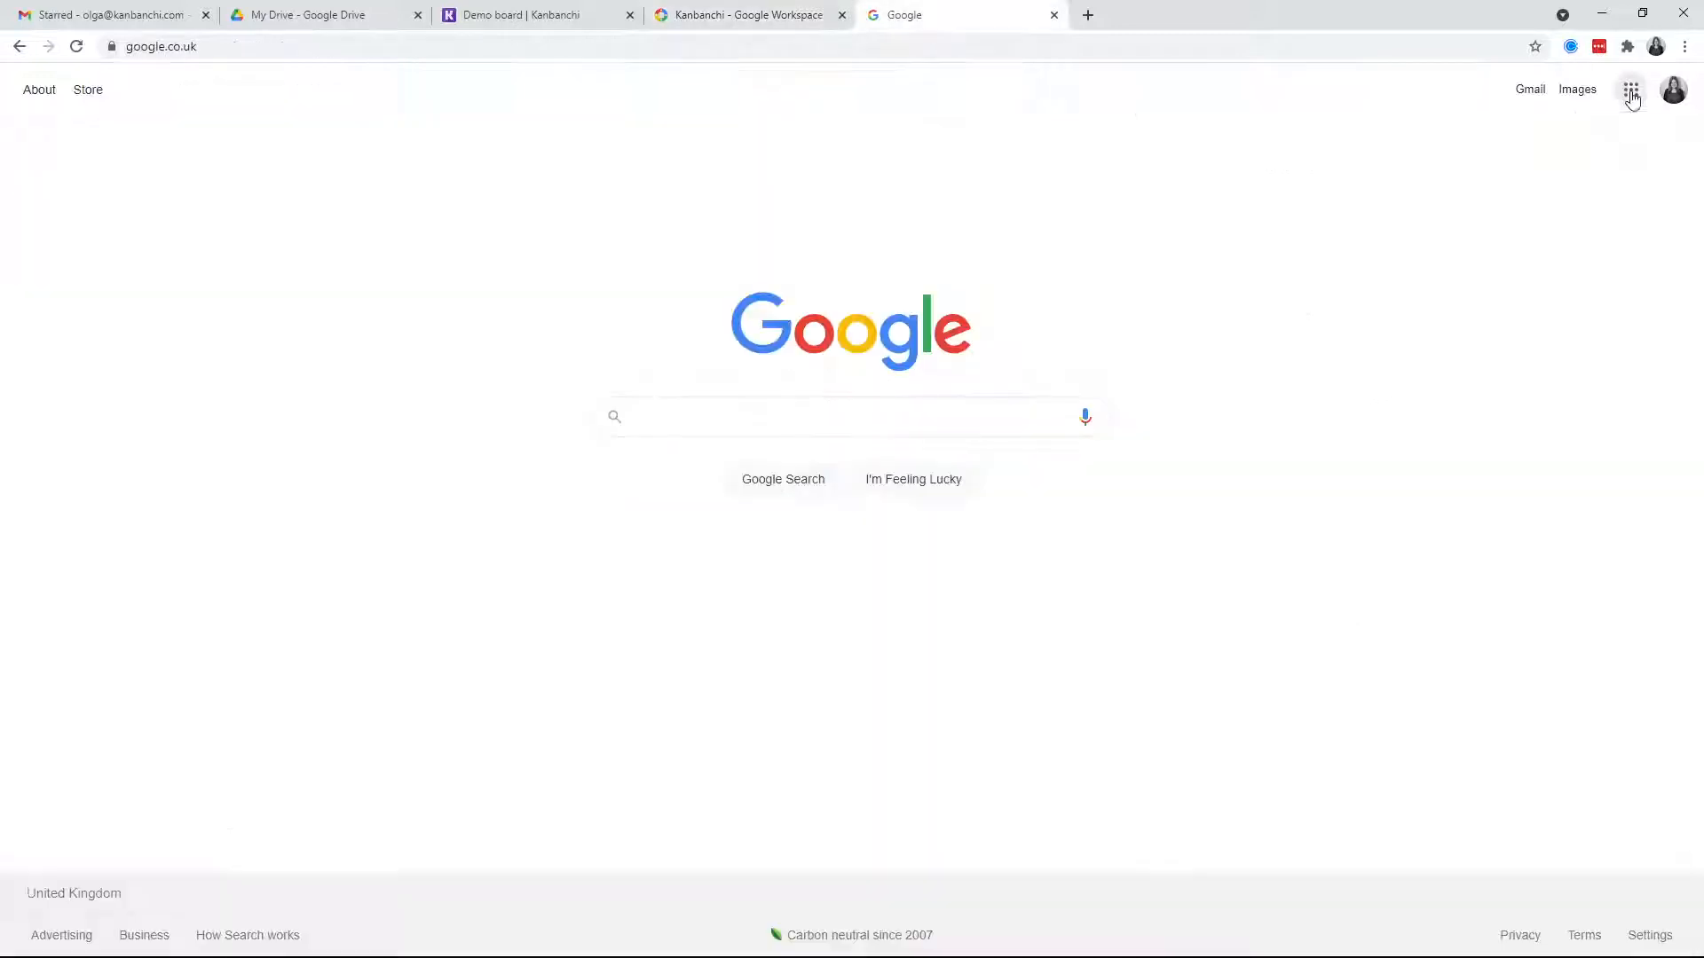
Step: Look for Kanbanchi among the Google apps and go to app.kanbanchi.com
left_click(1632, 89)
scroll(1594, 363, "down", 10)
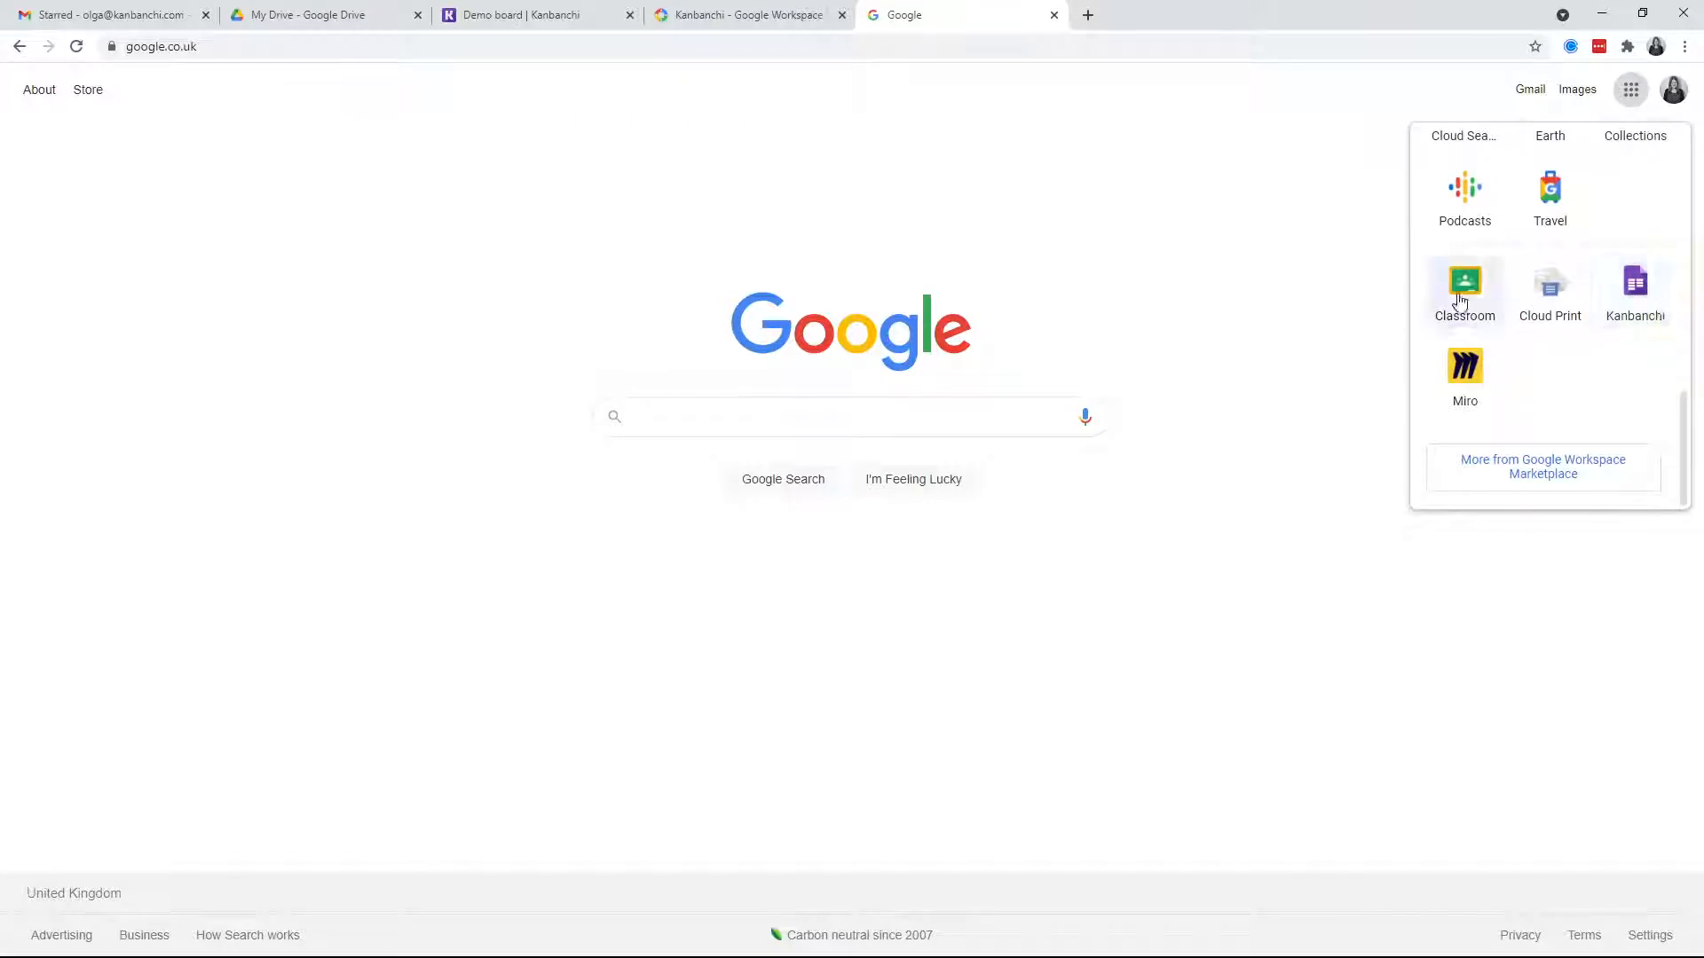
left_click(1057, 46)
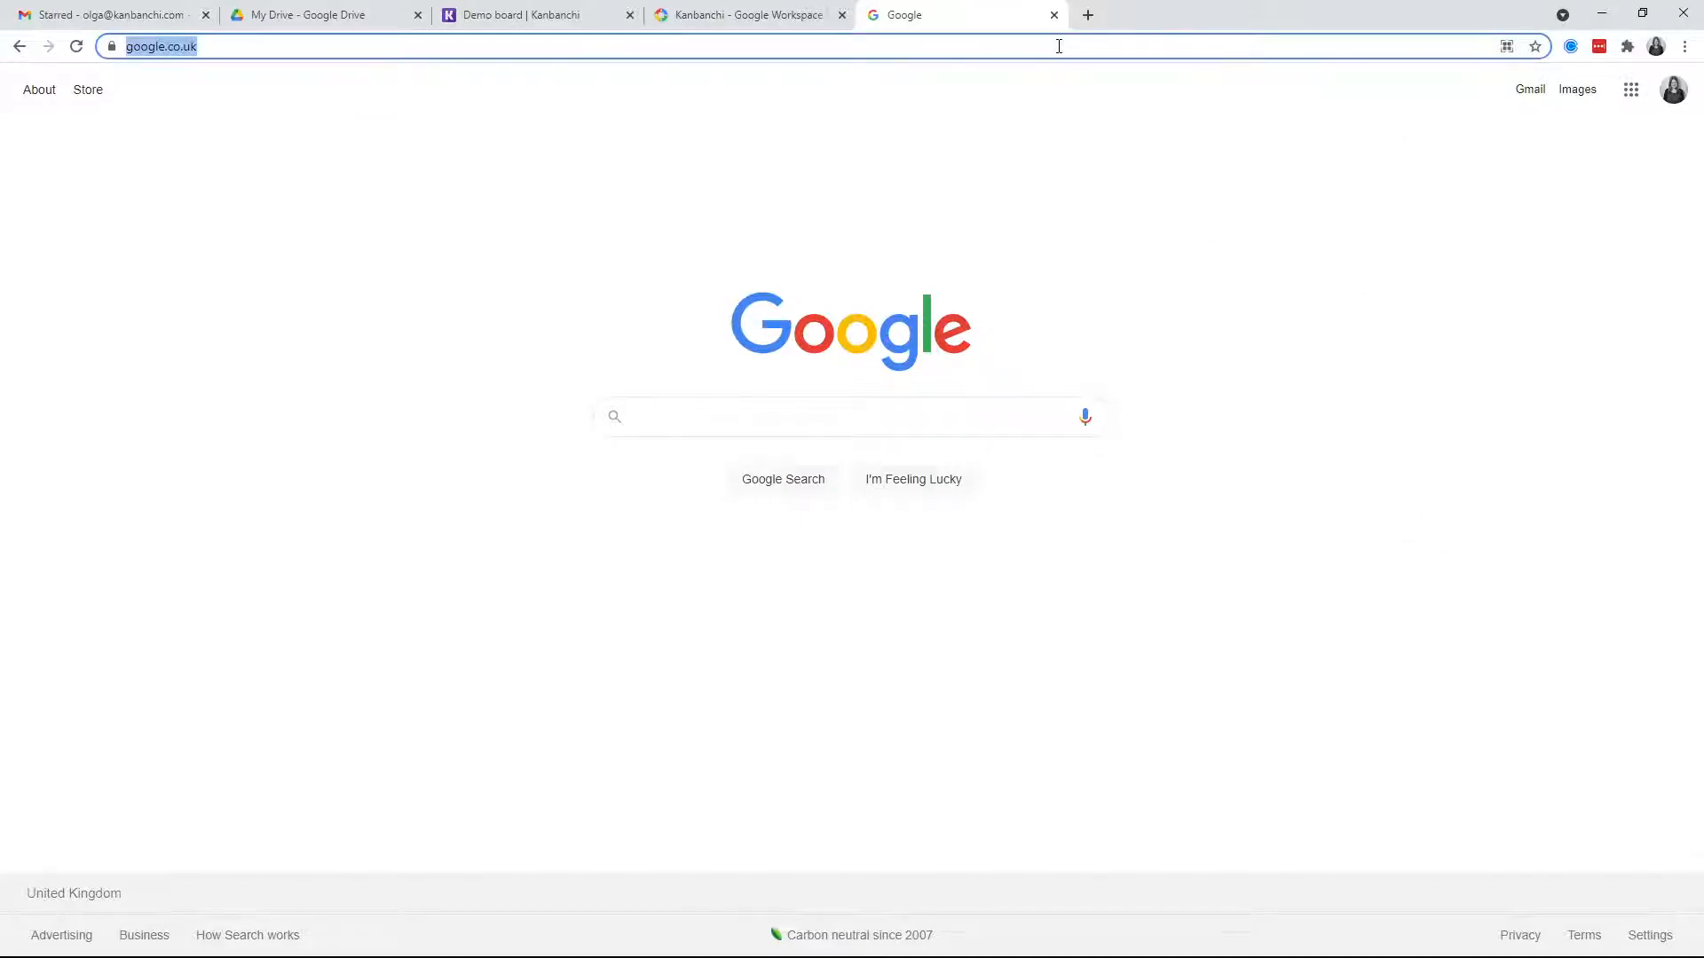
type("app.")
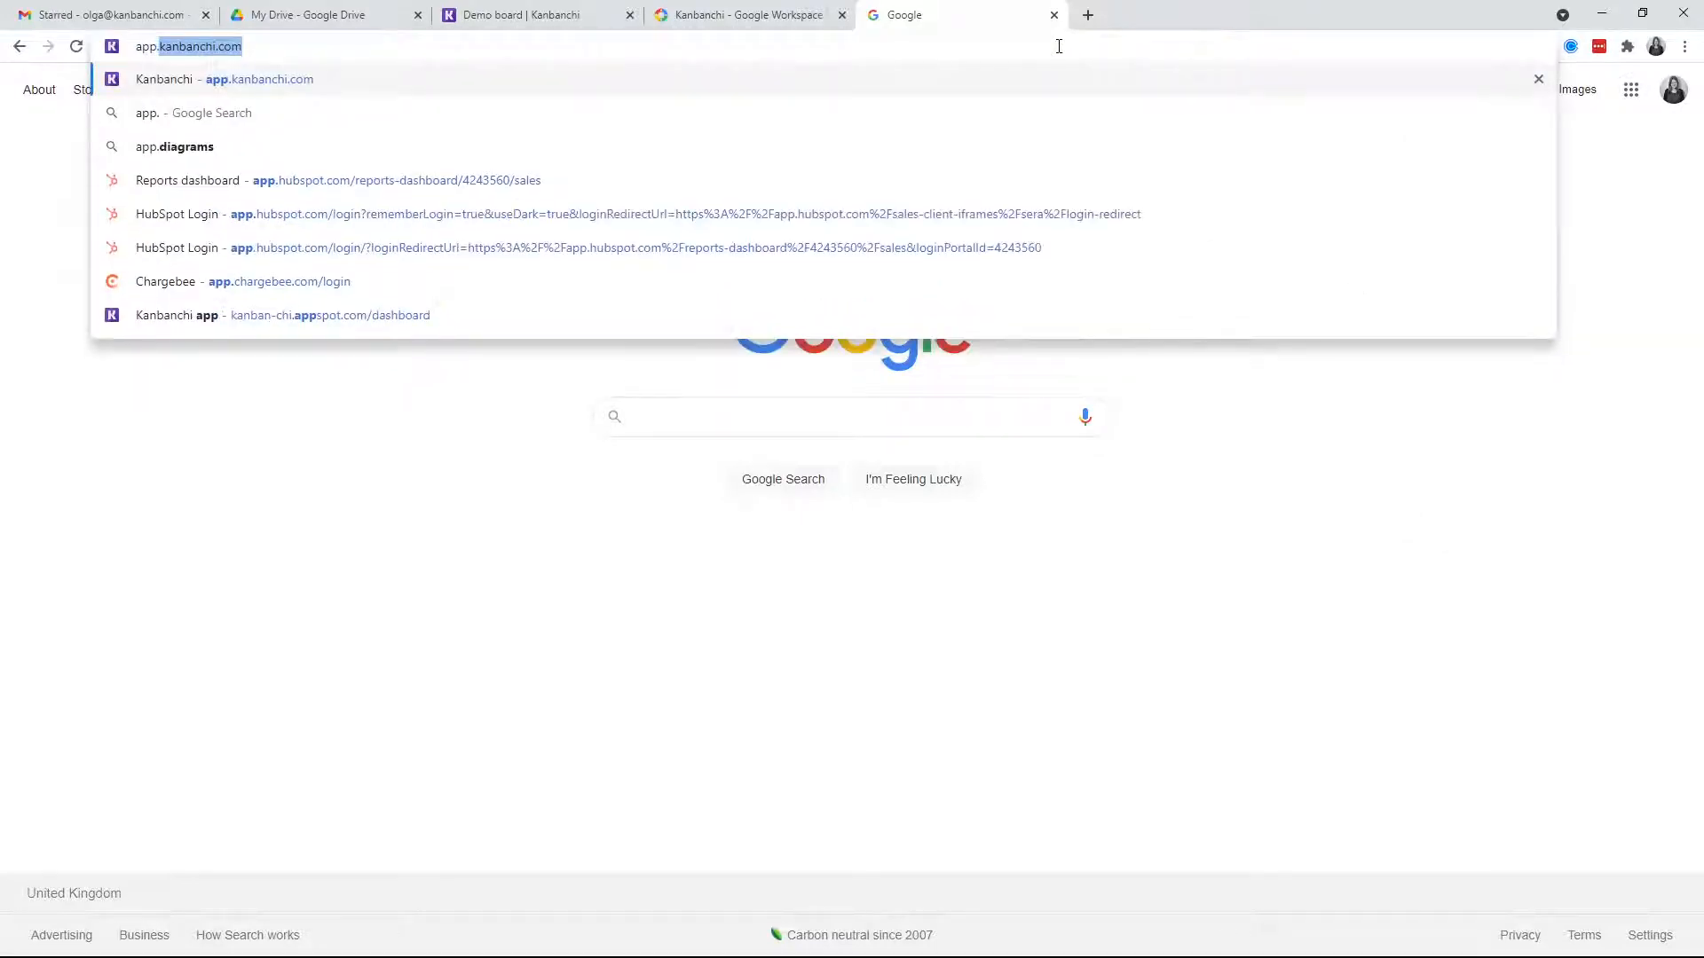
type("kanbanchi.com")
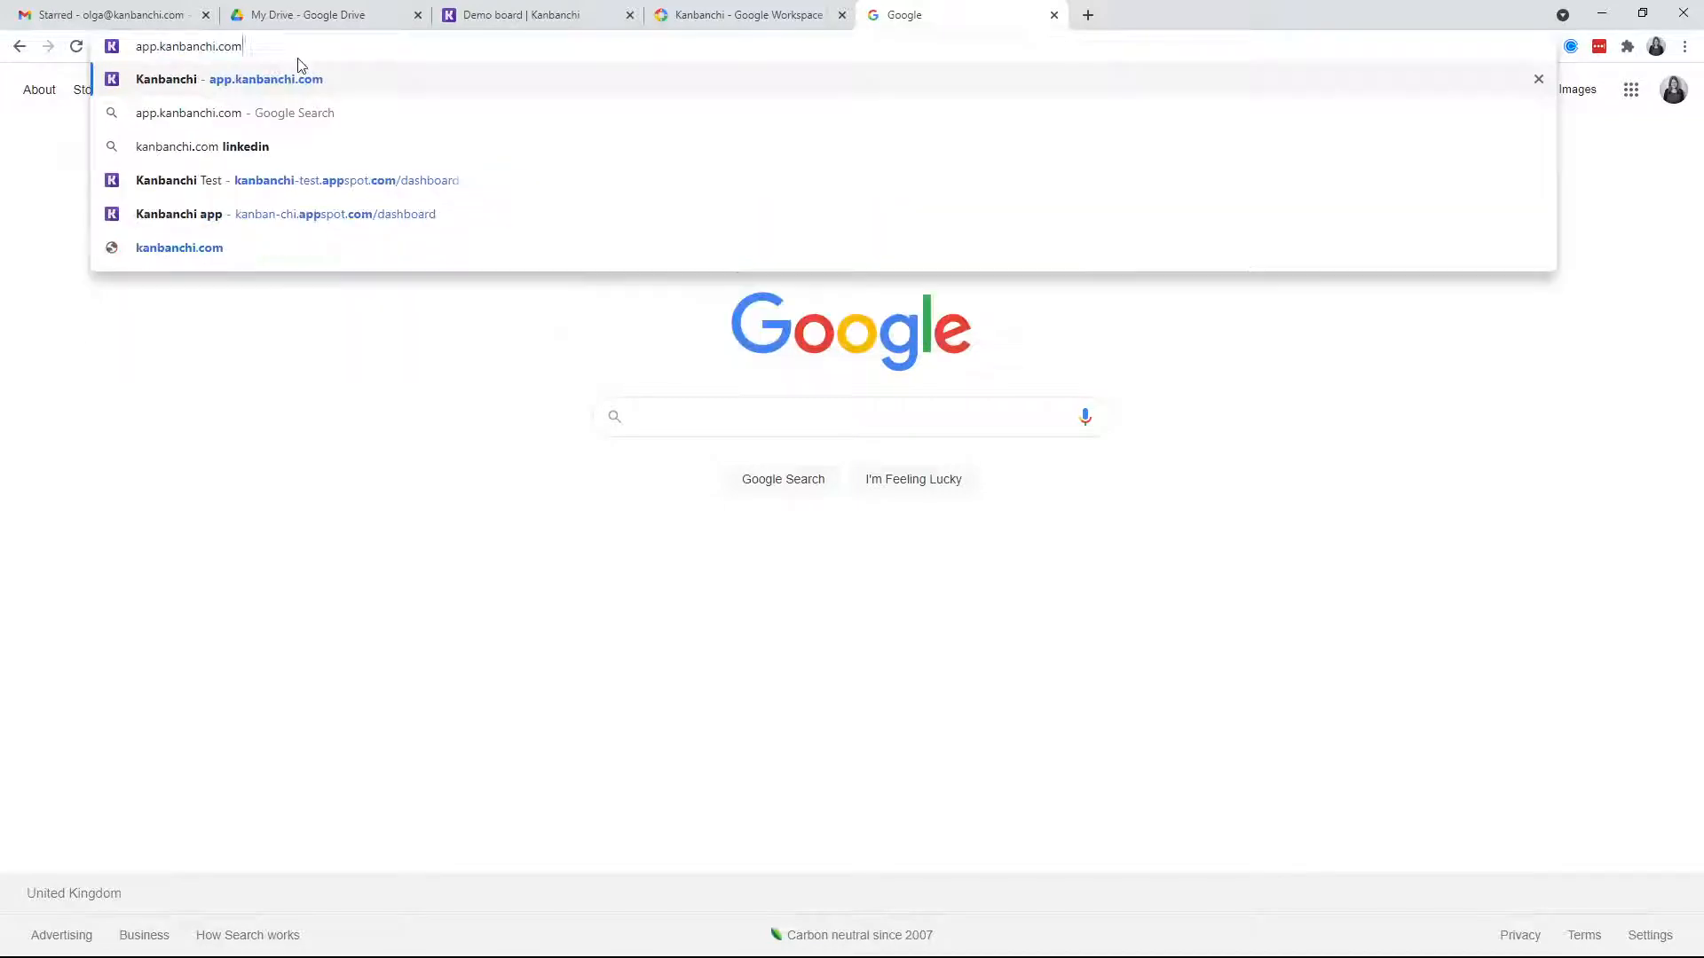
key("Return")
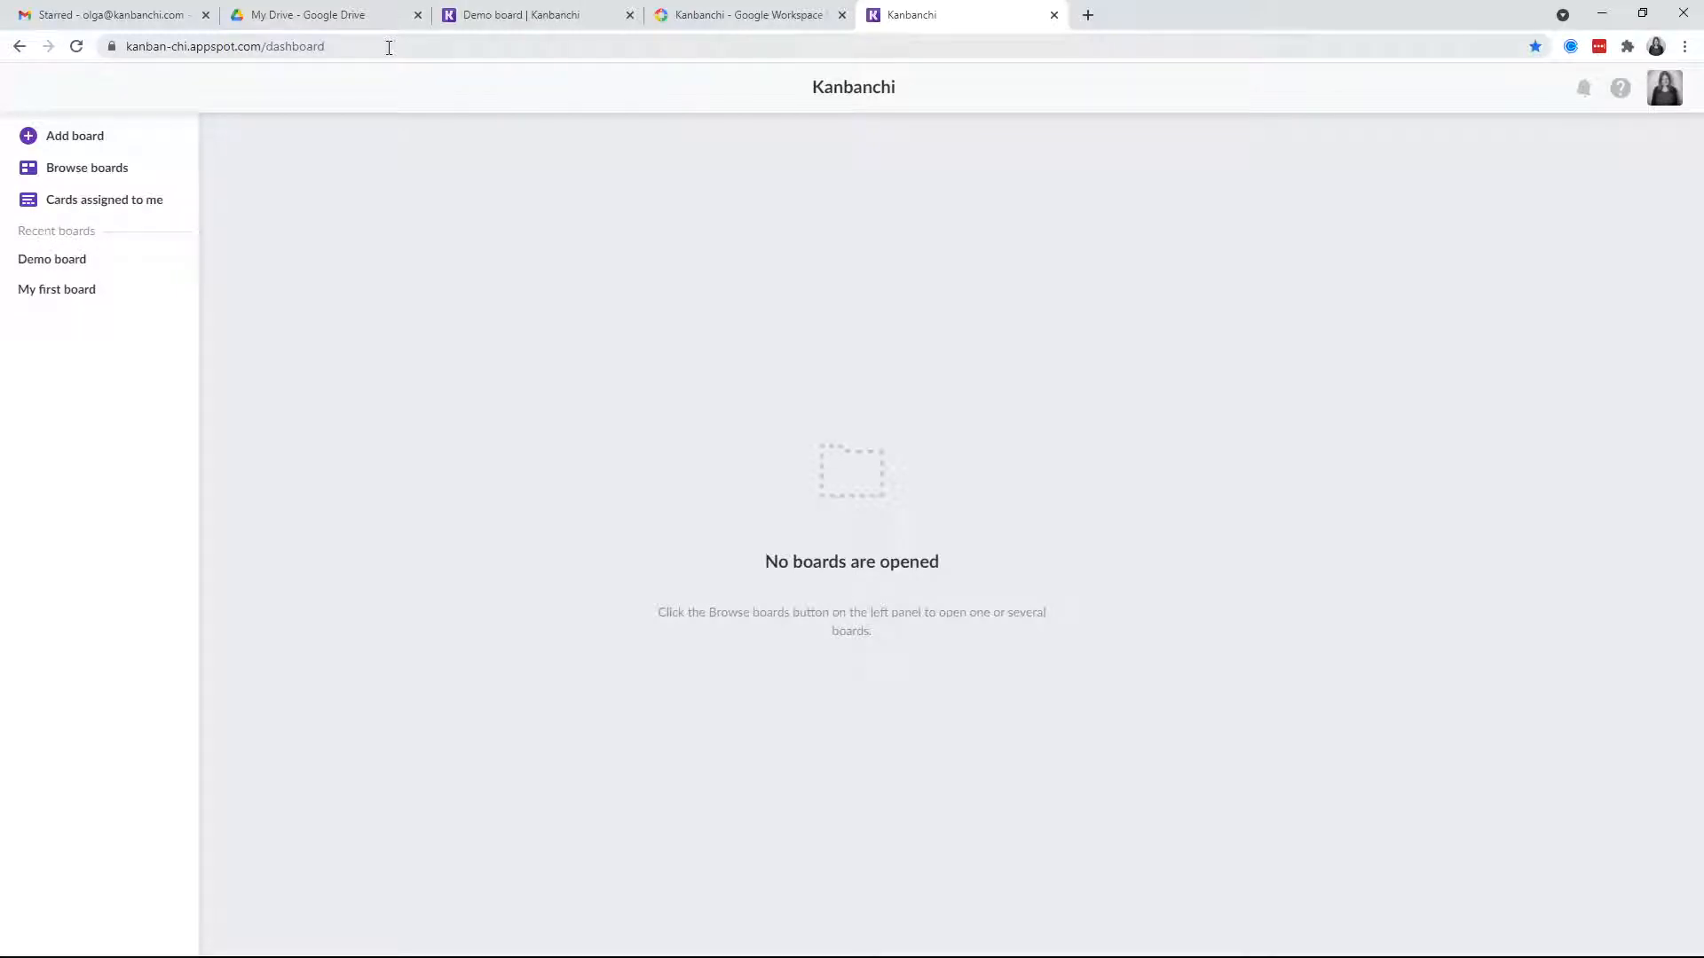
Step: Switch to the browser tab with Demo board and open My first board from there
left_click(595, 19)
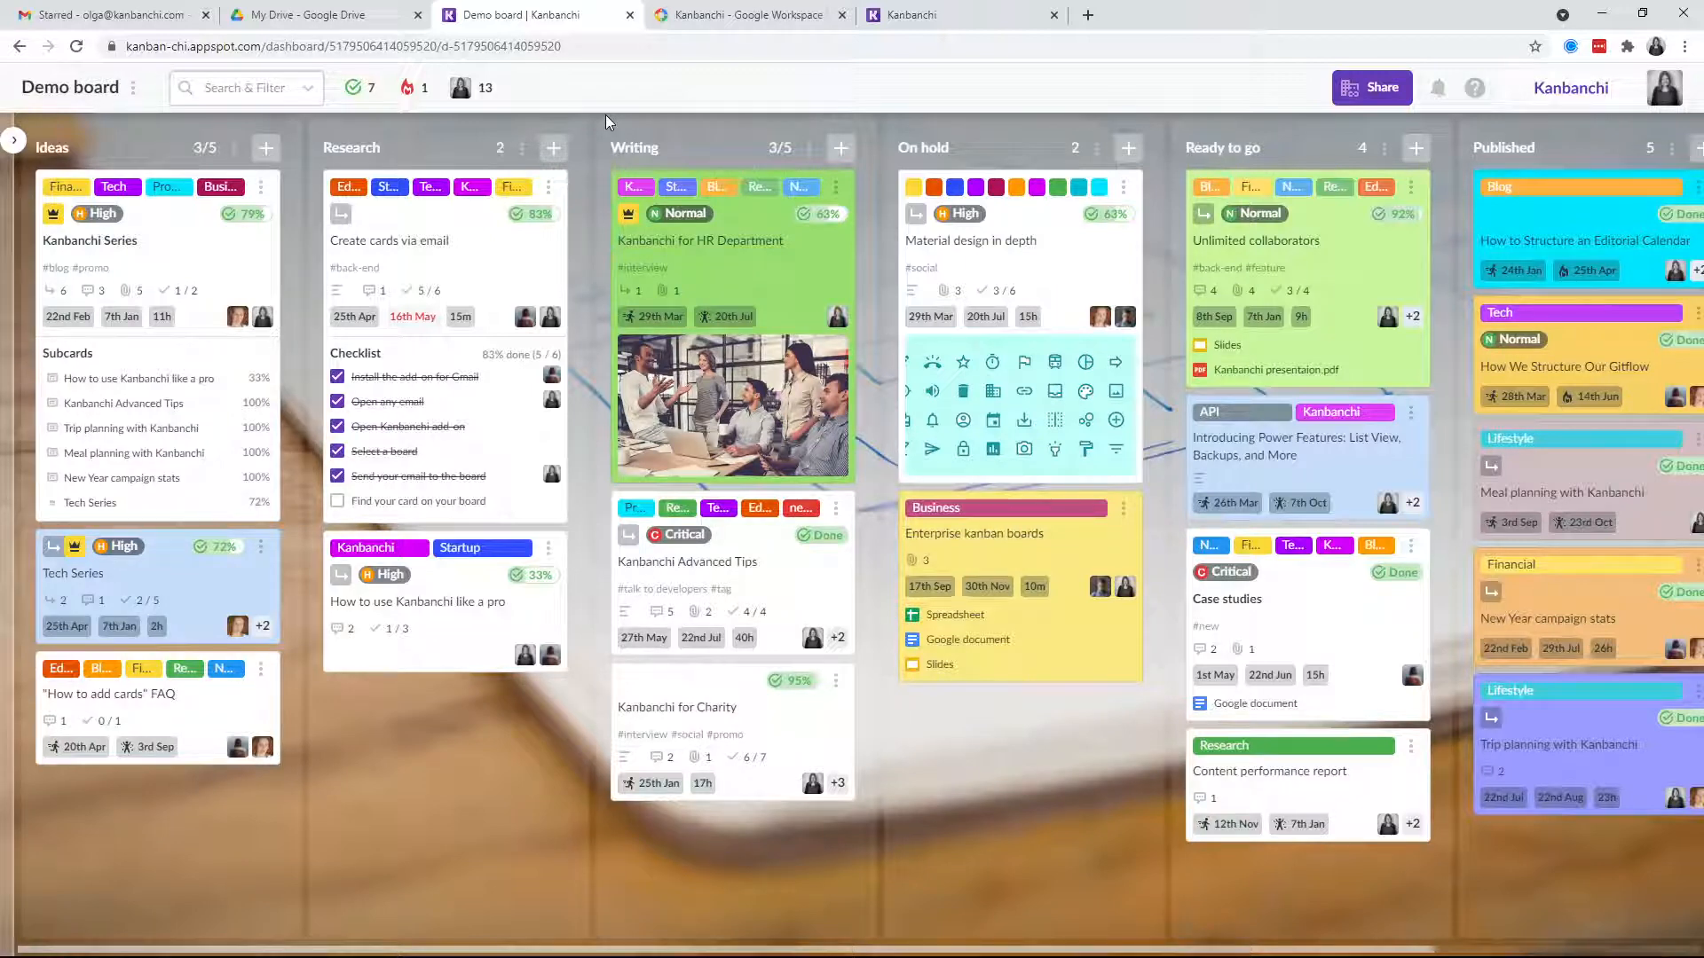
mouse_move(14, 140)
left_click(53, 355)
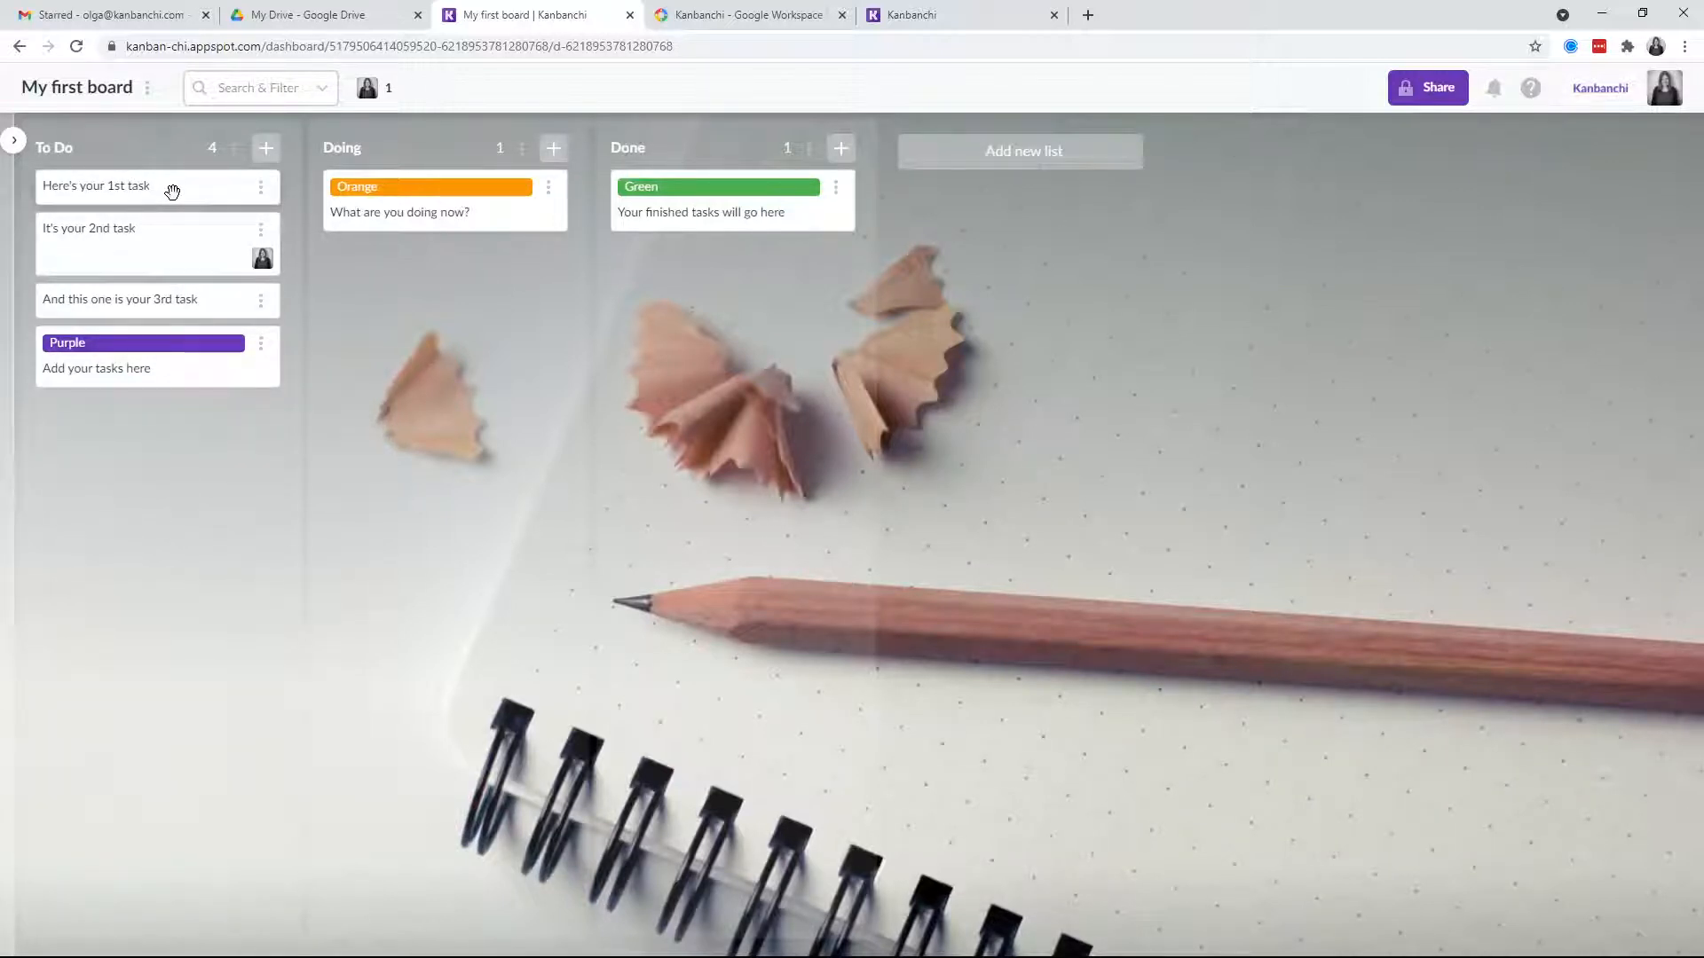
Step: Move the "Here's your 1st task" card to the Doing list and on to Done, and return to Demo board
left_click_drag(172, 191, 461, 270)
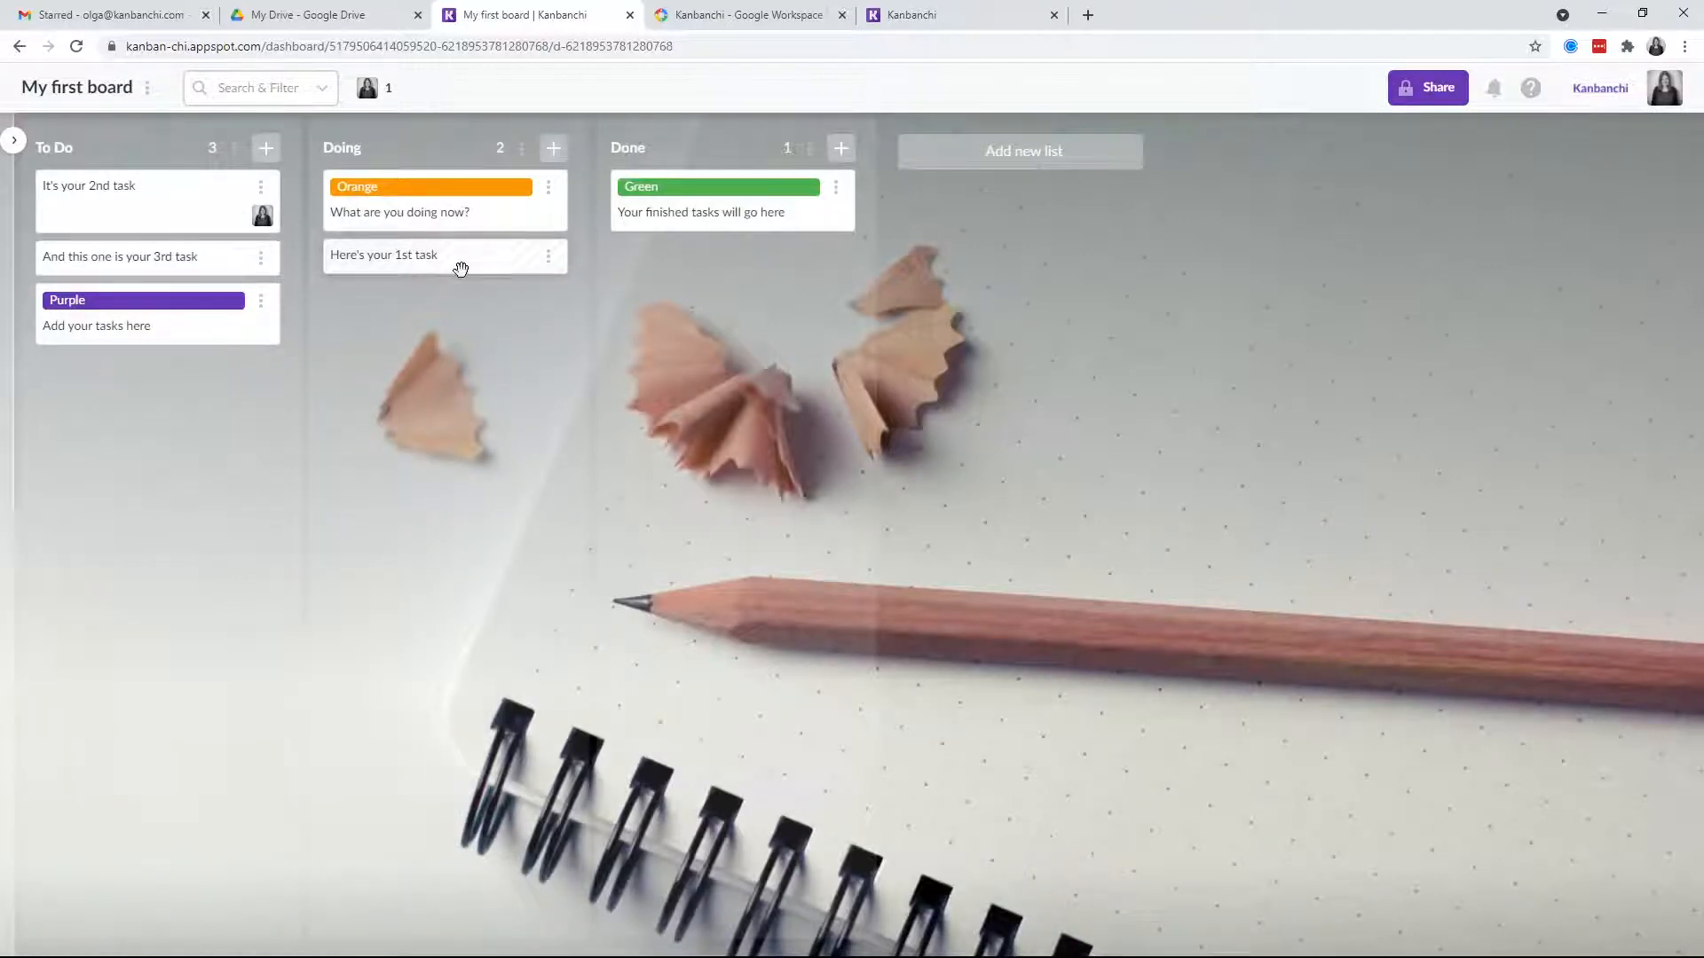
left_click_drag(460, 268, 740, 307)
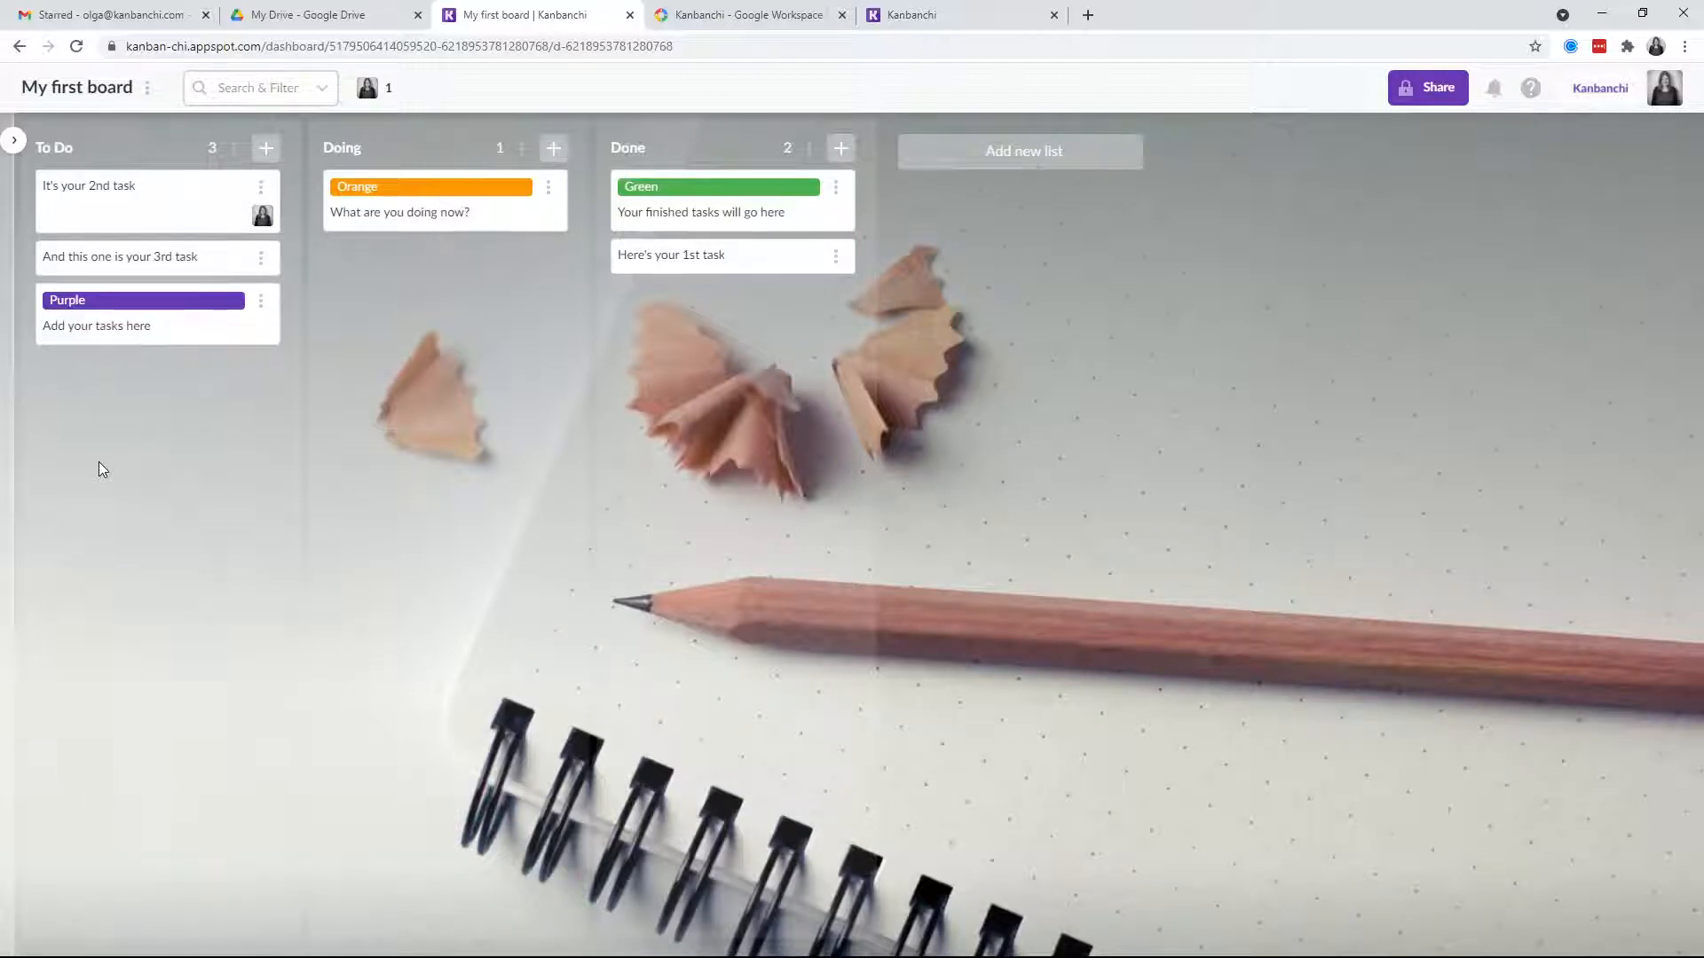
mouse_move(5, 417)
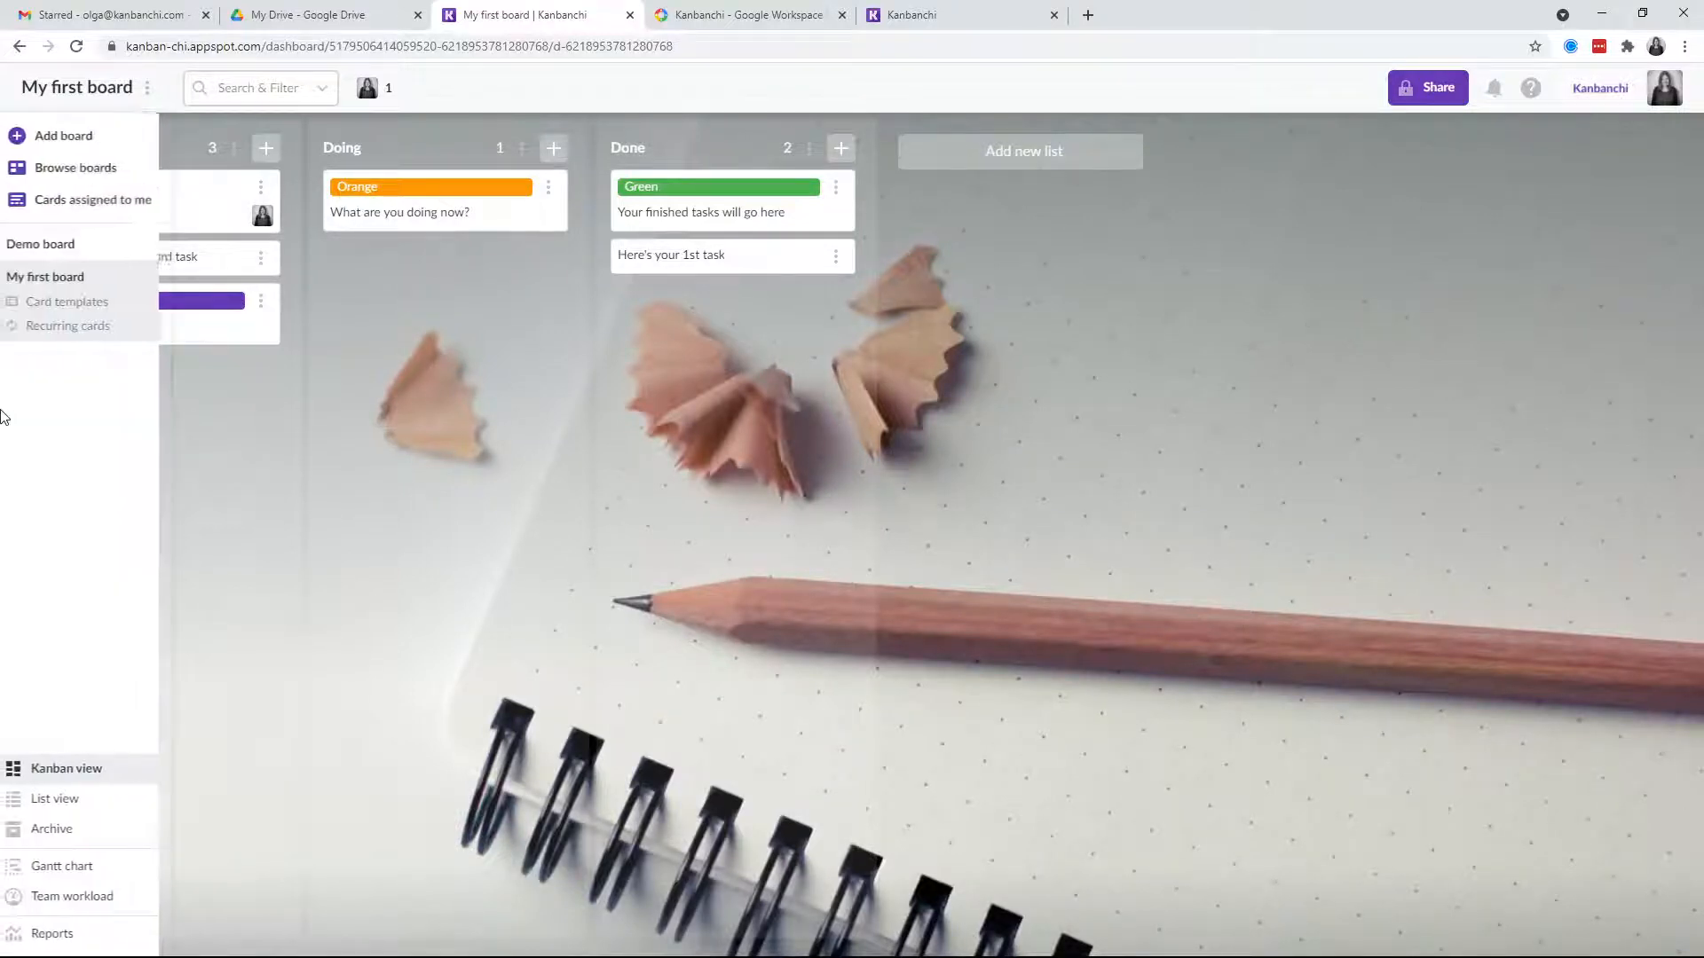
left_click(59, 241)
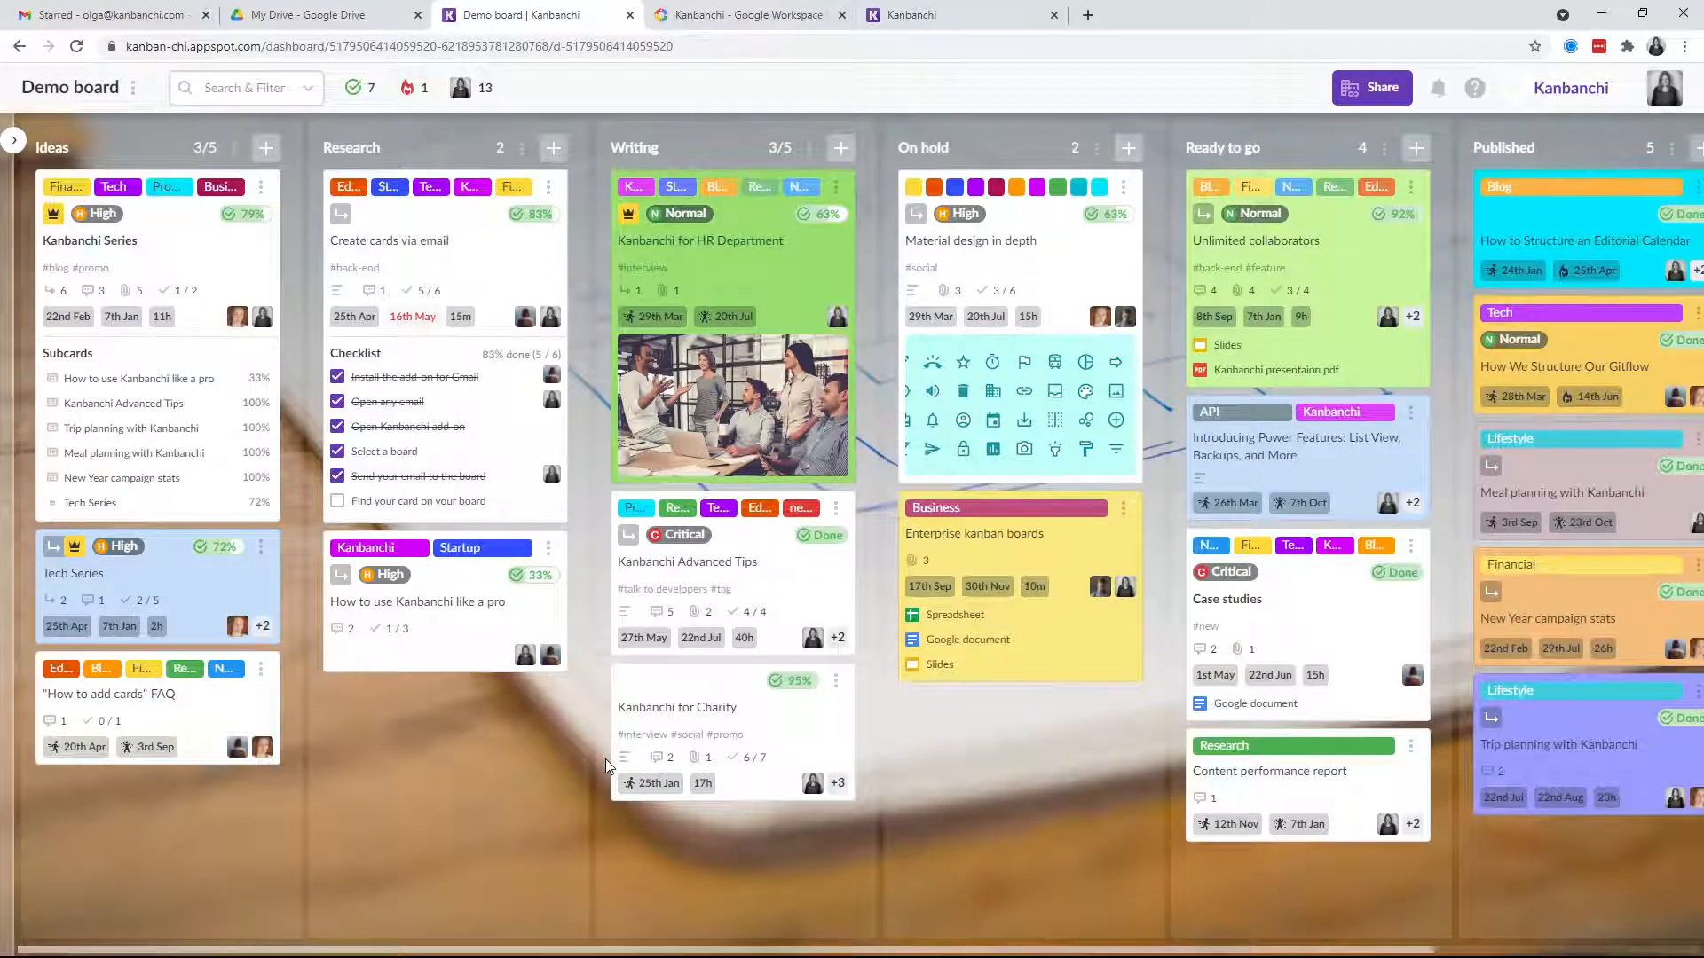
Step: Switch to Google Drive and open the Demo board folder inside the Kanbanchi folder
left_click(353, 19)
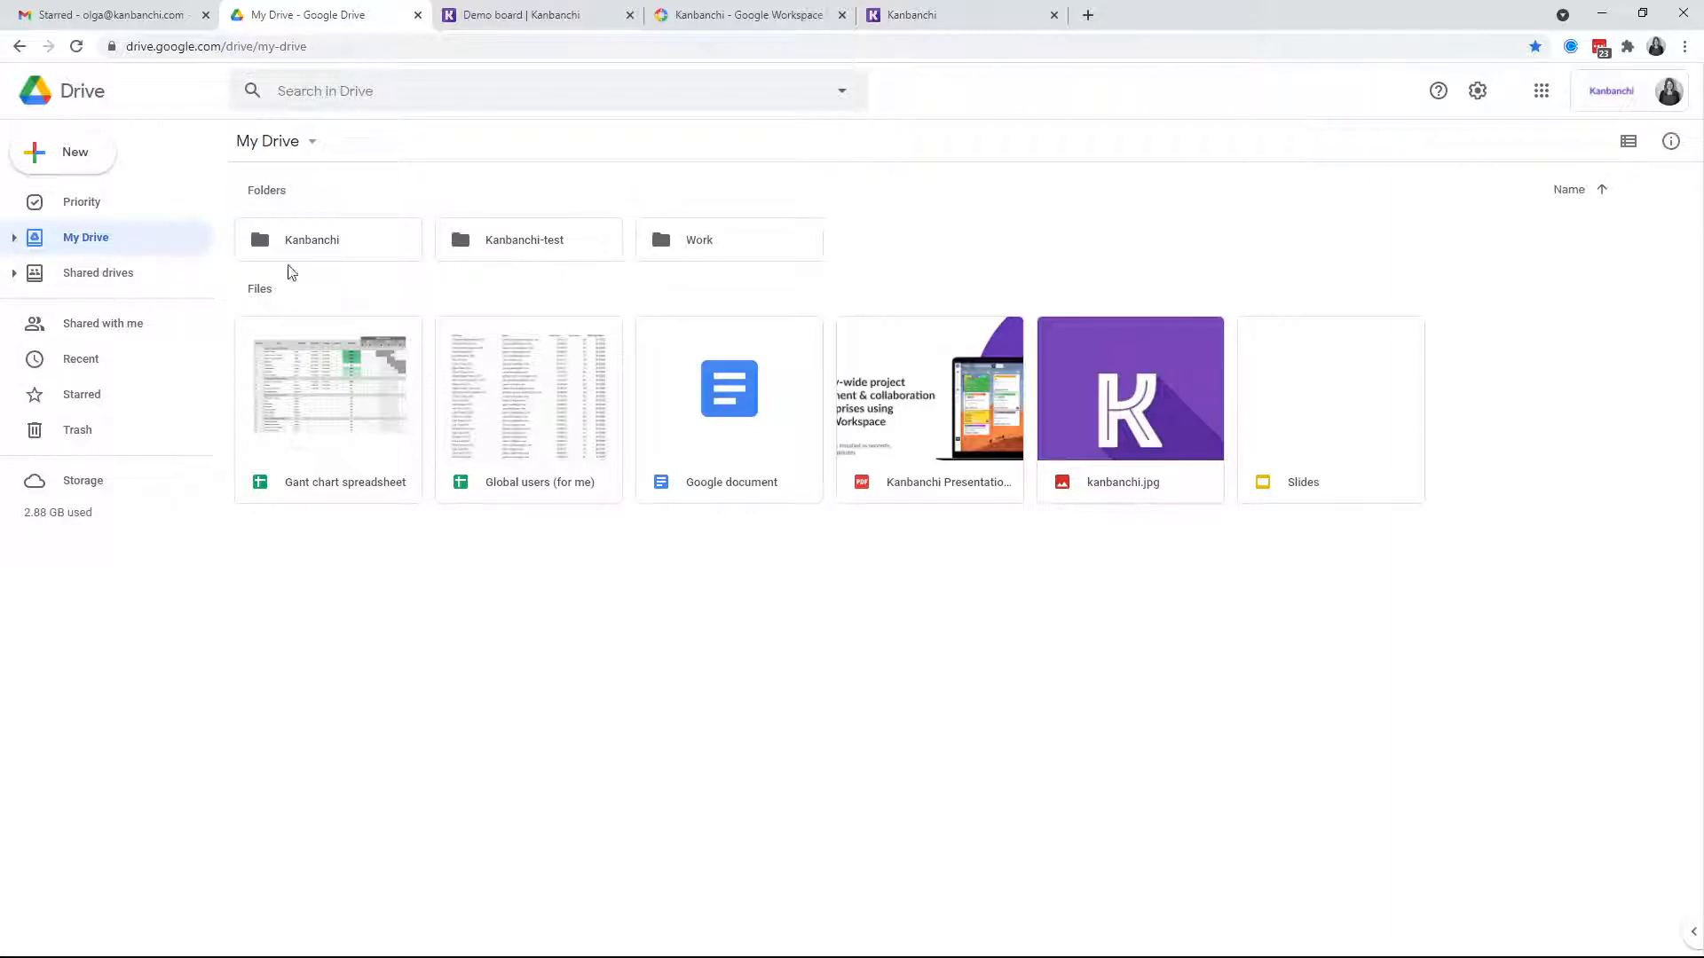
double_click(340, 253)
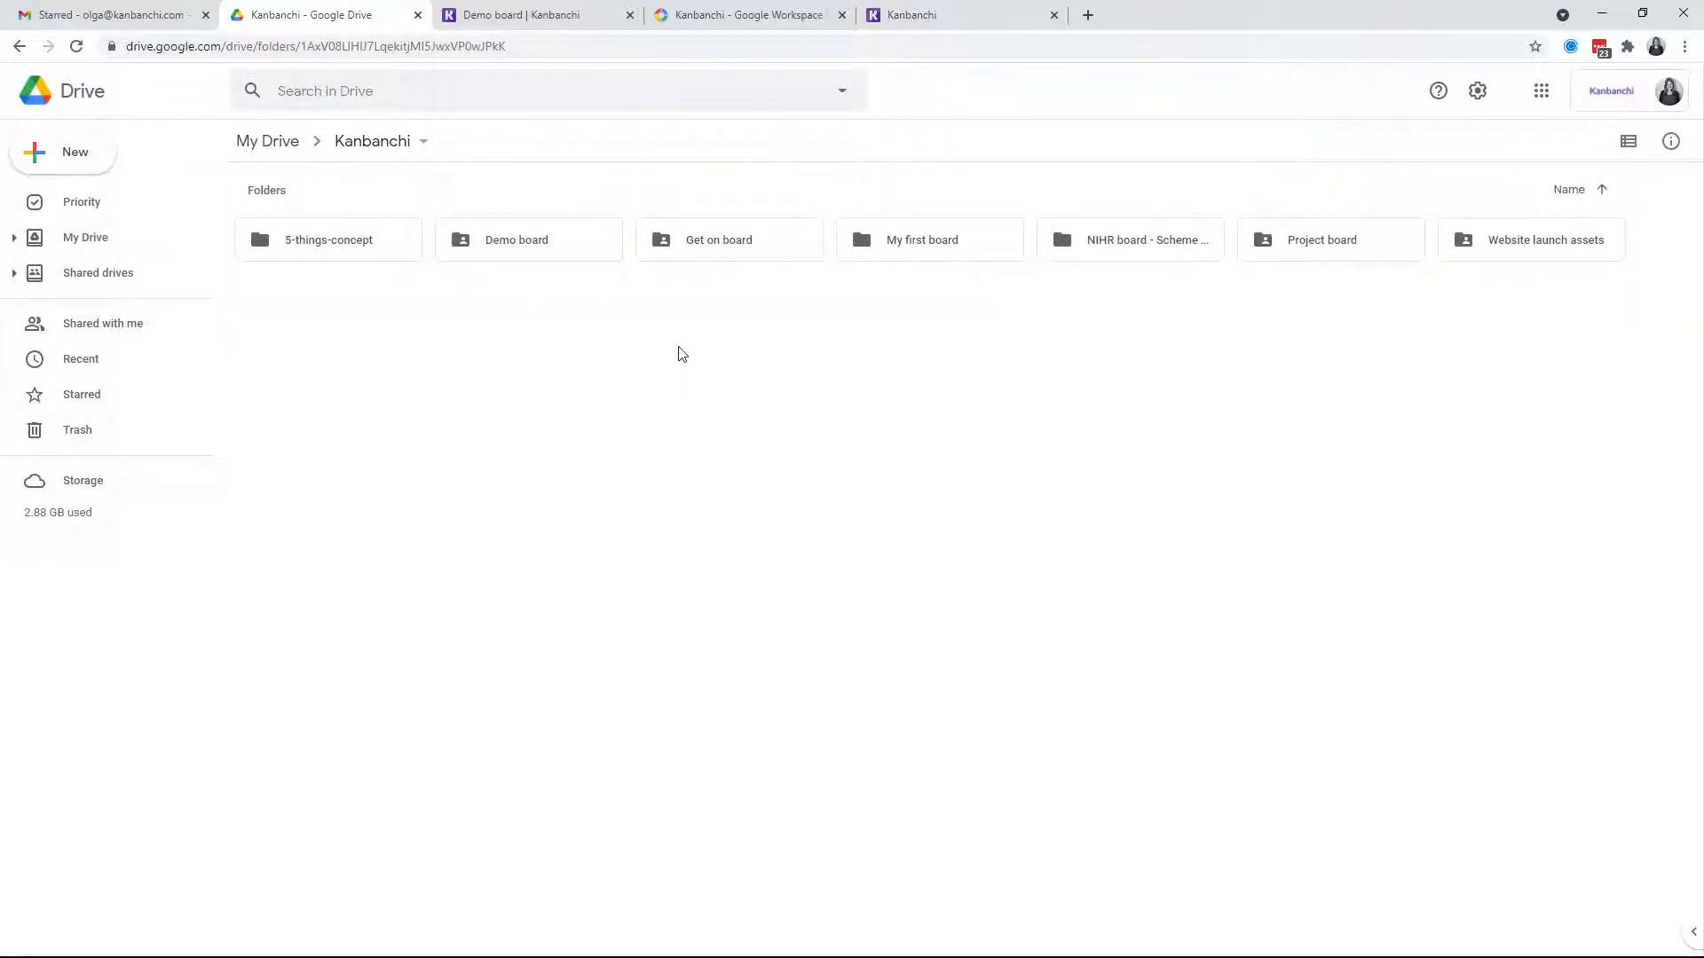
double_click(540, 247)
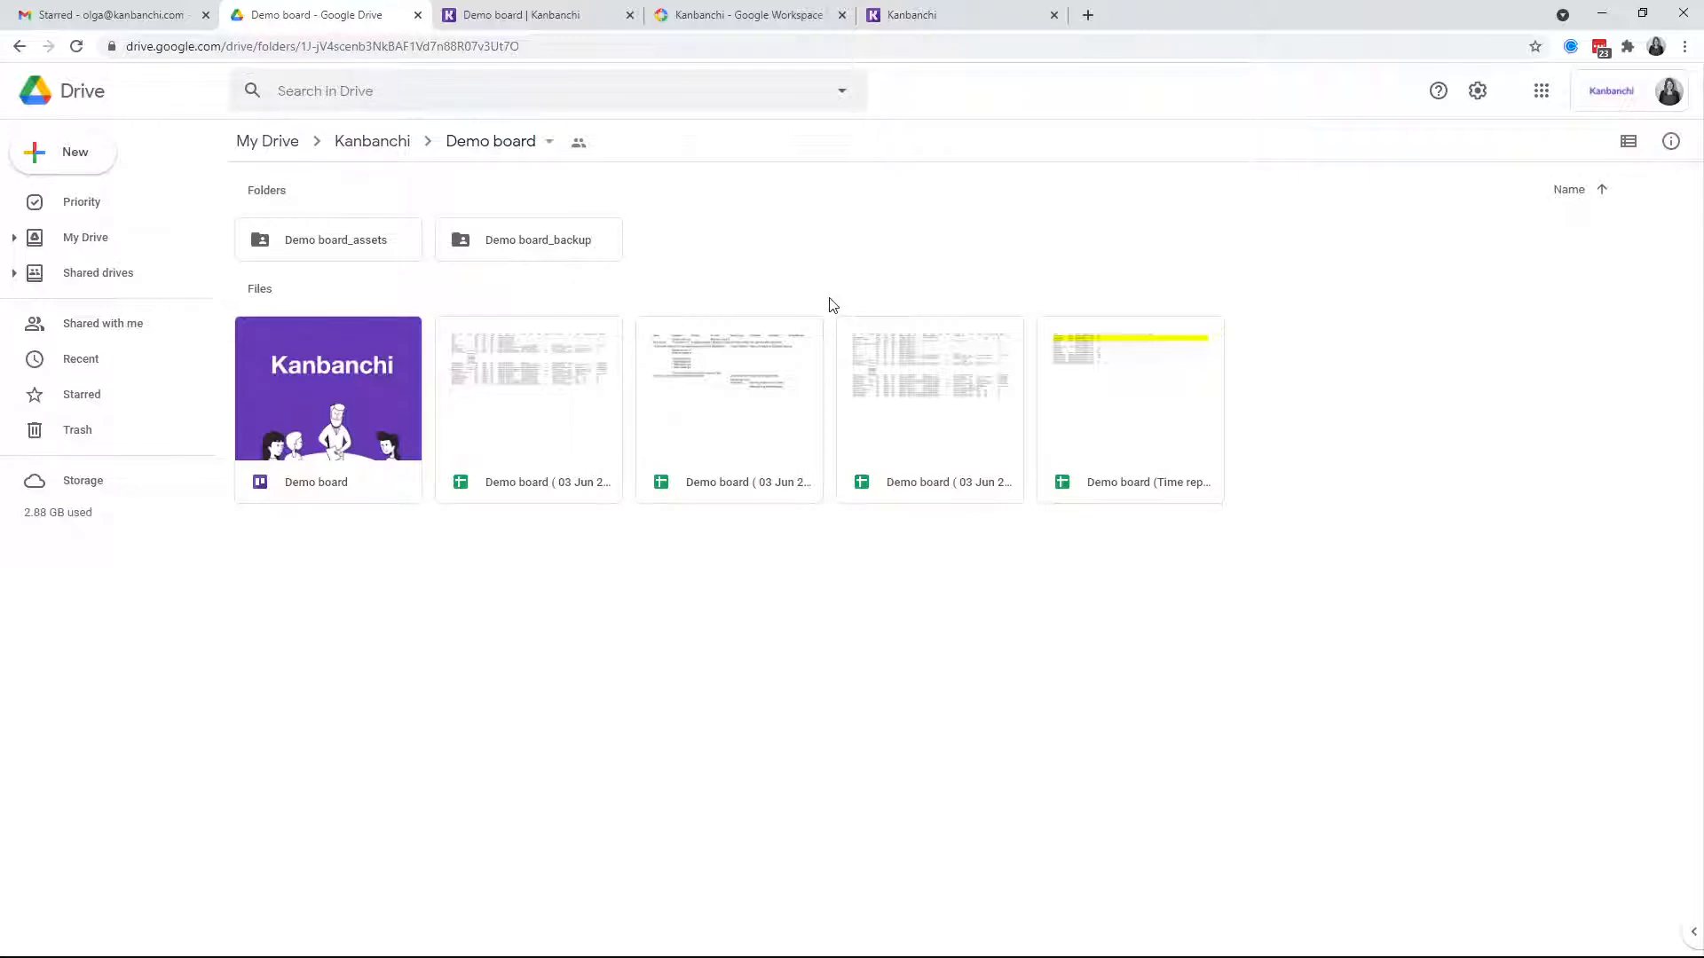
Step: Open the sharing settings of the Demo board file in Drive and review who has access
right_click(341, 432)
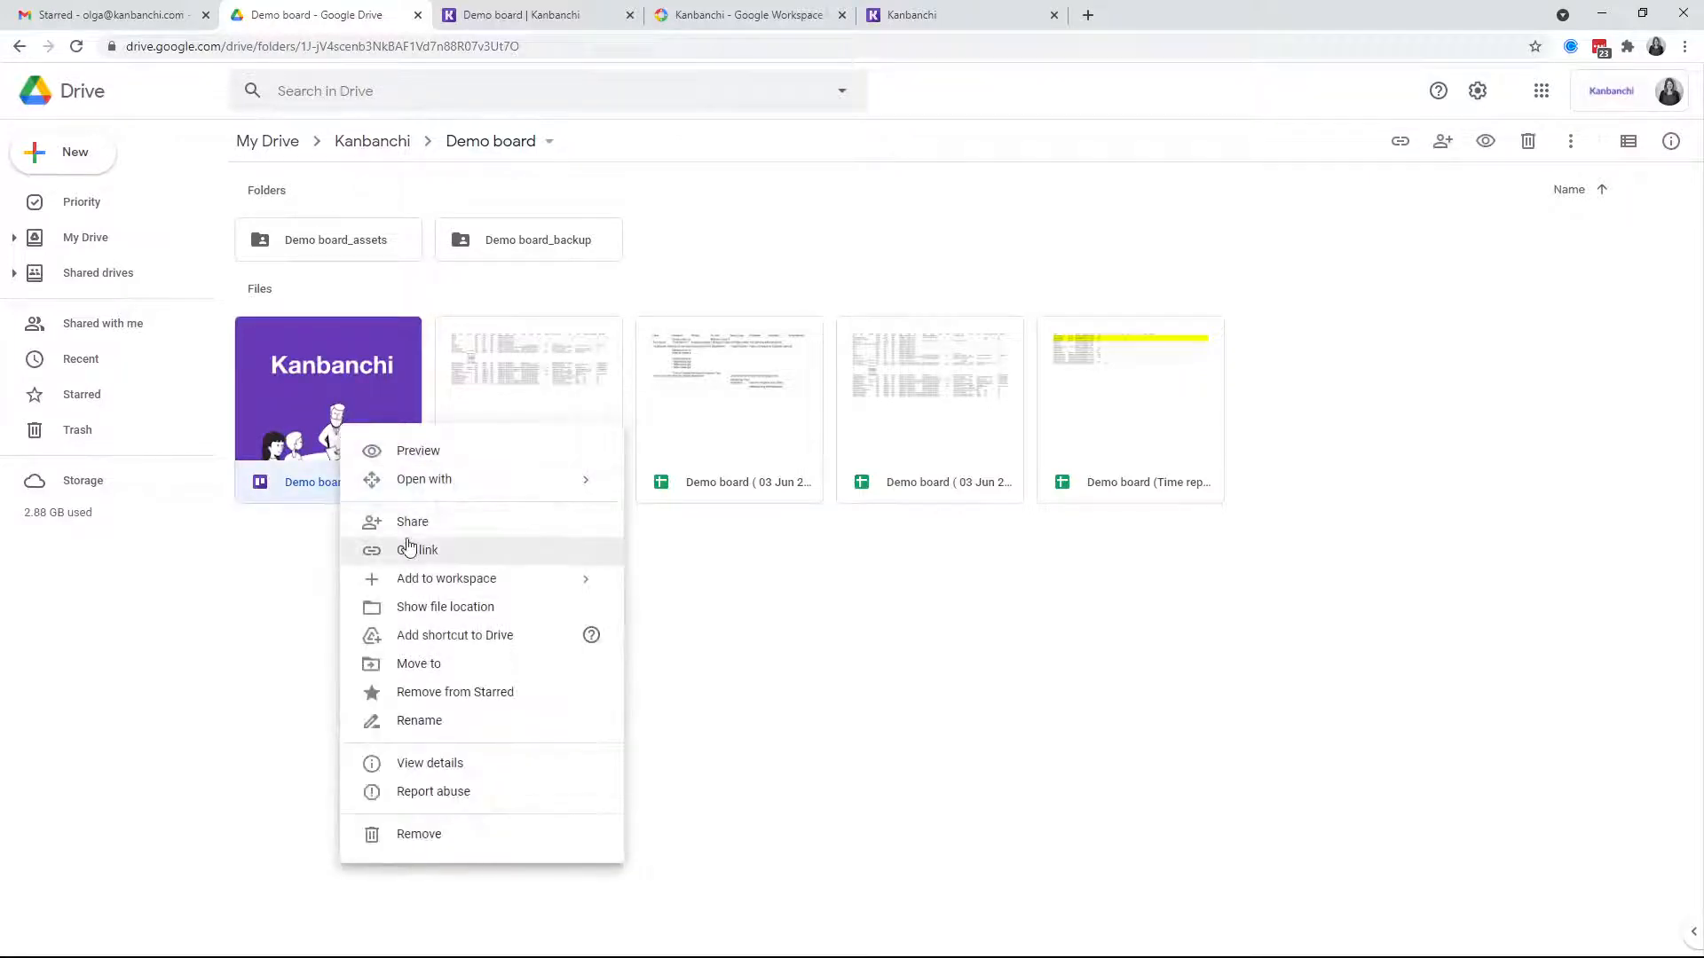
left_click(412, 523)
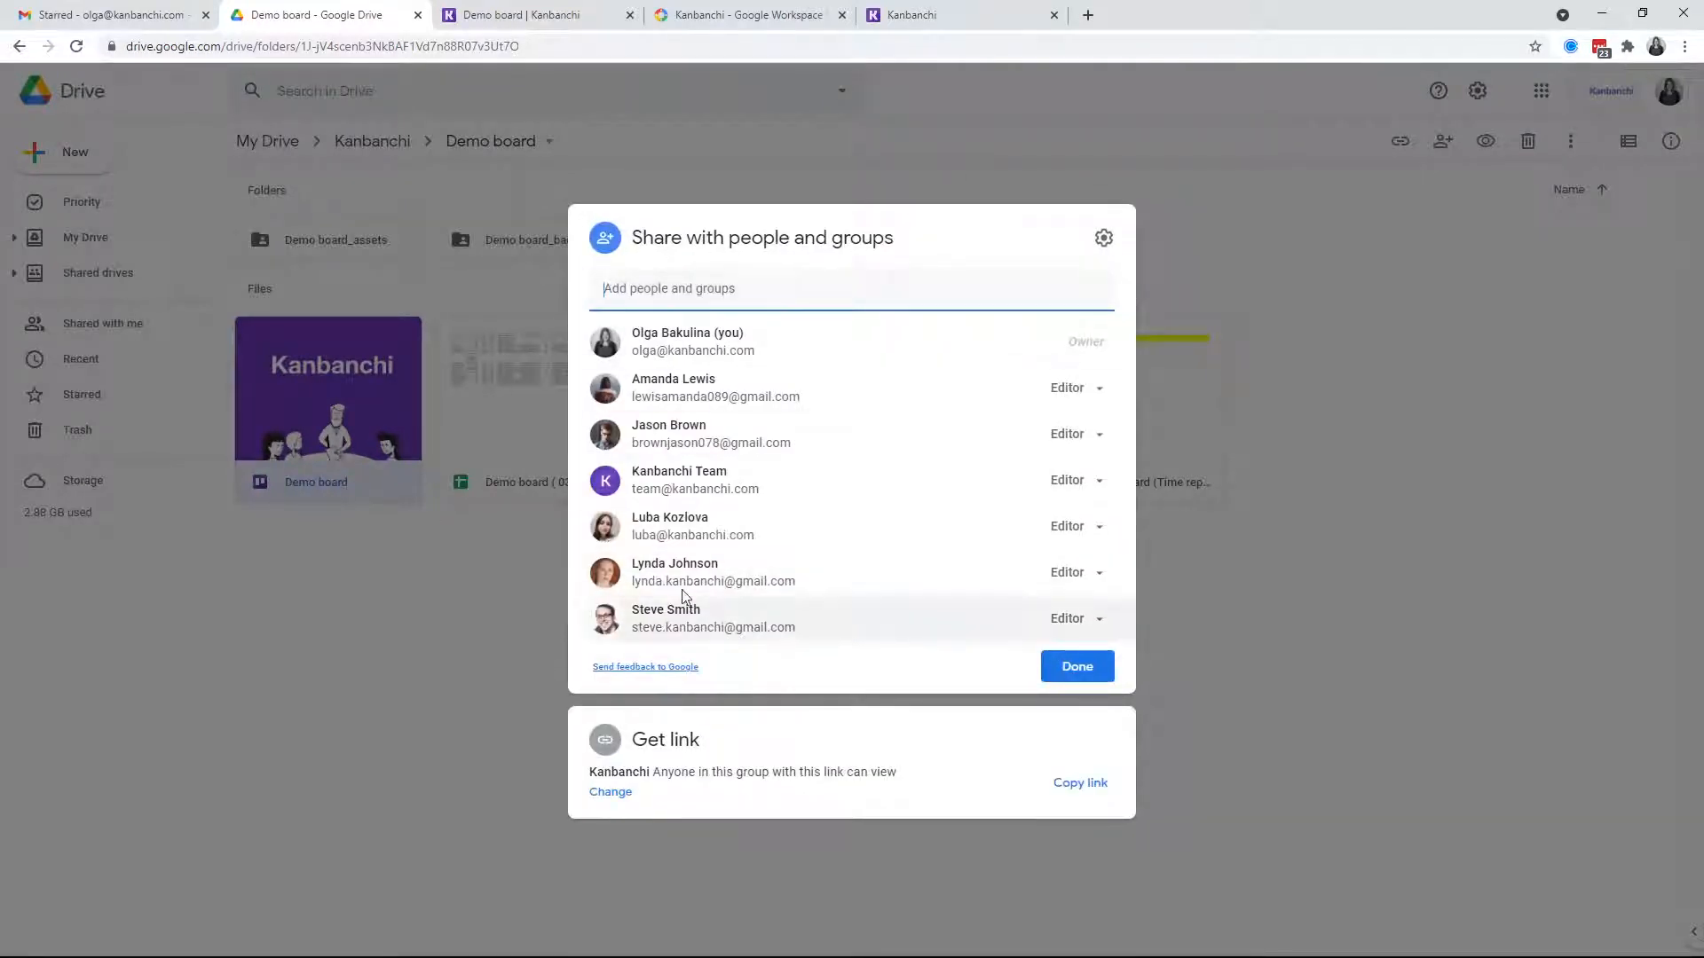
mouse_move(767, 629)
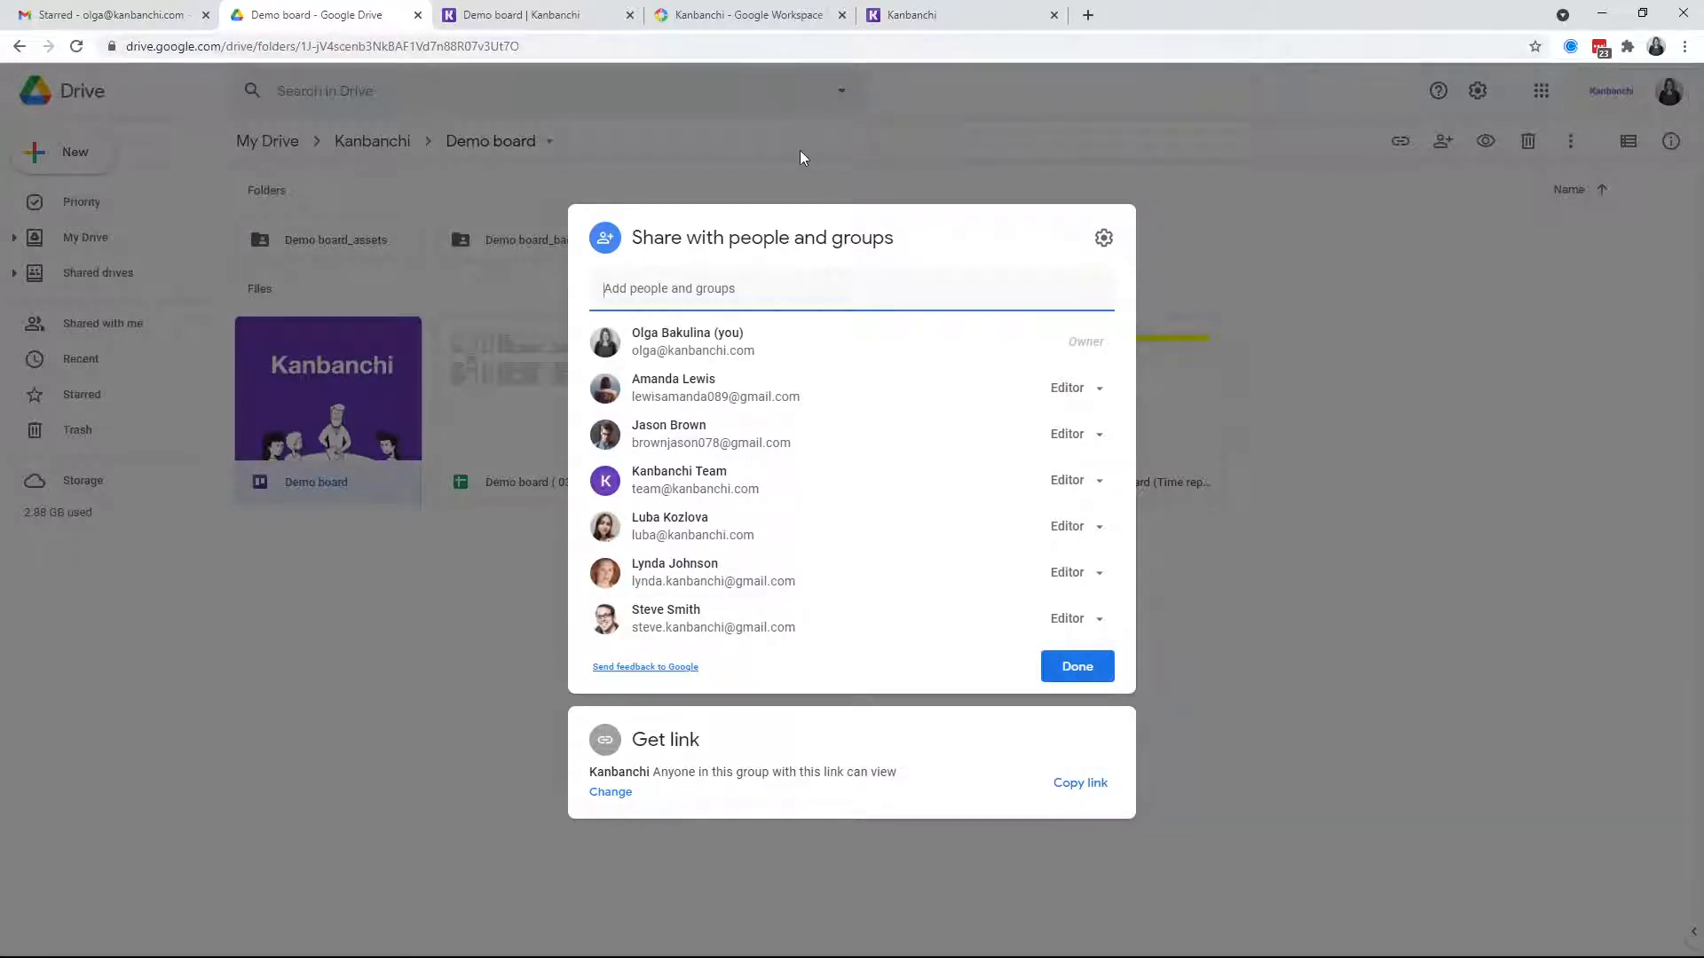
Step: Switch back to Kanbanchi, open Demo board's sharing settings and examine the access roles offered for the first editor, then close them
left_click(501, 19)
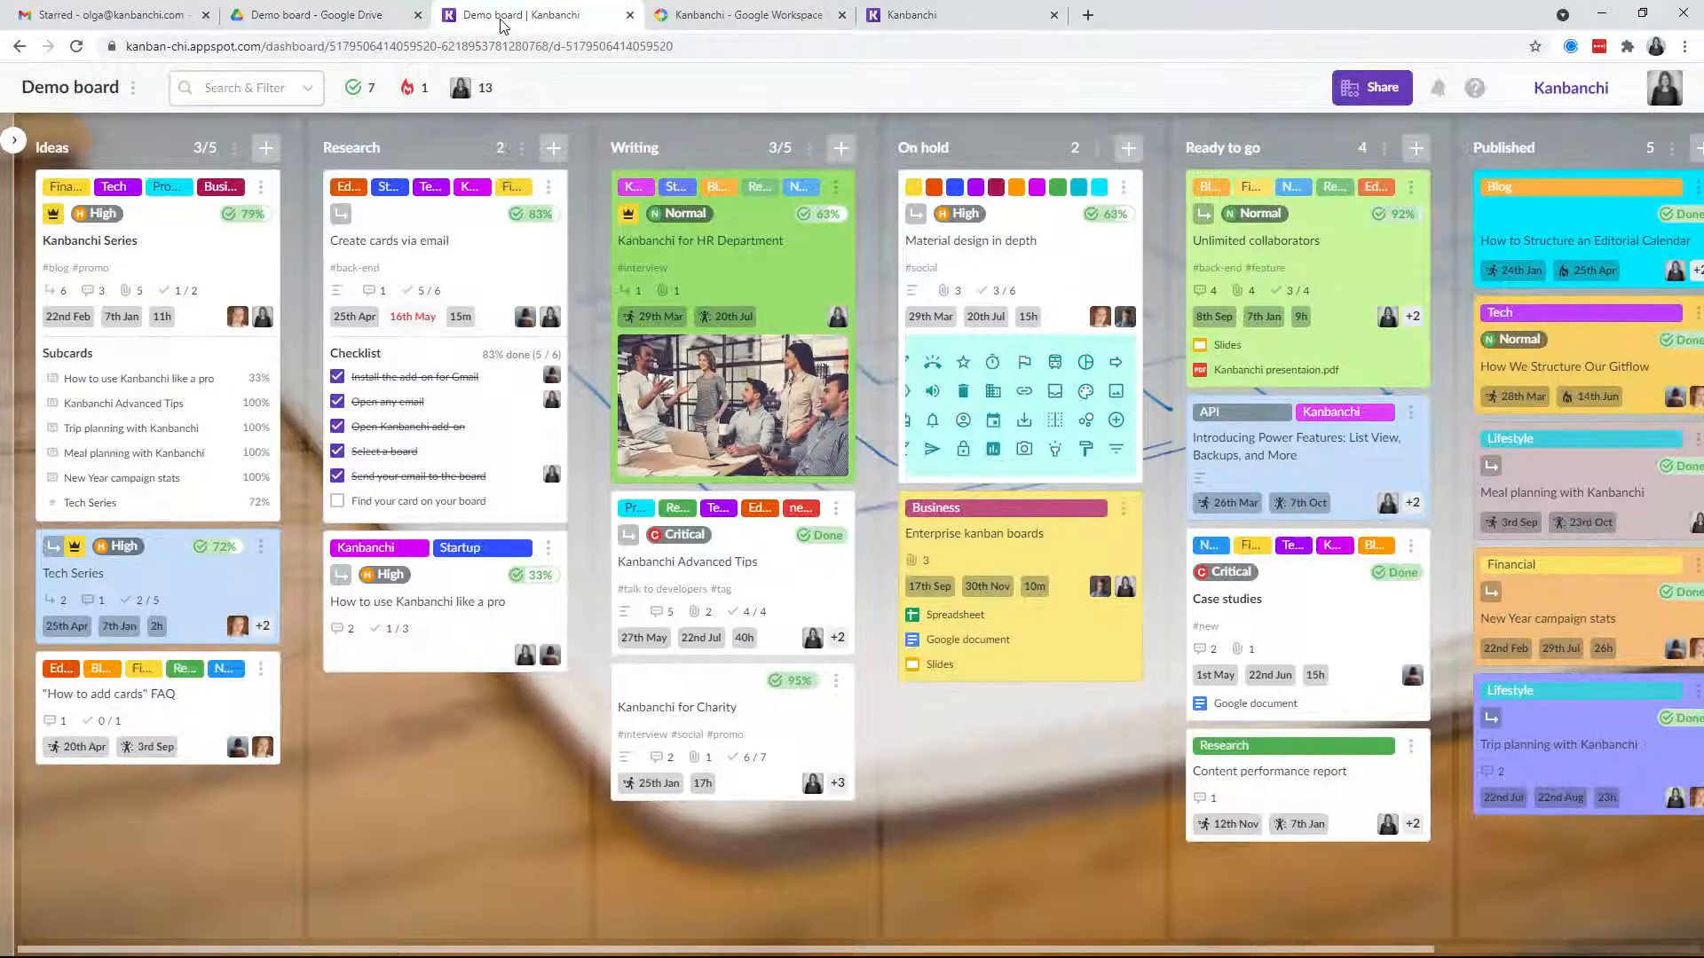
left_click(1381, 89)
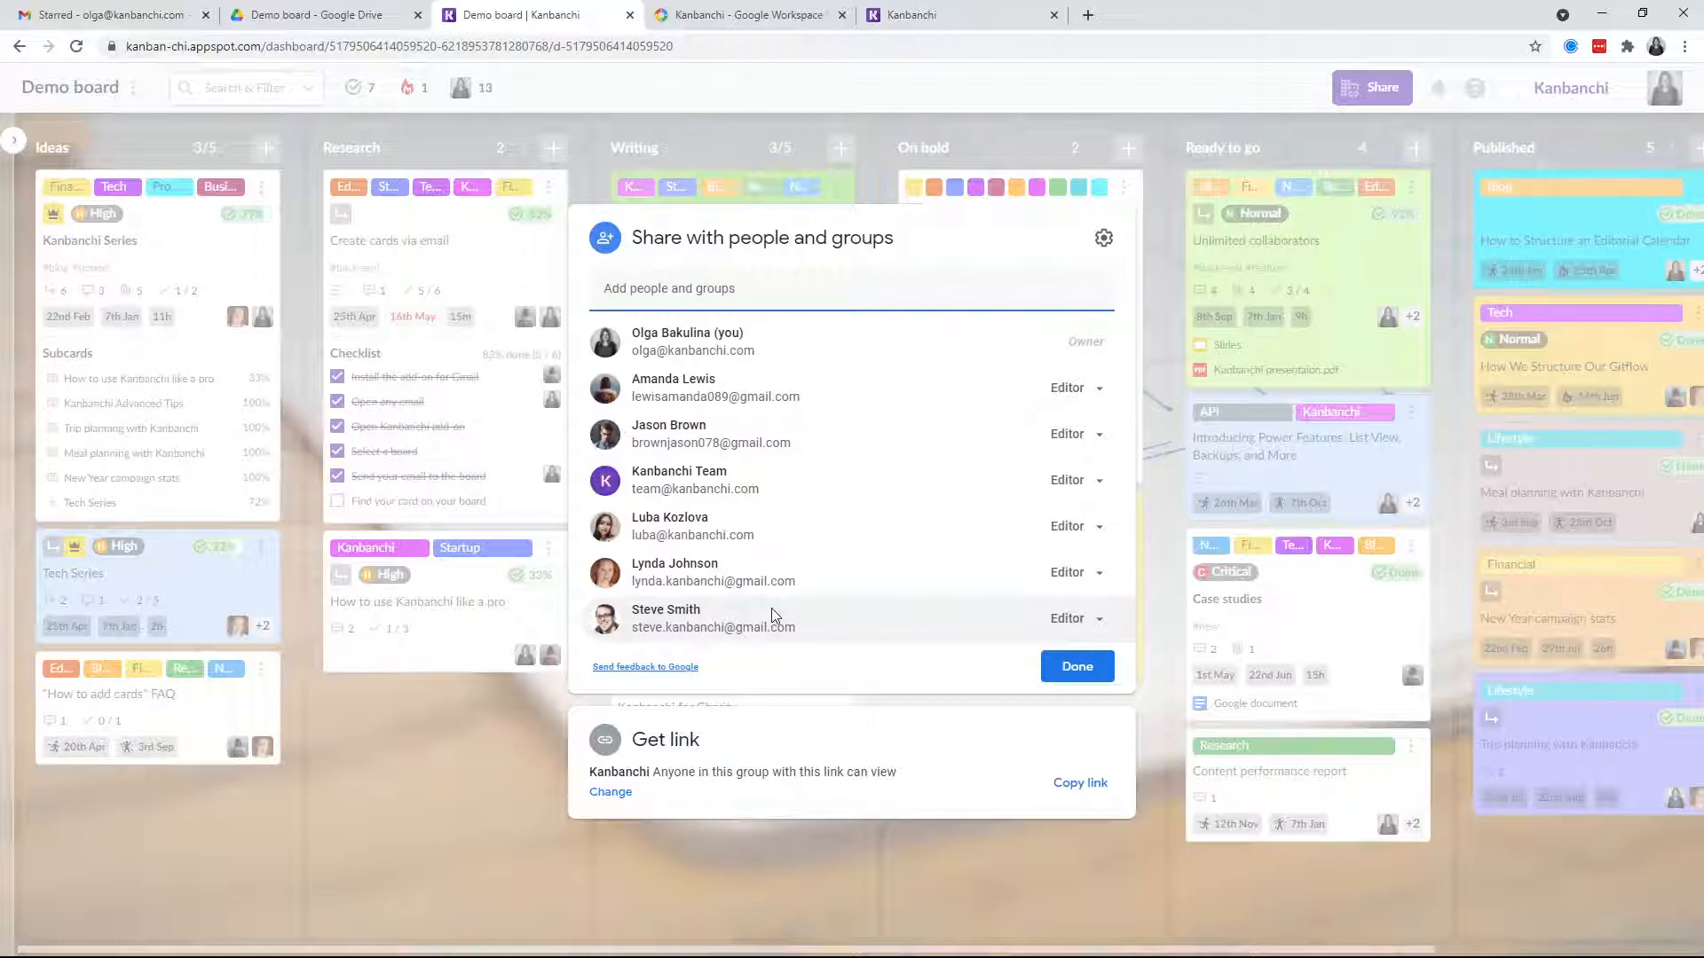
left_click(1101, 395)
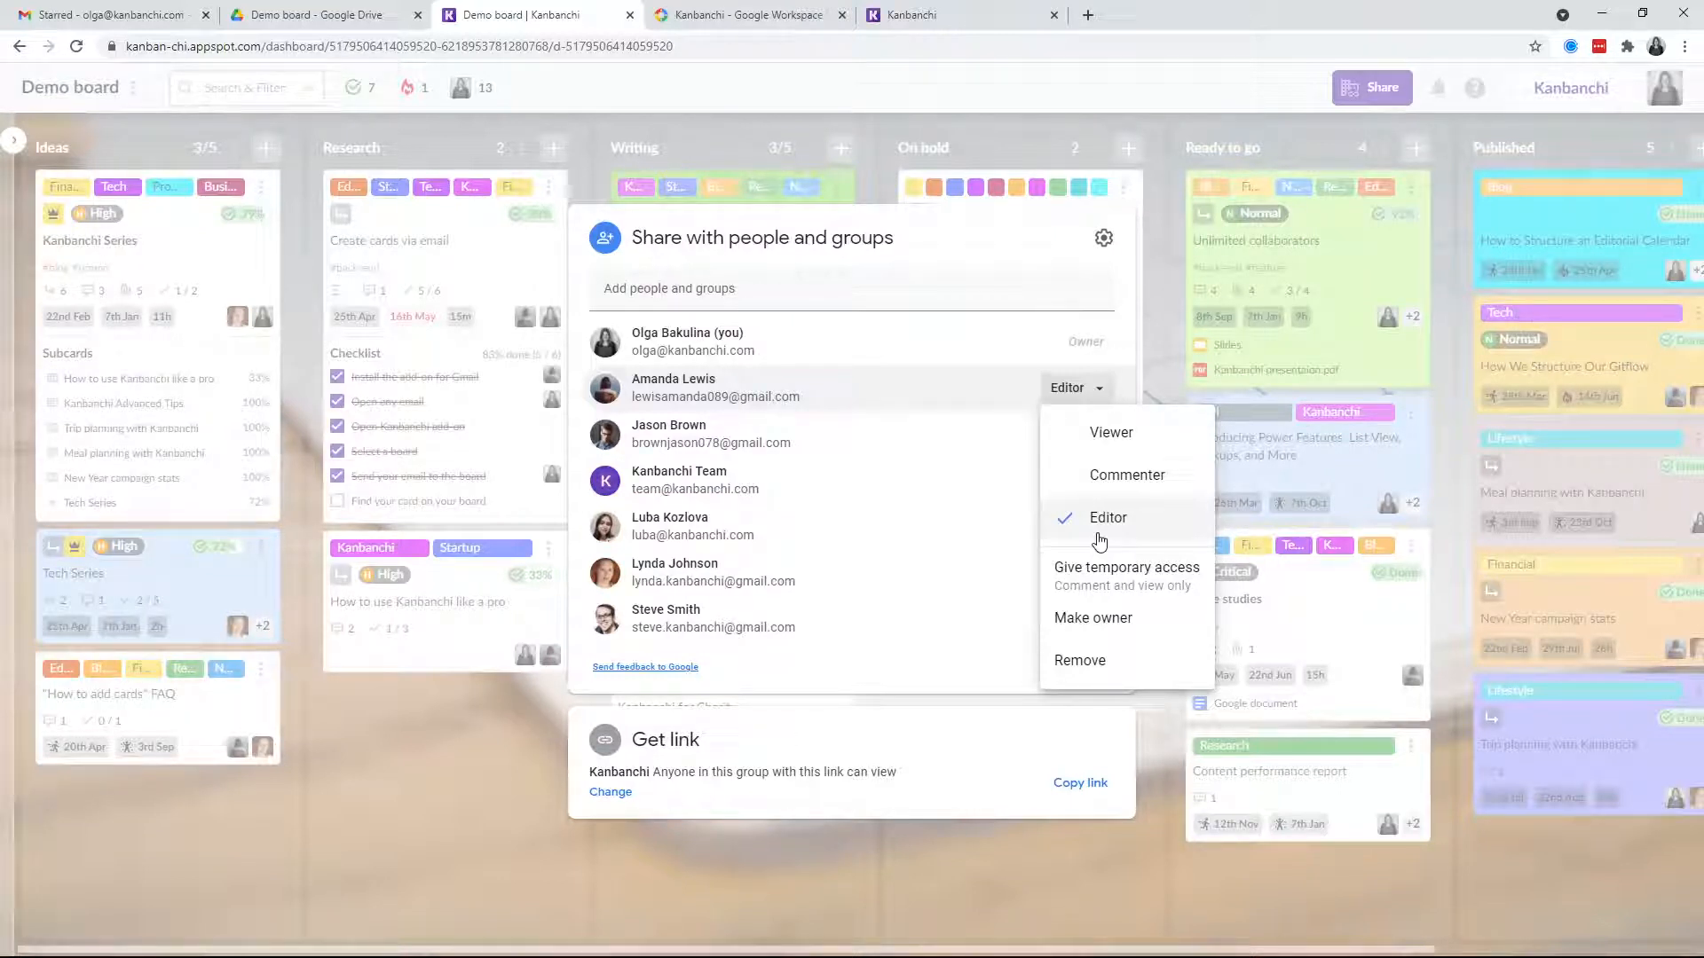
left_click(1222, 96)
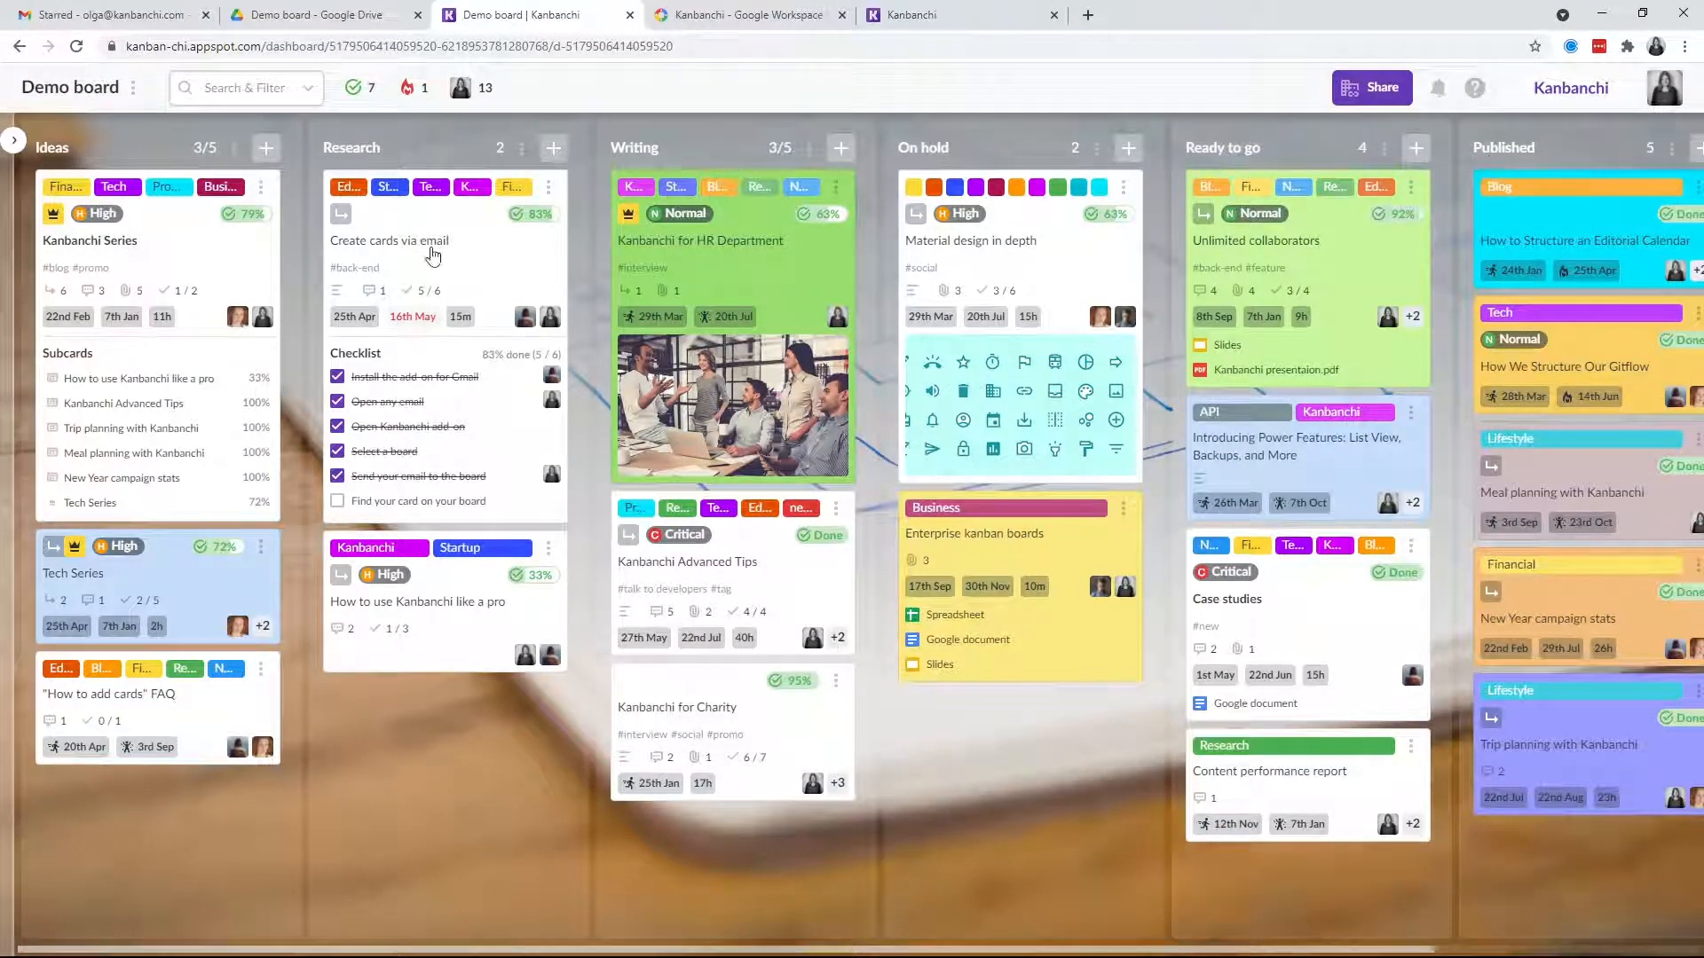
Step: Open the Kanbanchi Series card in the Ideas list and add the third person in the member list as an assignee
left_click(231, 259)
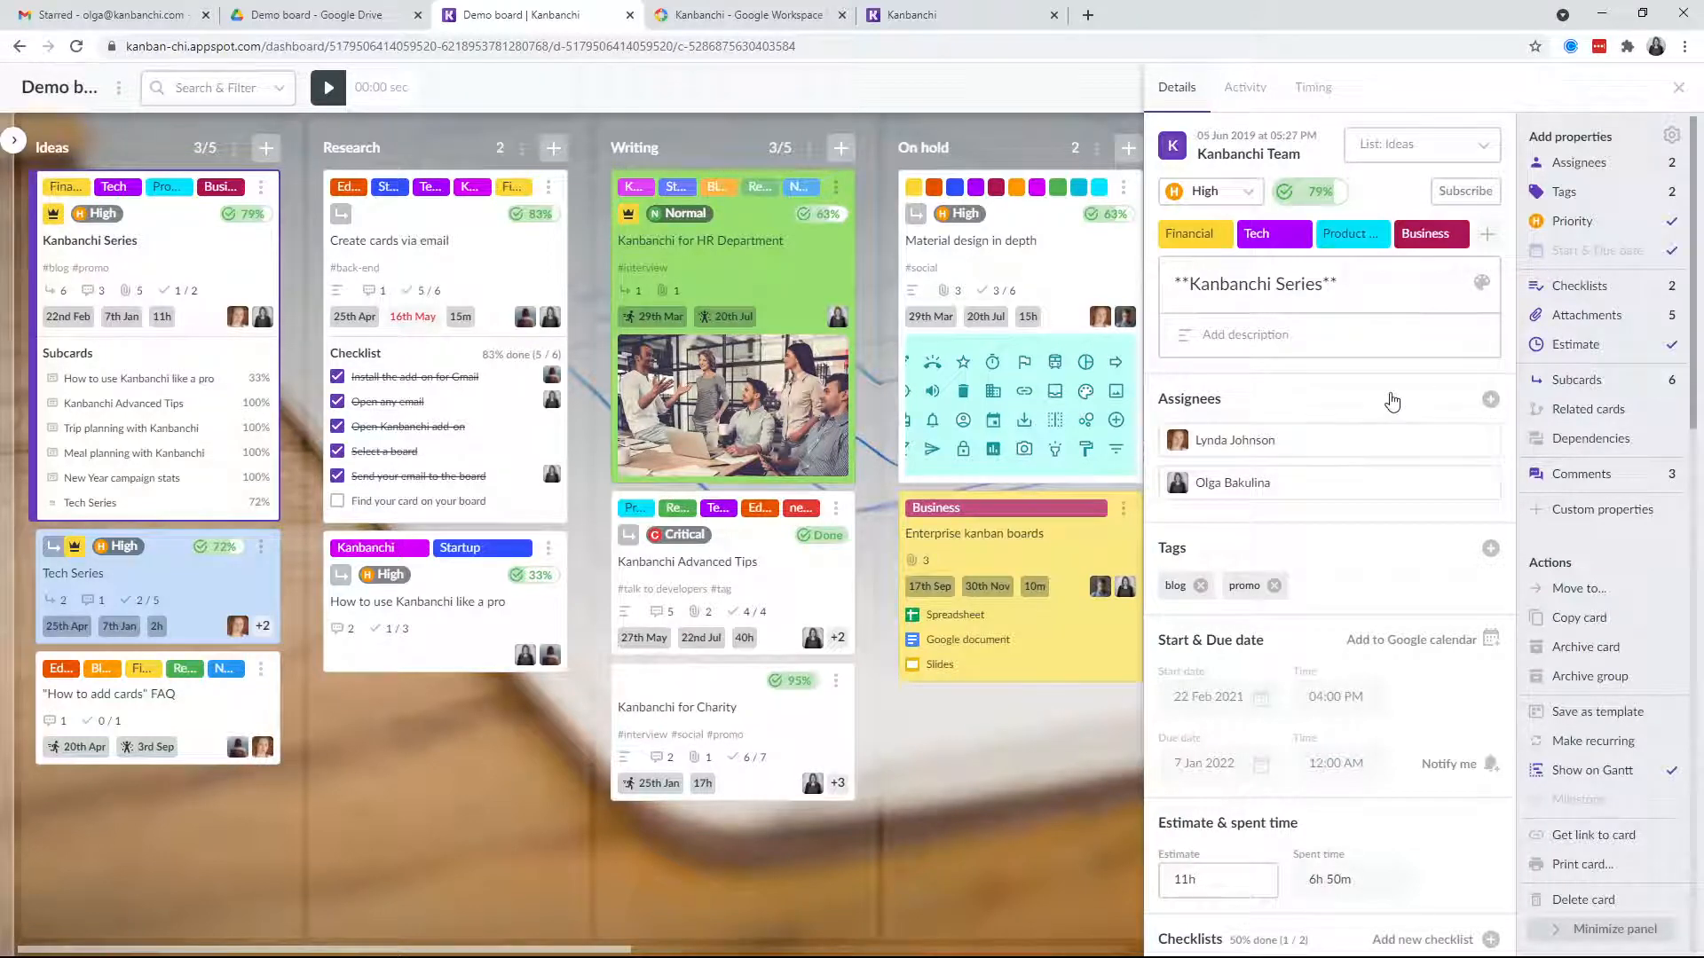
left_click(1489, 401)
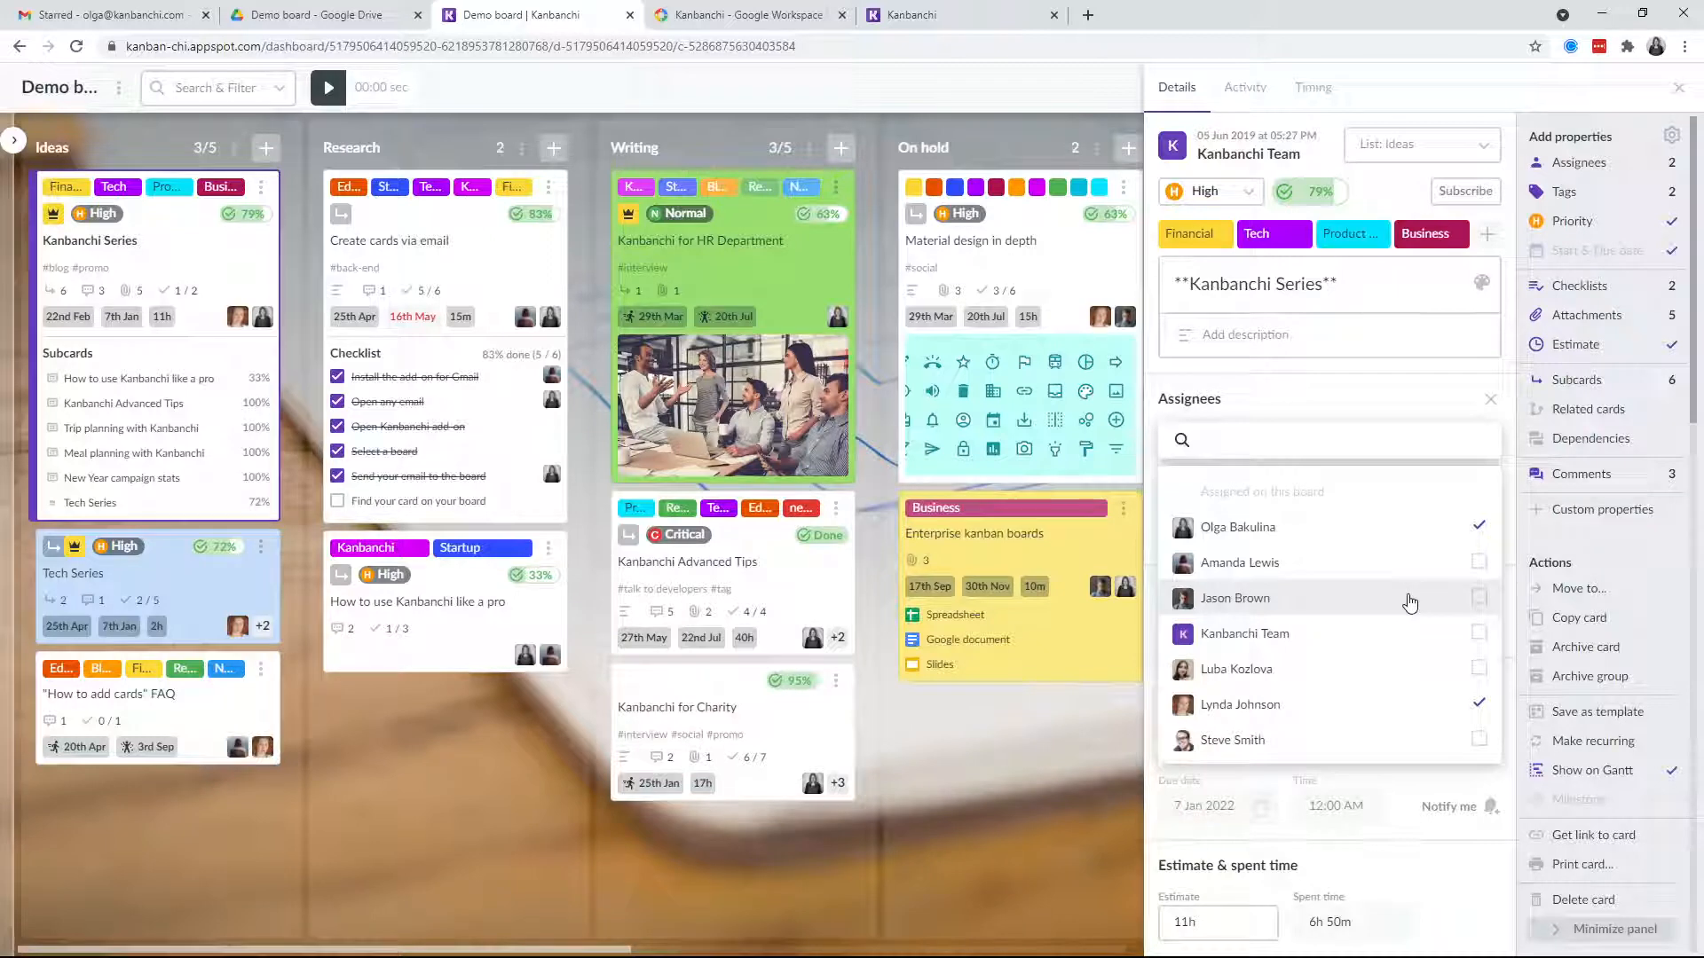
left_click(1479, 597)
left_click(1385, 408)
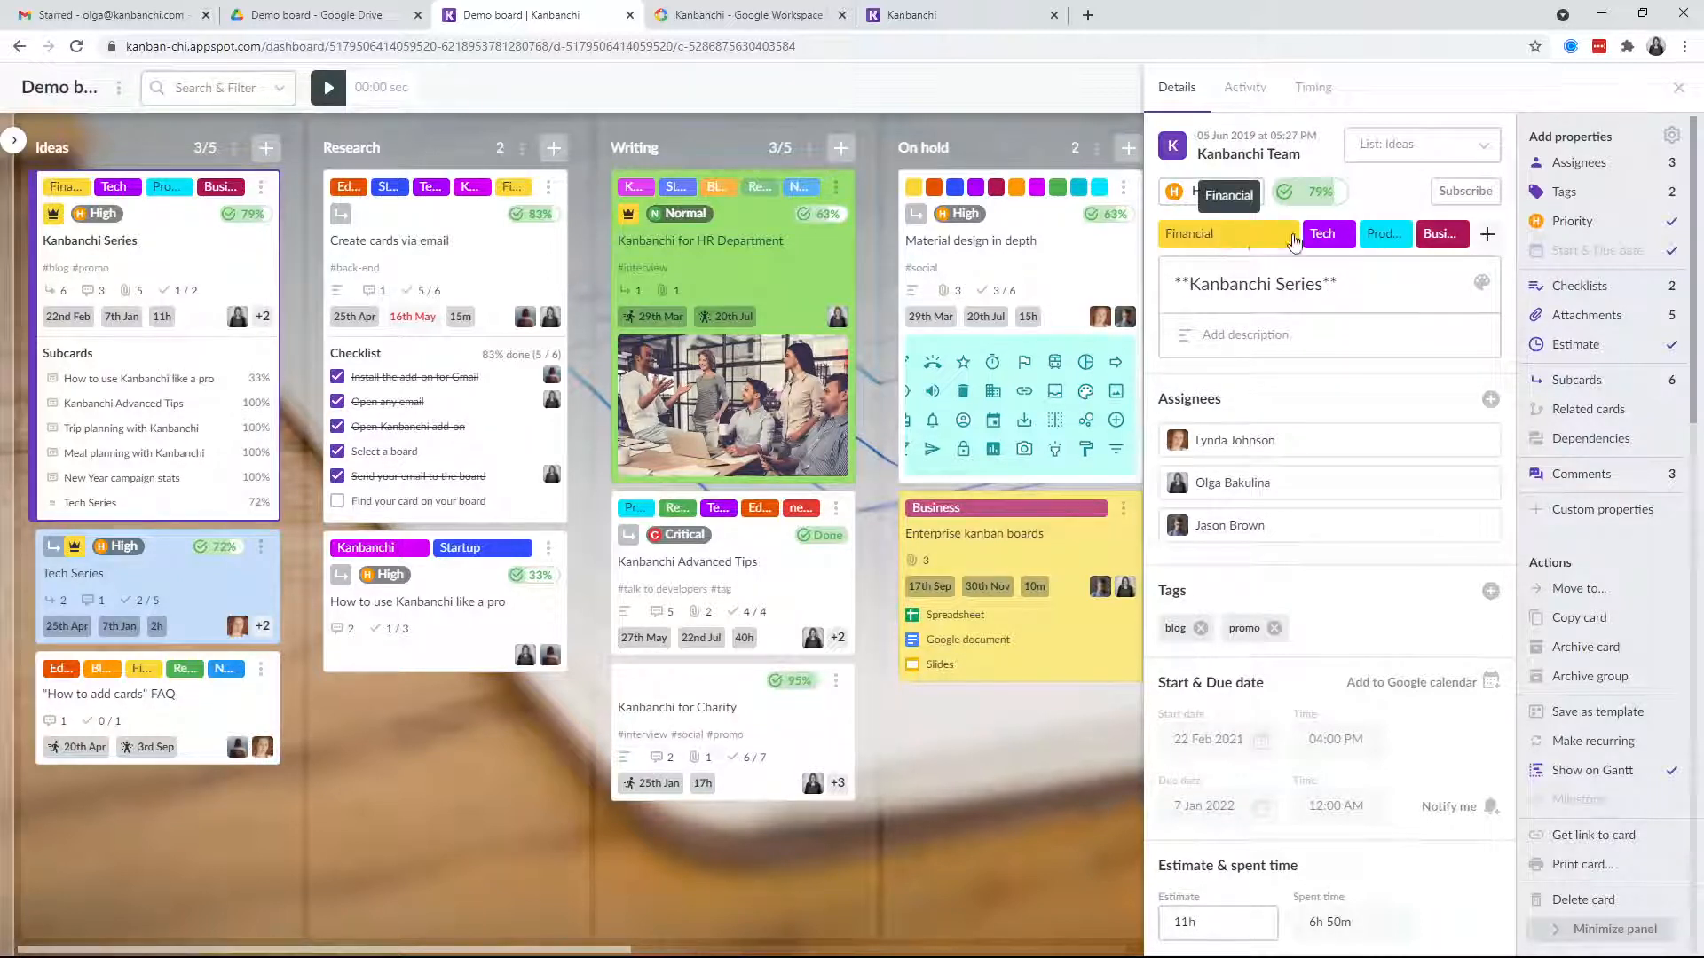
Step: Examine the colour tags and priority levels available for the Kanbanchi Series card
left_click(1365, 238)
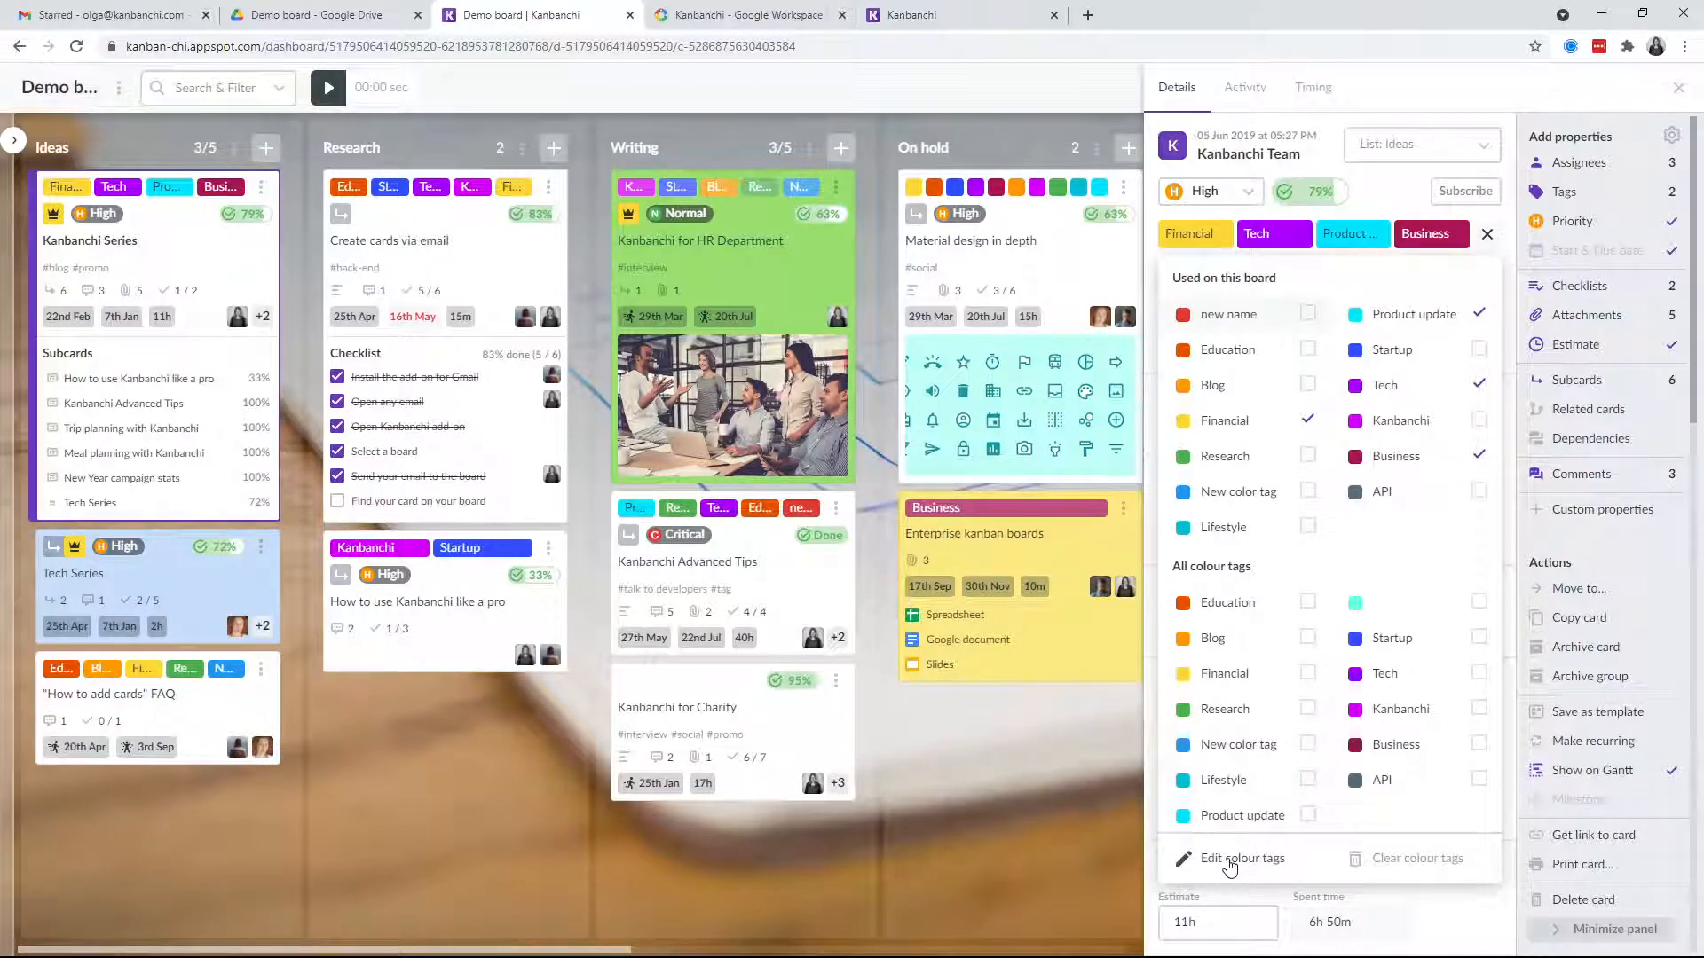
left_click(1487, 237)
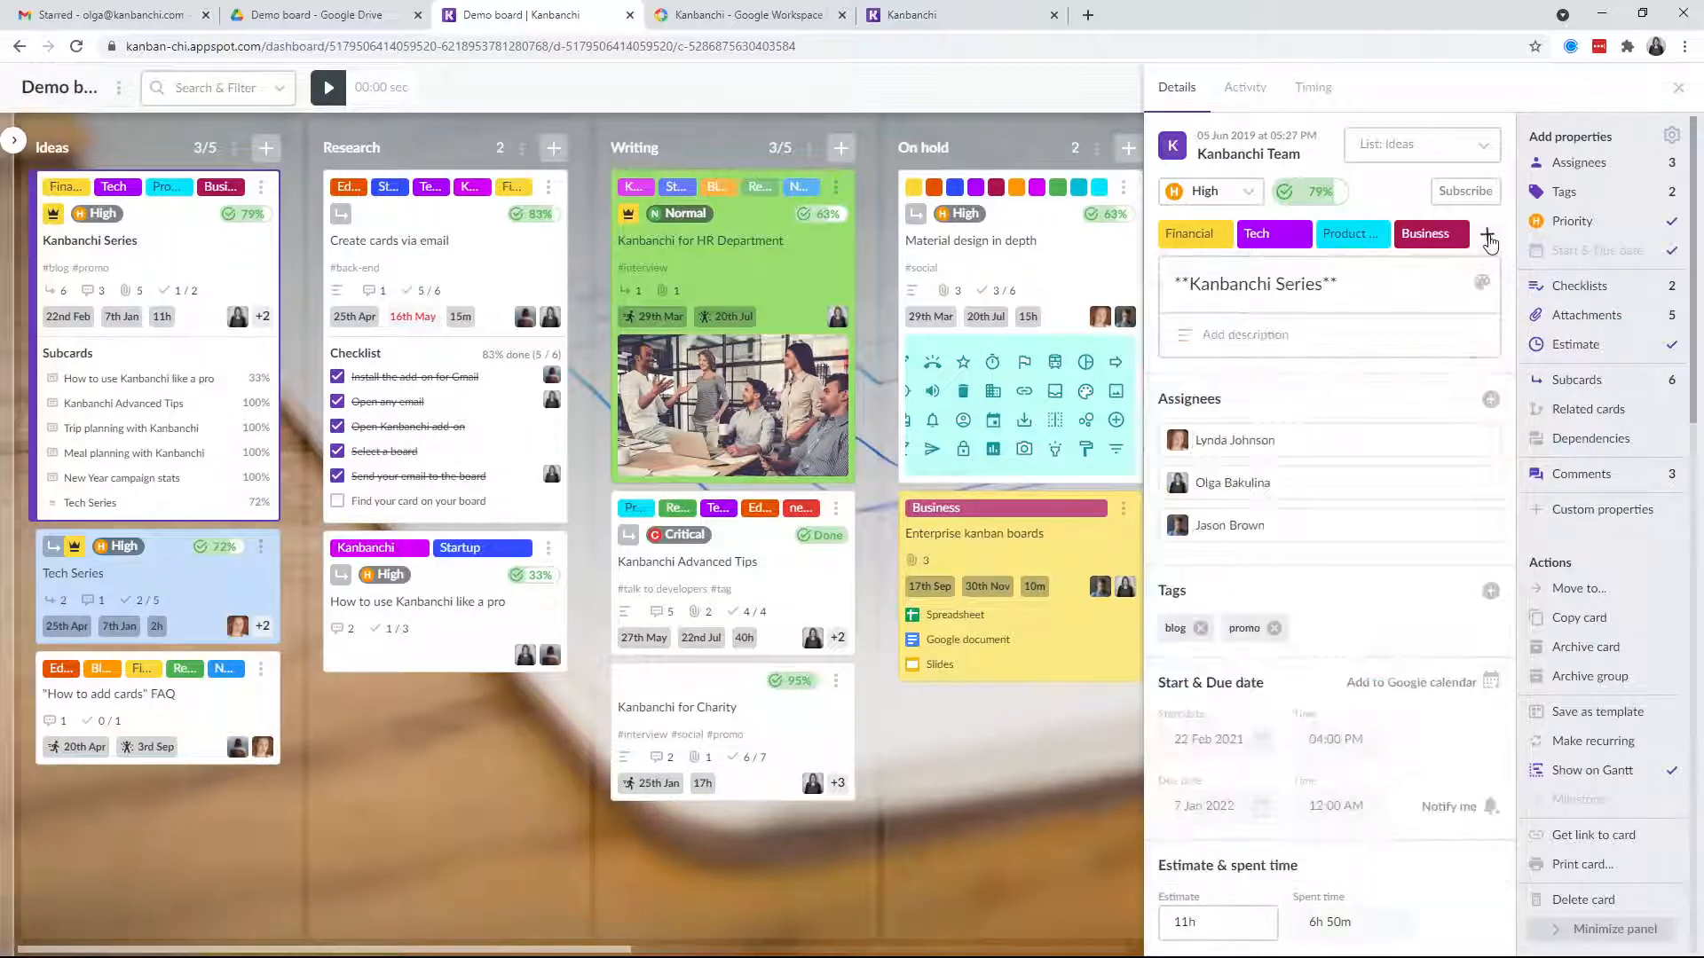
left_click(1247, 192)
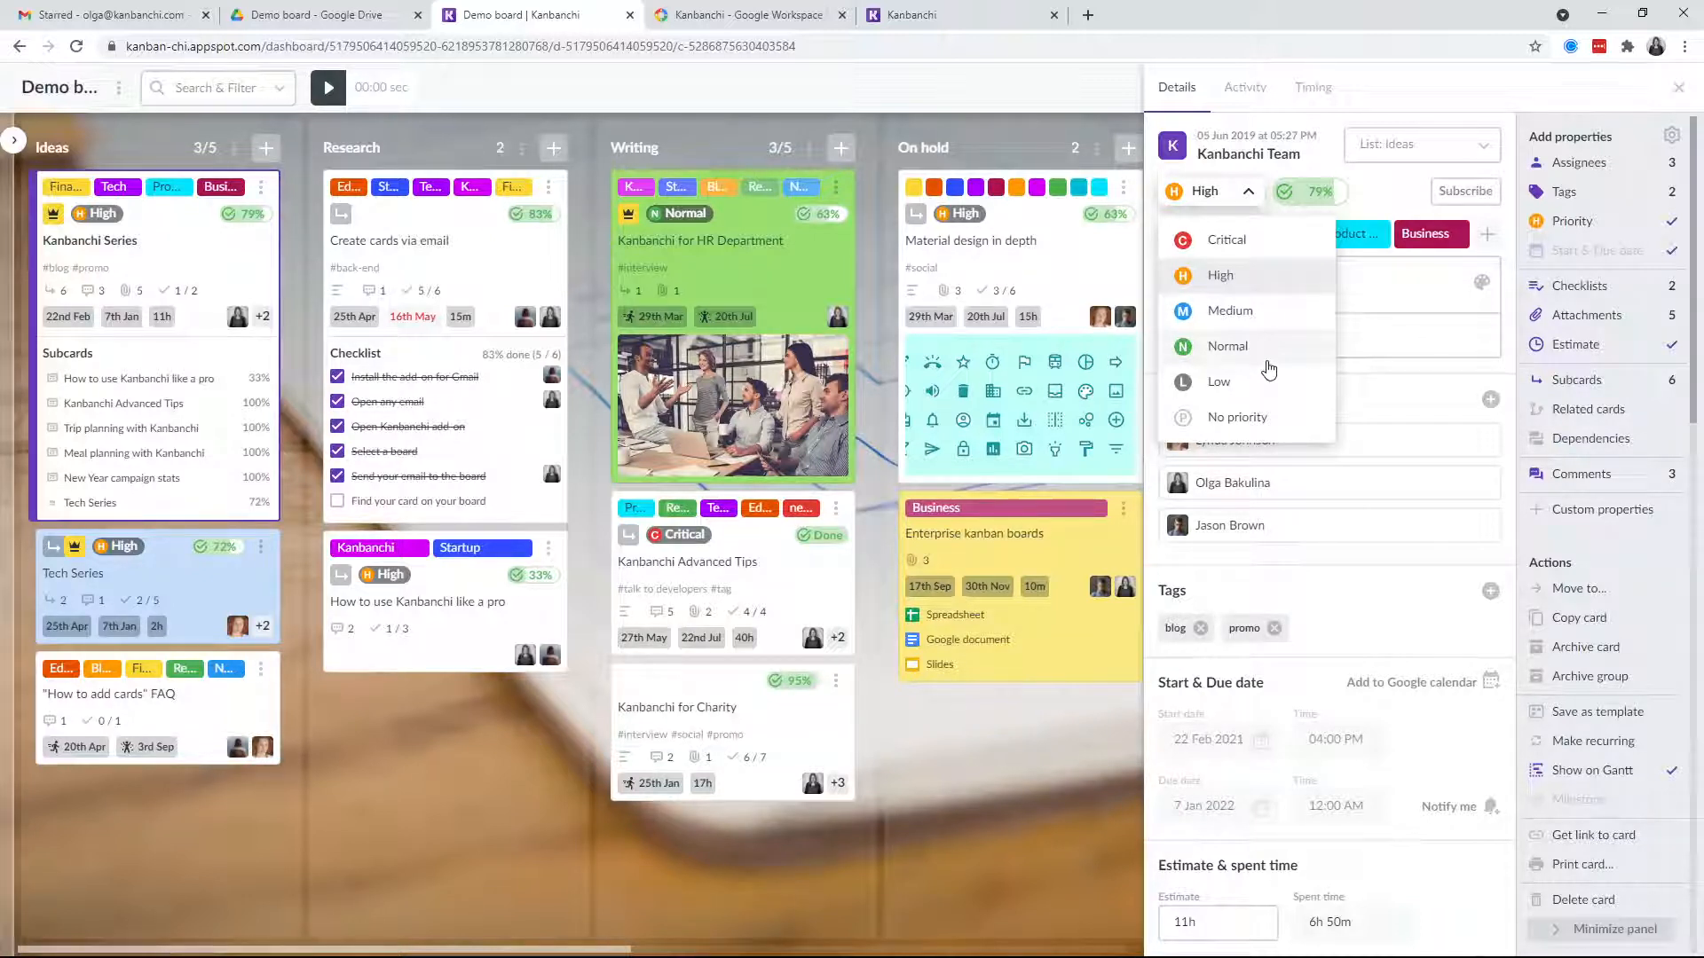
left_click(1389, 197)
Step: Review the Kanbanchi Series card's dates, estimate and spent time, checklist, attachments, subcards and comments
scroll(1364, 526, "down", 1)
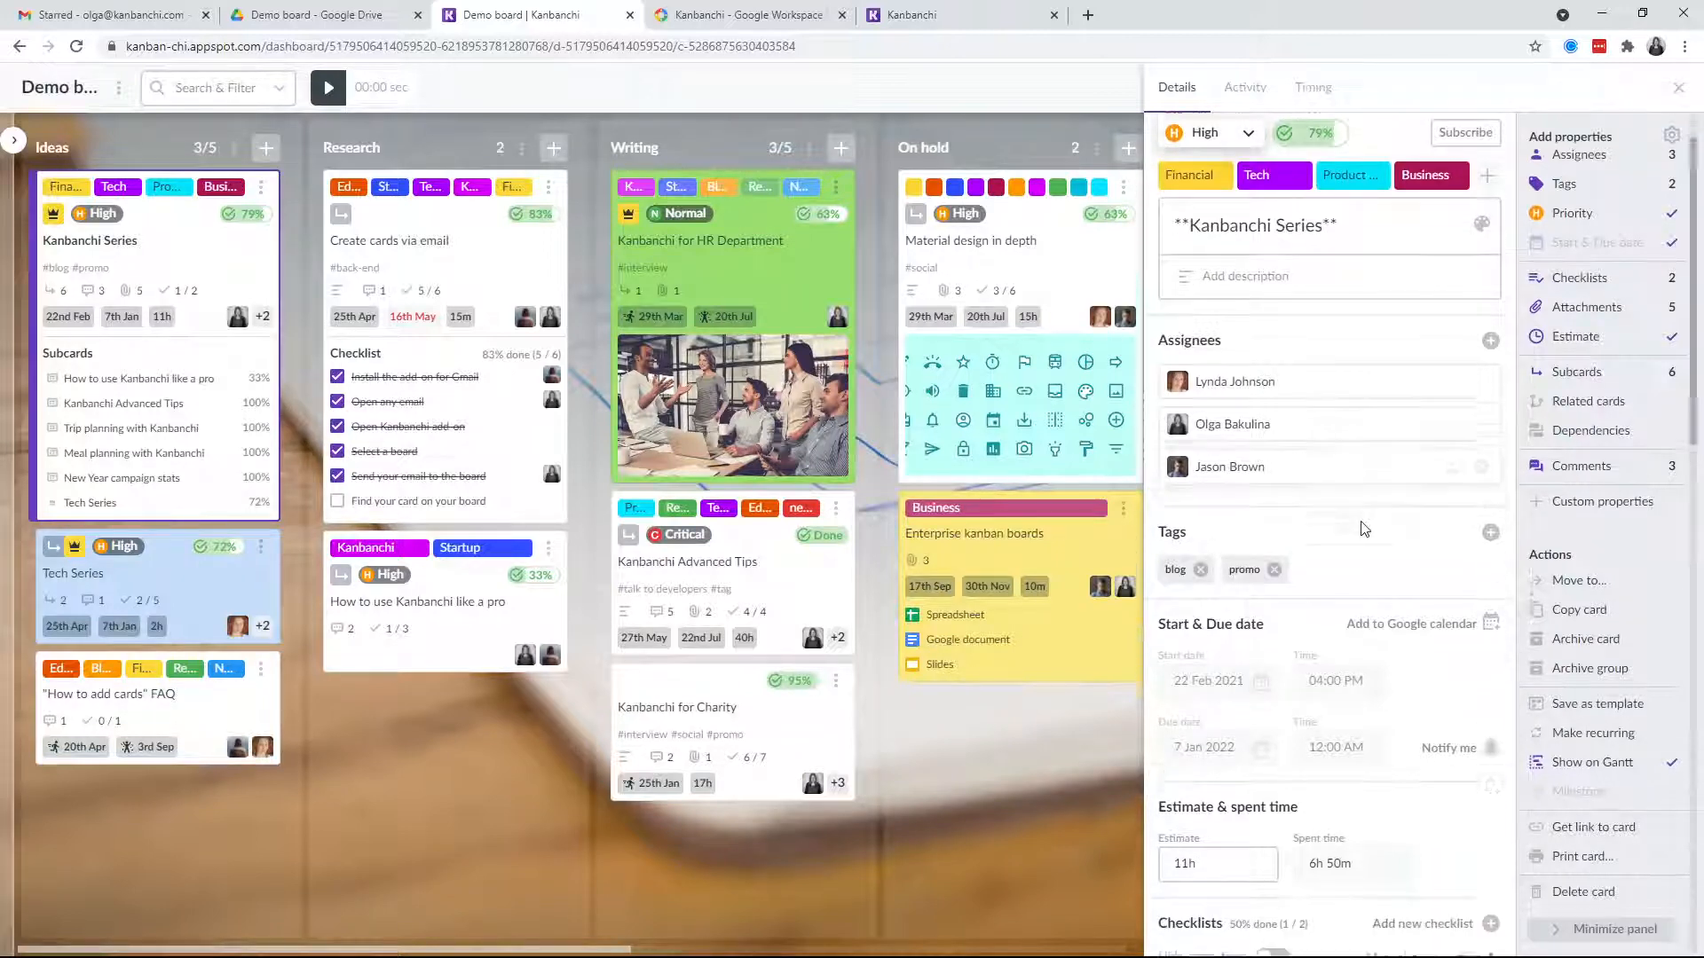
scroll(1364, 529, "down", 3)
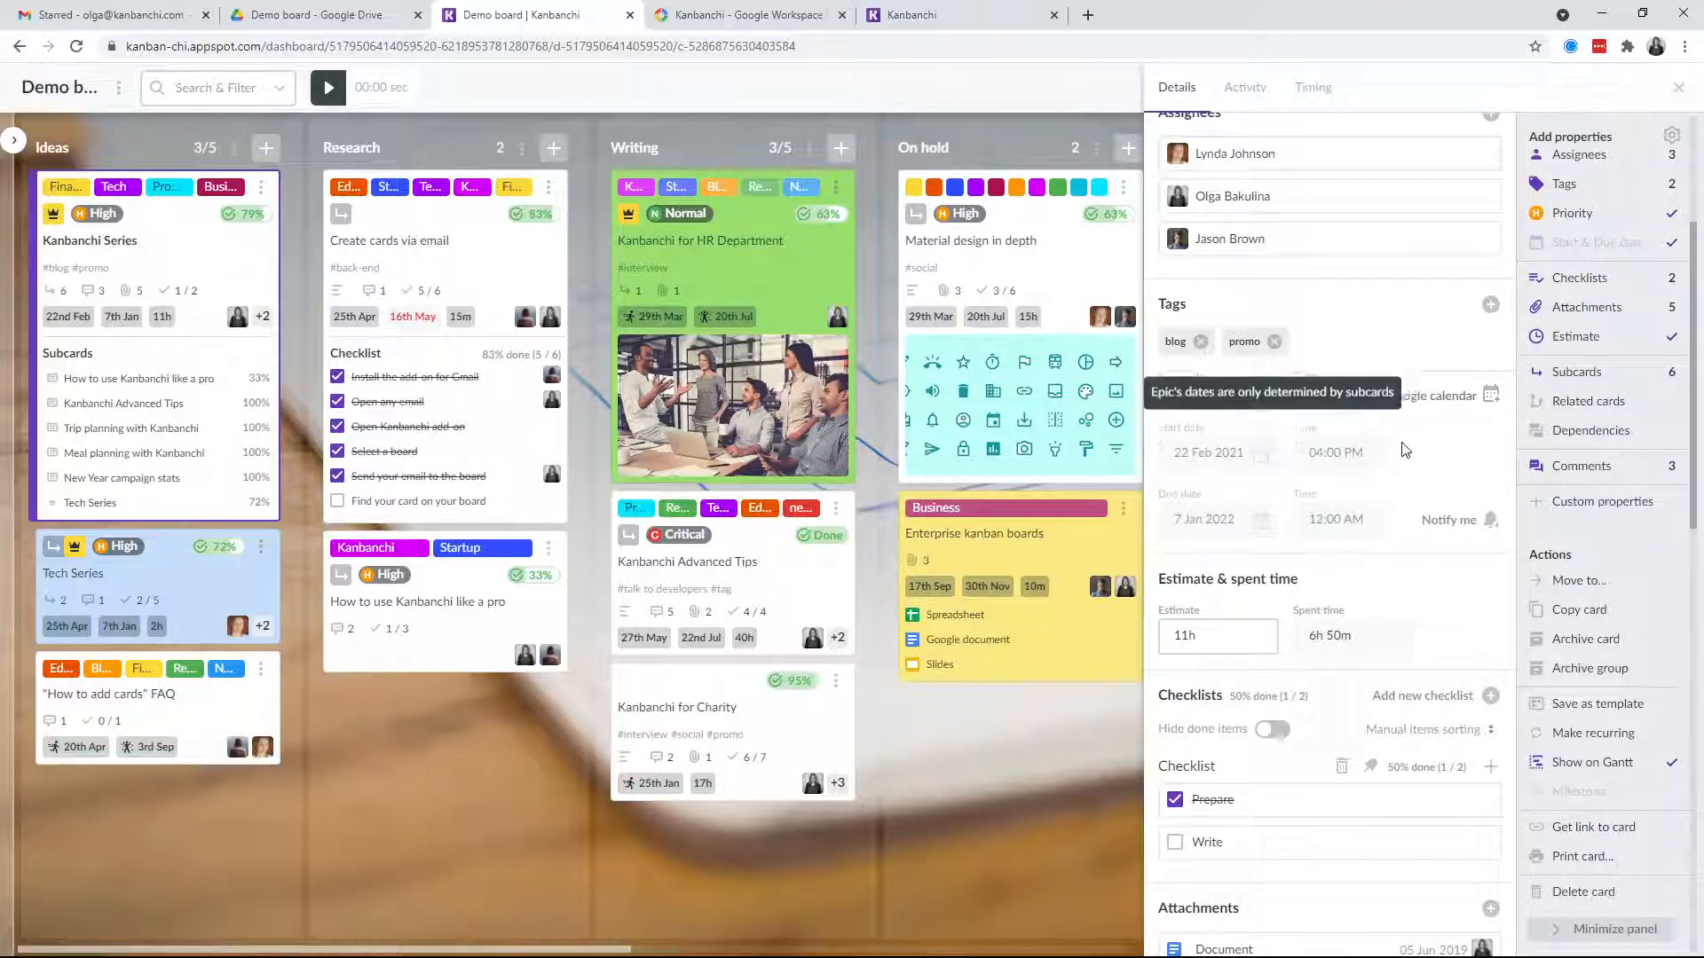
scroll(1406, 450, "down", 1)
scroll(1406, 450, "down", 1)
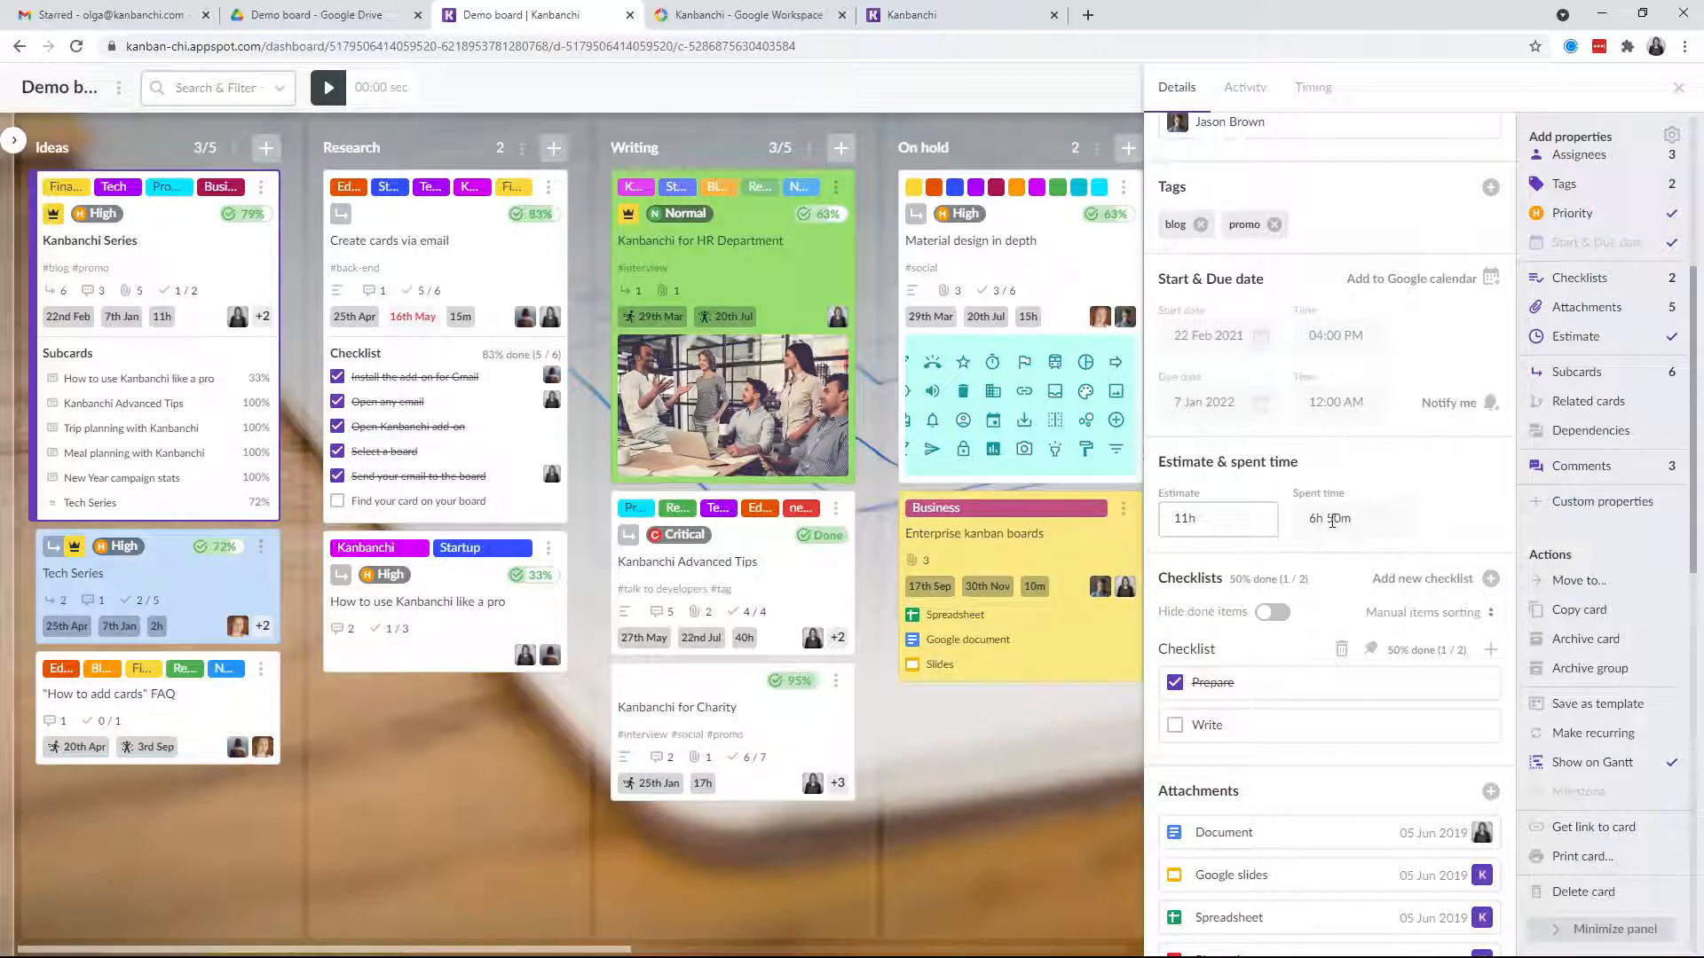
scroll(1331, 521, "down", 3)
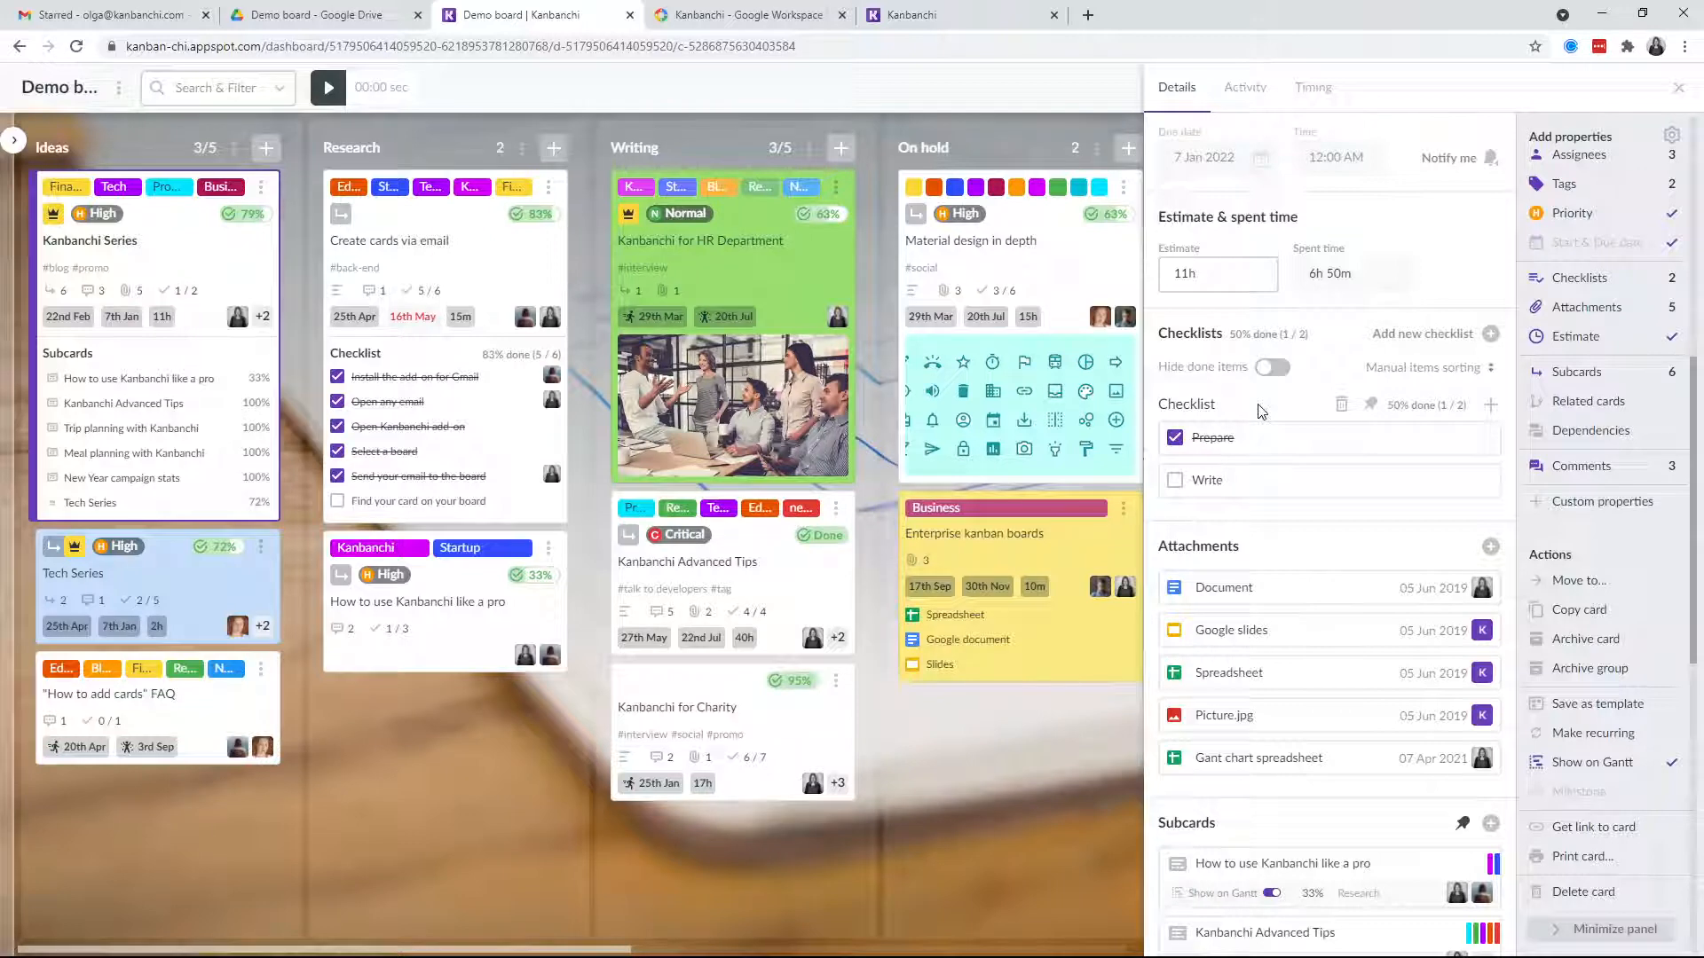
scroll(1260, 411, "down", 4)
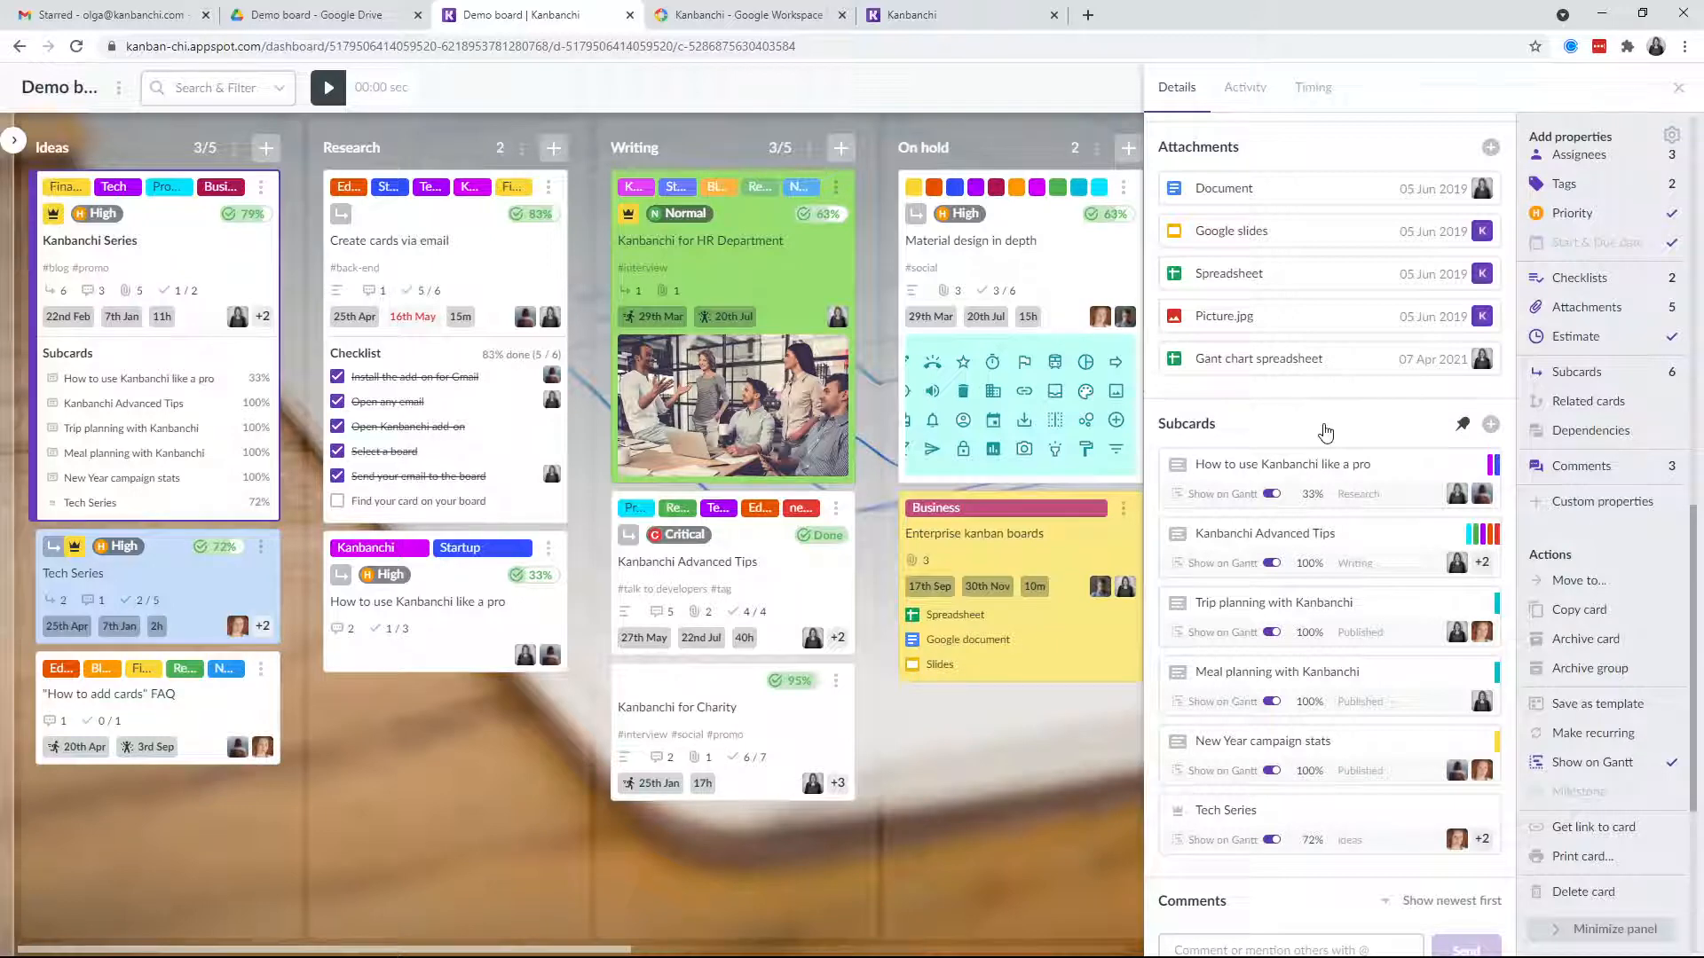
scroll(1325, 432, "up", 3)
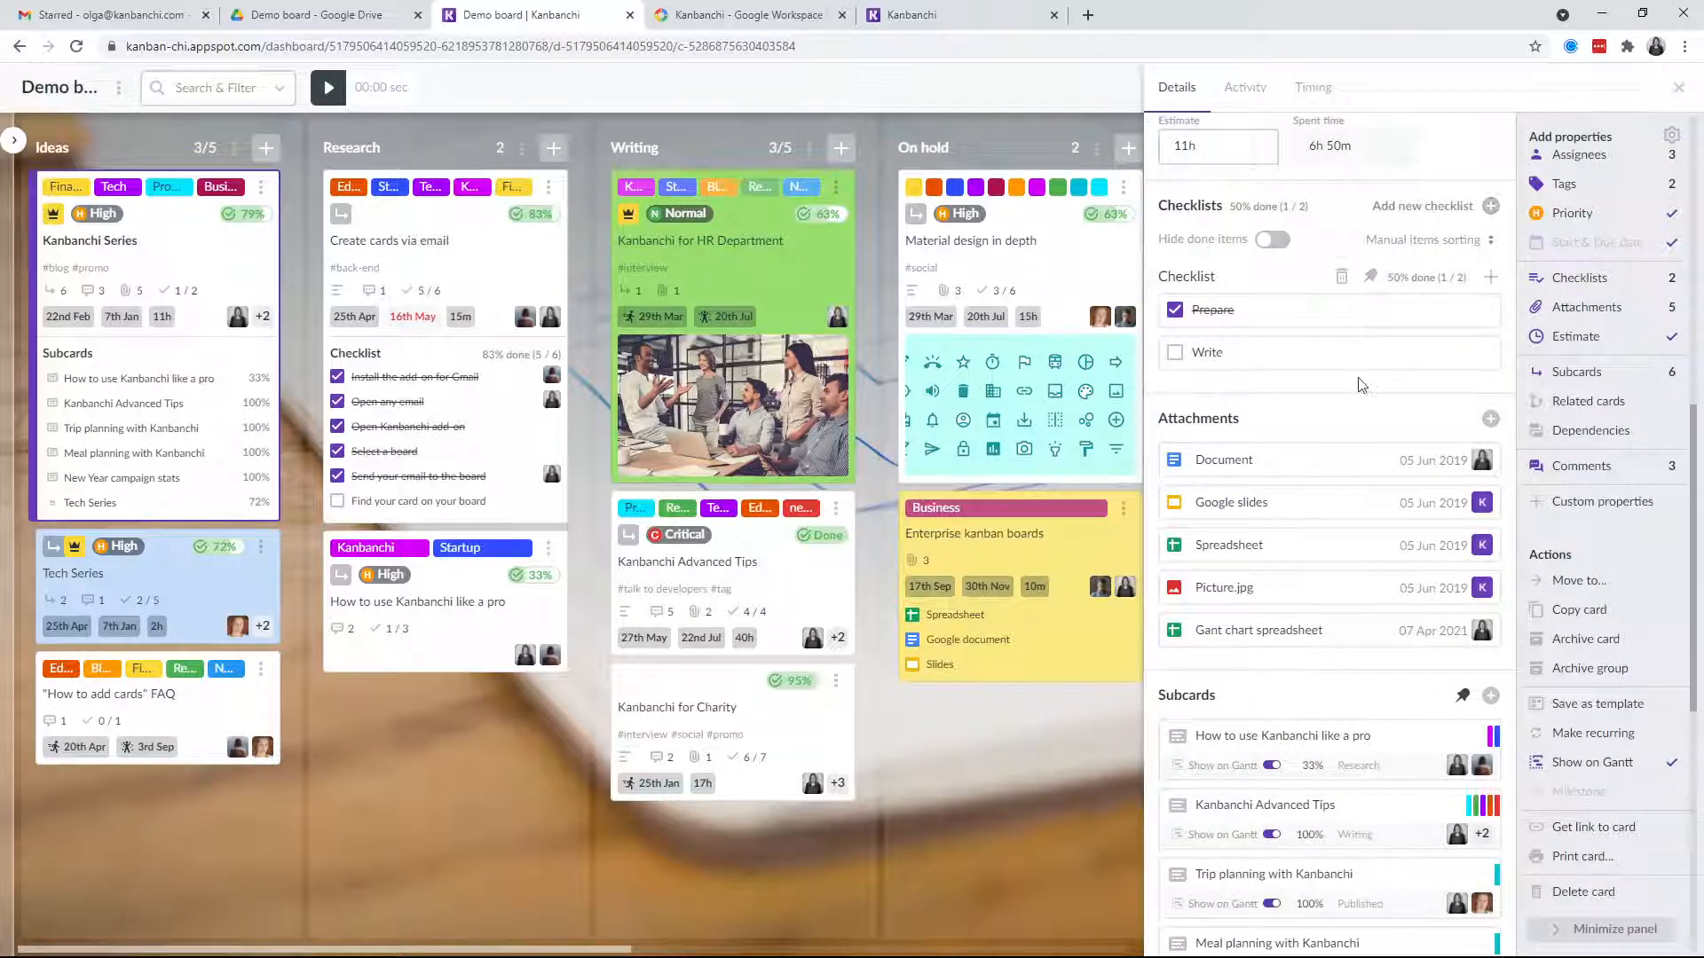
scroll(1358, 381, "down", 4)
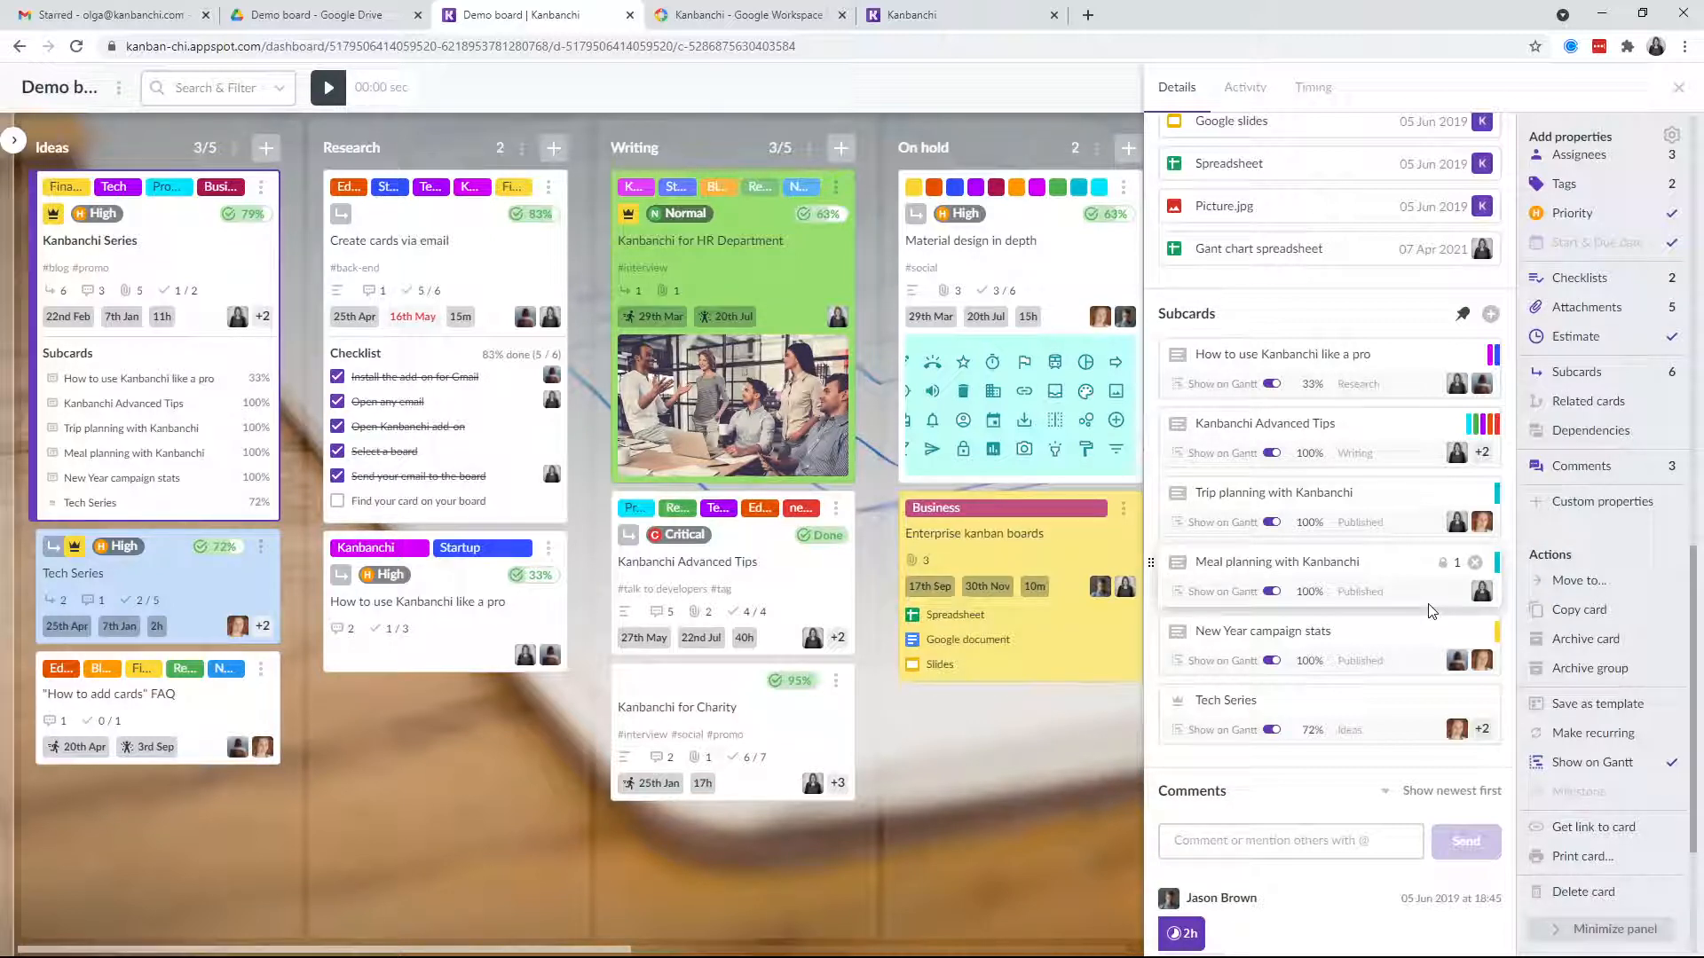
scroll(1430, 611, "up", 5)
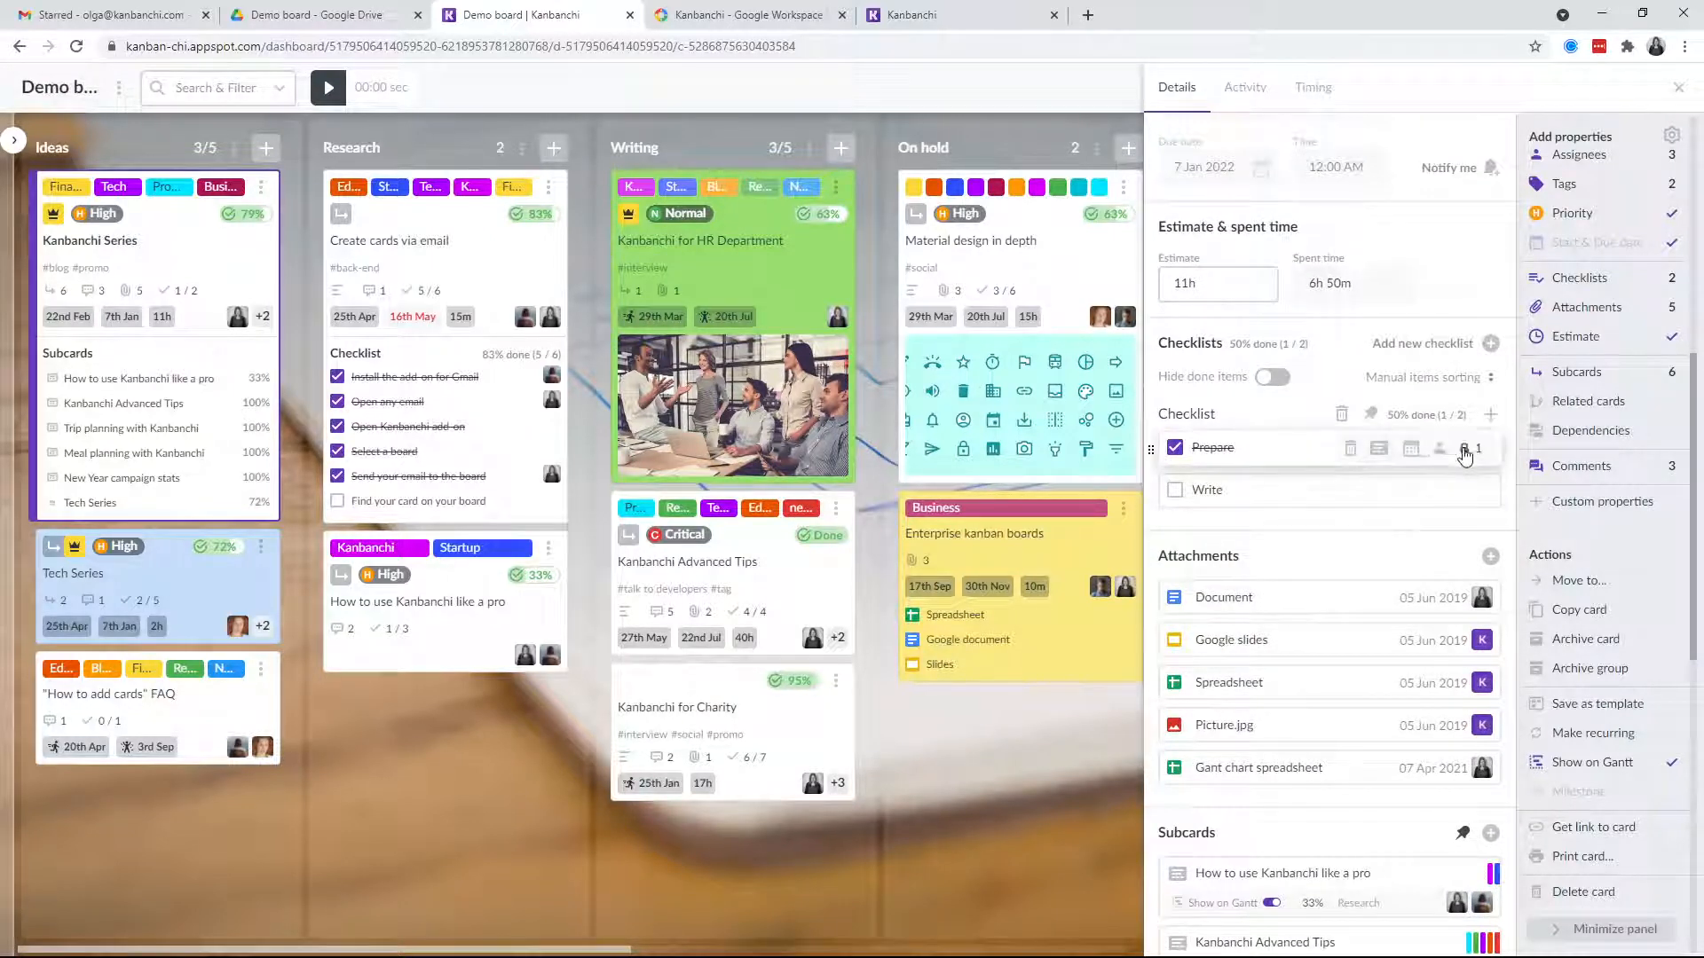
Step: Examine the assignee choices for the Prepare checklist item and the form for adding a new checklist, then close them
left_click(1440, 451)
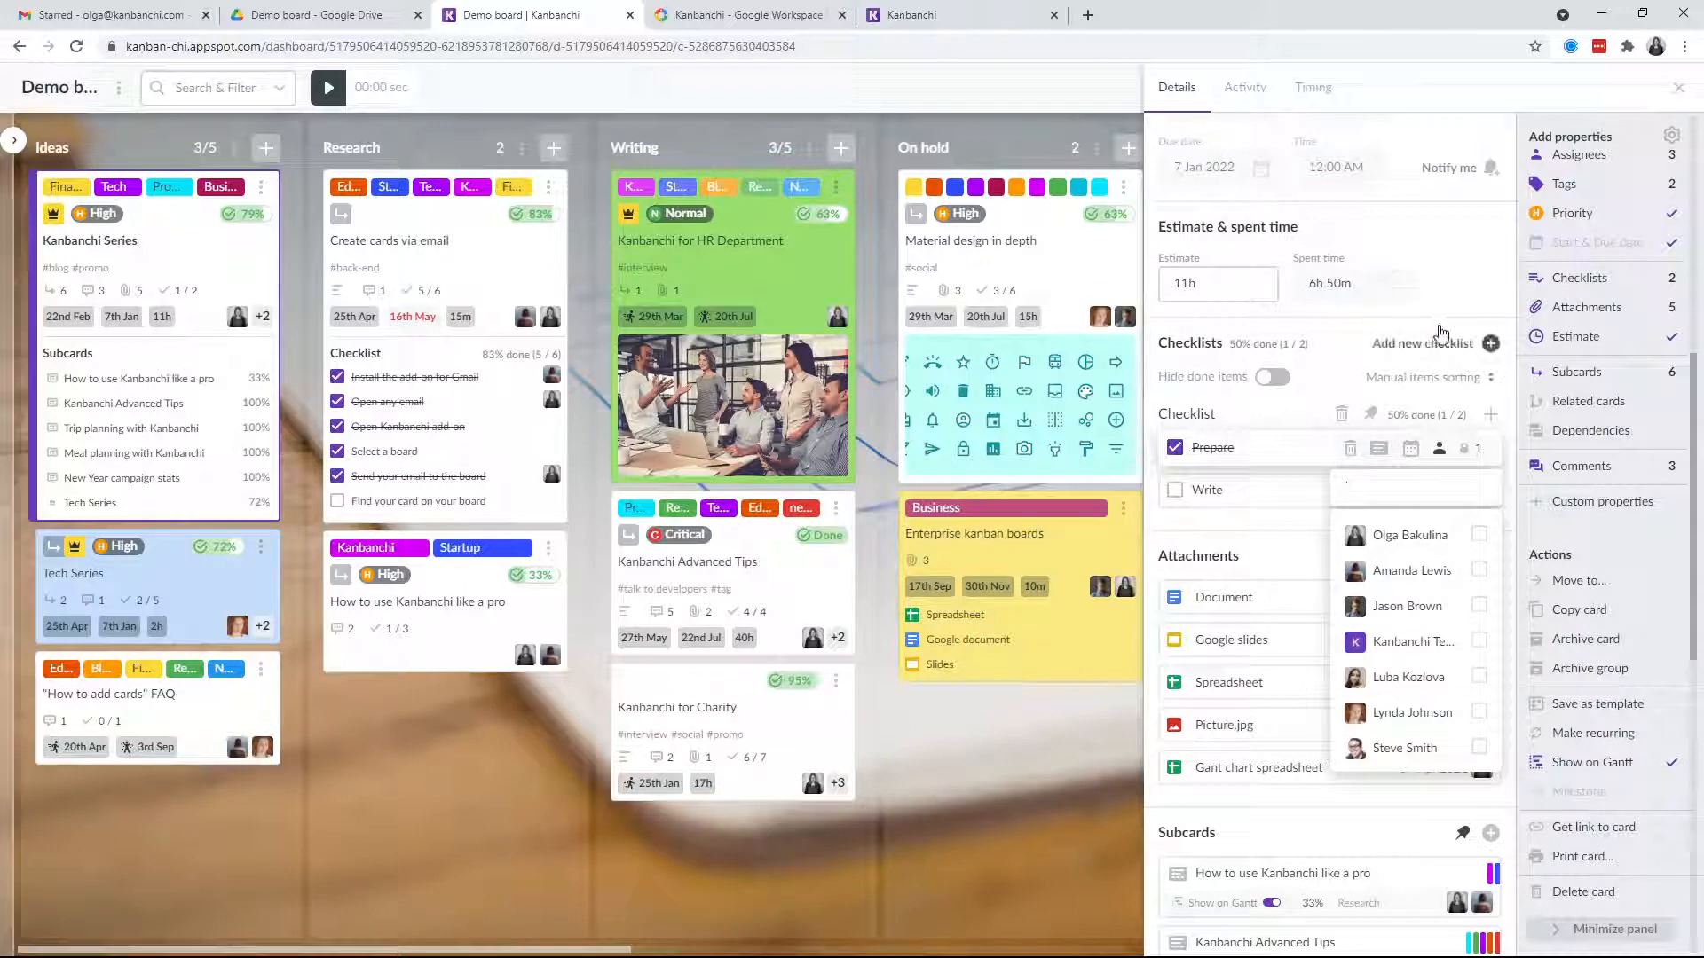
left_click(1490, 344)
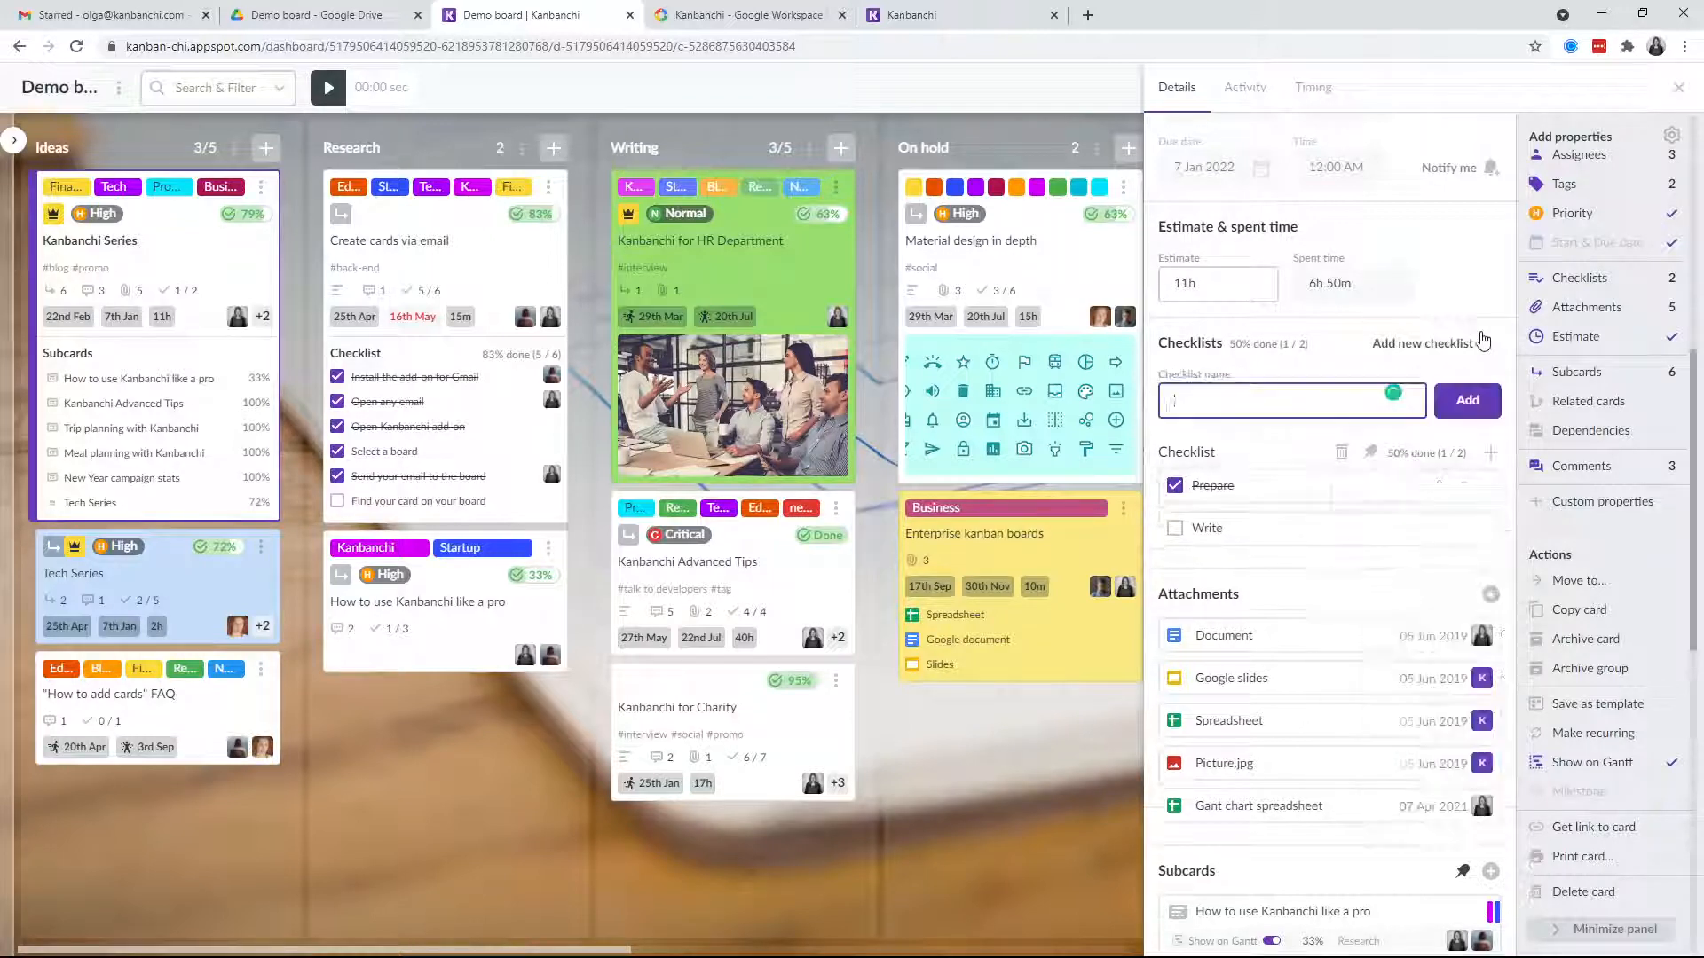
left_click(1491, 346)
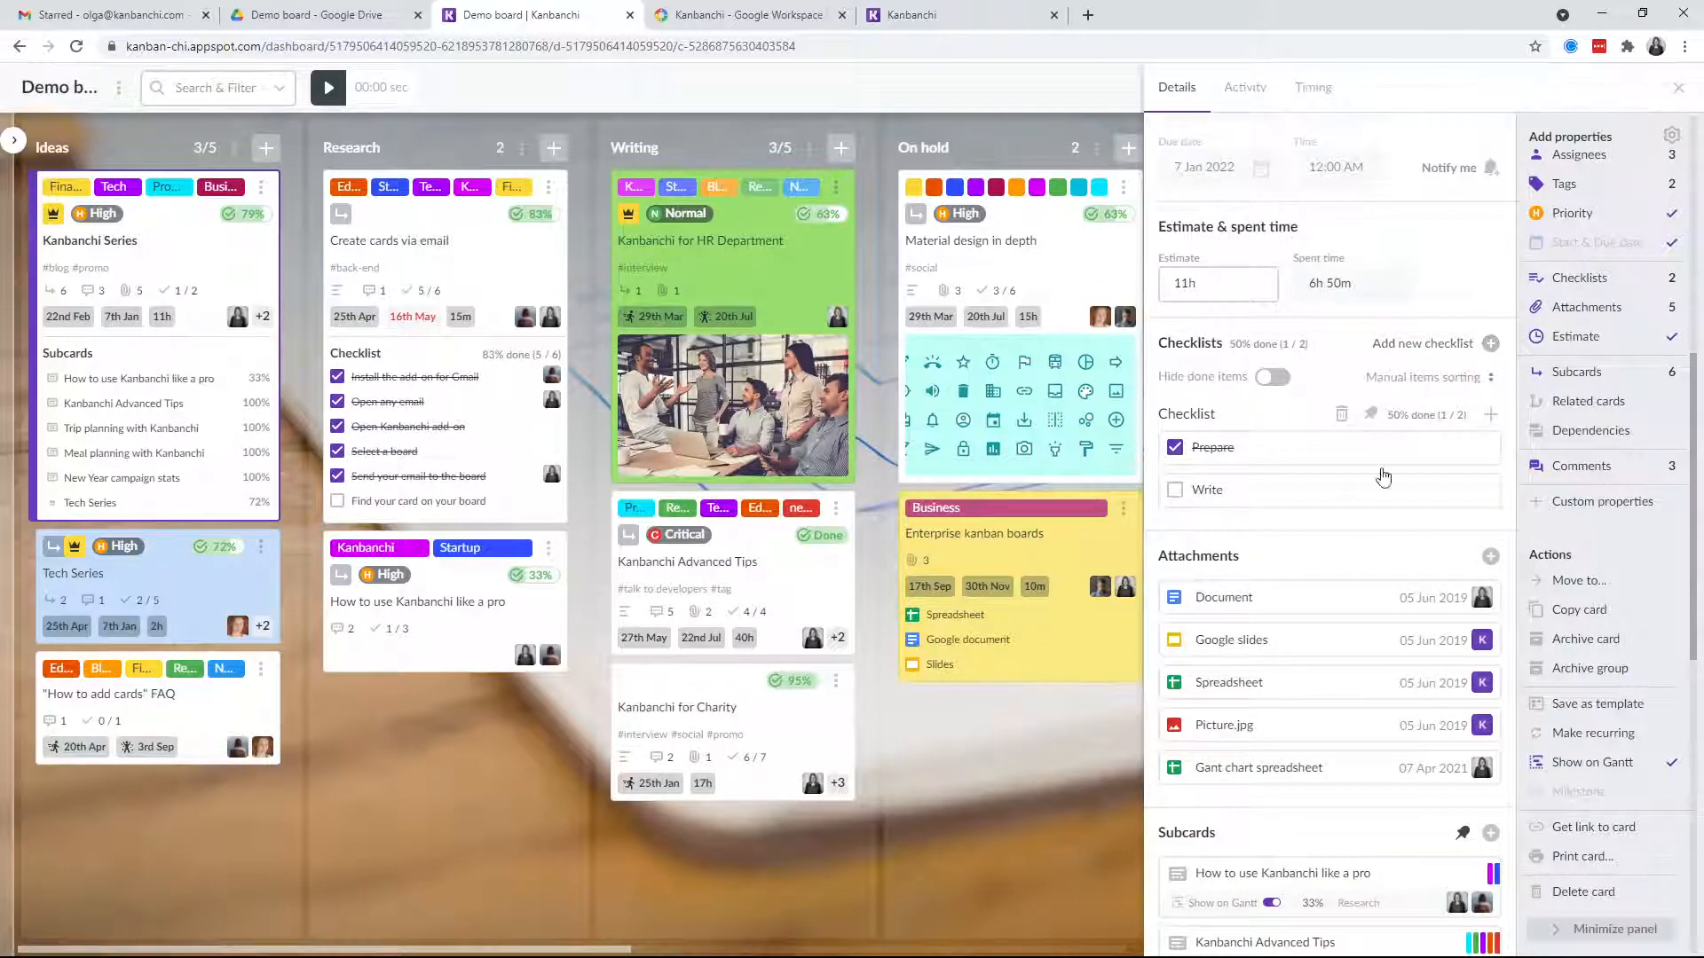
Step: Open the file picker for the Kanbanchi Series card's attachments, then switch to Google Drive and locate the Demo board_assets folder
scroll(1396, 331, "down", 4)
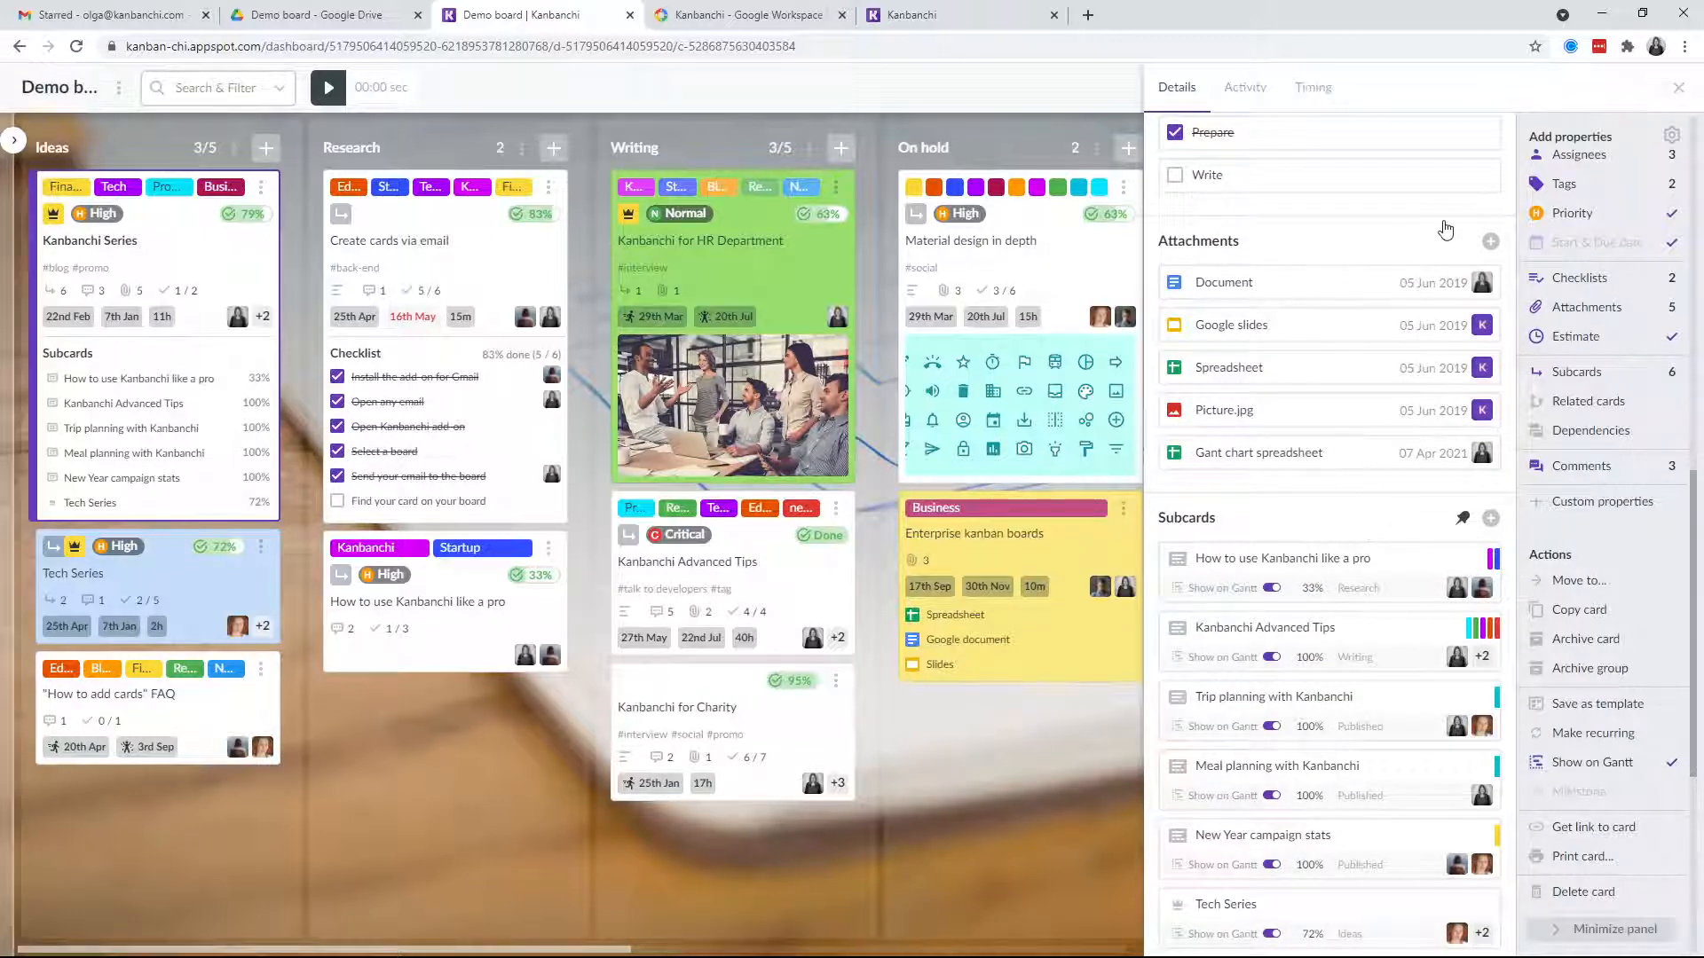
left_click(1492, 242)
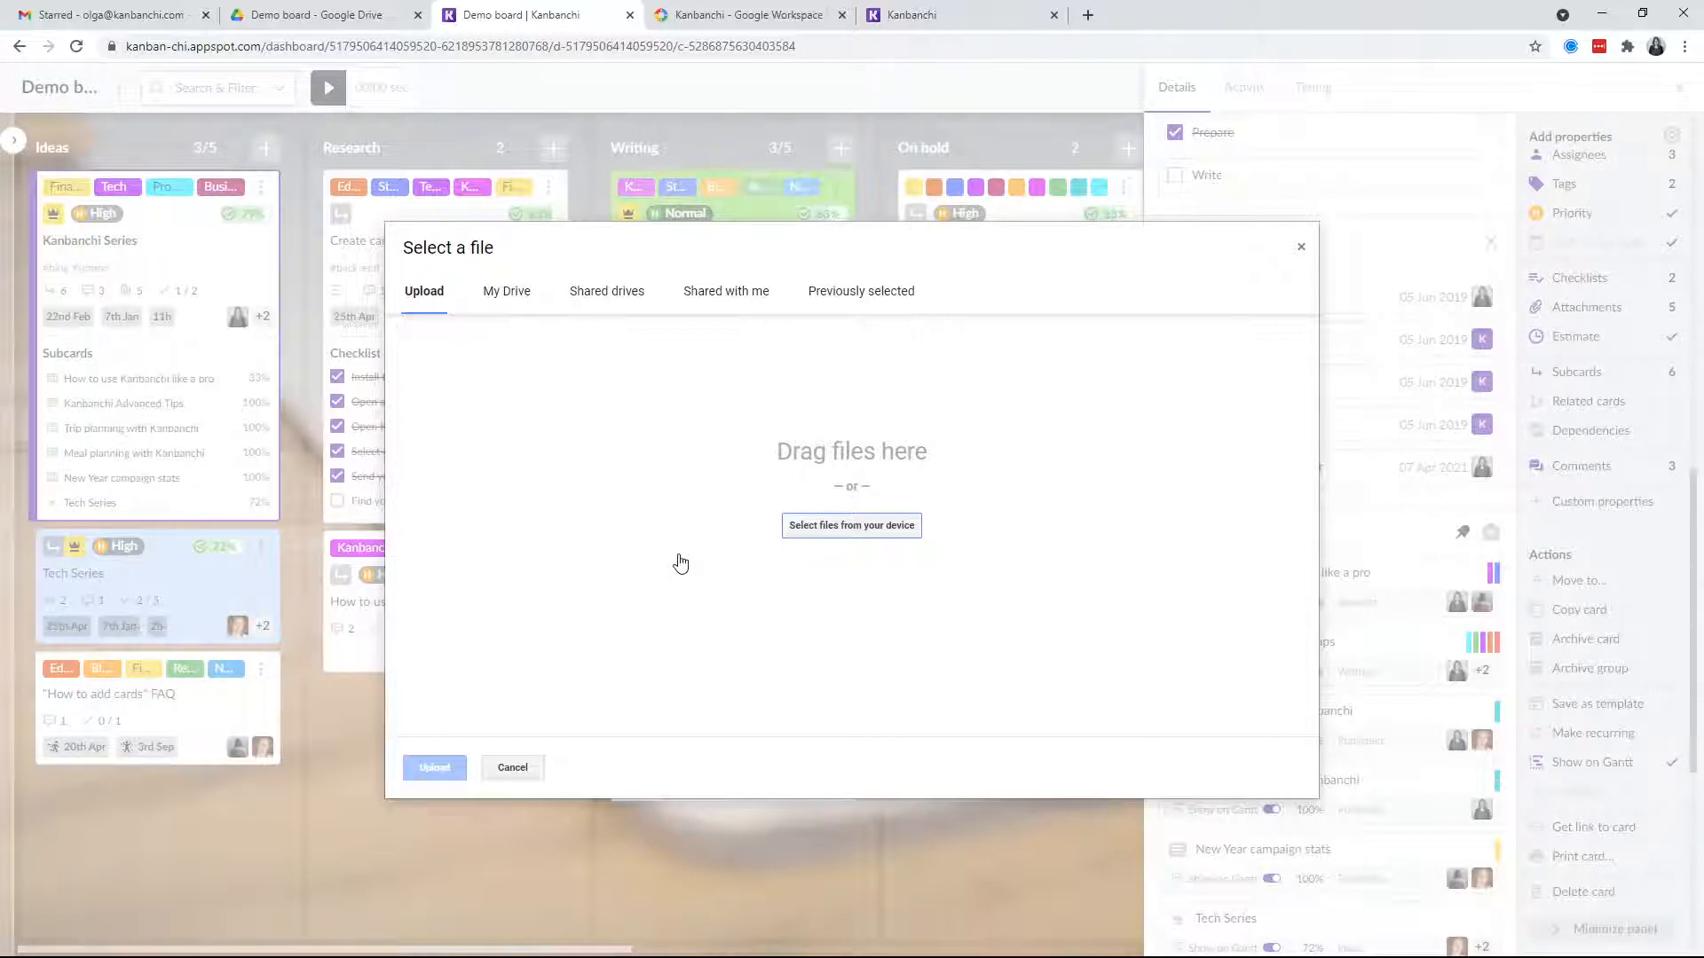
left_click(278, 17)
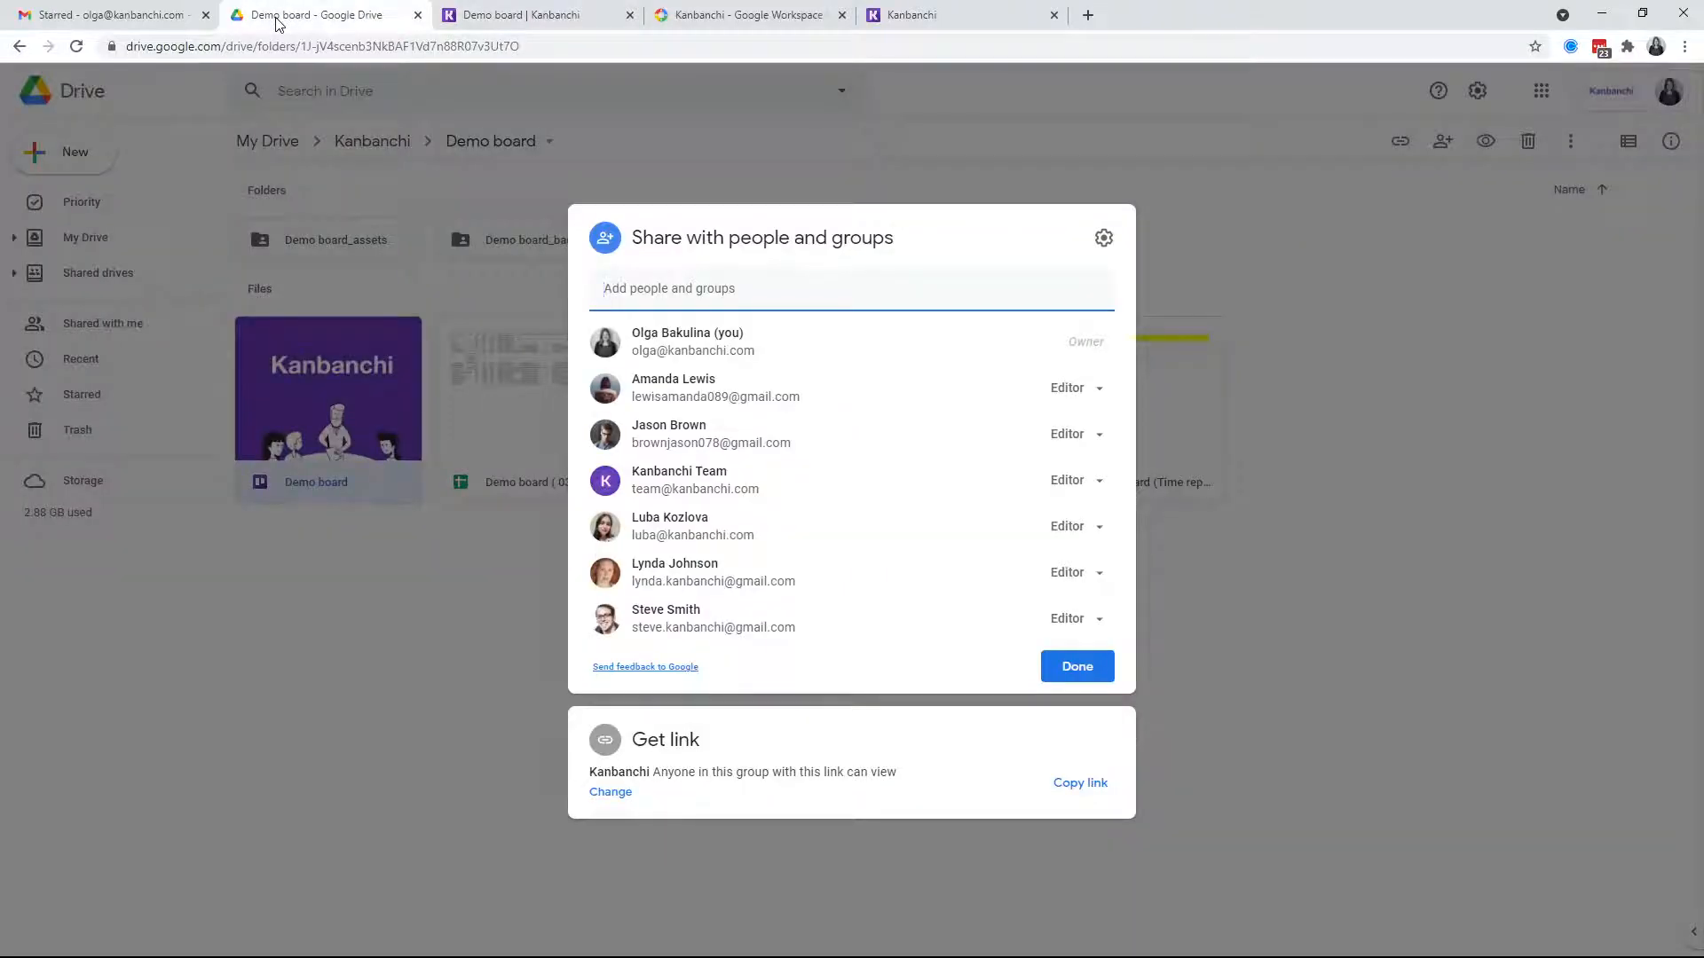
left_click(1292, 331)
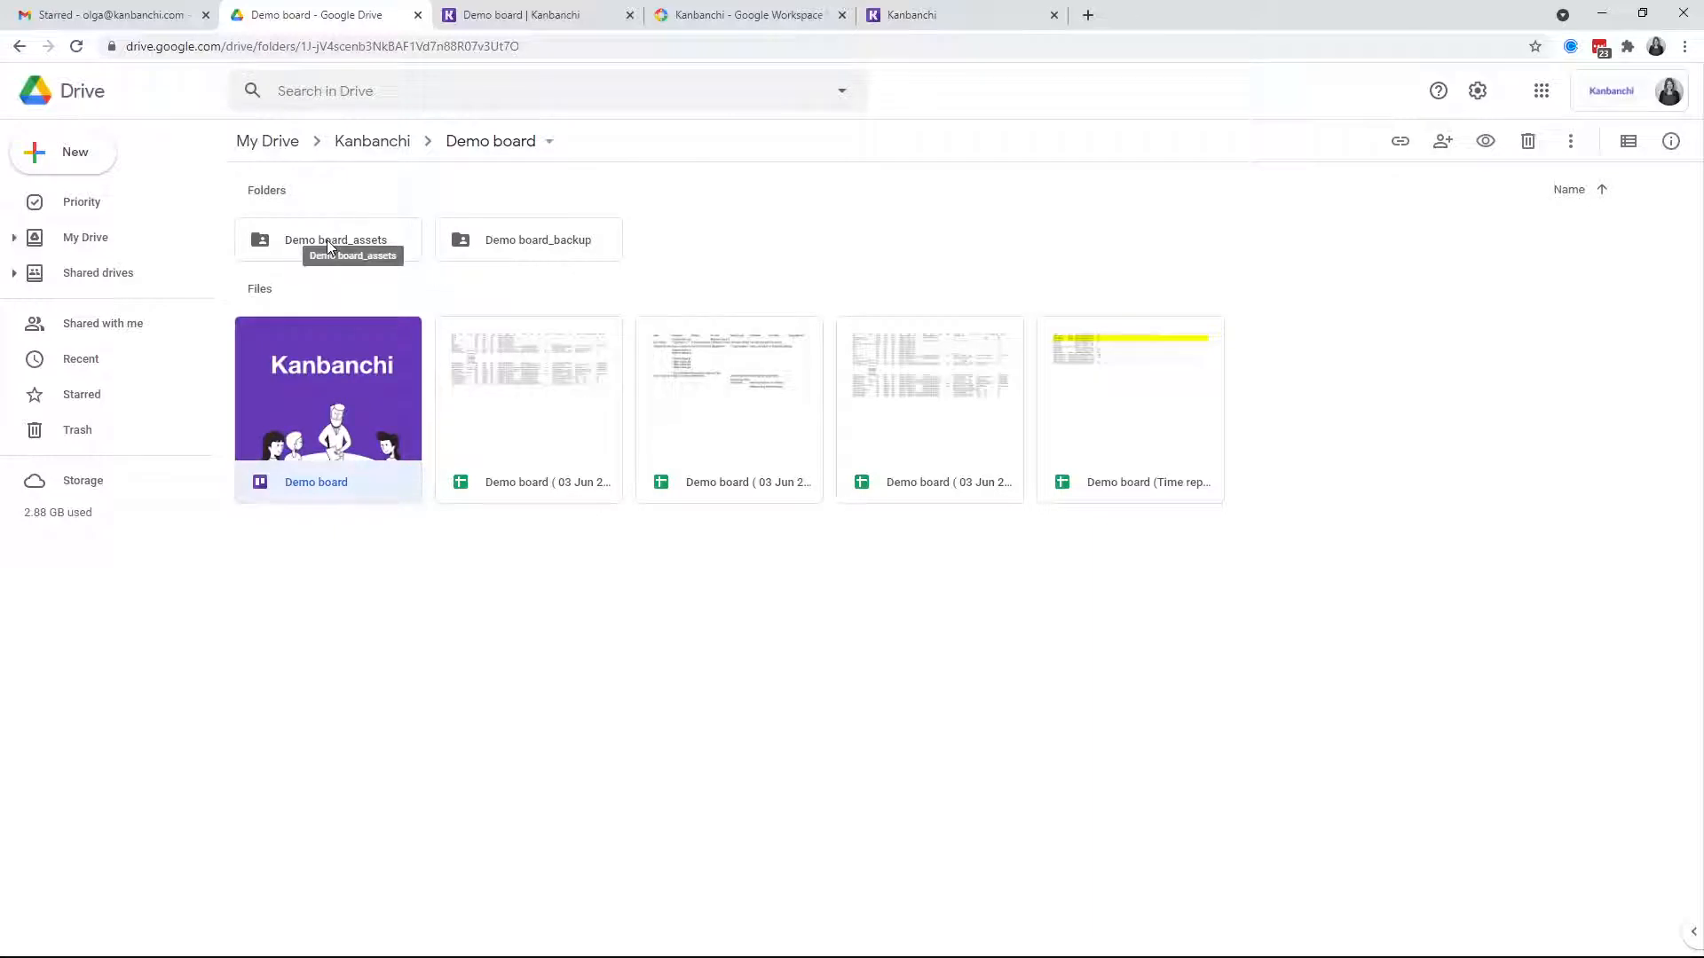
Step: Switch back to Kanbanchi and examine the files offered from My Drive and Shared drives, then close the file picker
left_click(547, 19)
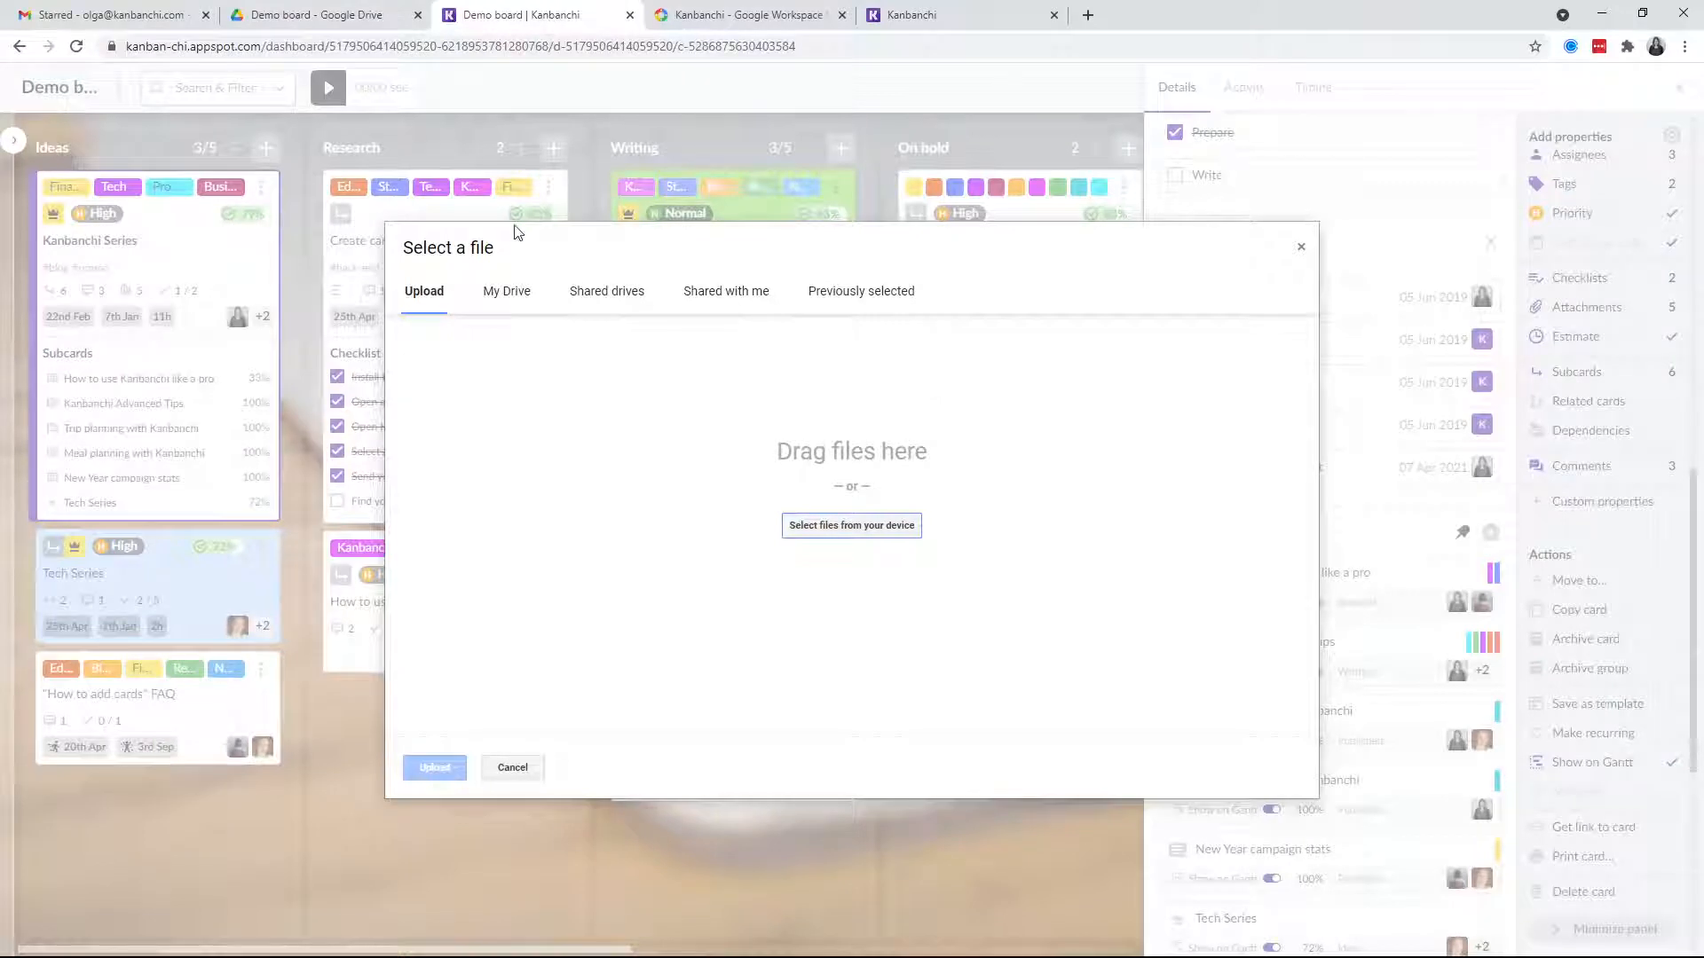
left_click(512, 300)
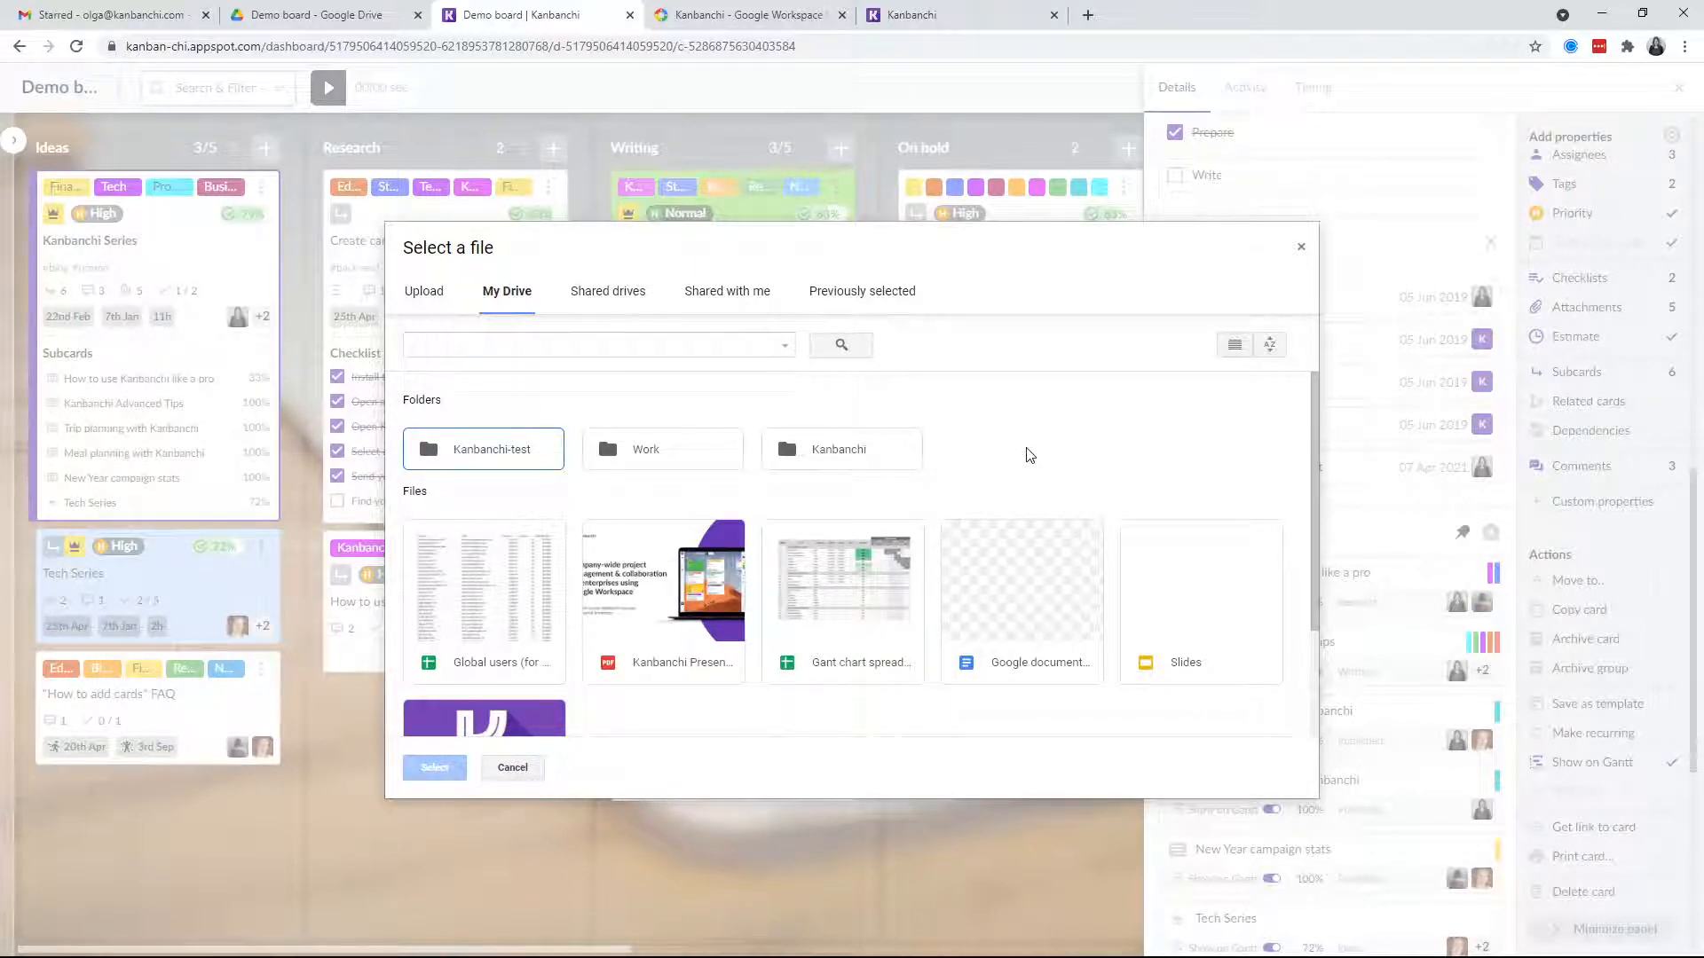
scroll(1029, 455, "down", 1)
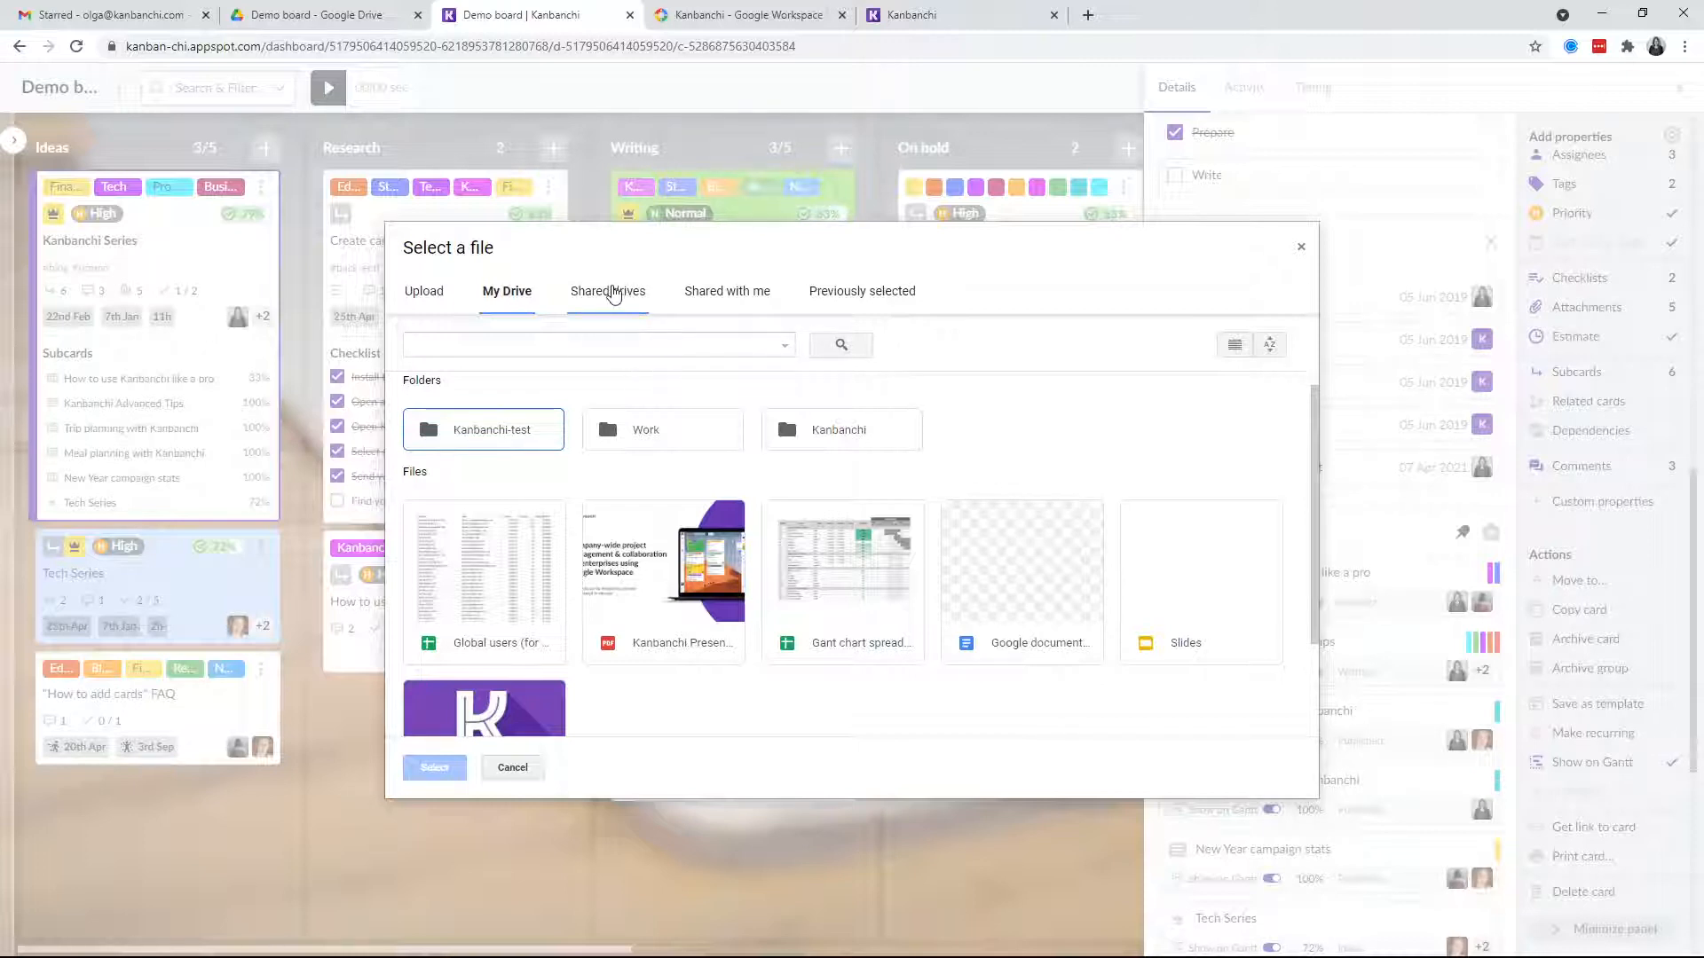
left_click(611, 294)
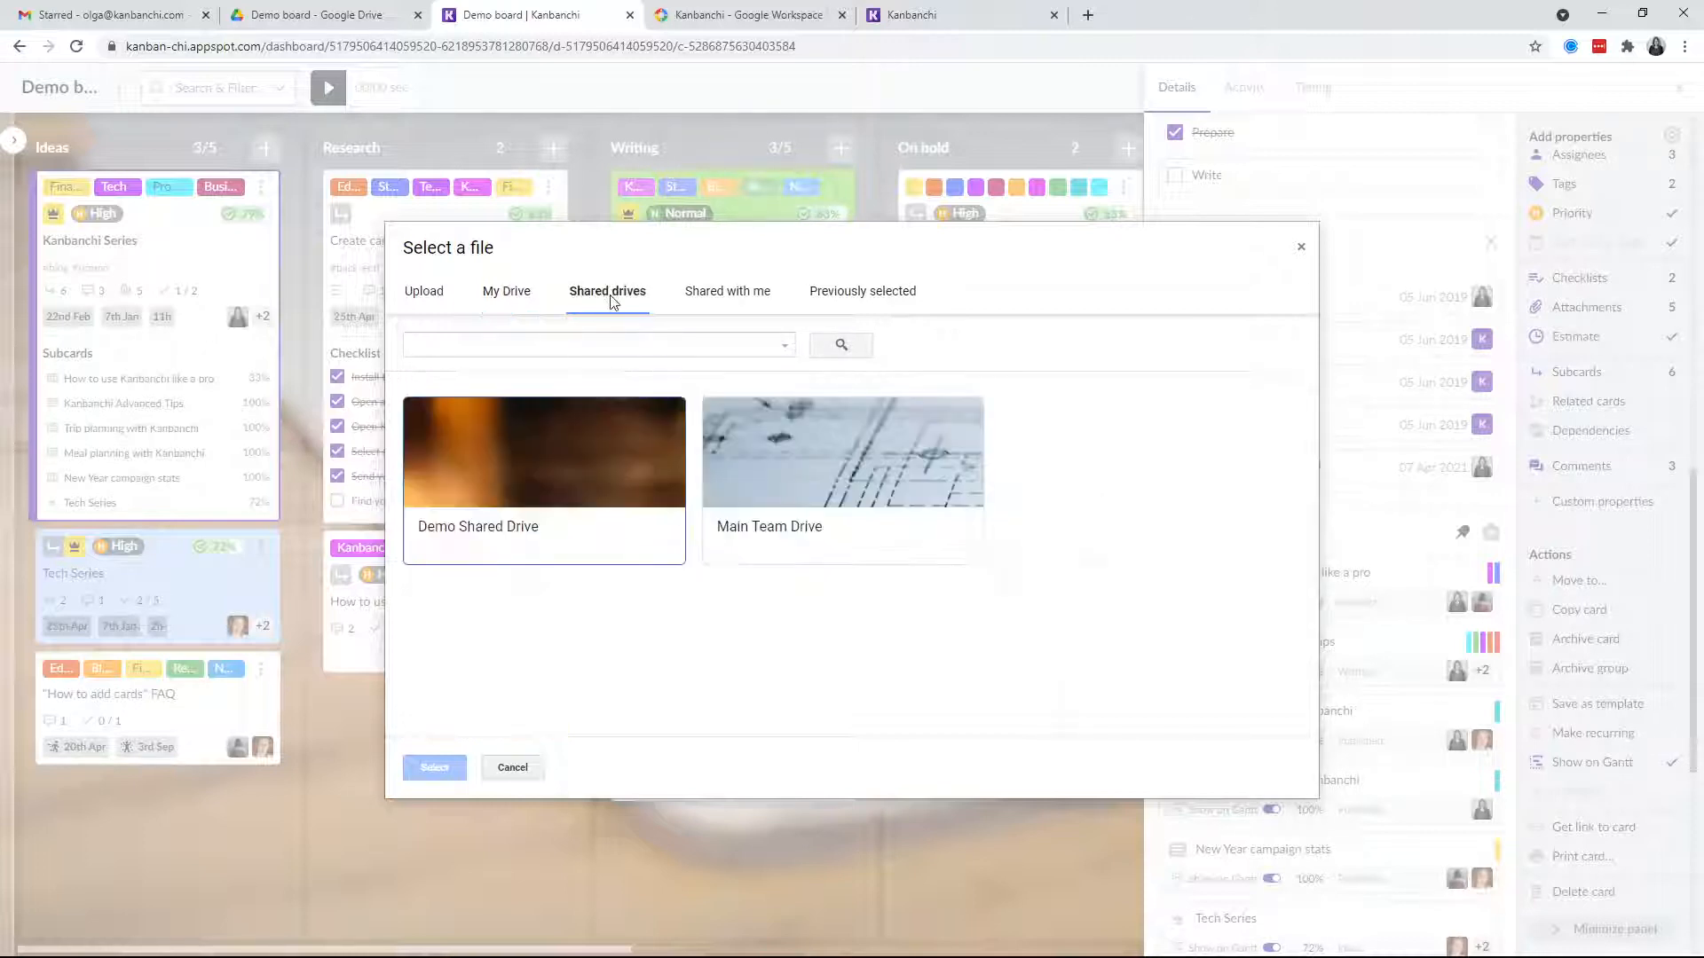
left_click(1303, 254)
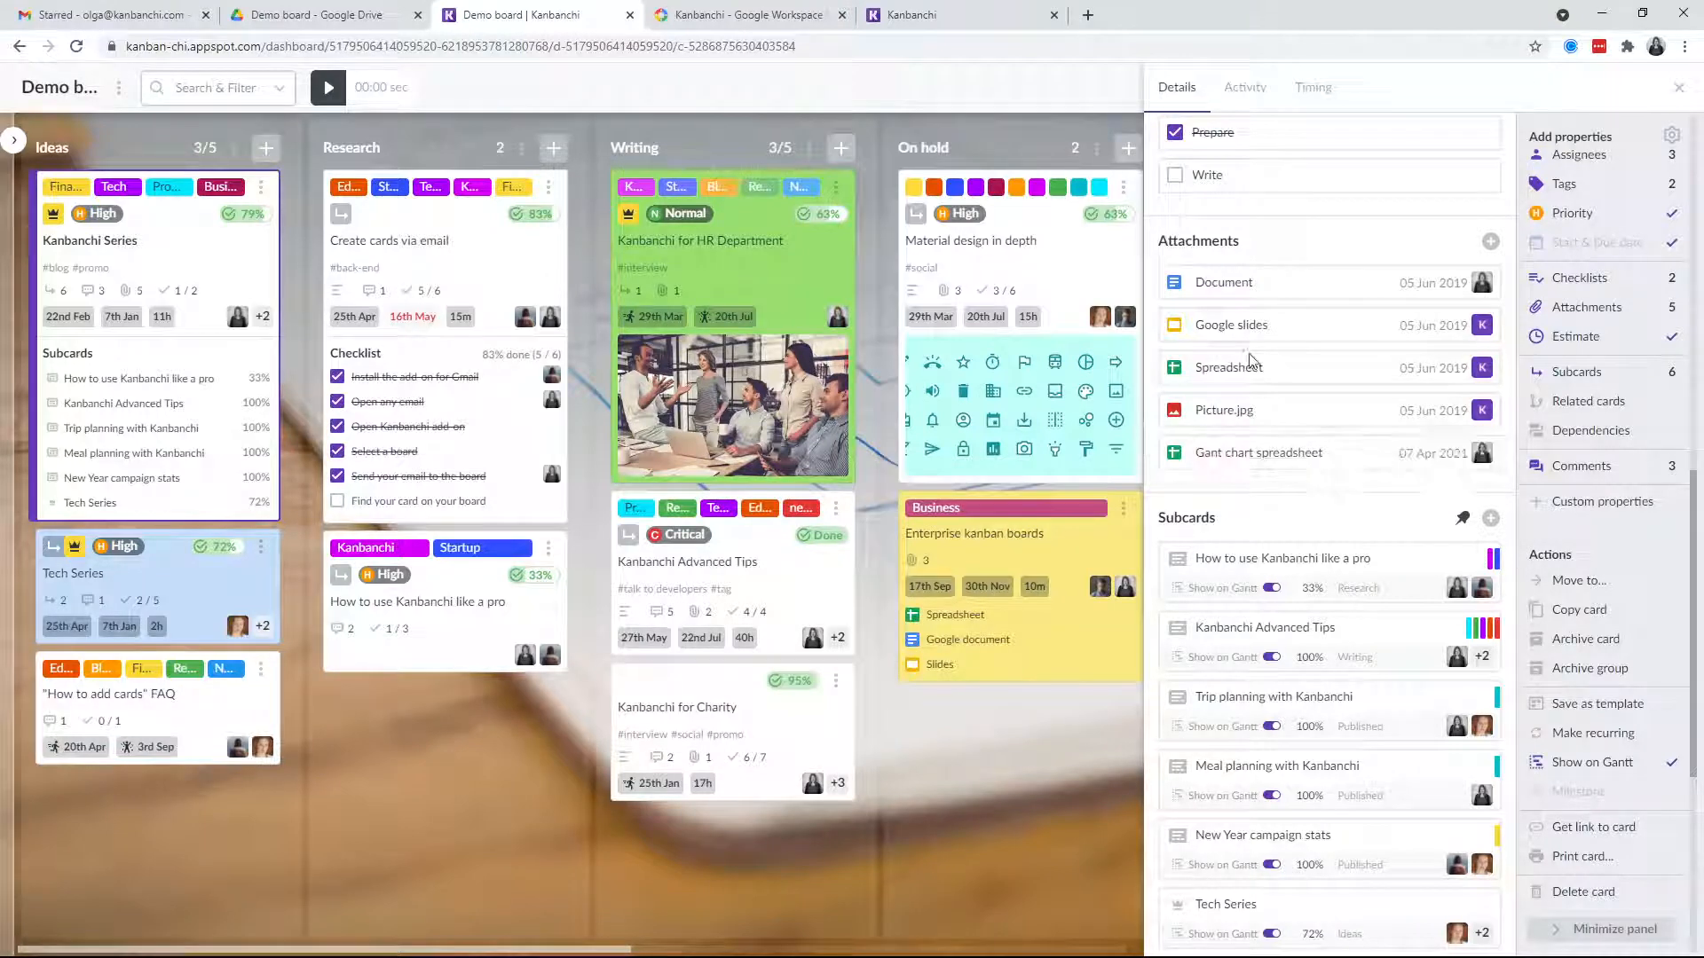
Step: Post a comment on the Kanbanchi Series card that mentions the first suggested member and says "look at it!"
mouse_move(1246, 415)
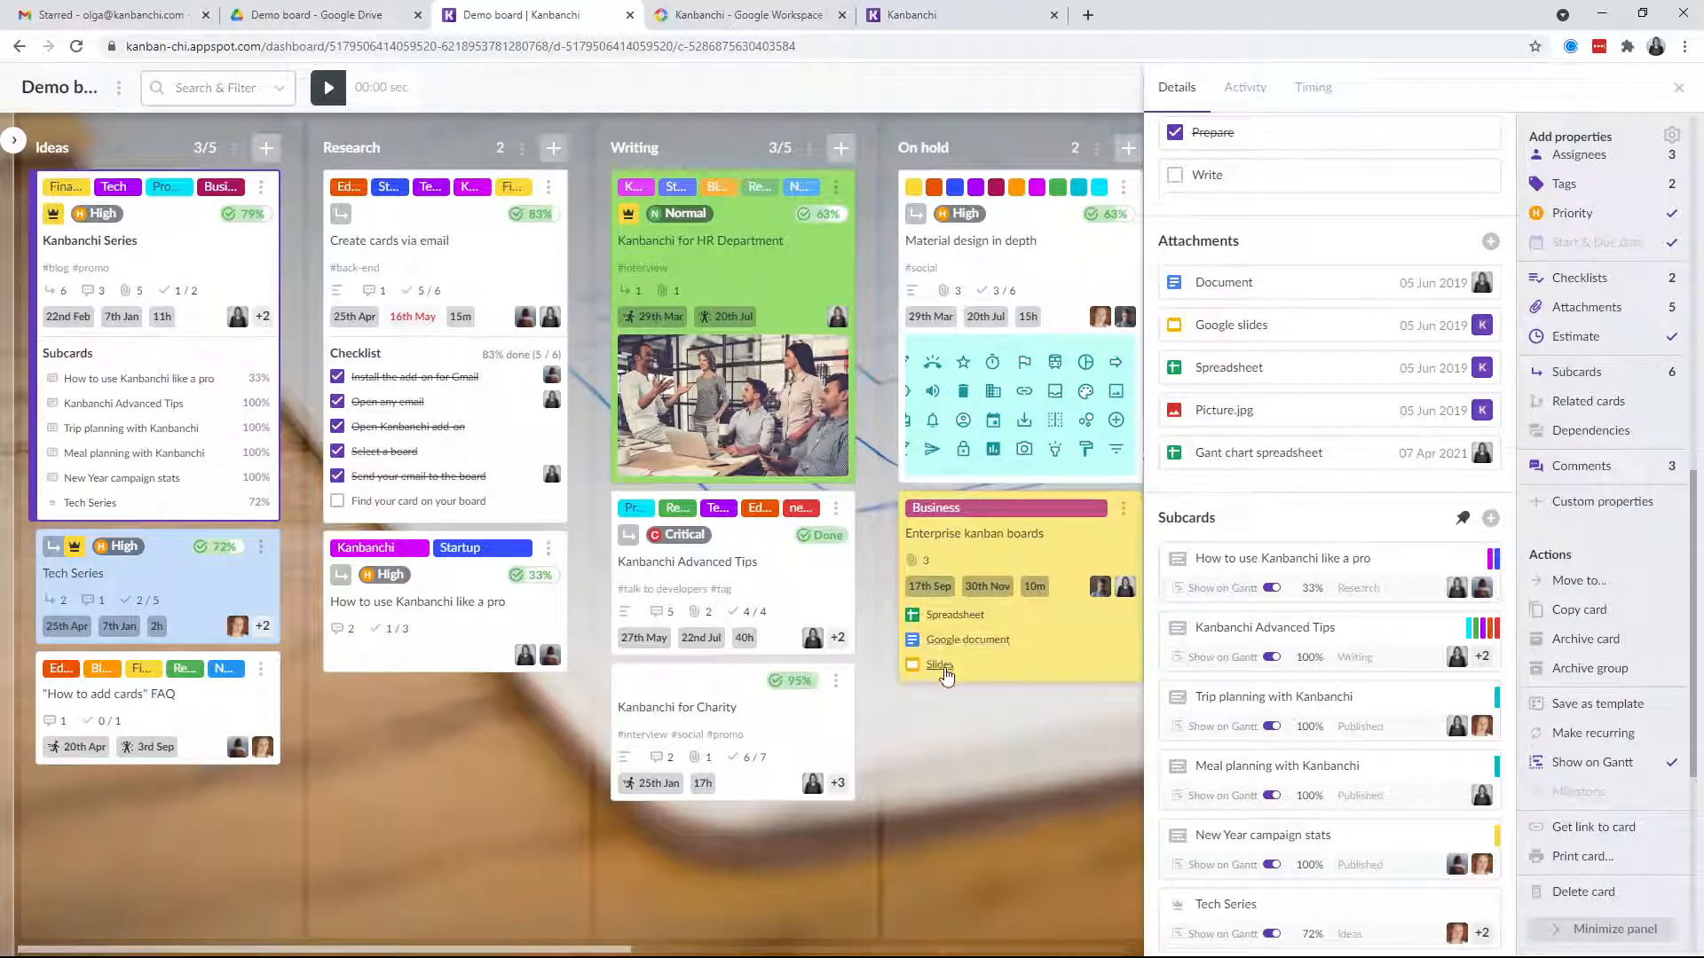
scroll(1289, 514, "down", 2)
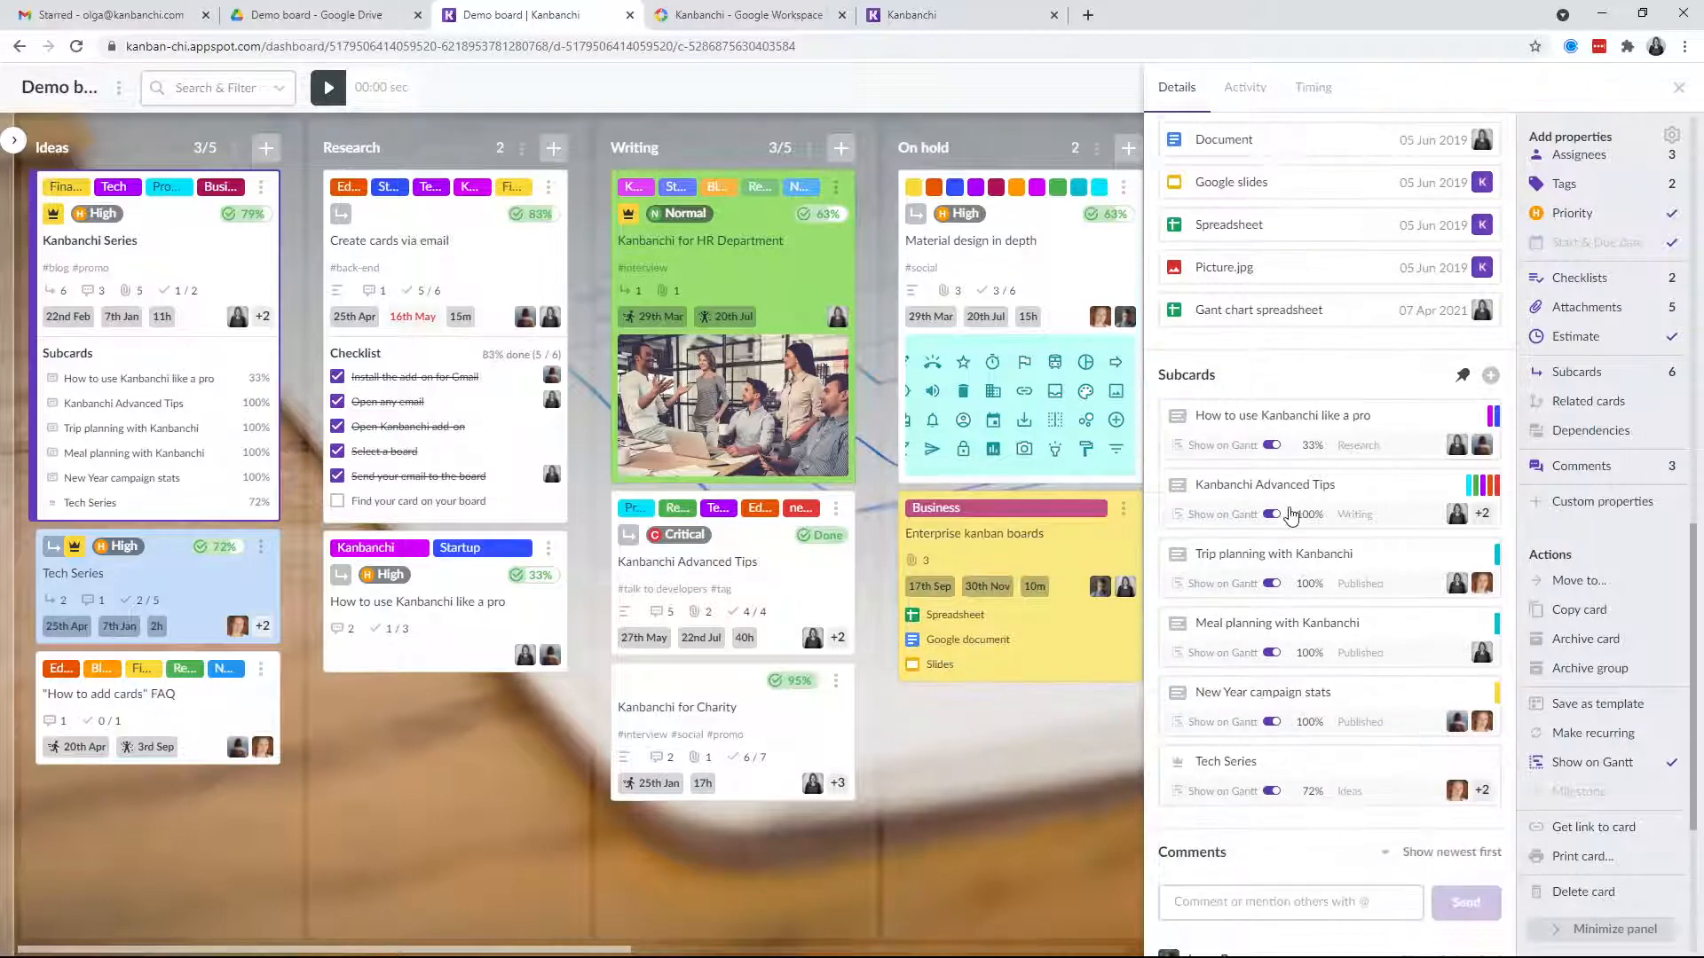
scroll(1290, 514, "down", 3)
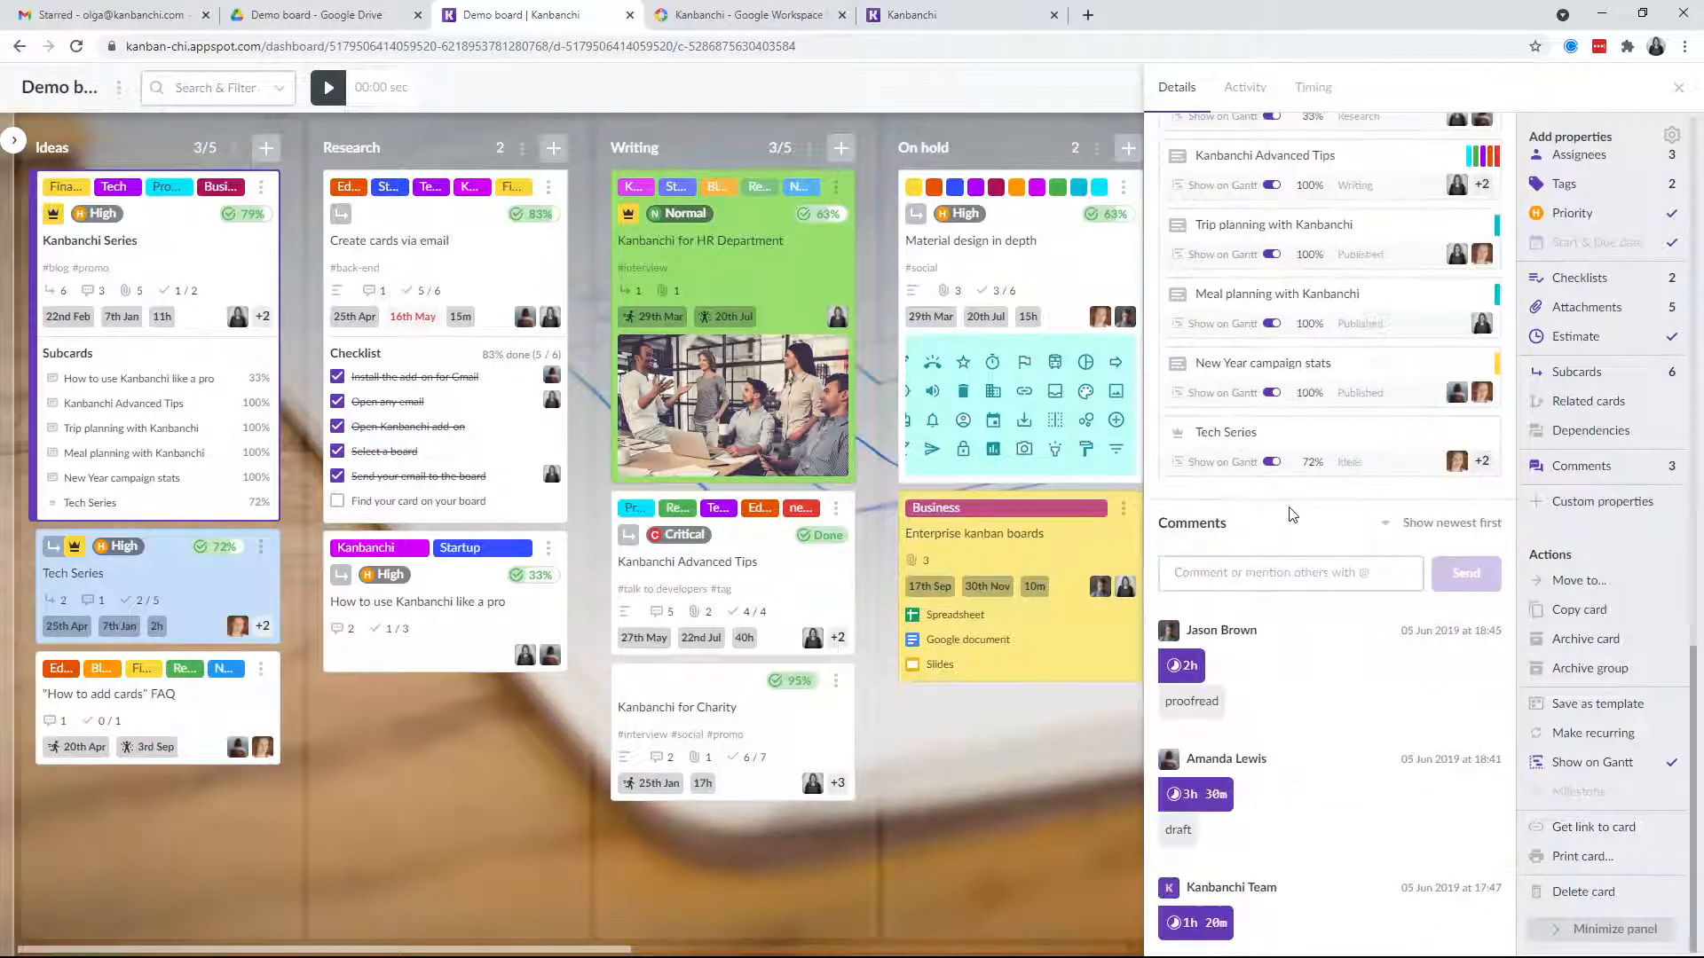
left_click(1295, 568)
type("@")
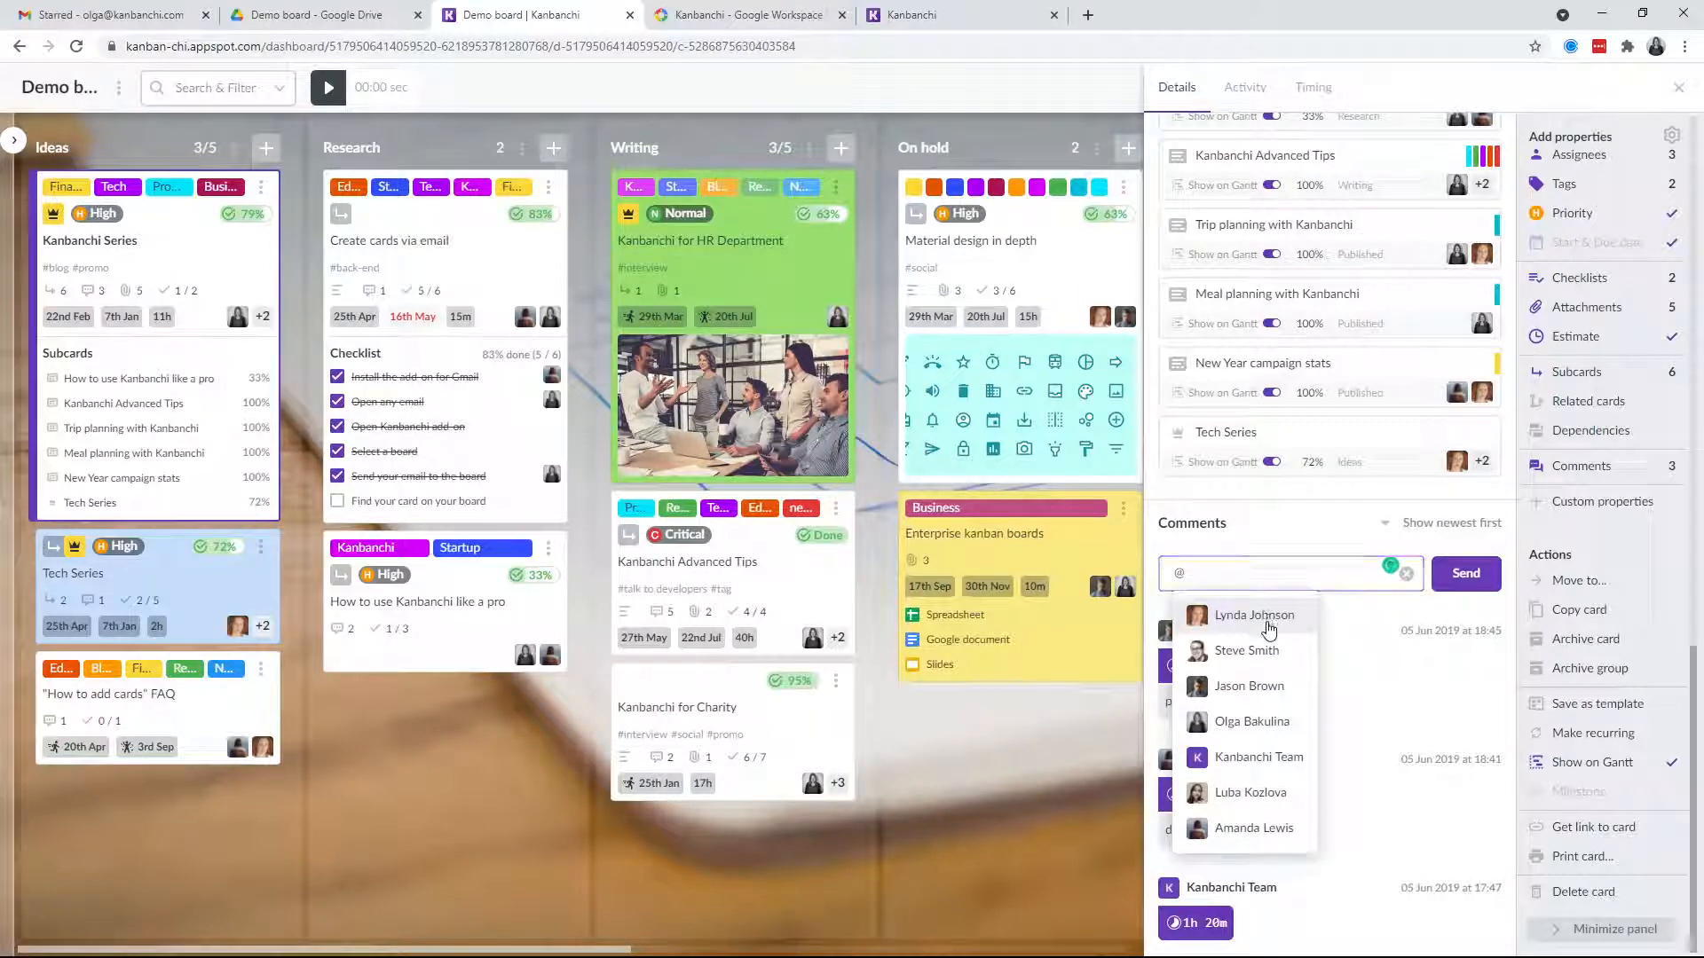
left_click(1253, 615)
type("looka t")
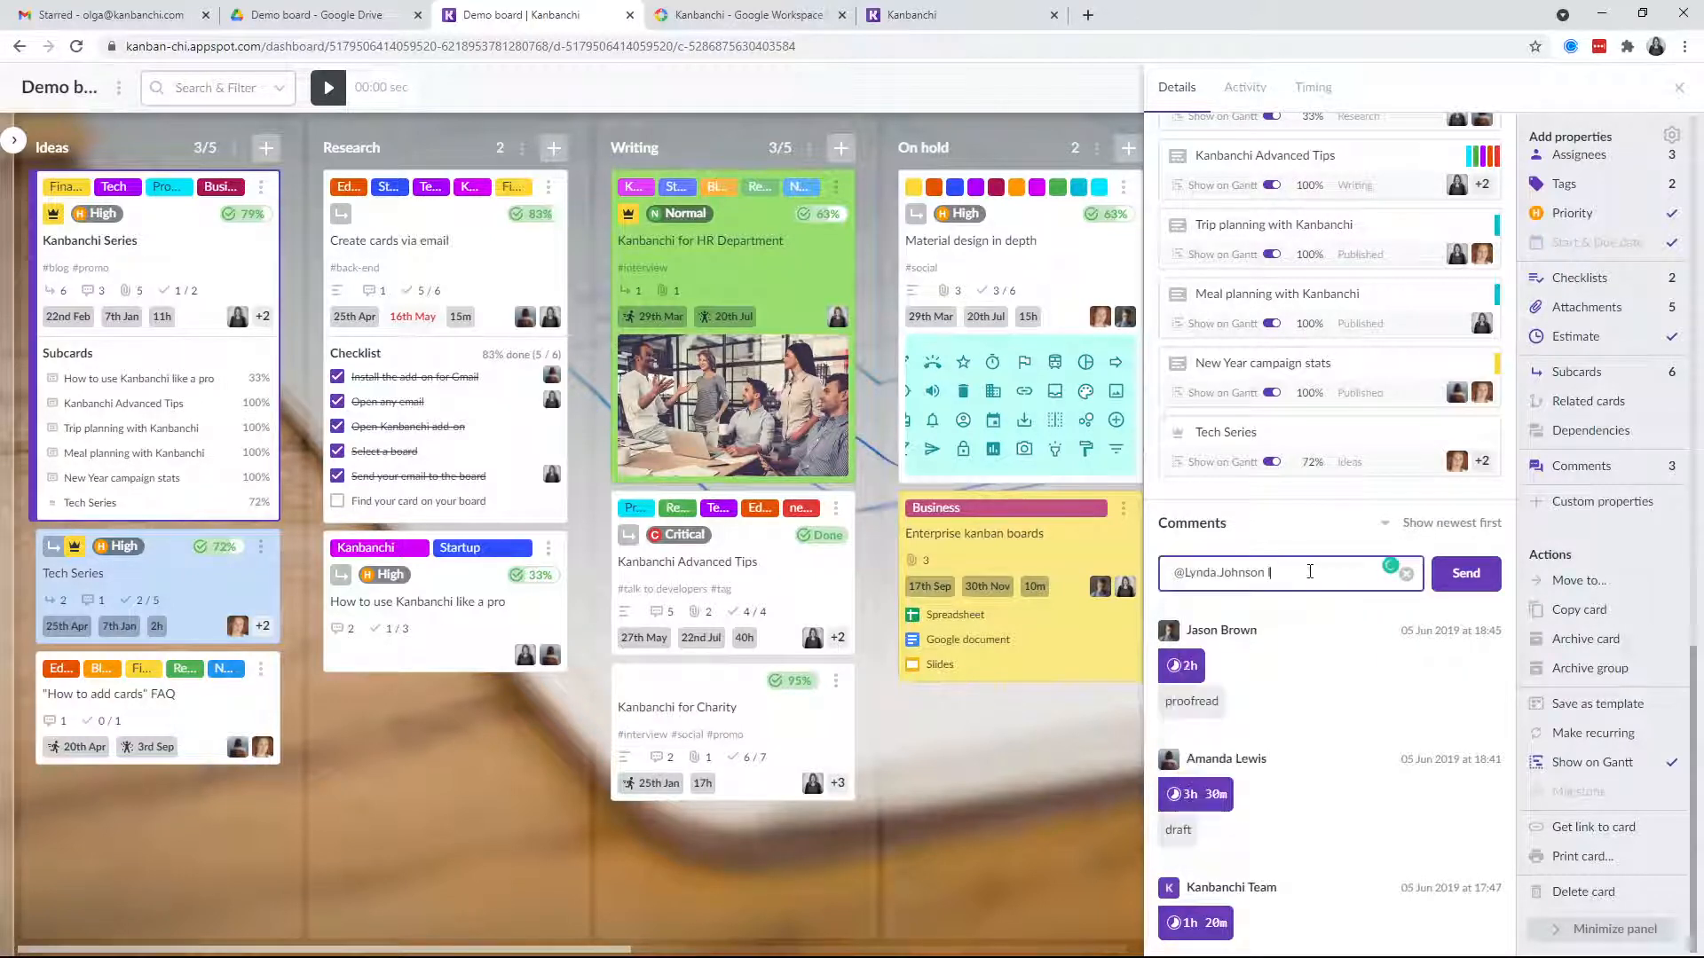
type("at it")
mouse_move(1297, 572)
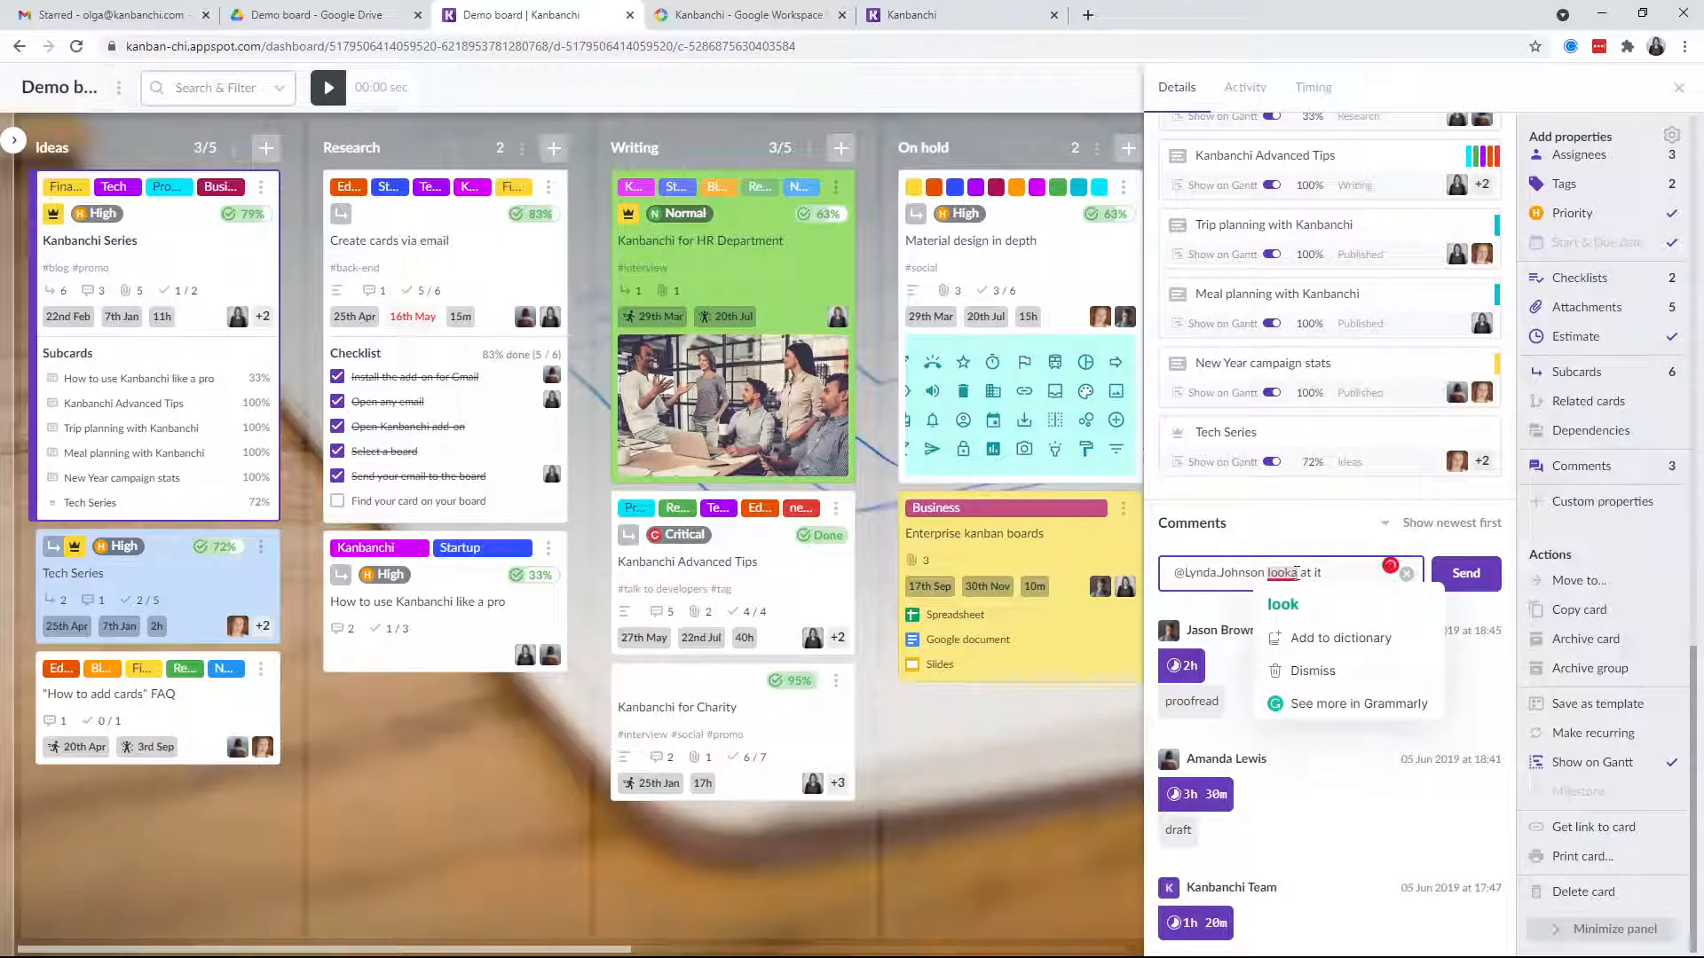
left_click(1282, 604)
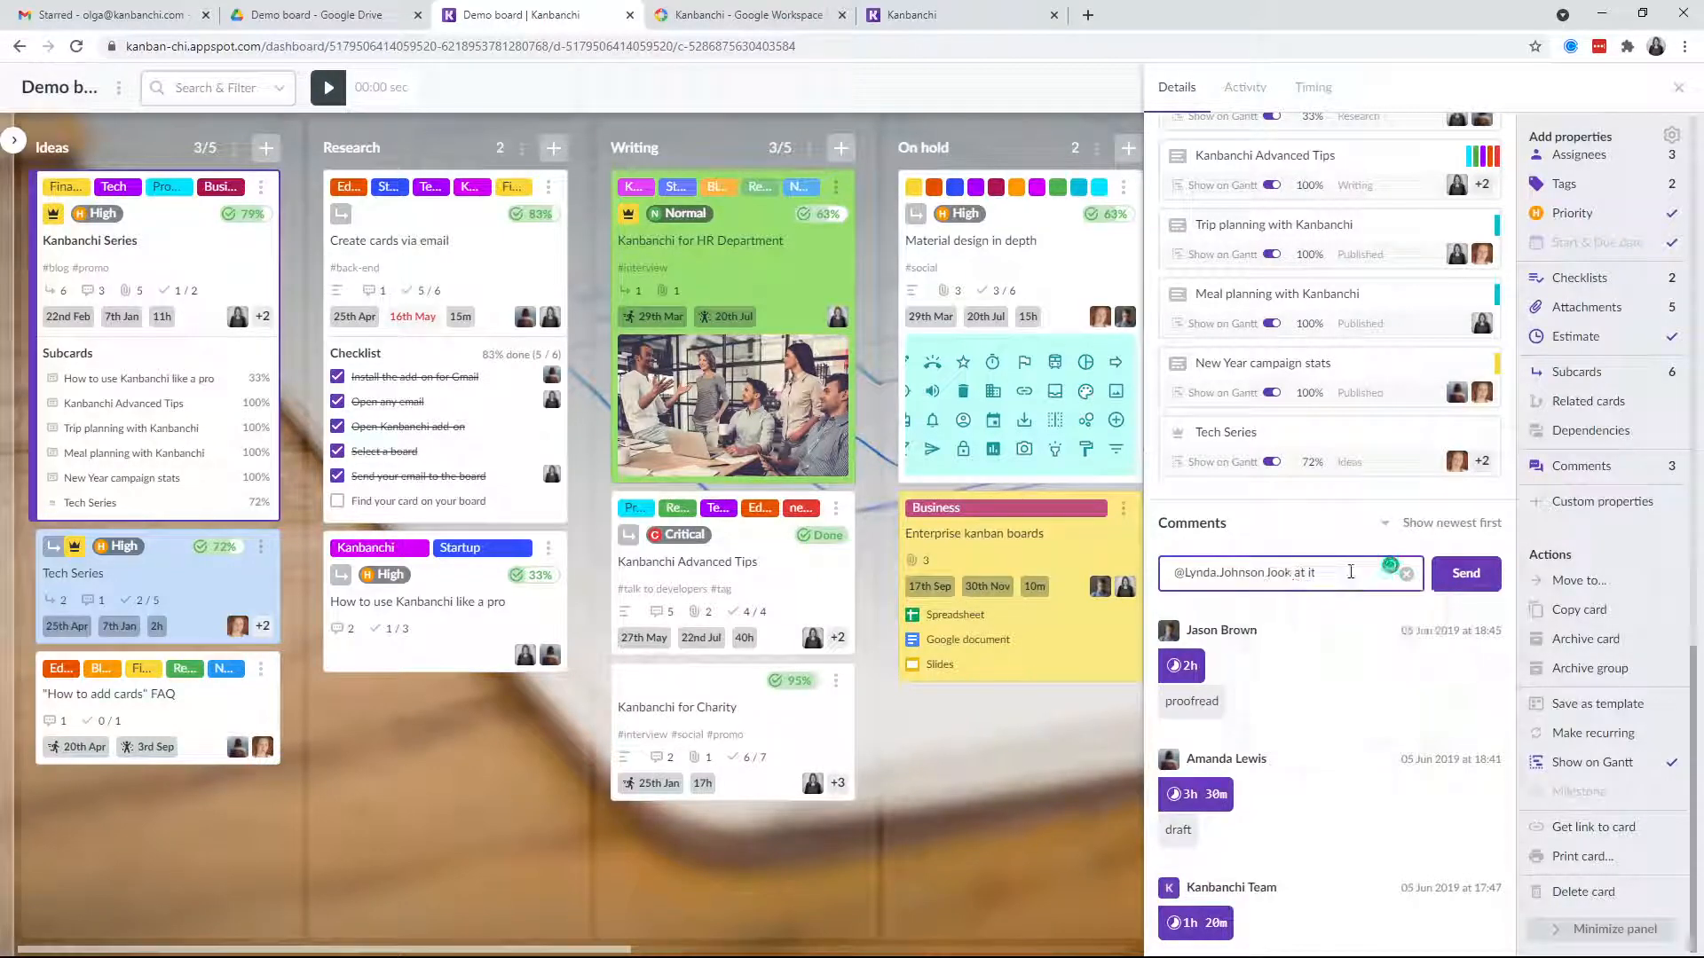
left_click(1480, 582)
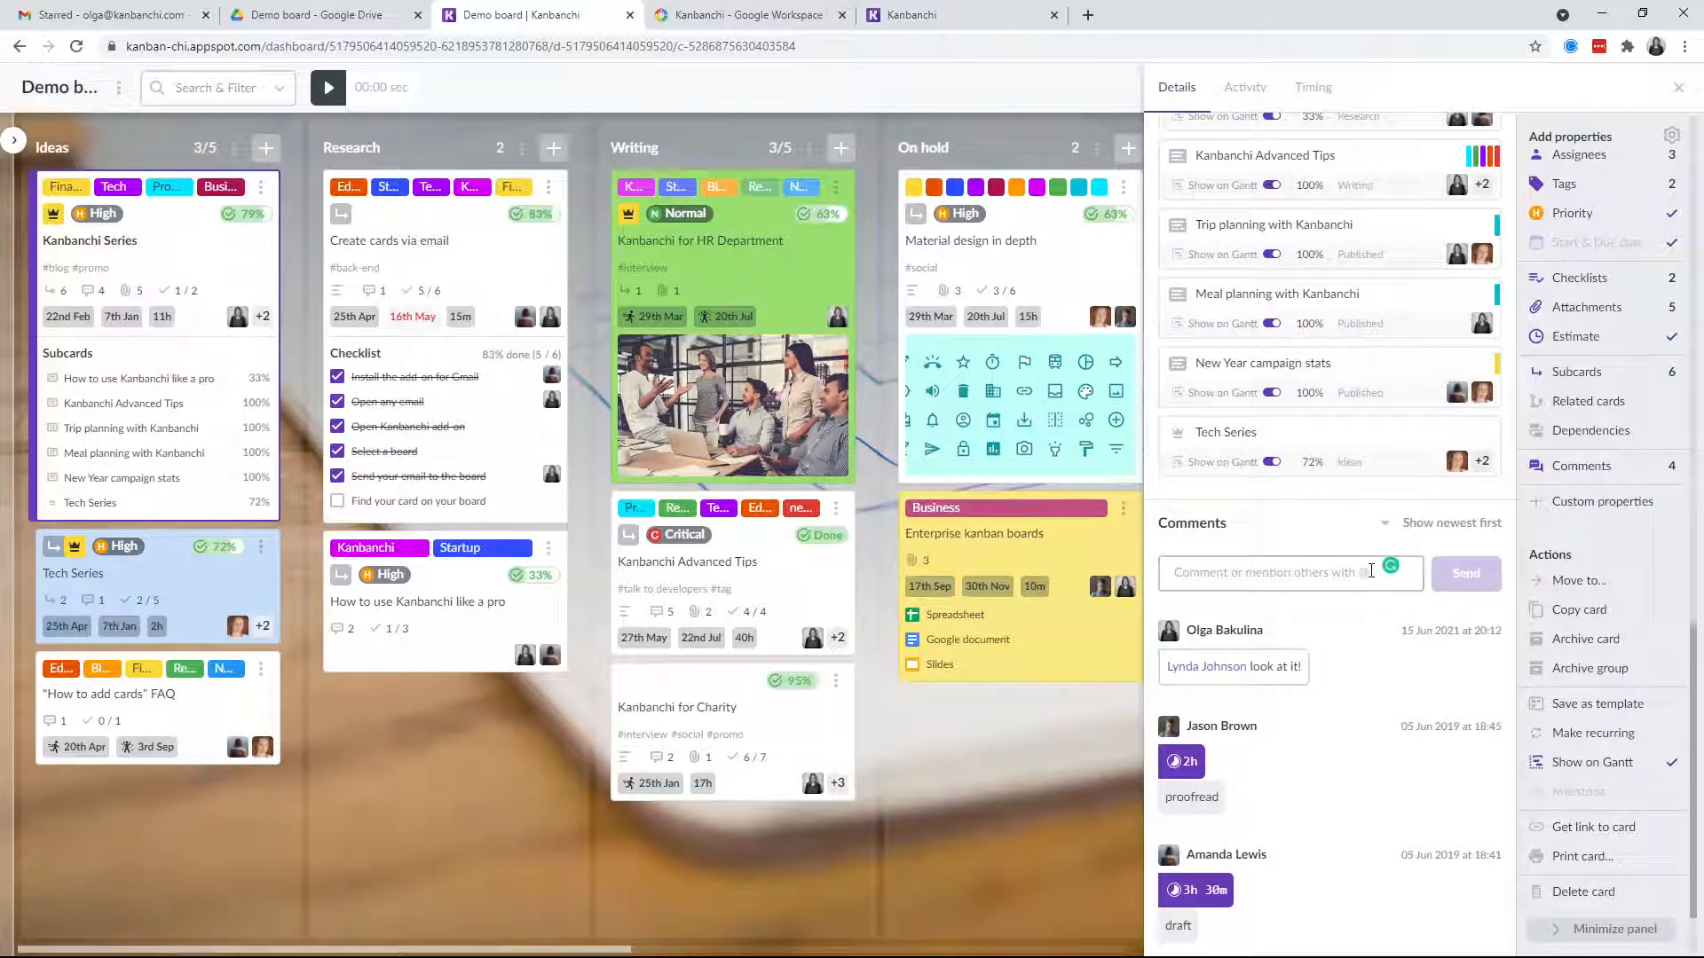
Step: Examine the types offered for a new custom property on the card, then close the custom properties form
scroll(1372, 572, "up", 2)
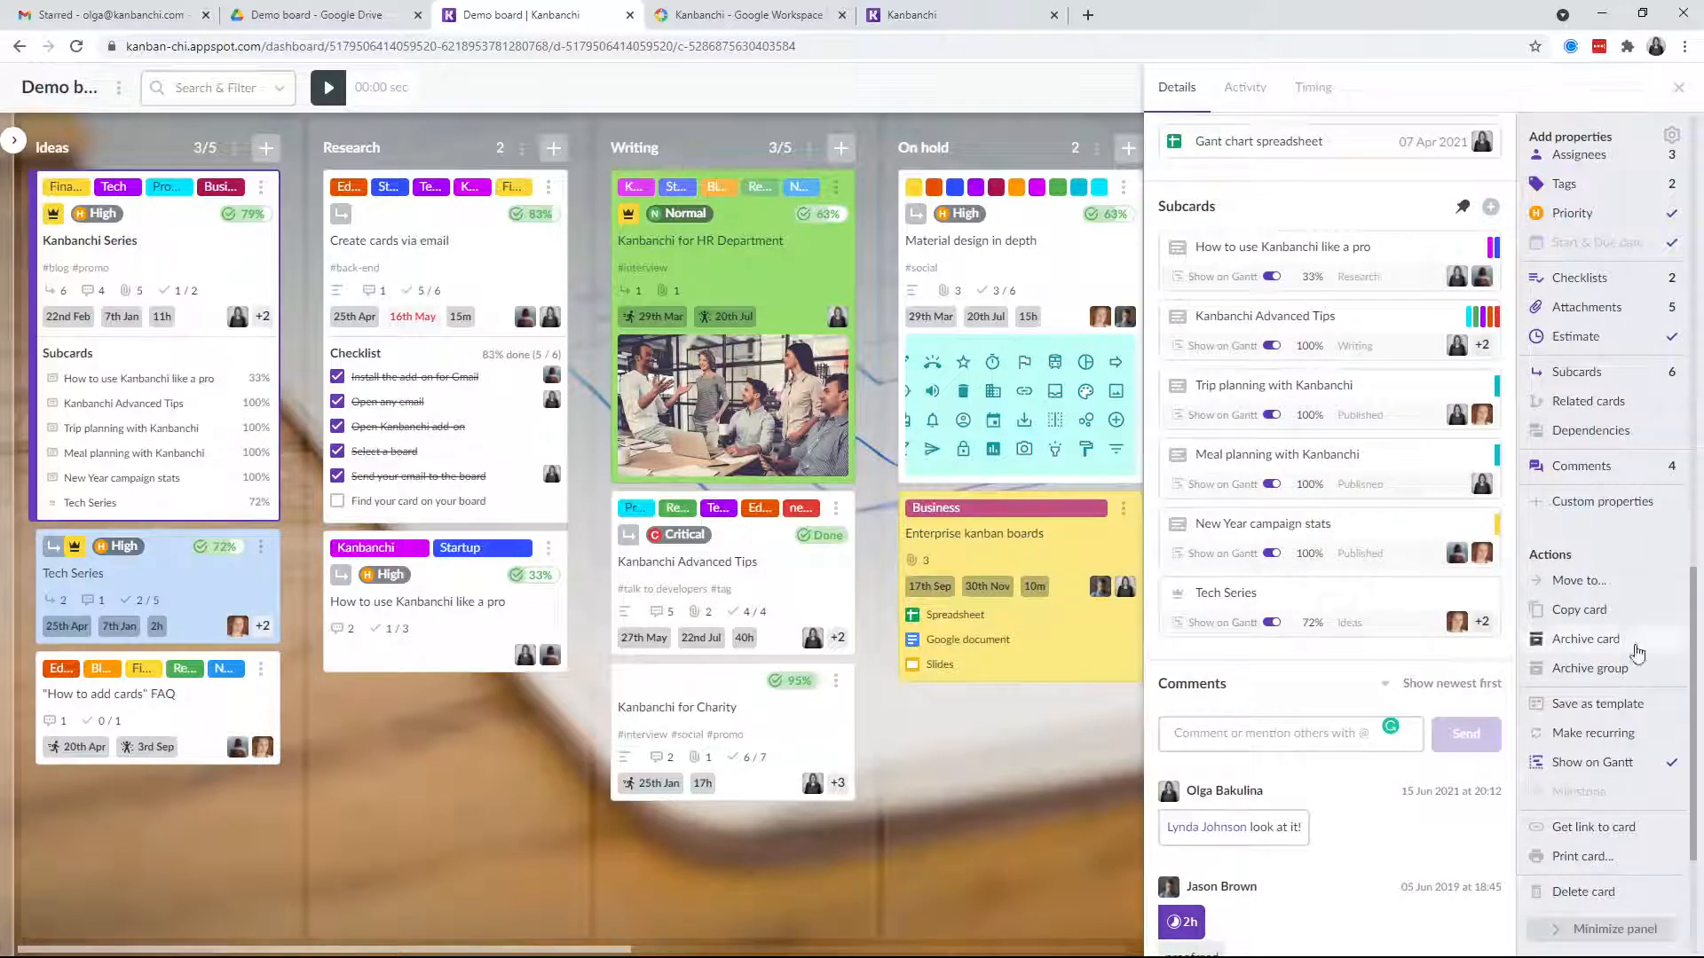
left_click(1577, 515)
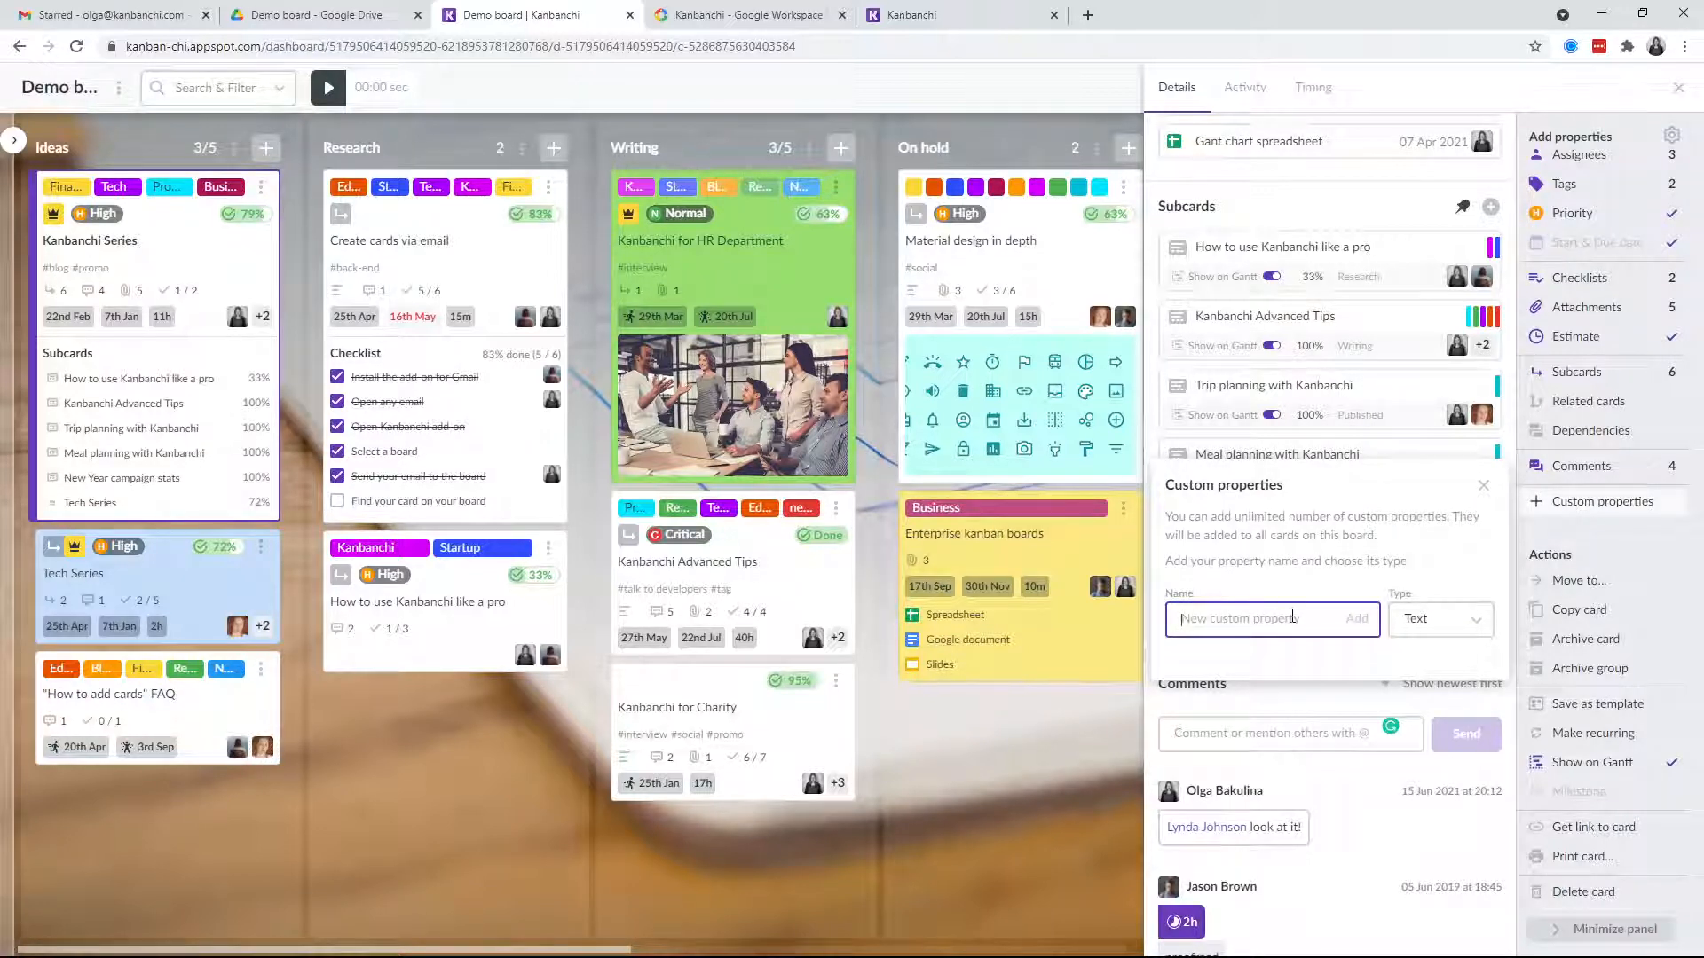
left_click(1456, 619)
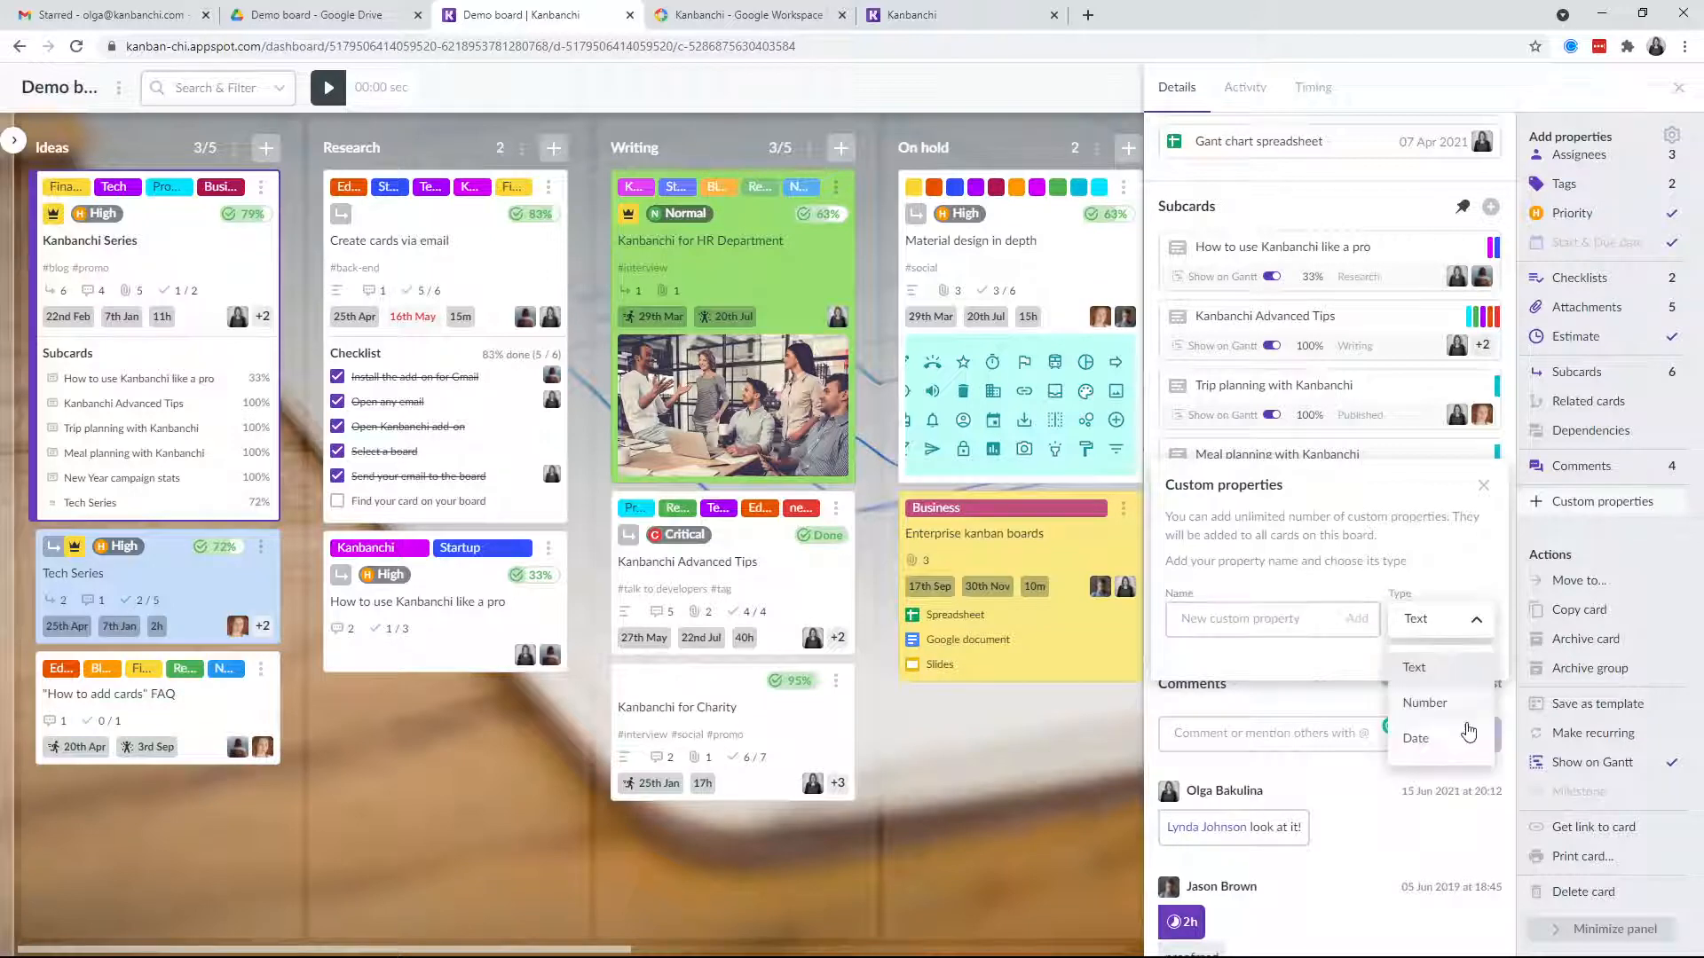
left_click(1483, 486)
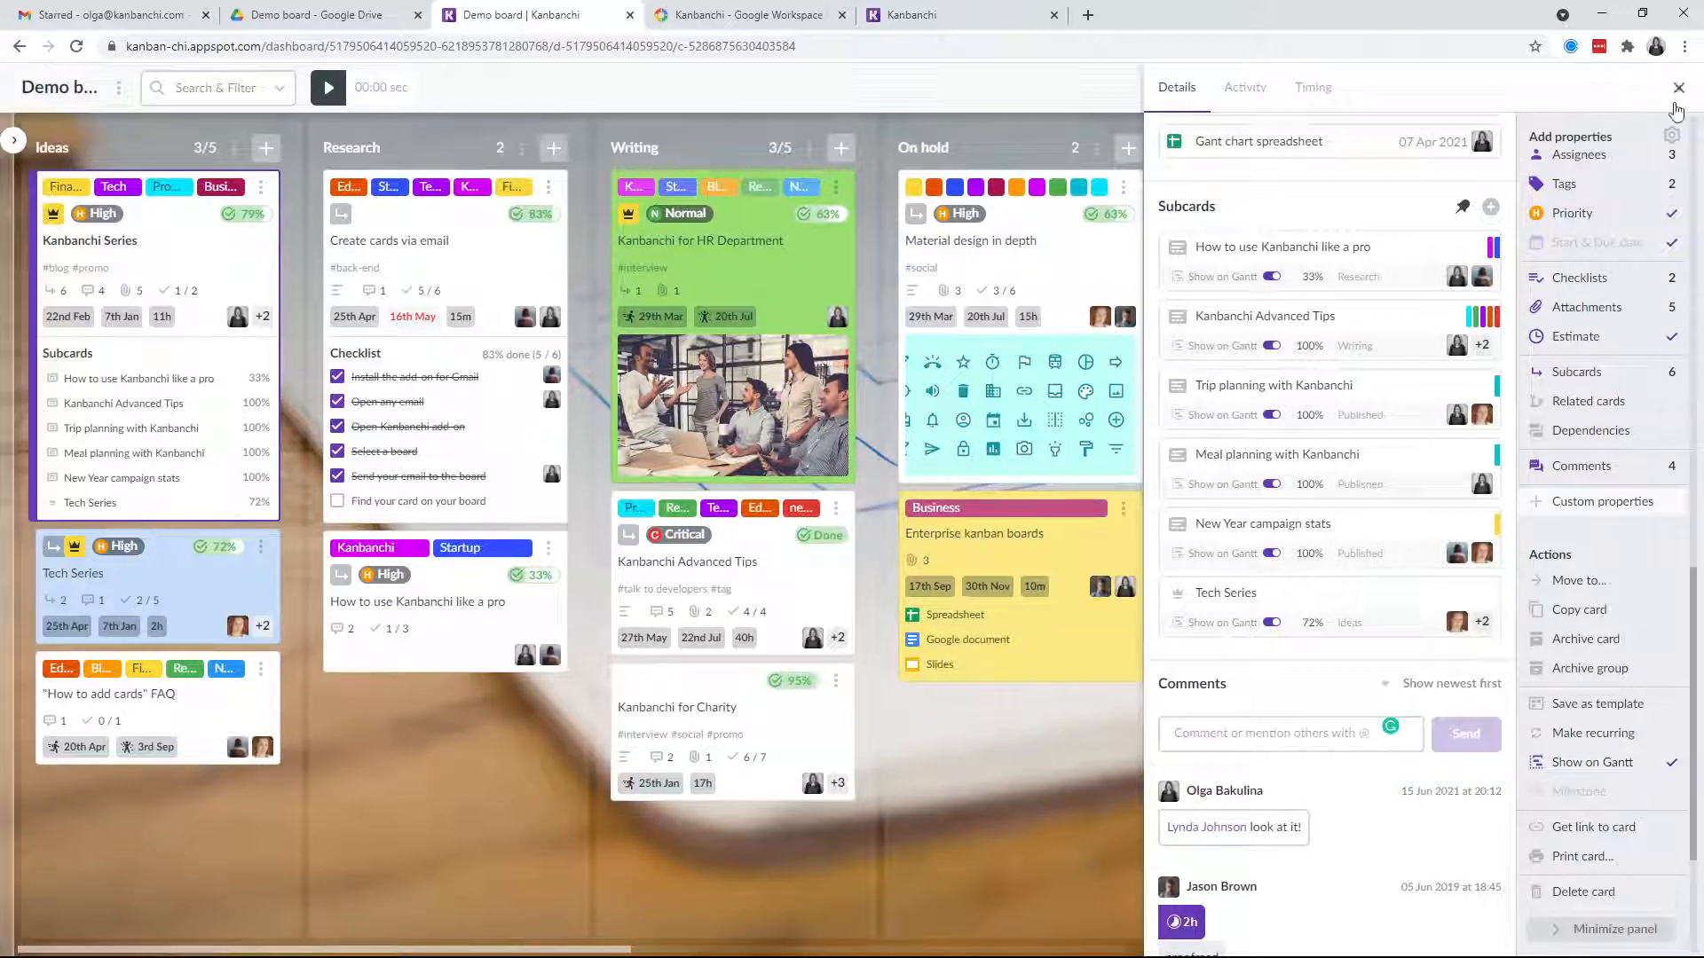
Step: Review the Kanbanchi Series card's activity history and its time tracking records
left_click(1245, 88)
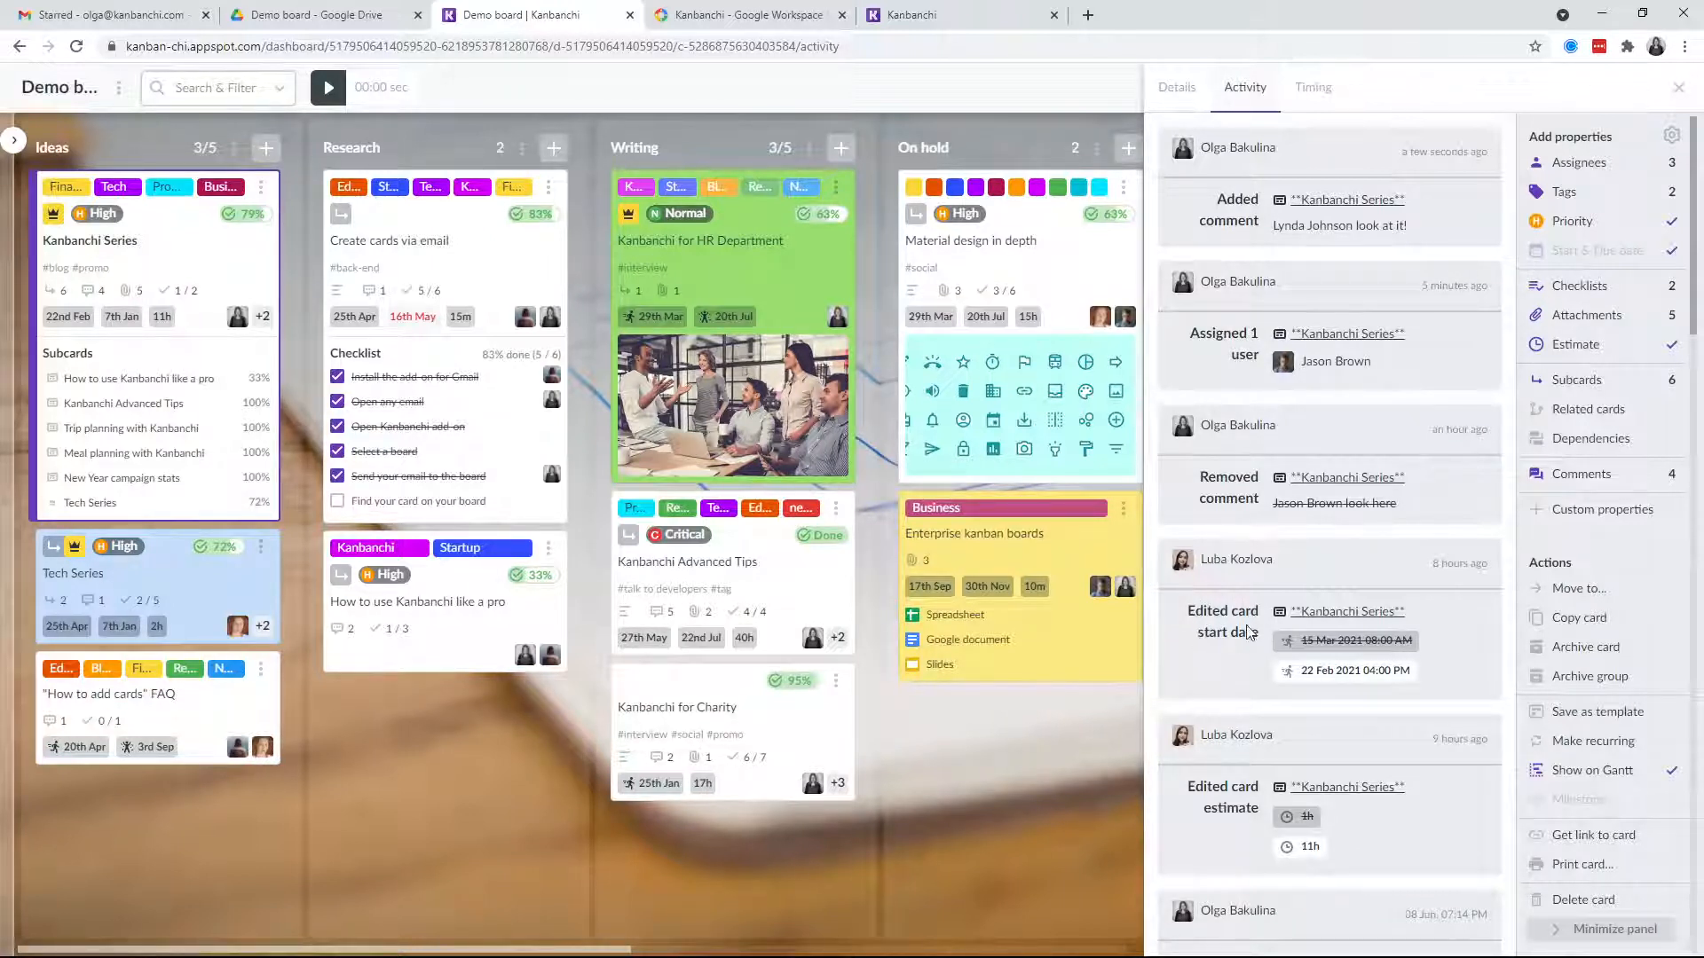
left_click(1312, 89)
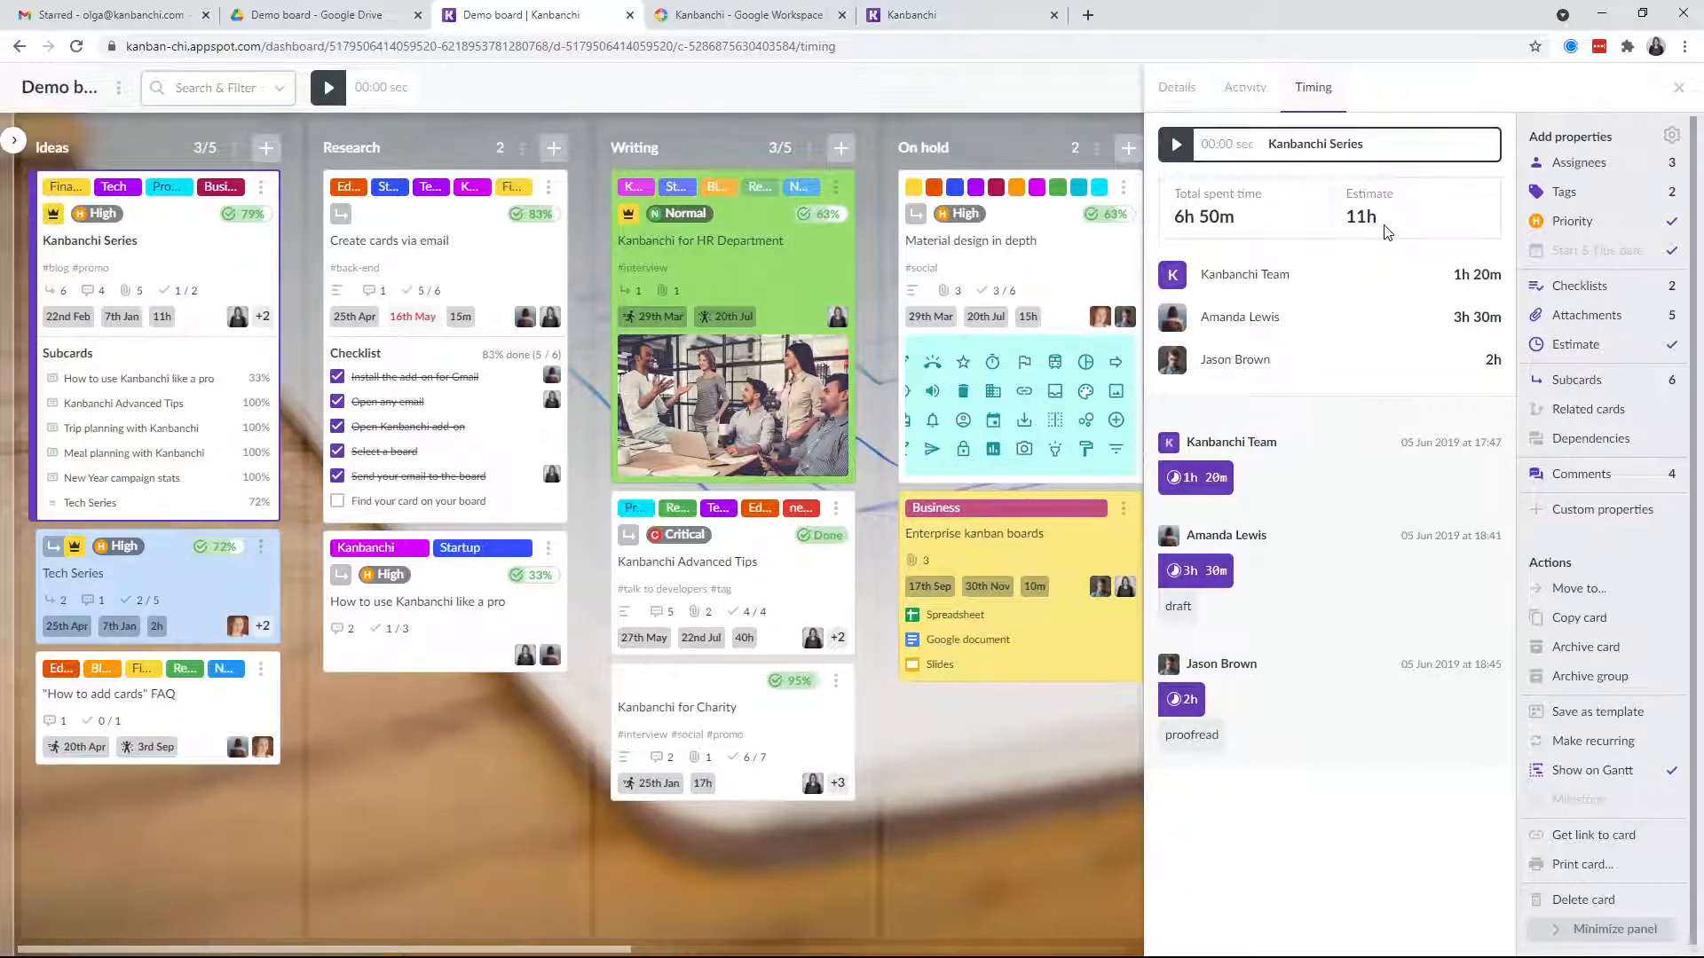
Step: Close the card details and move the How to use Kanbanchi like a pro card from Research to the end of On hold
left_click(980, 841)
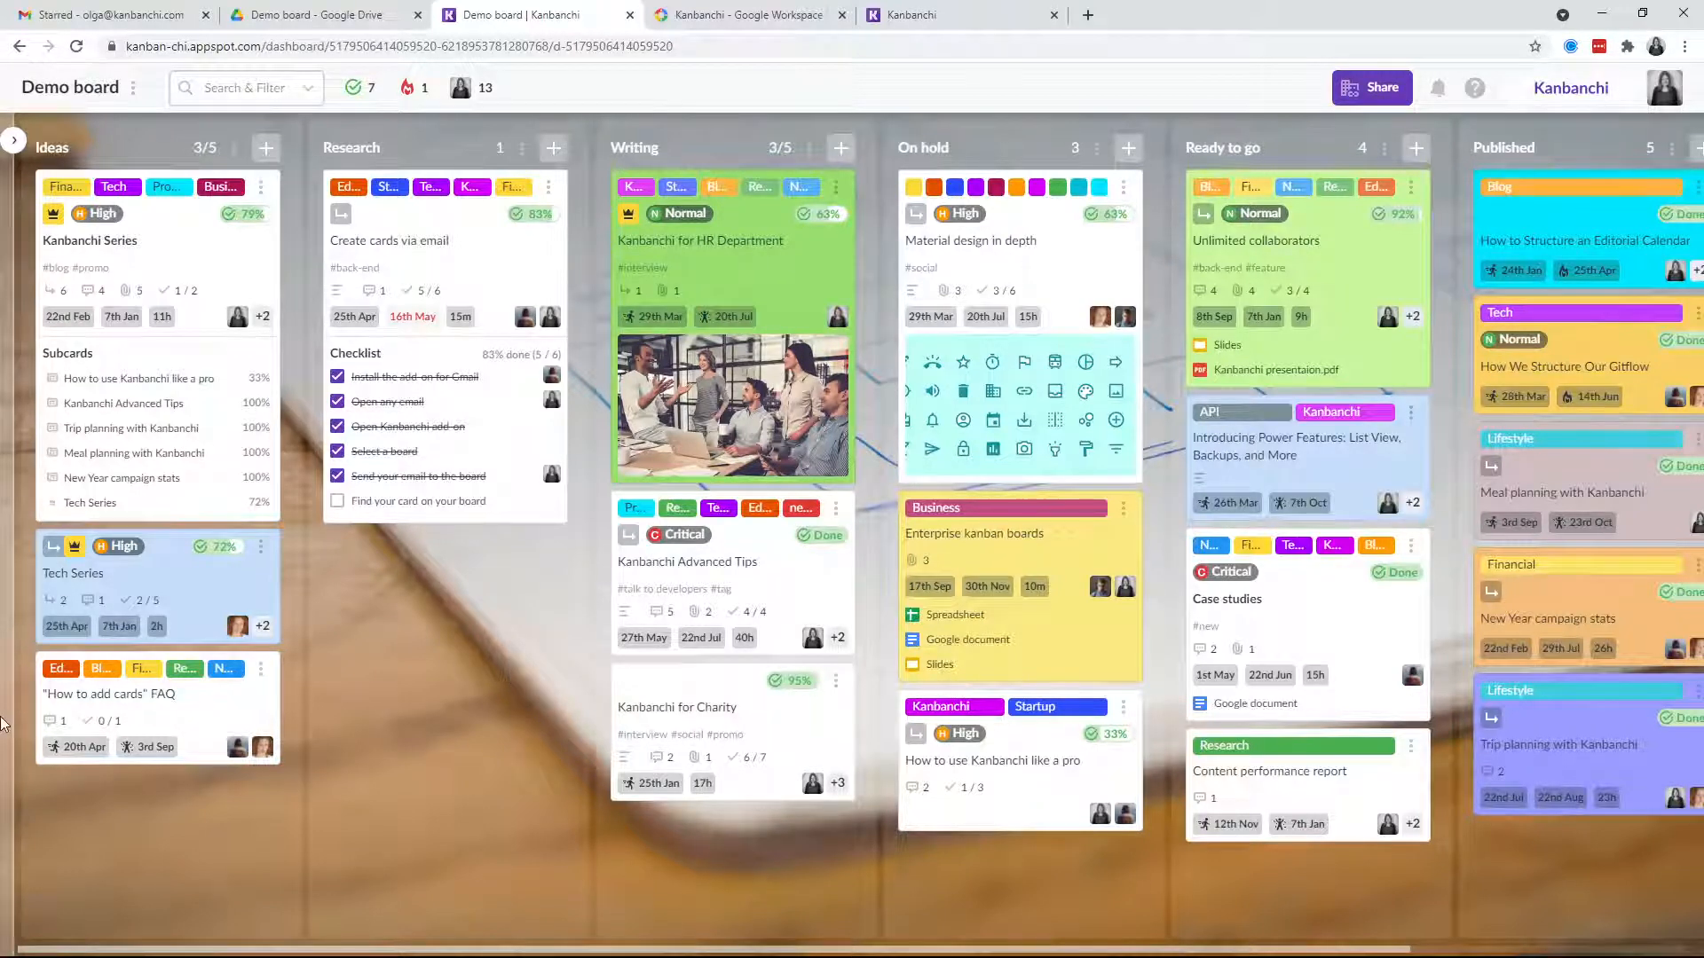
Step: Open Demo board's Gantt chart and examine the task bars, nested subcards and dependency lines
mouse_move(2, 750)
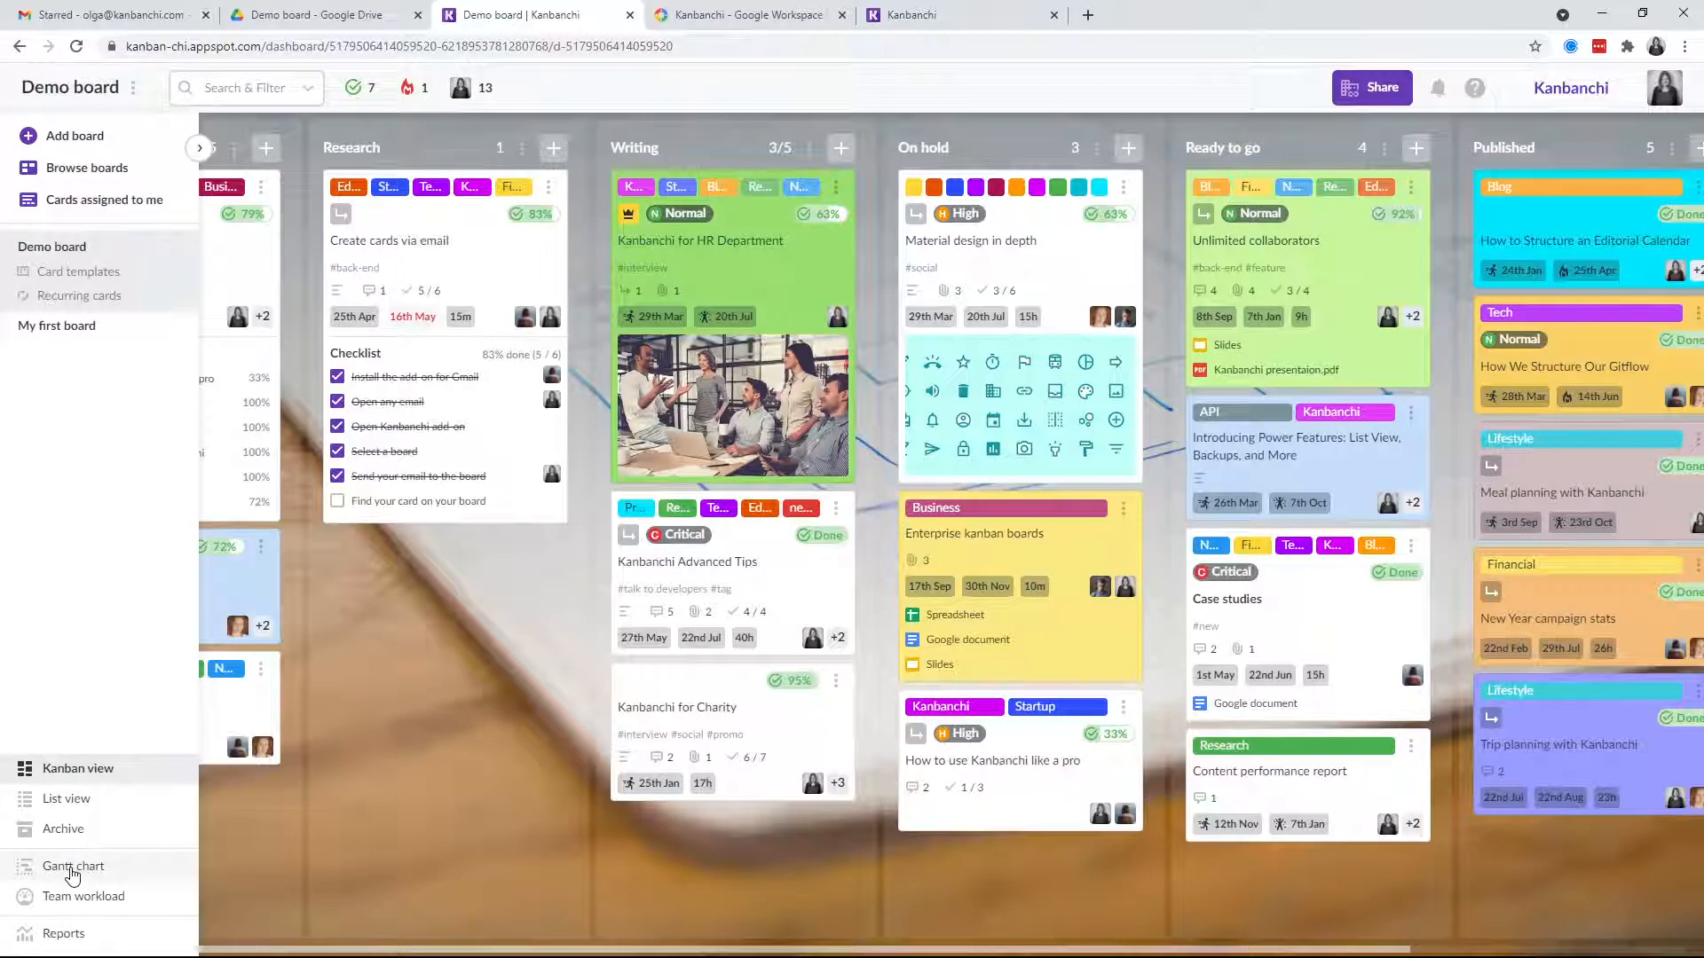
left_click(73, 870)
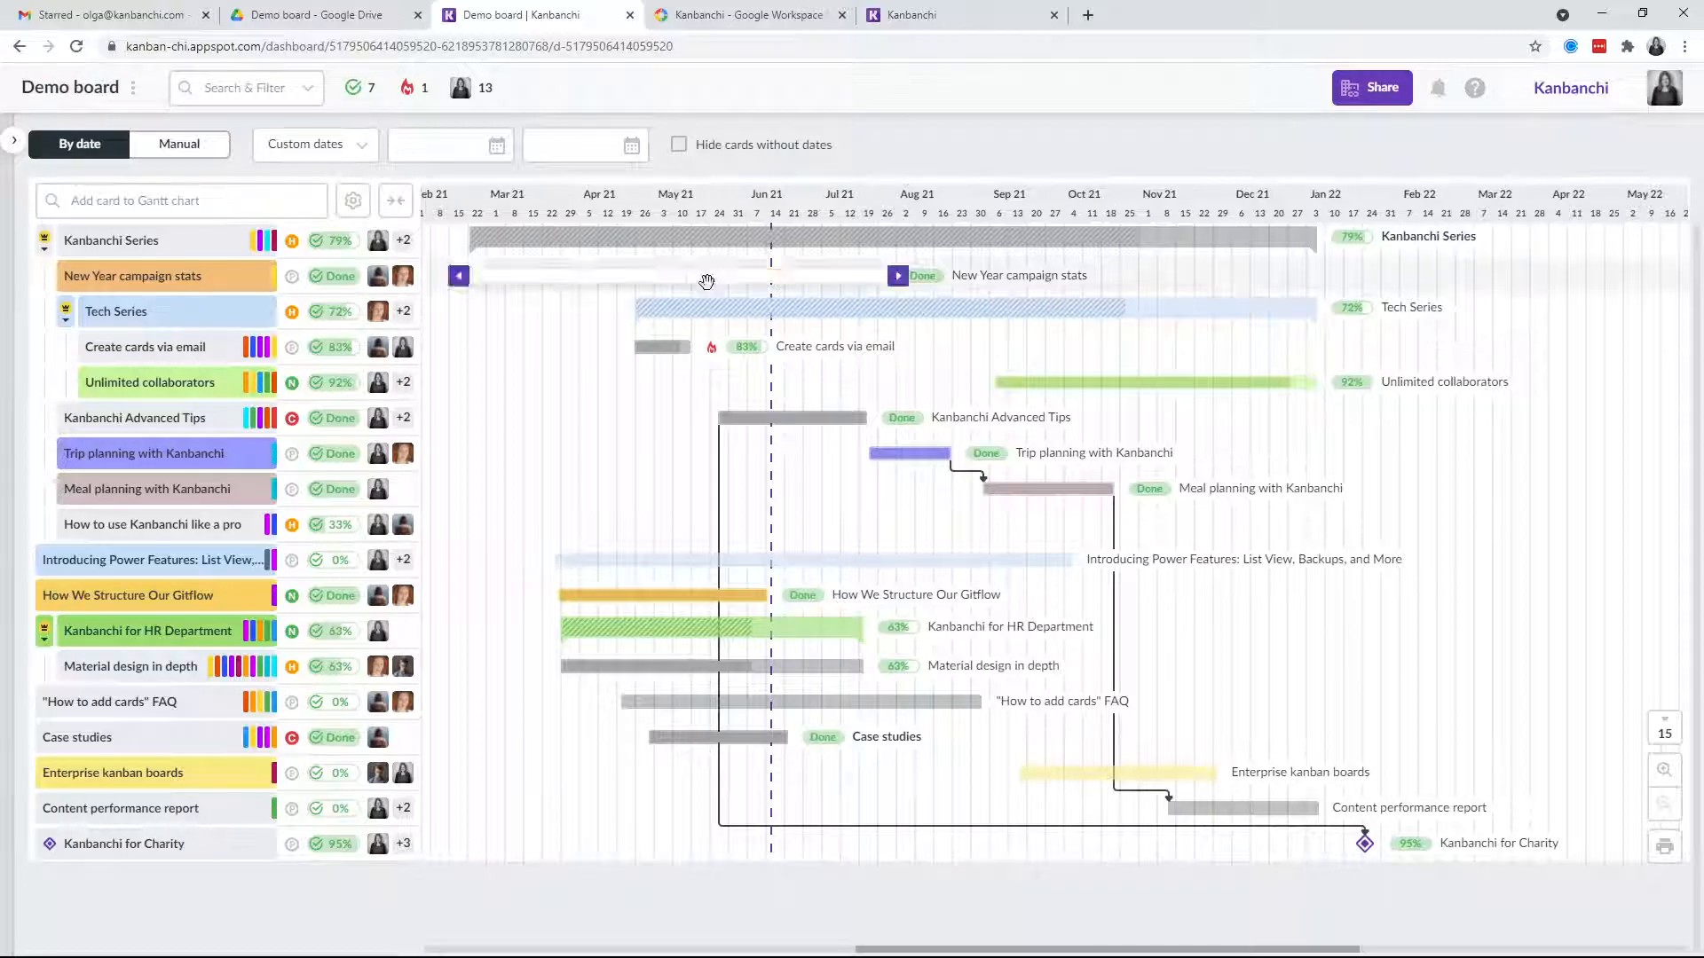
mouse_move(710, 309)
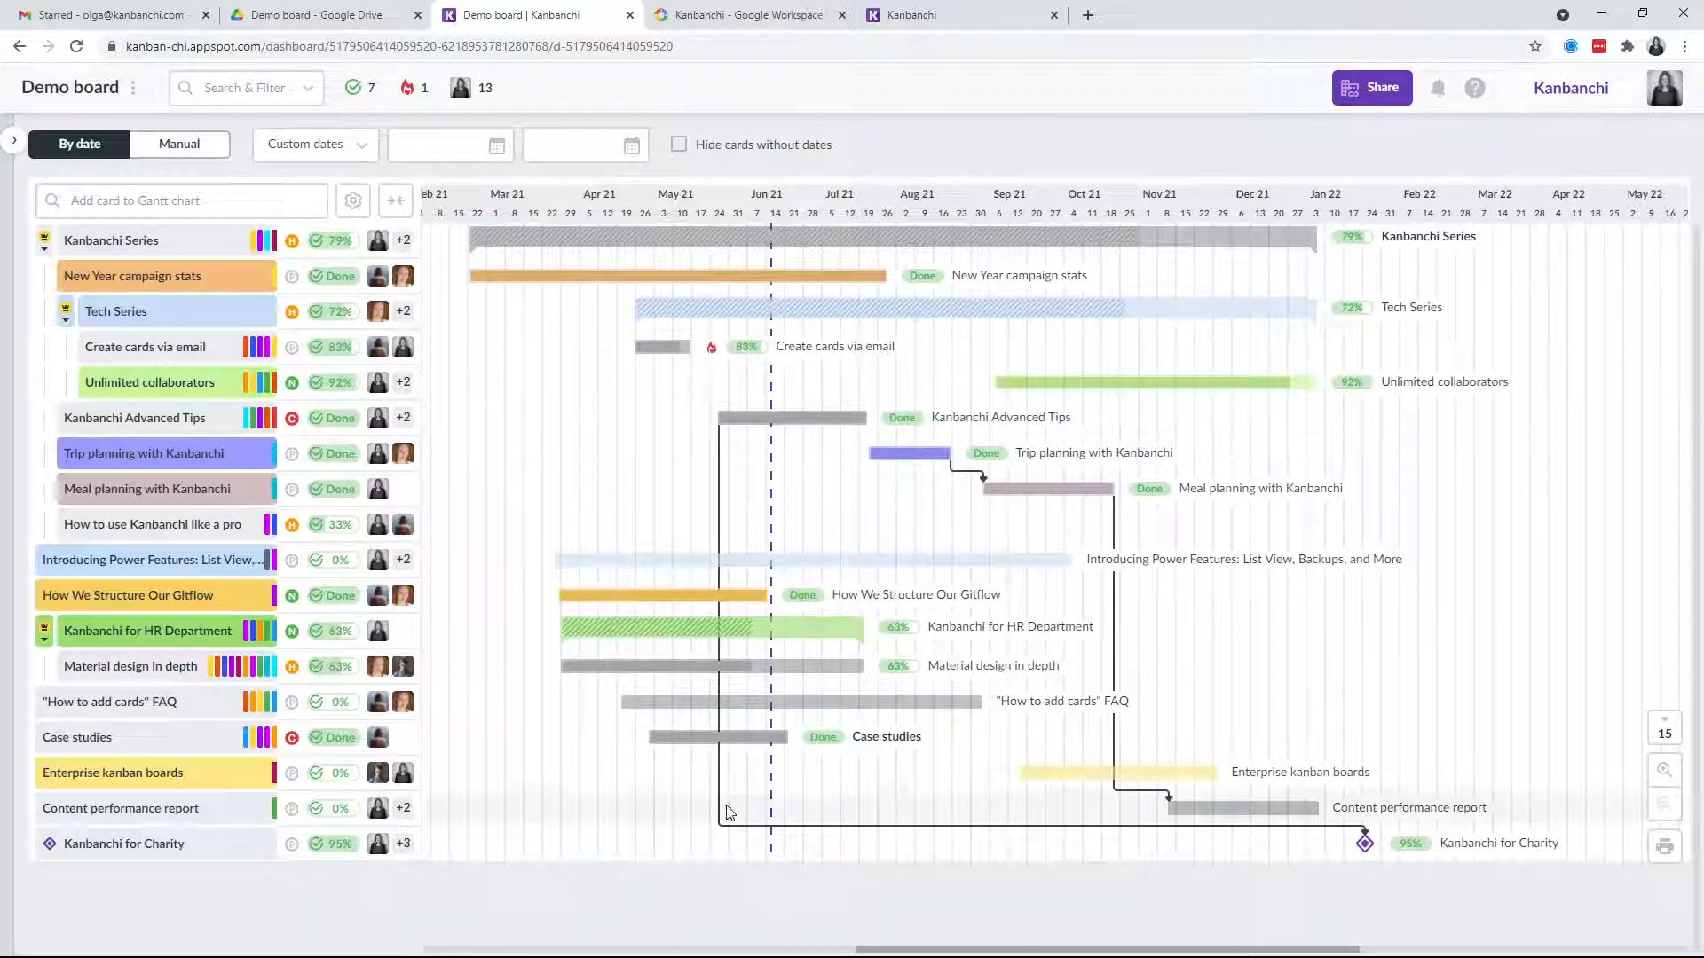
Step: Open the Meal planning with Kanbanchi card from the Gantt chart, examine the dependency types for its Trip planning link, then close the card
left_click(1048, 483)
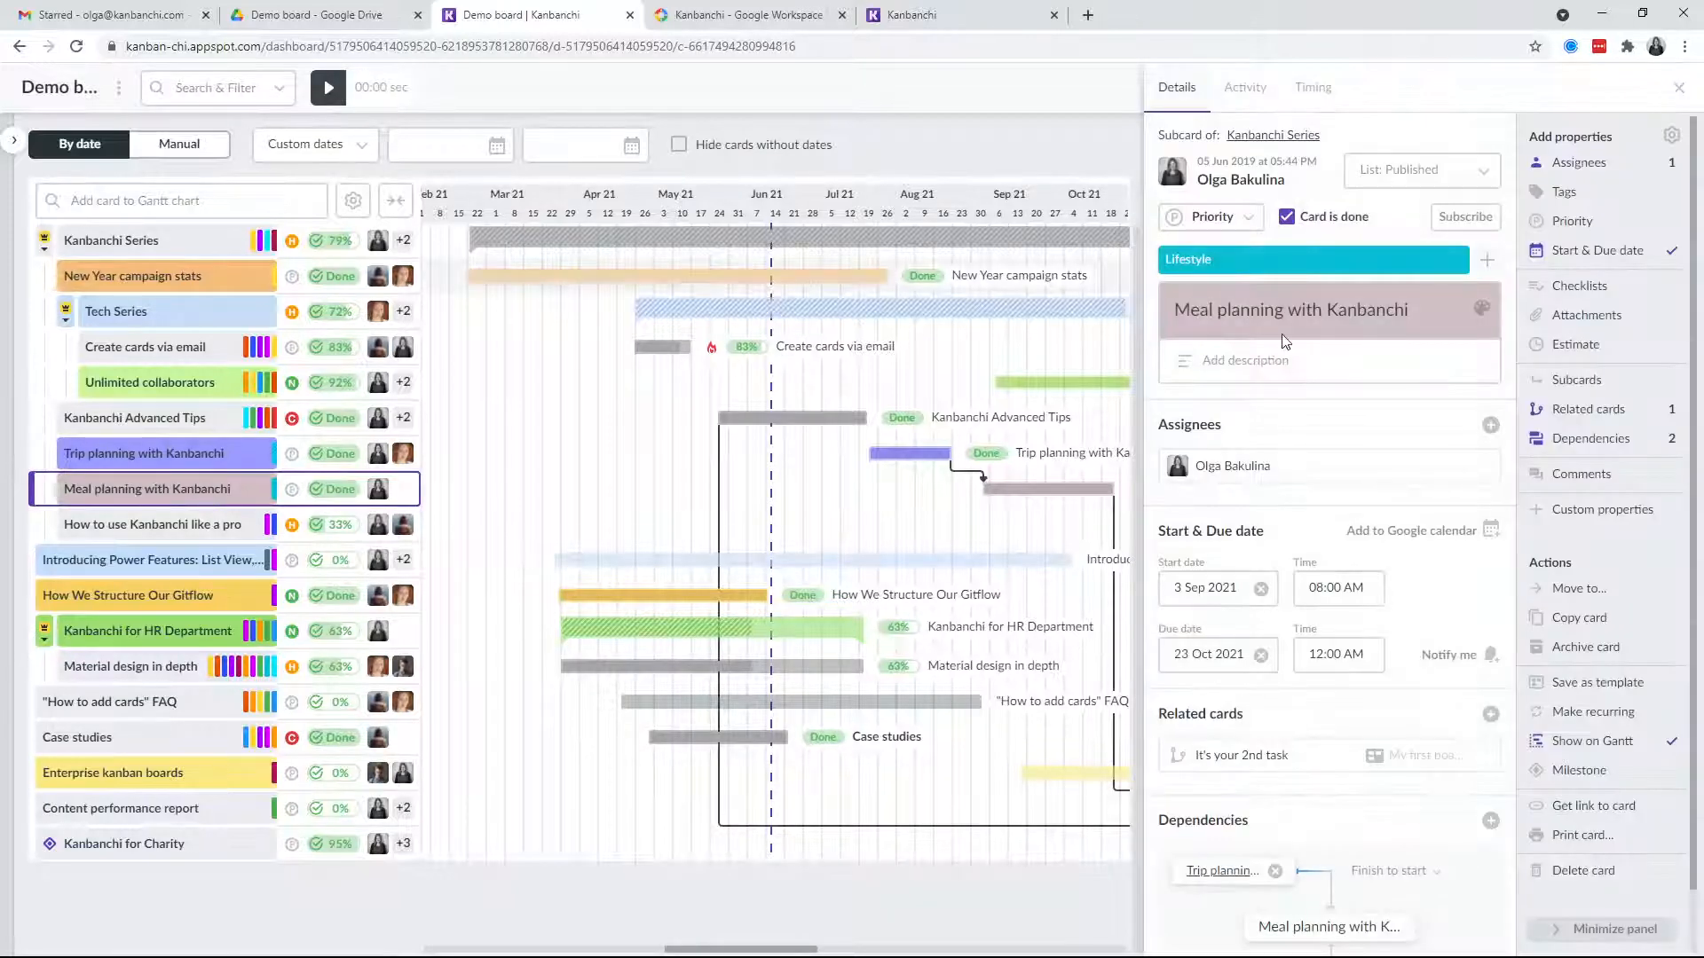
scroll(1405, 750, "down", 1)
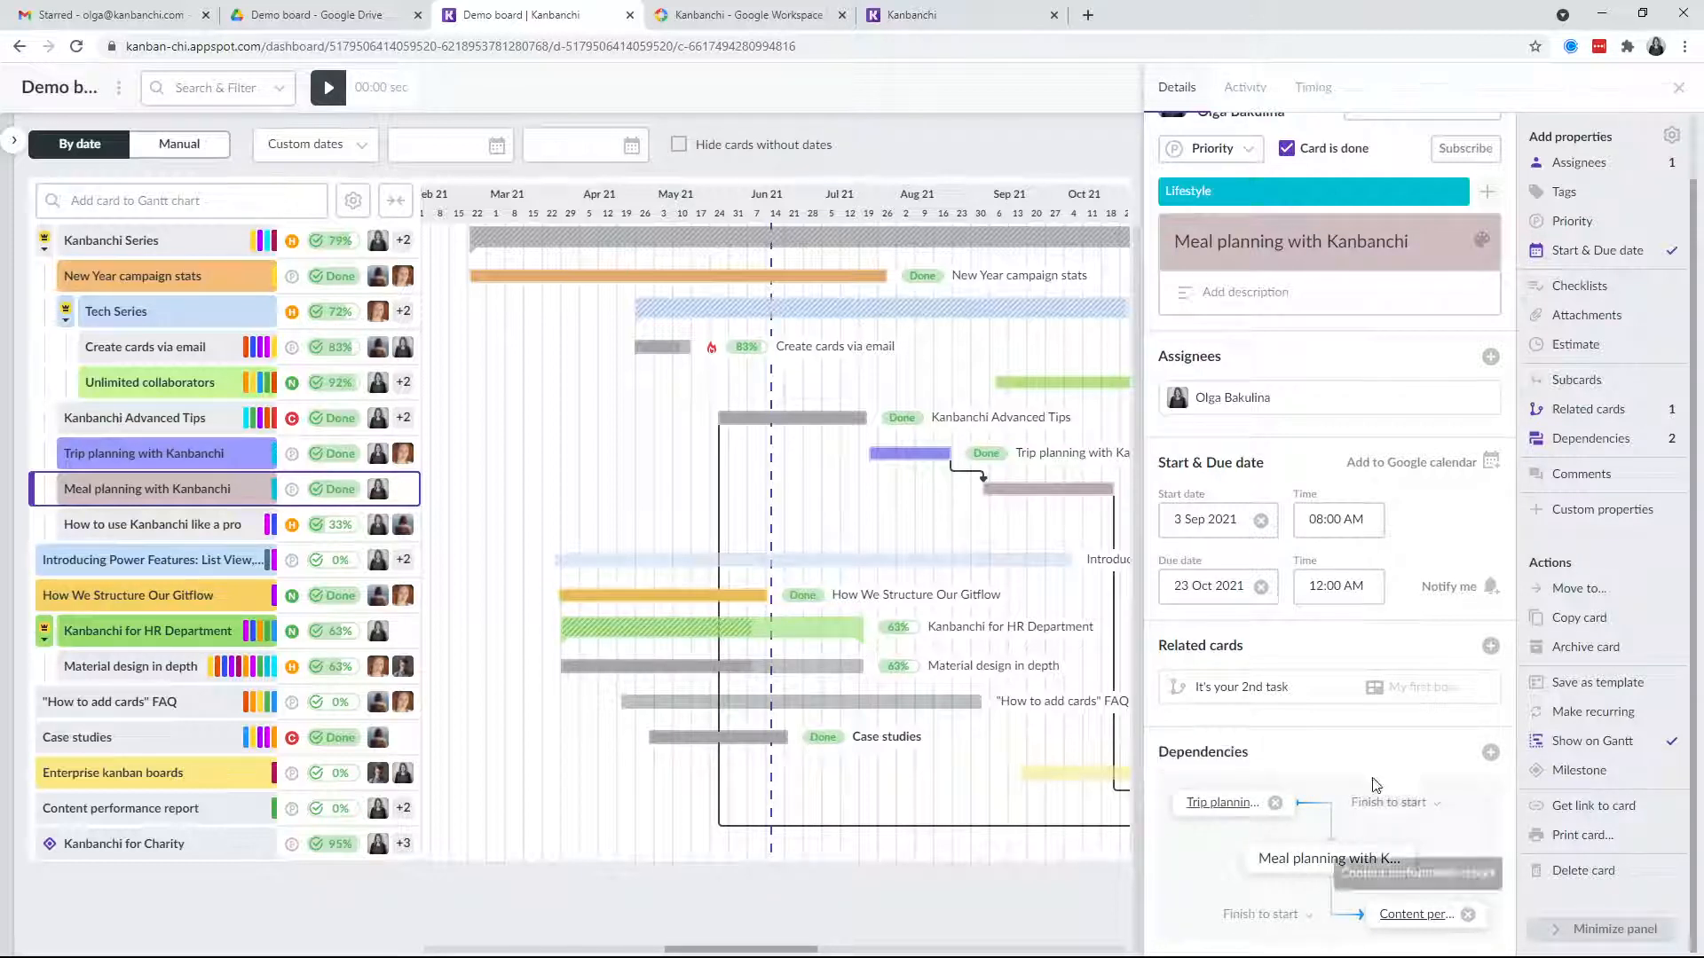
left_click(1439, 812)
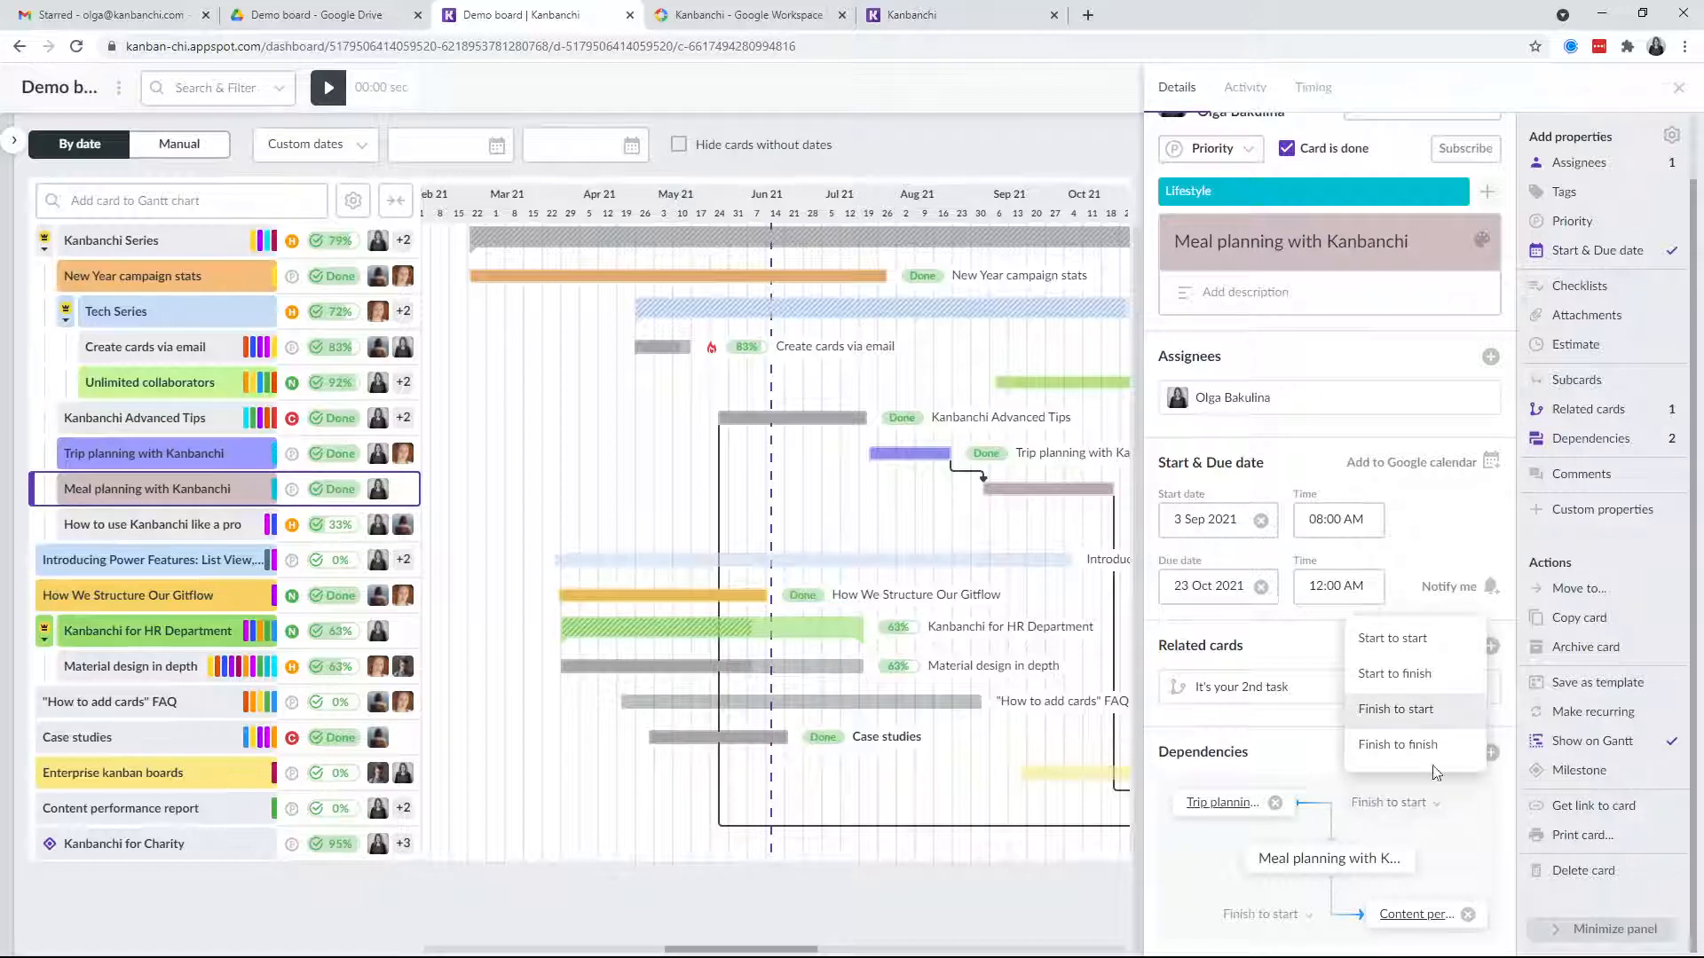
left_click(1678, 91)
left_click(1680, 94)
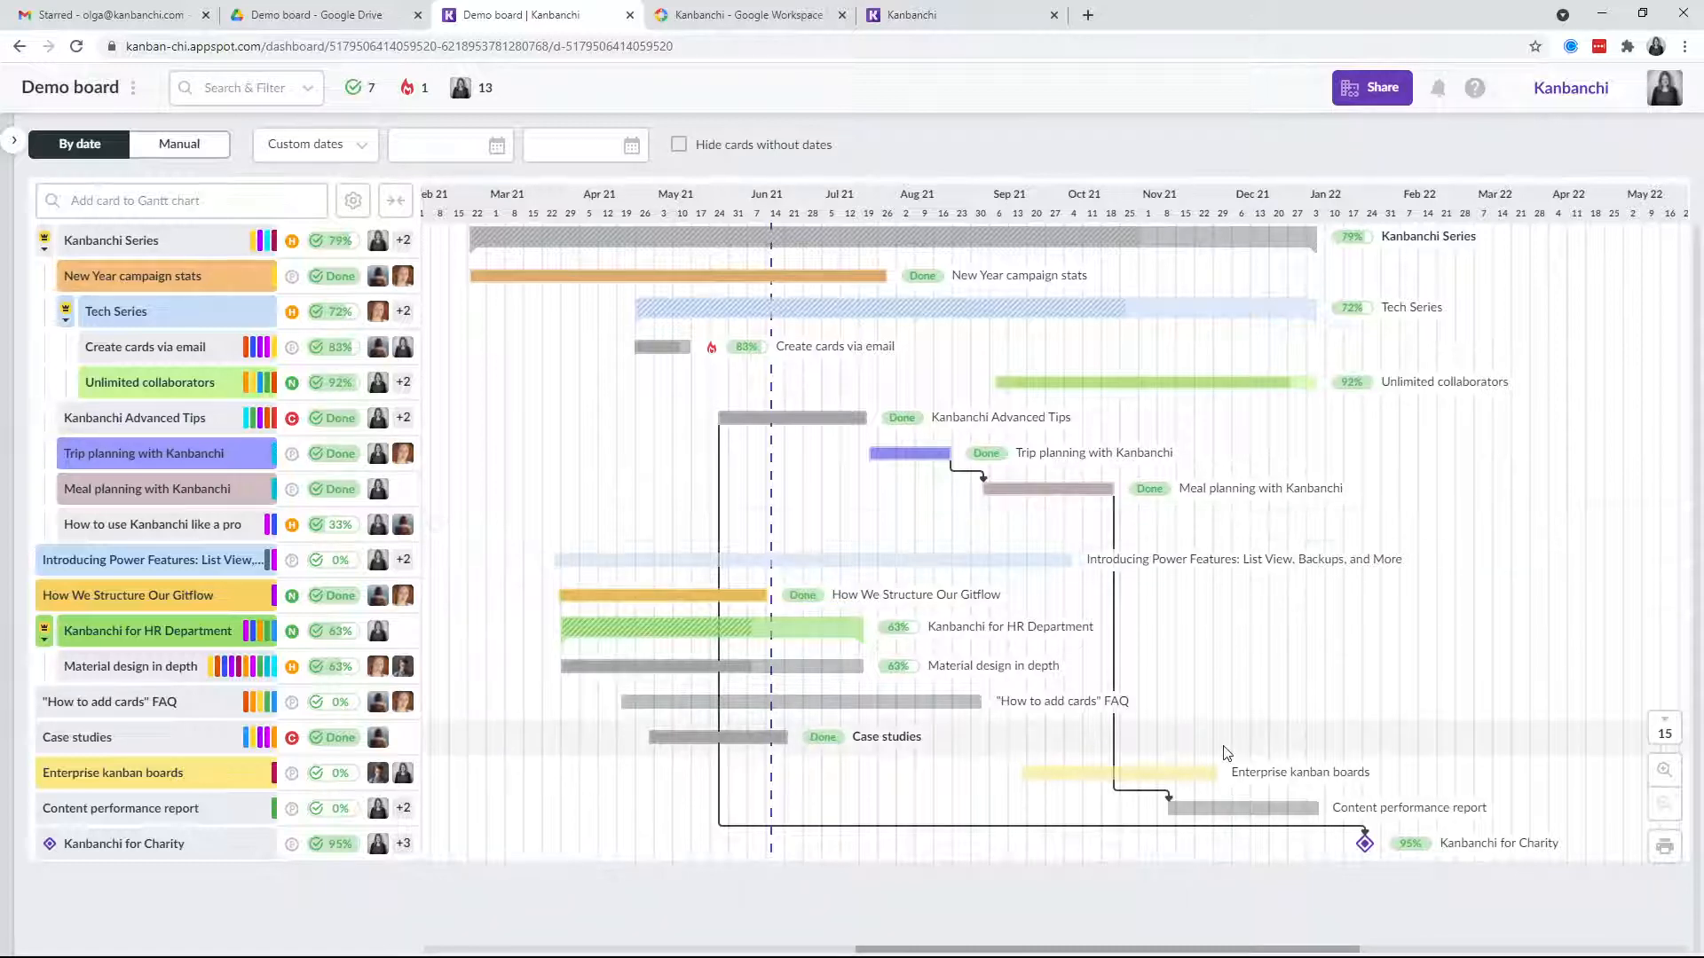
Step: Move the Content performance report bar earlier, to start about 15 October 2021, without moving its dependencies
mouse_move(1211, 814)
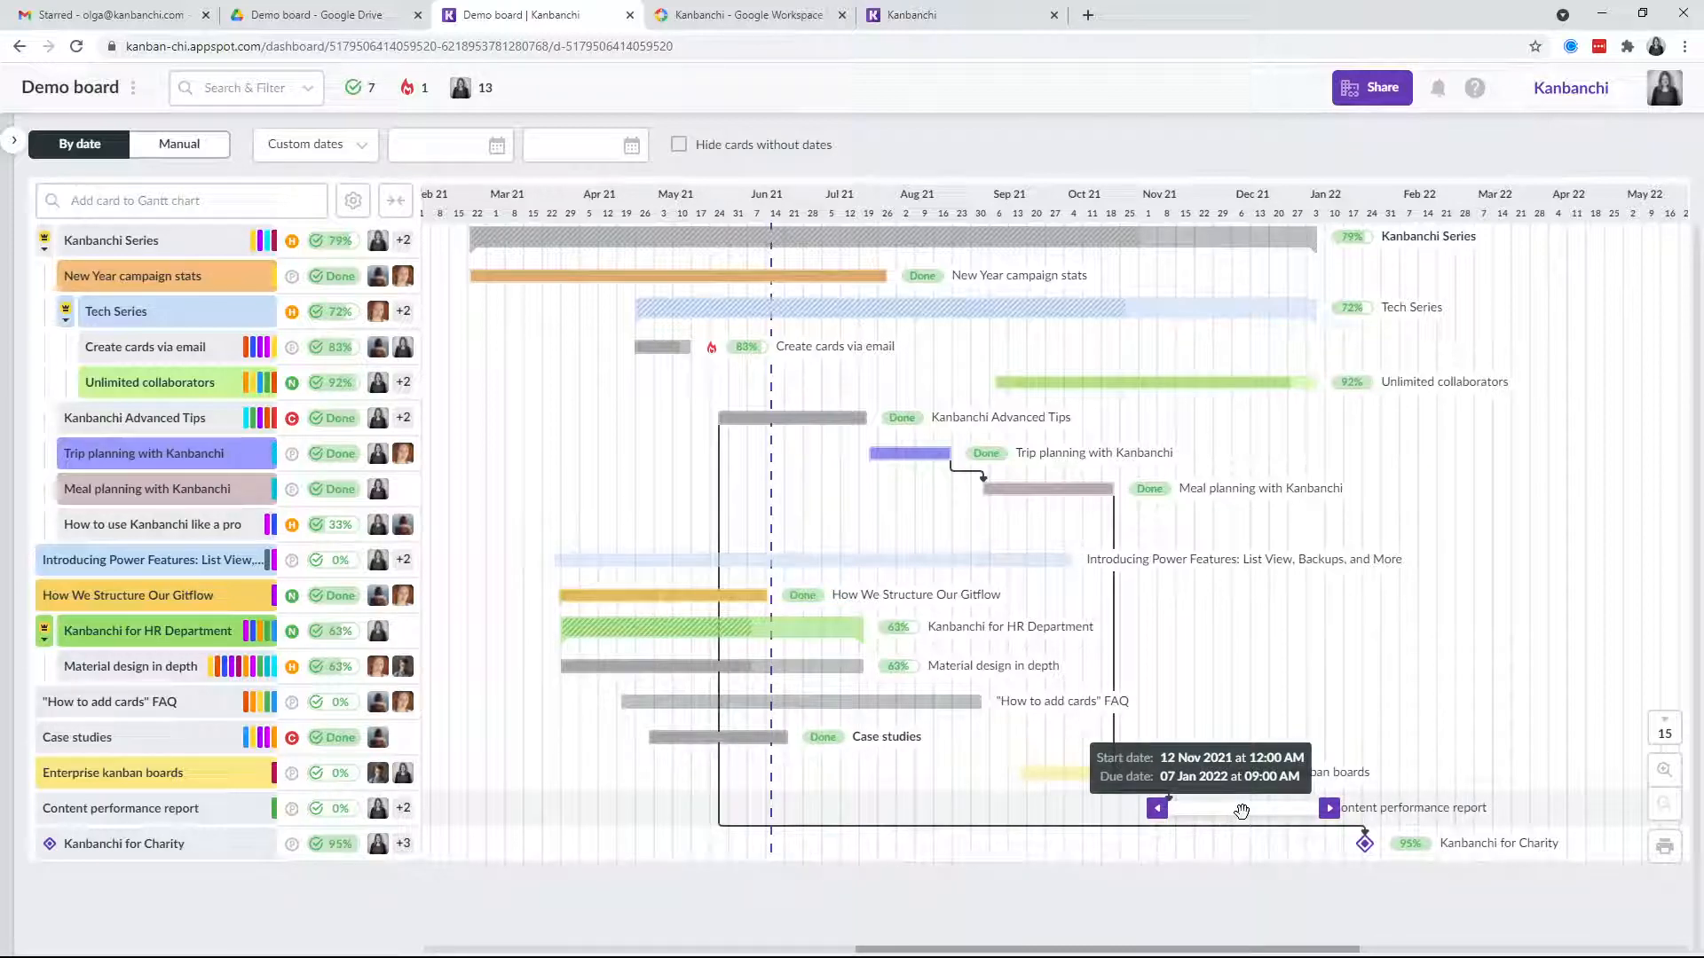
left_click_drag(1241, 811, 1158, 818)
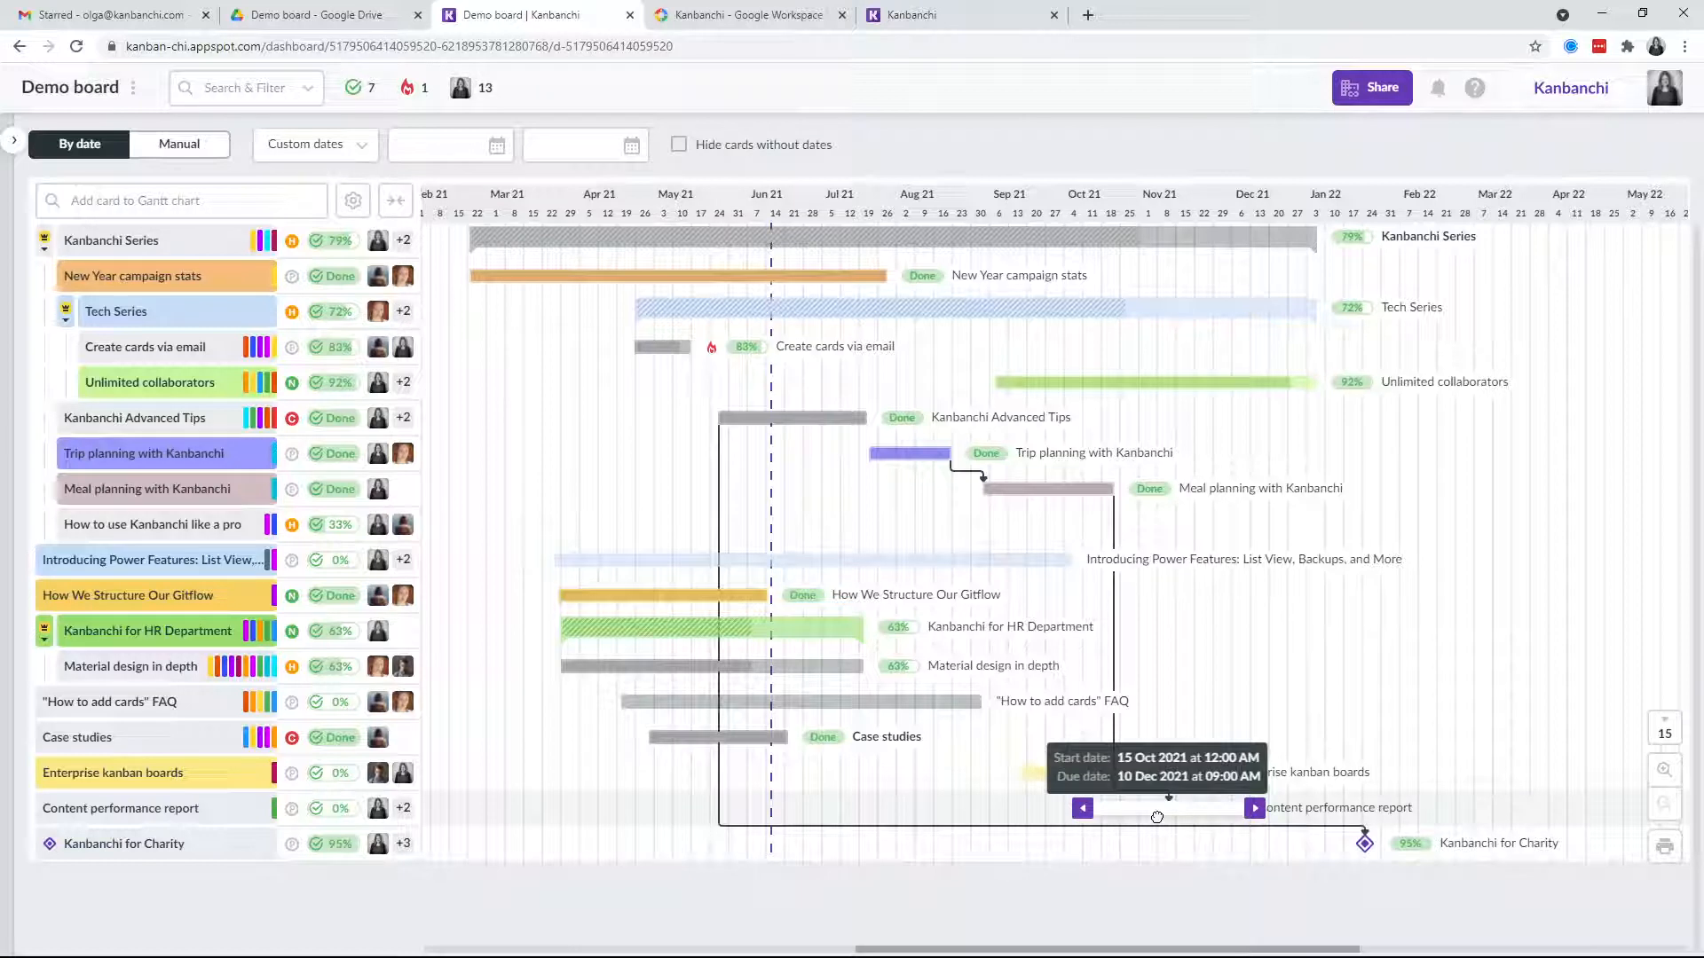
left_click_drag(1157, 817, 1157, 817)
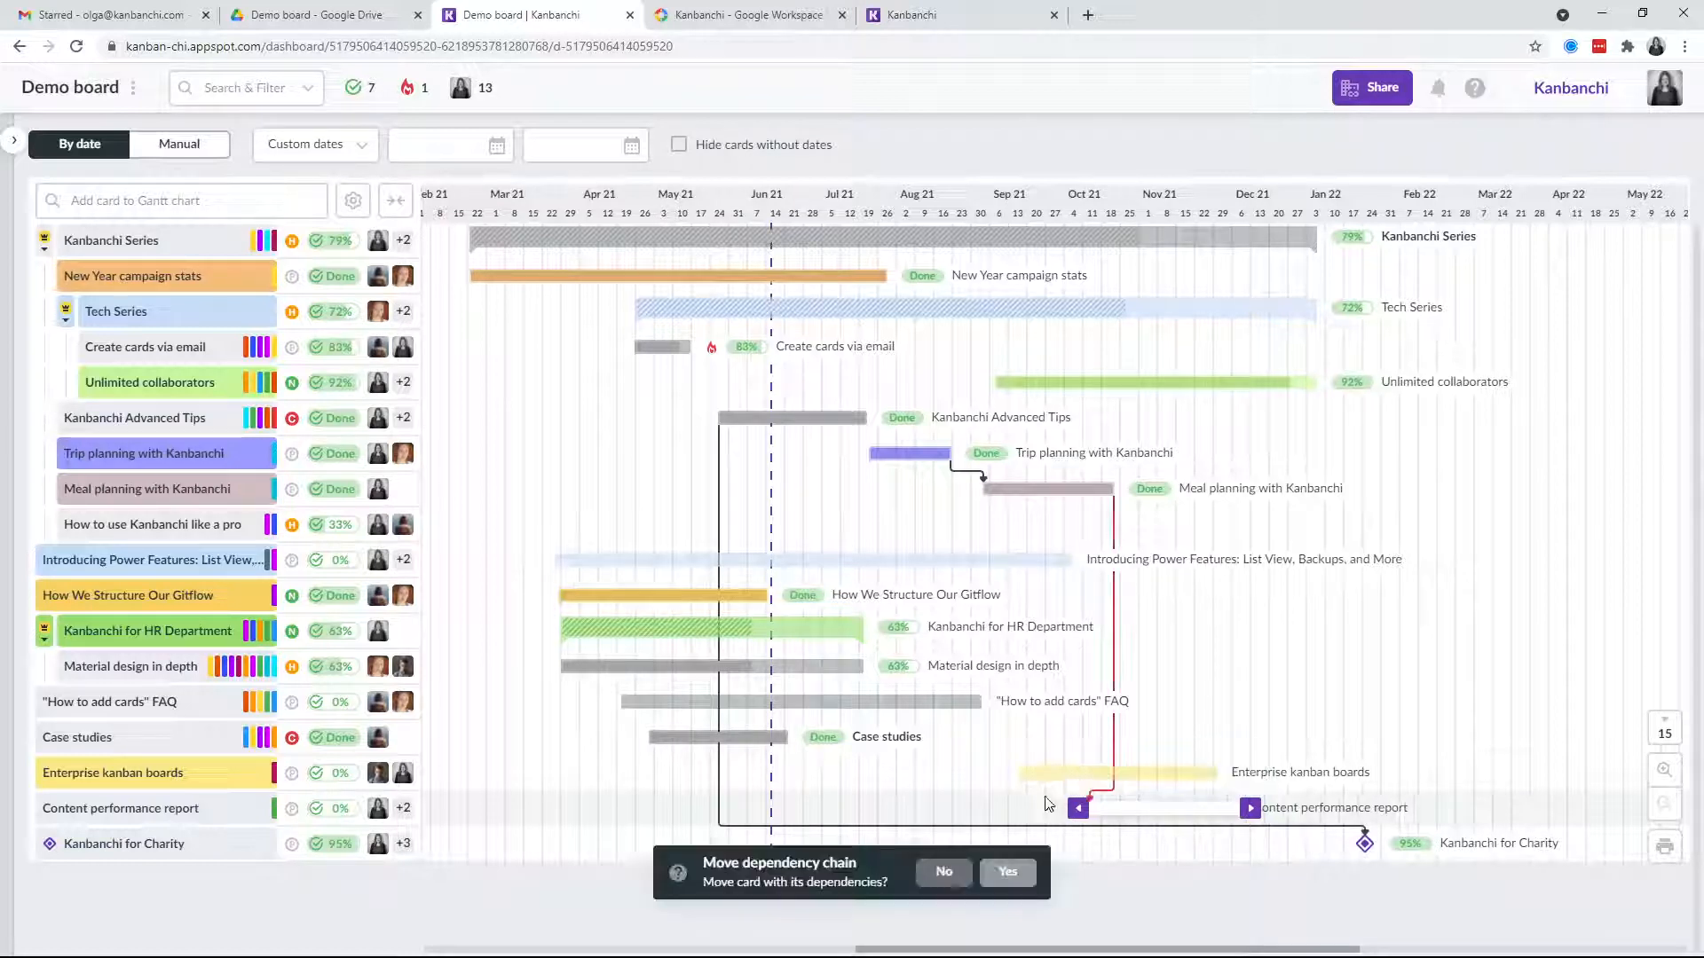
left_click(947, 877)
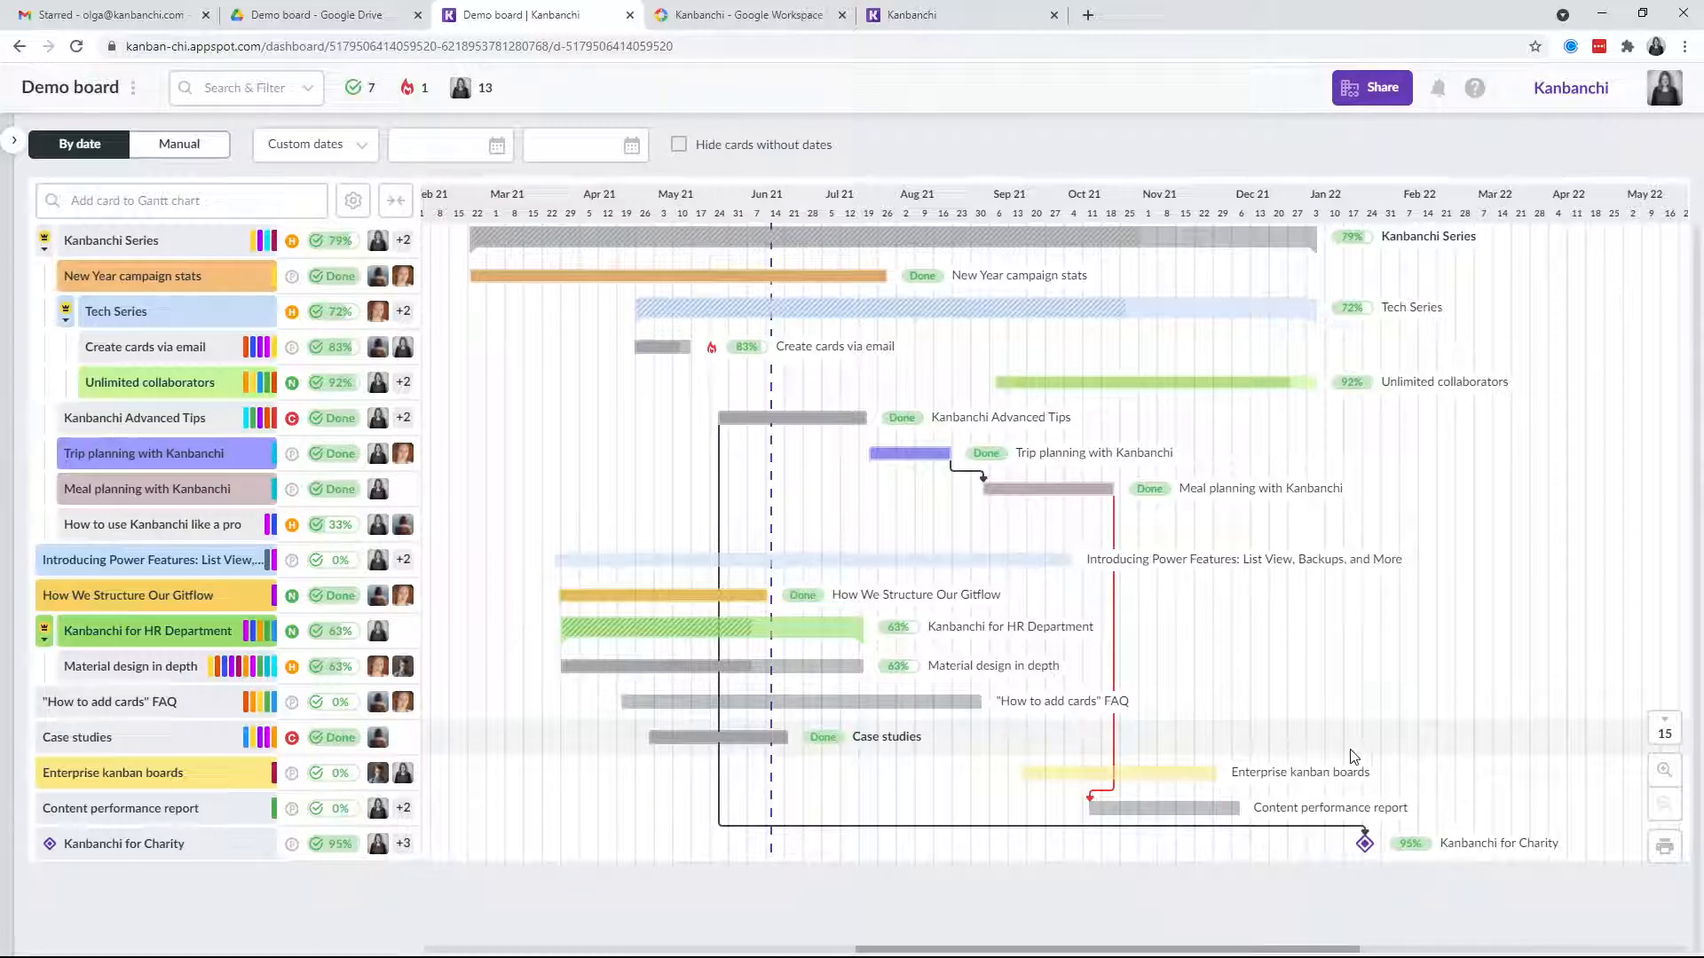
Step: Shift the Content performance report bar to start after Meal planning with Kanbanchi ends, leaving its dependency chain in place
mouse_move(1159, 809)
left_click_drag(1159, 810, 1181, 812)
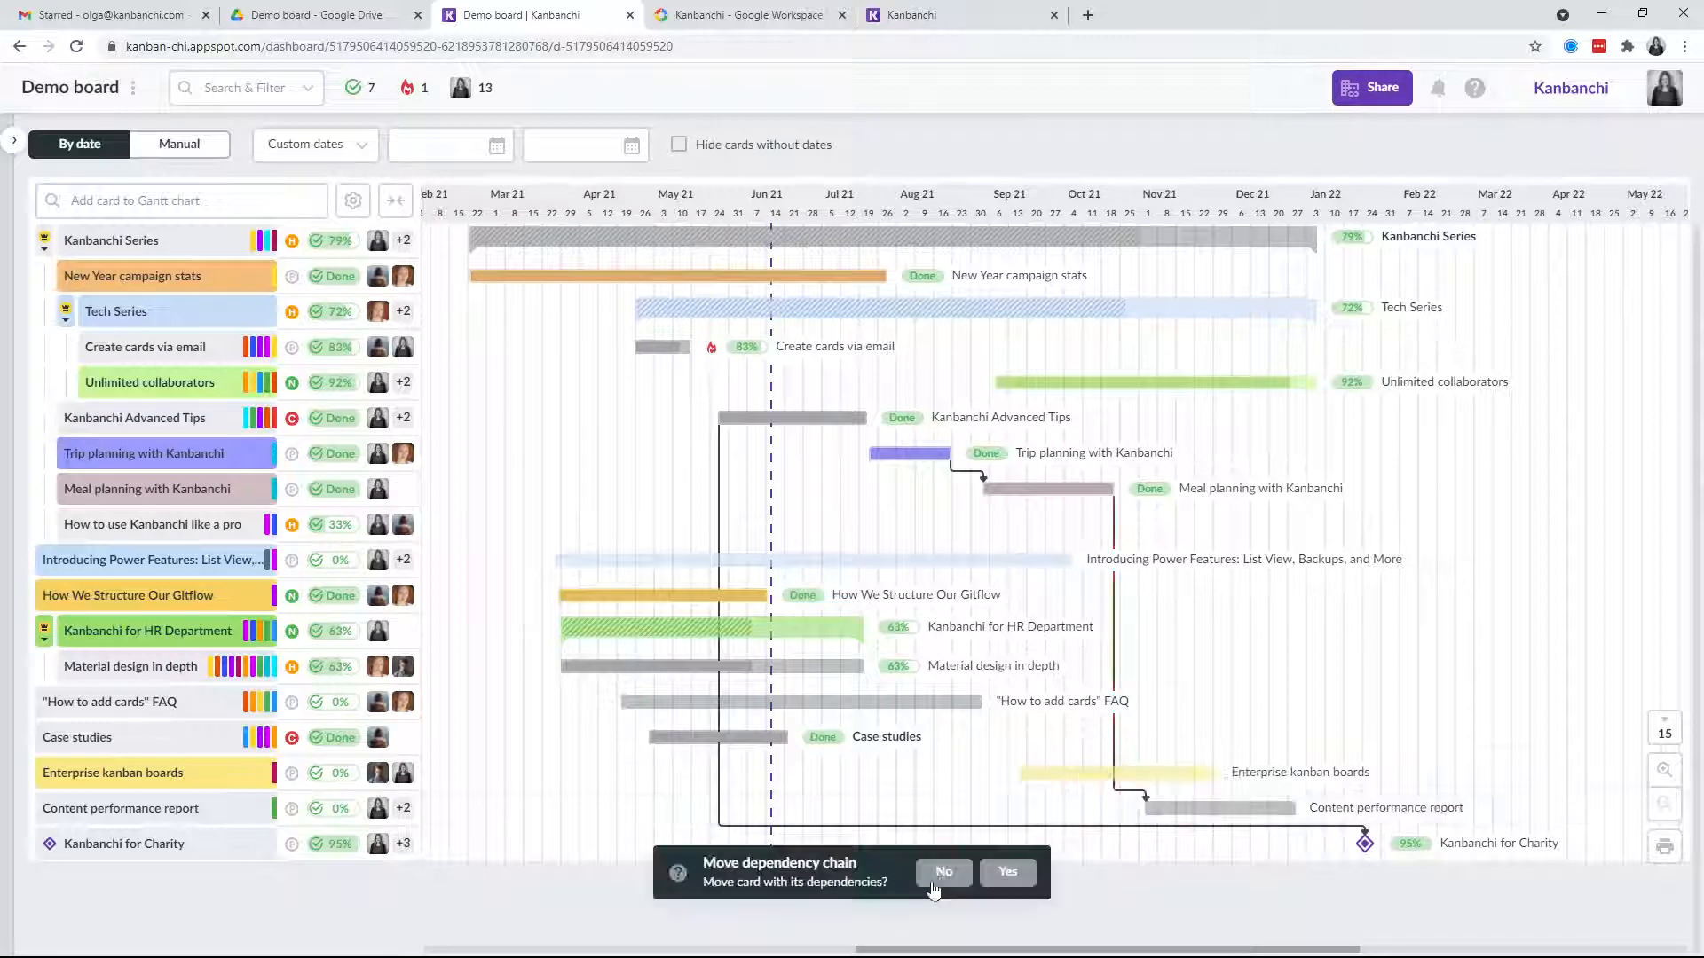
left_click(944, 875)
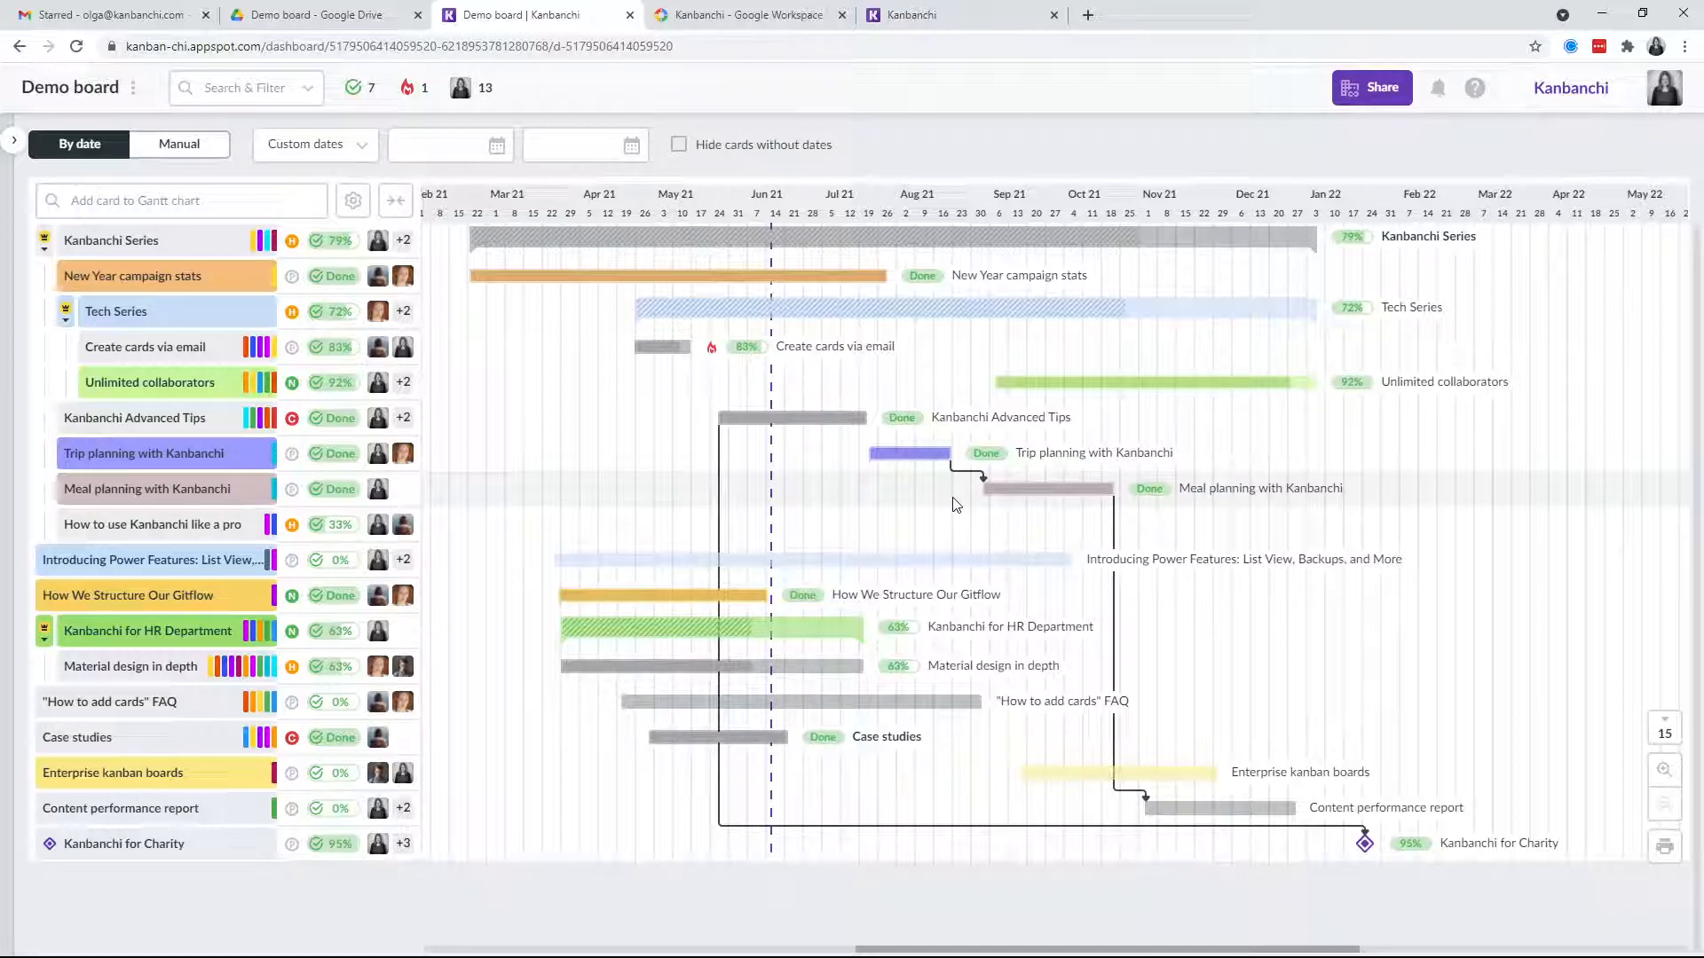
Step: Reschedule Trip planning with Kanbanchi to 03 Aug – 03 Sep 2021 on the Gantt chart, moving its dependency chain along with it
mouse_move(901, 453)
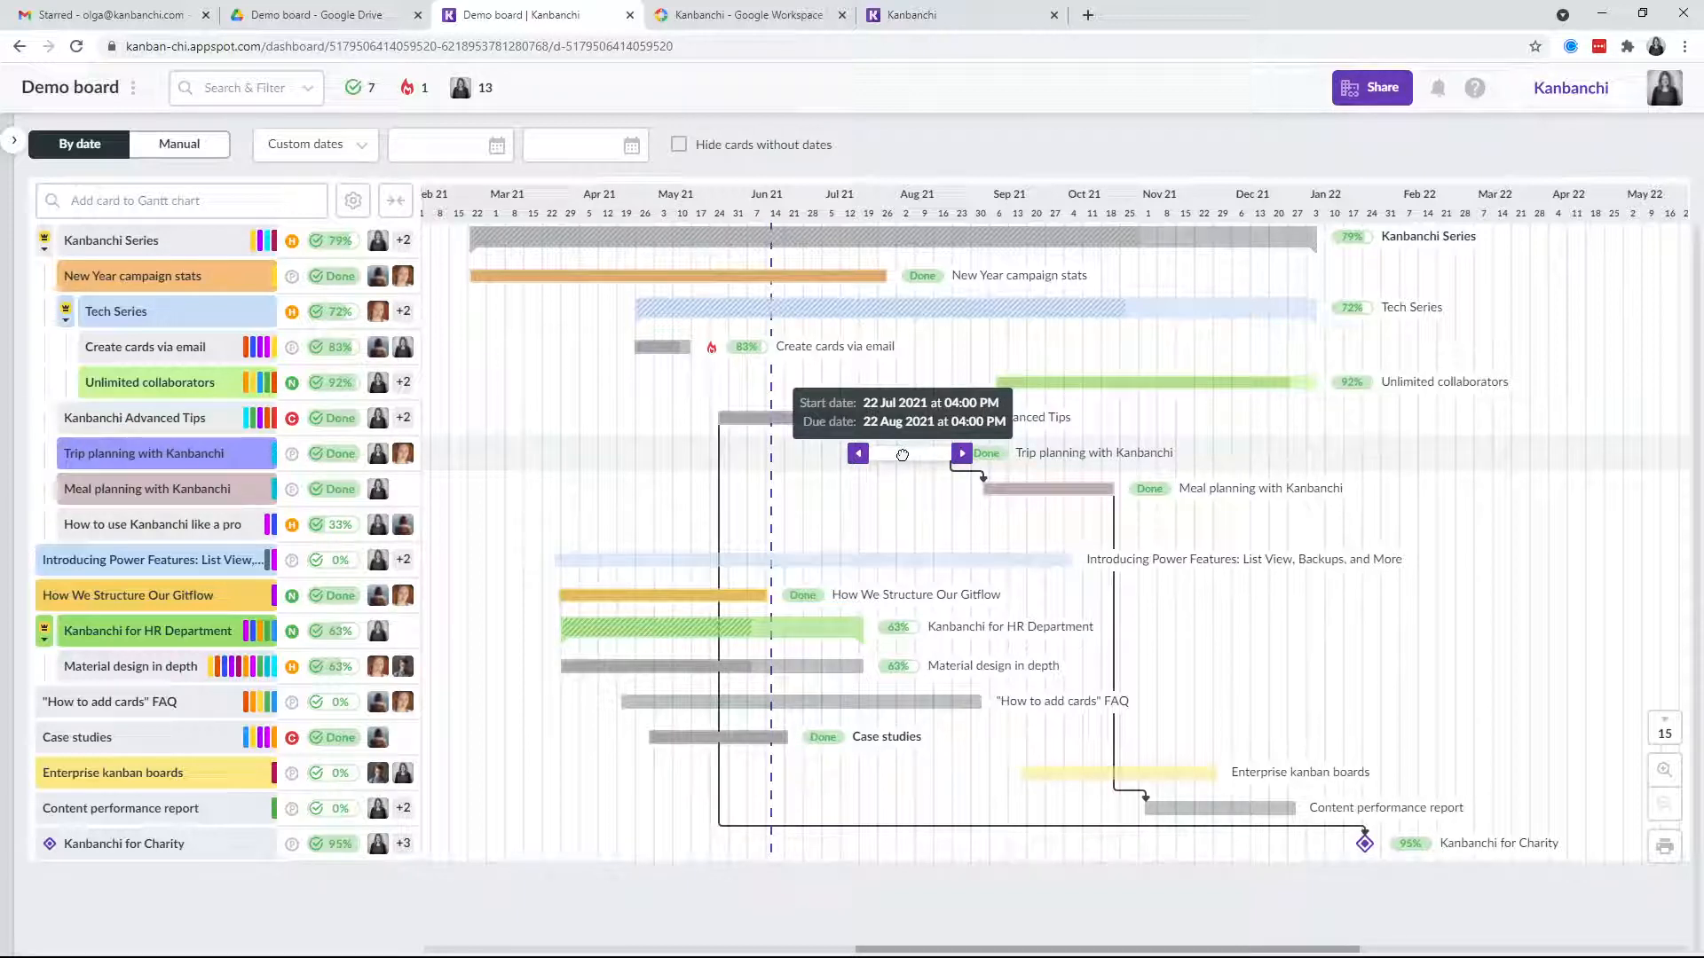
left_click_drag(903, 454, 934, 457)
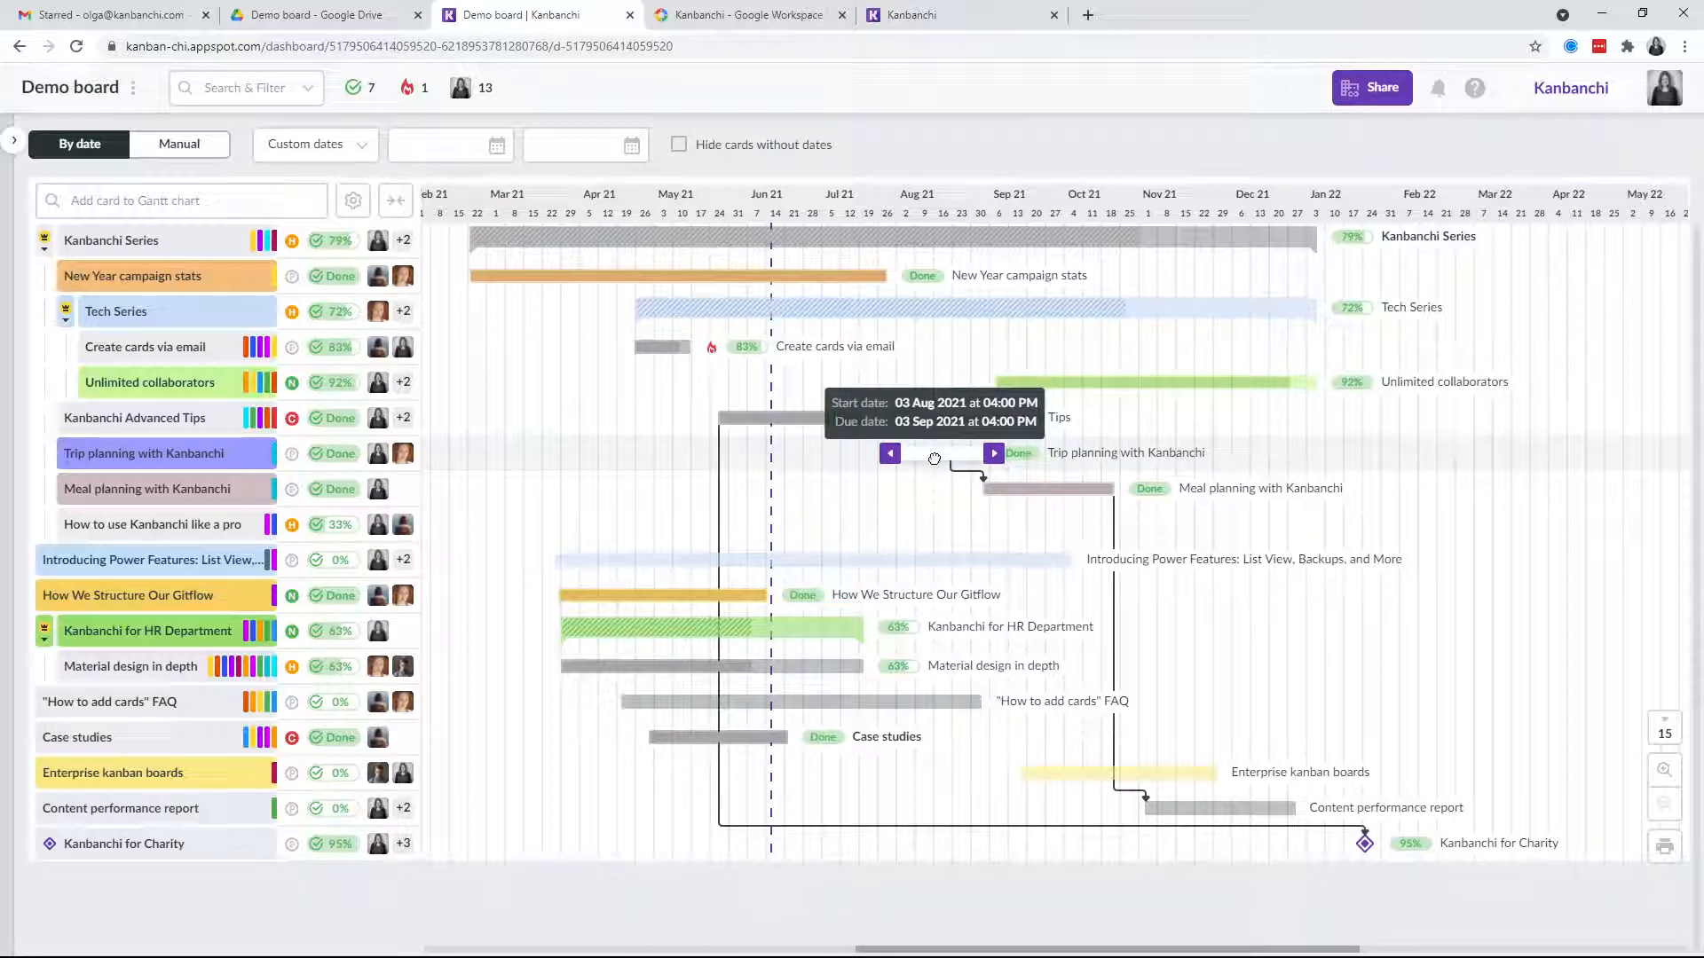
left_click_drag(935, 459, 934, 458)
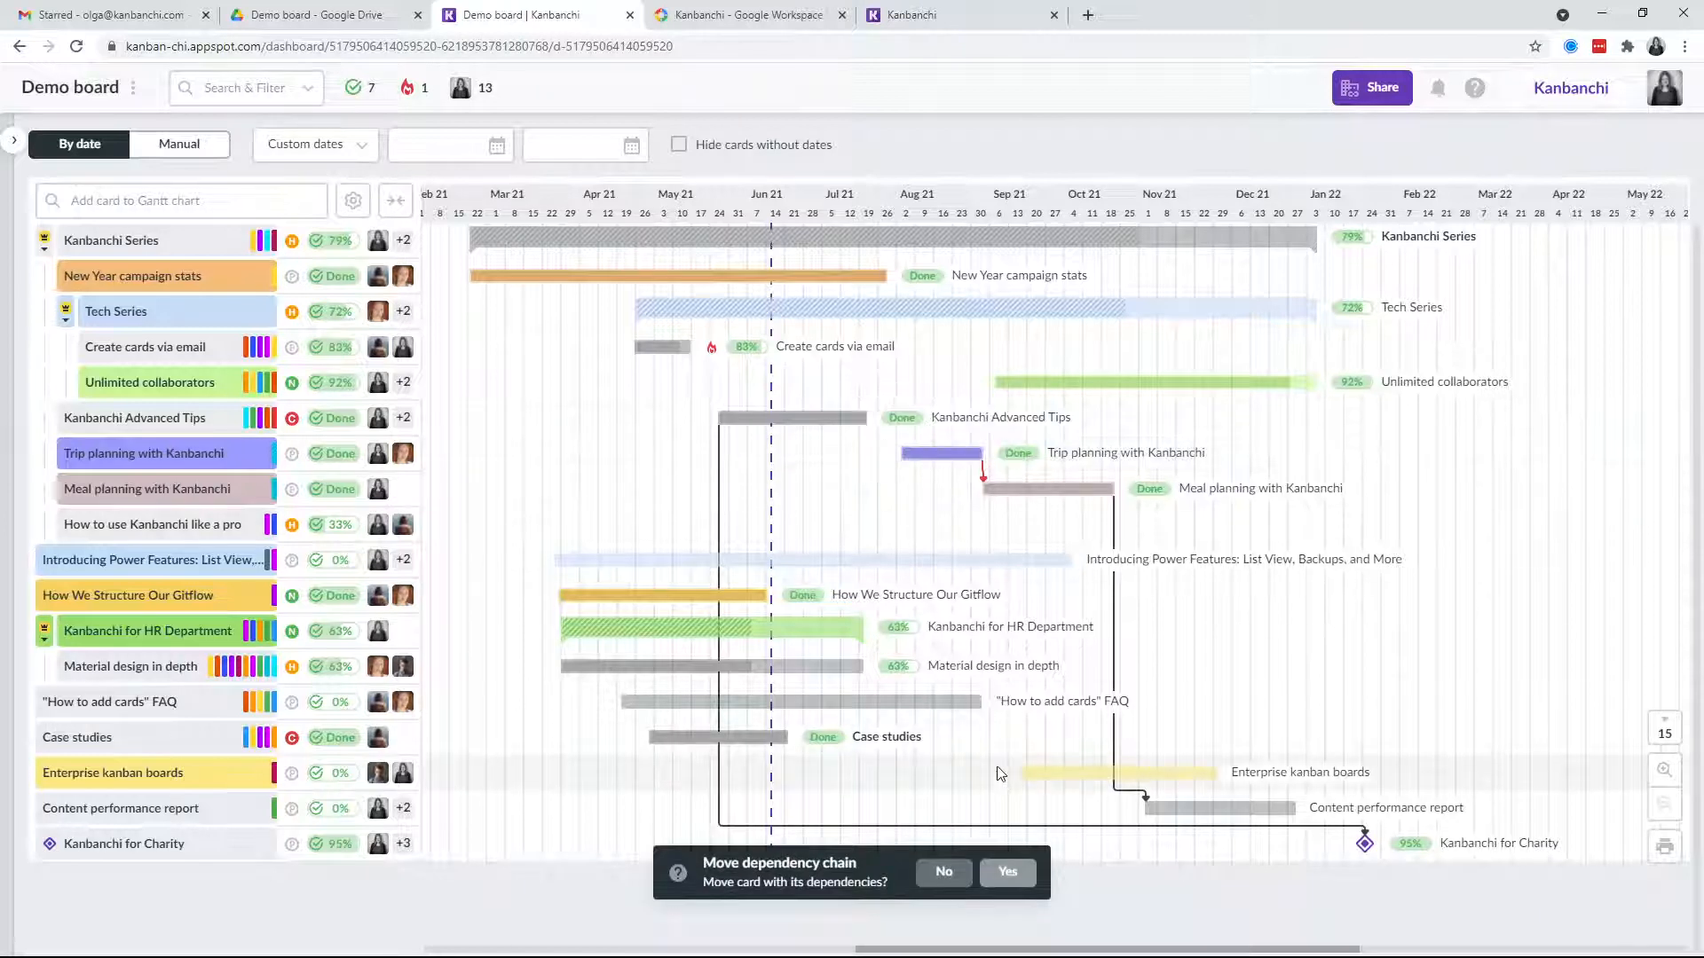
left_click(1007, 873)
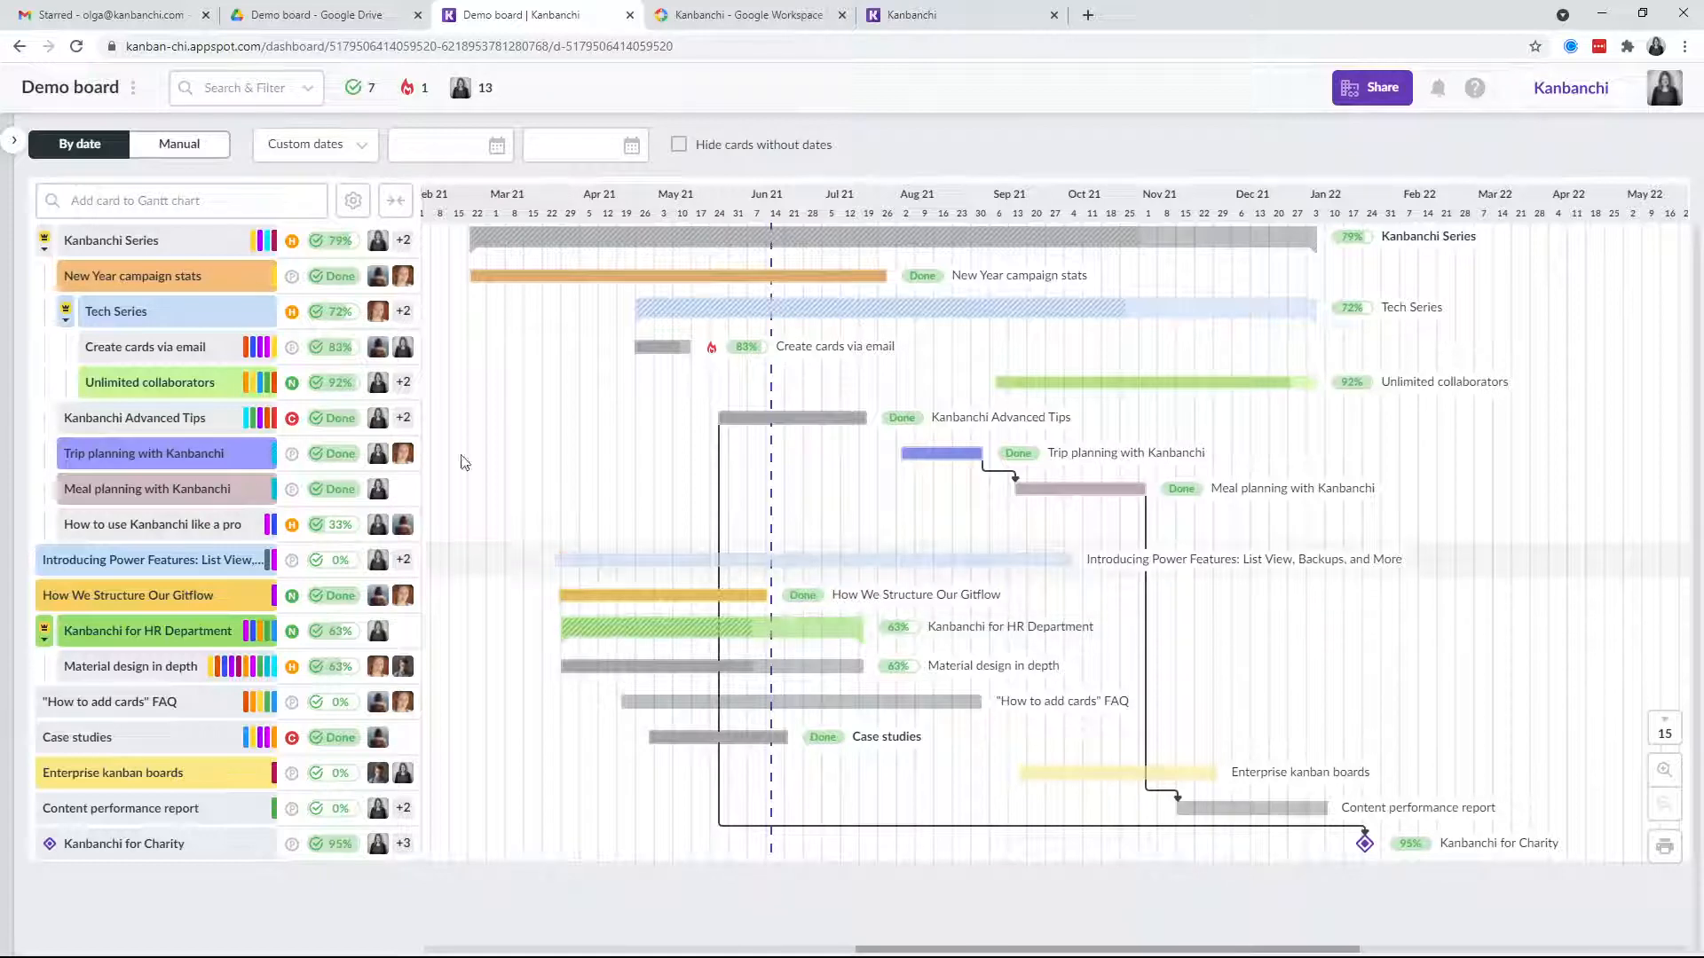
Step: Preview the Gantt chart's manual card order, return to ordering by date, and check which card fields can be shown
left_click(196, 154)
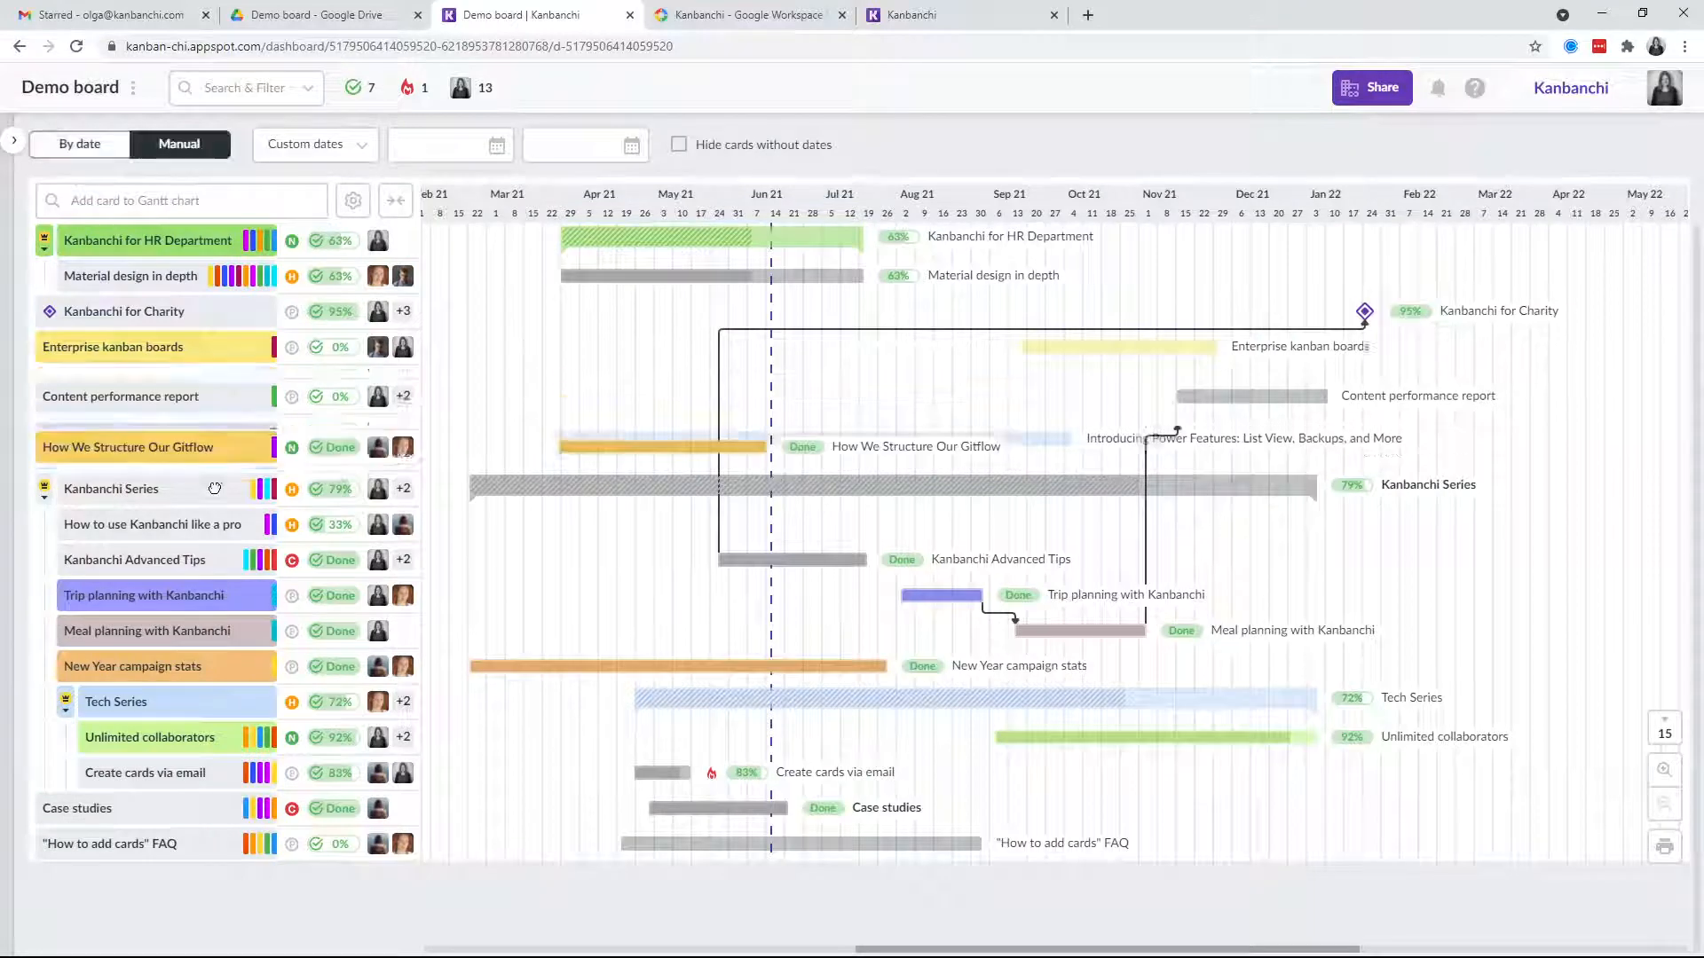
left_click(79, 150)
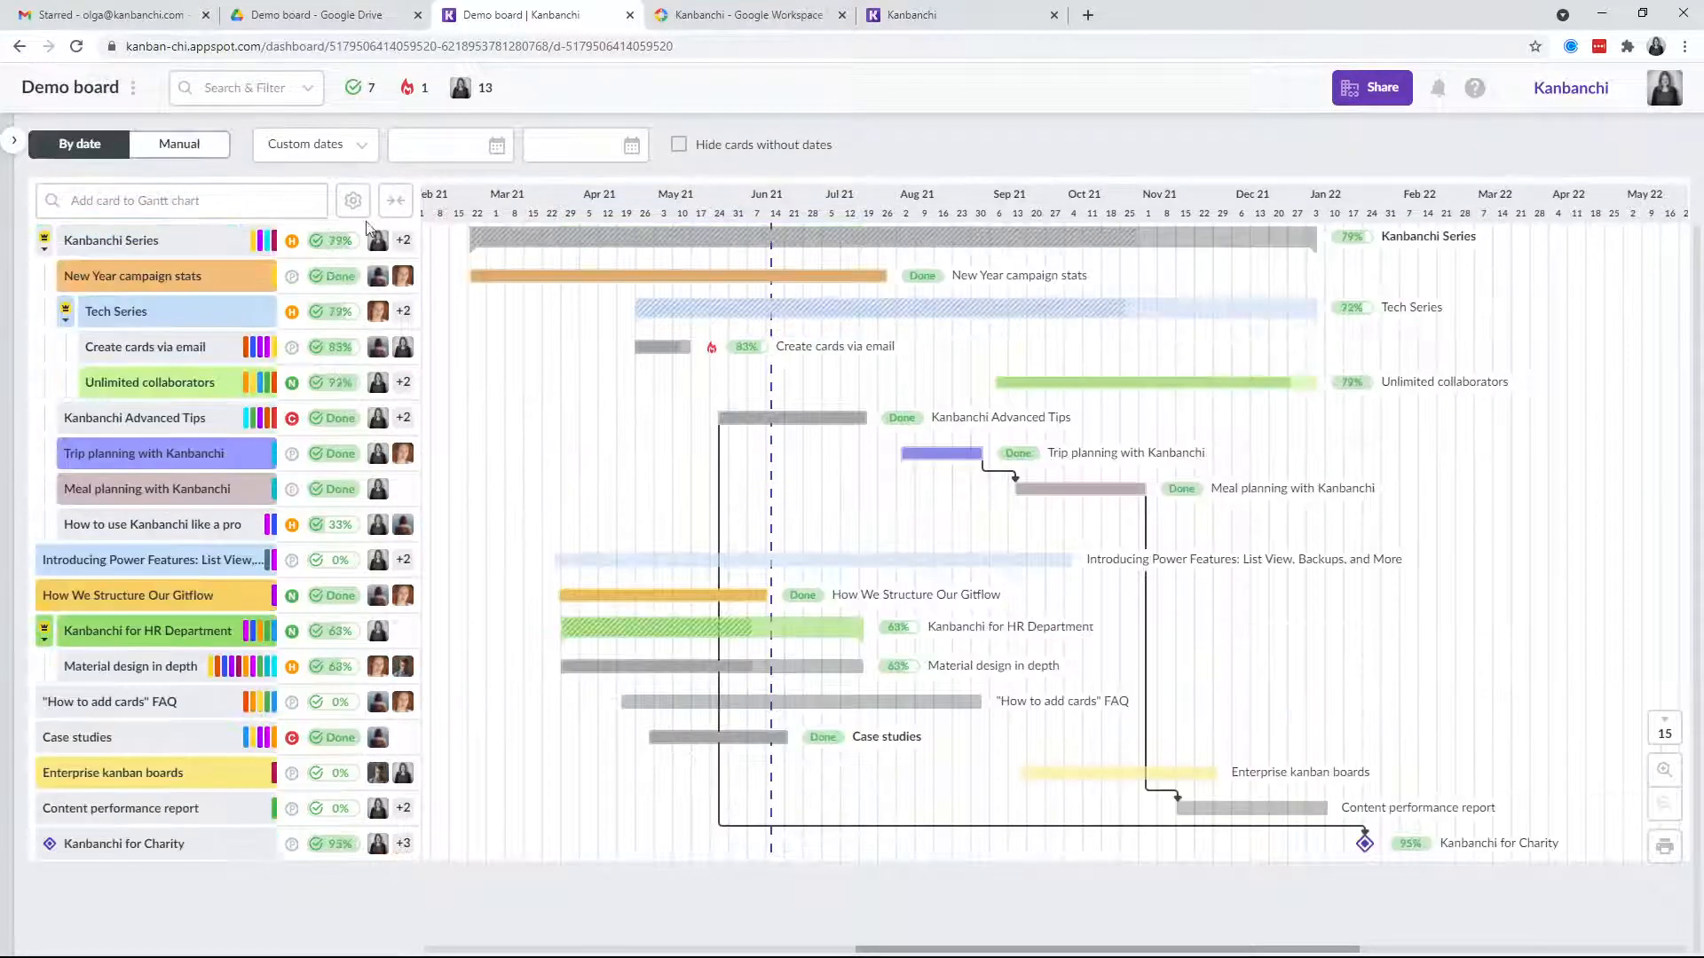
left_click(353, 202)
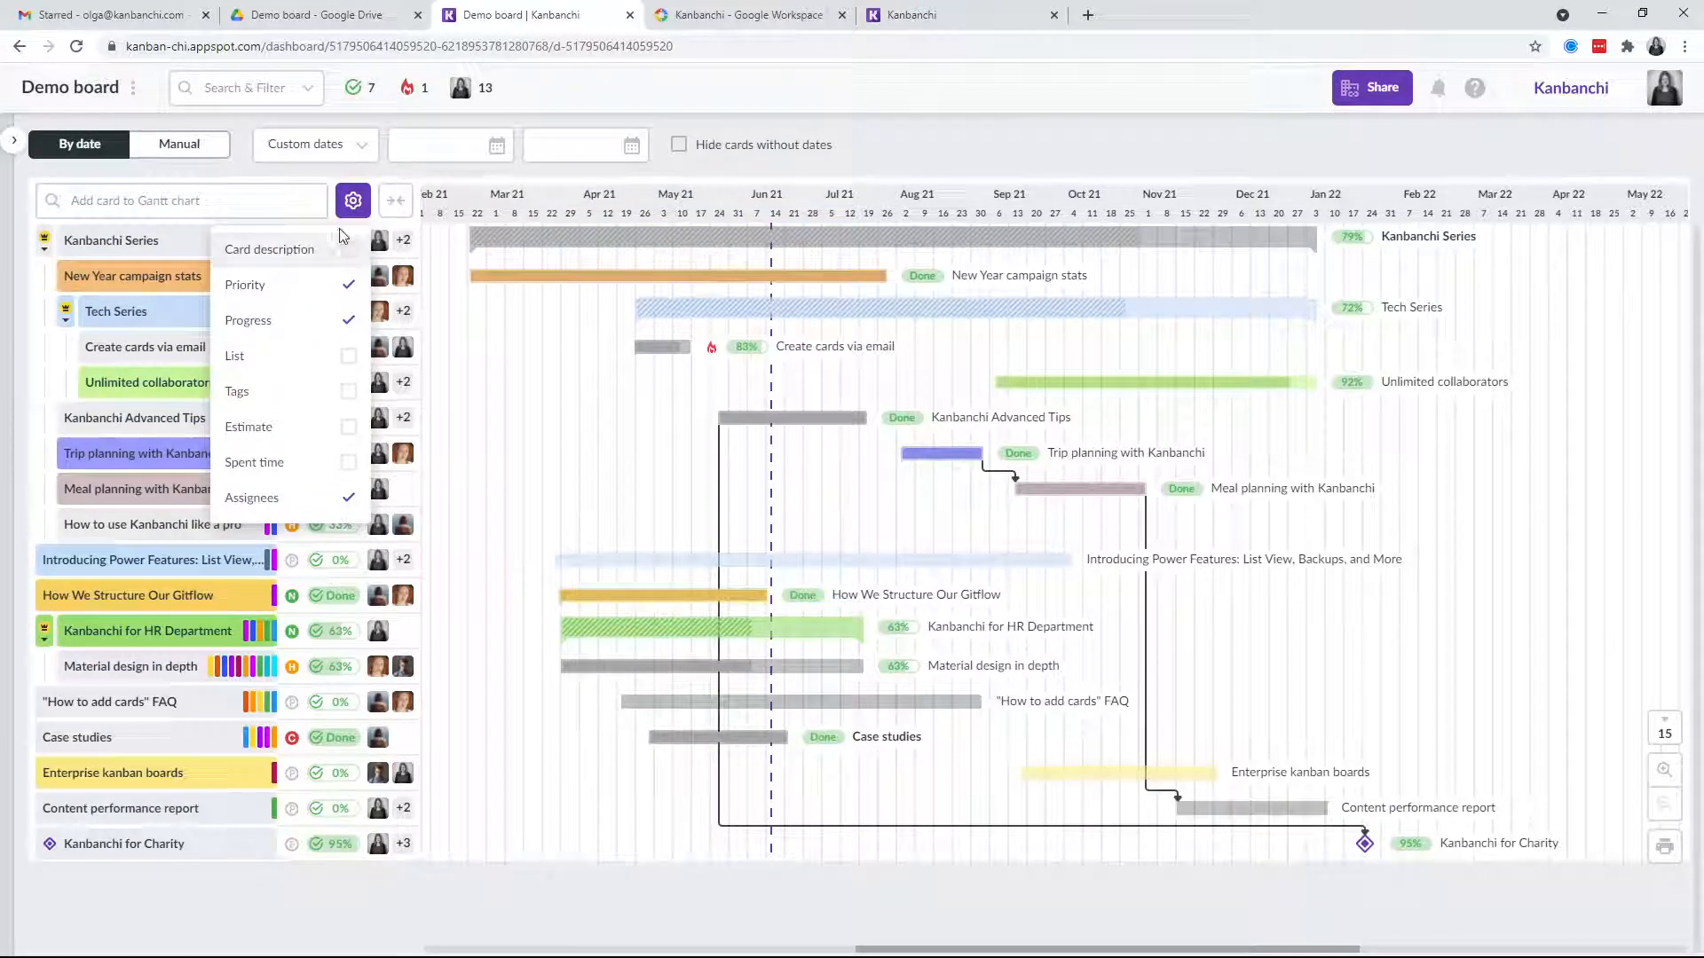
left_click(353, 204)
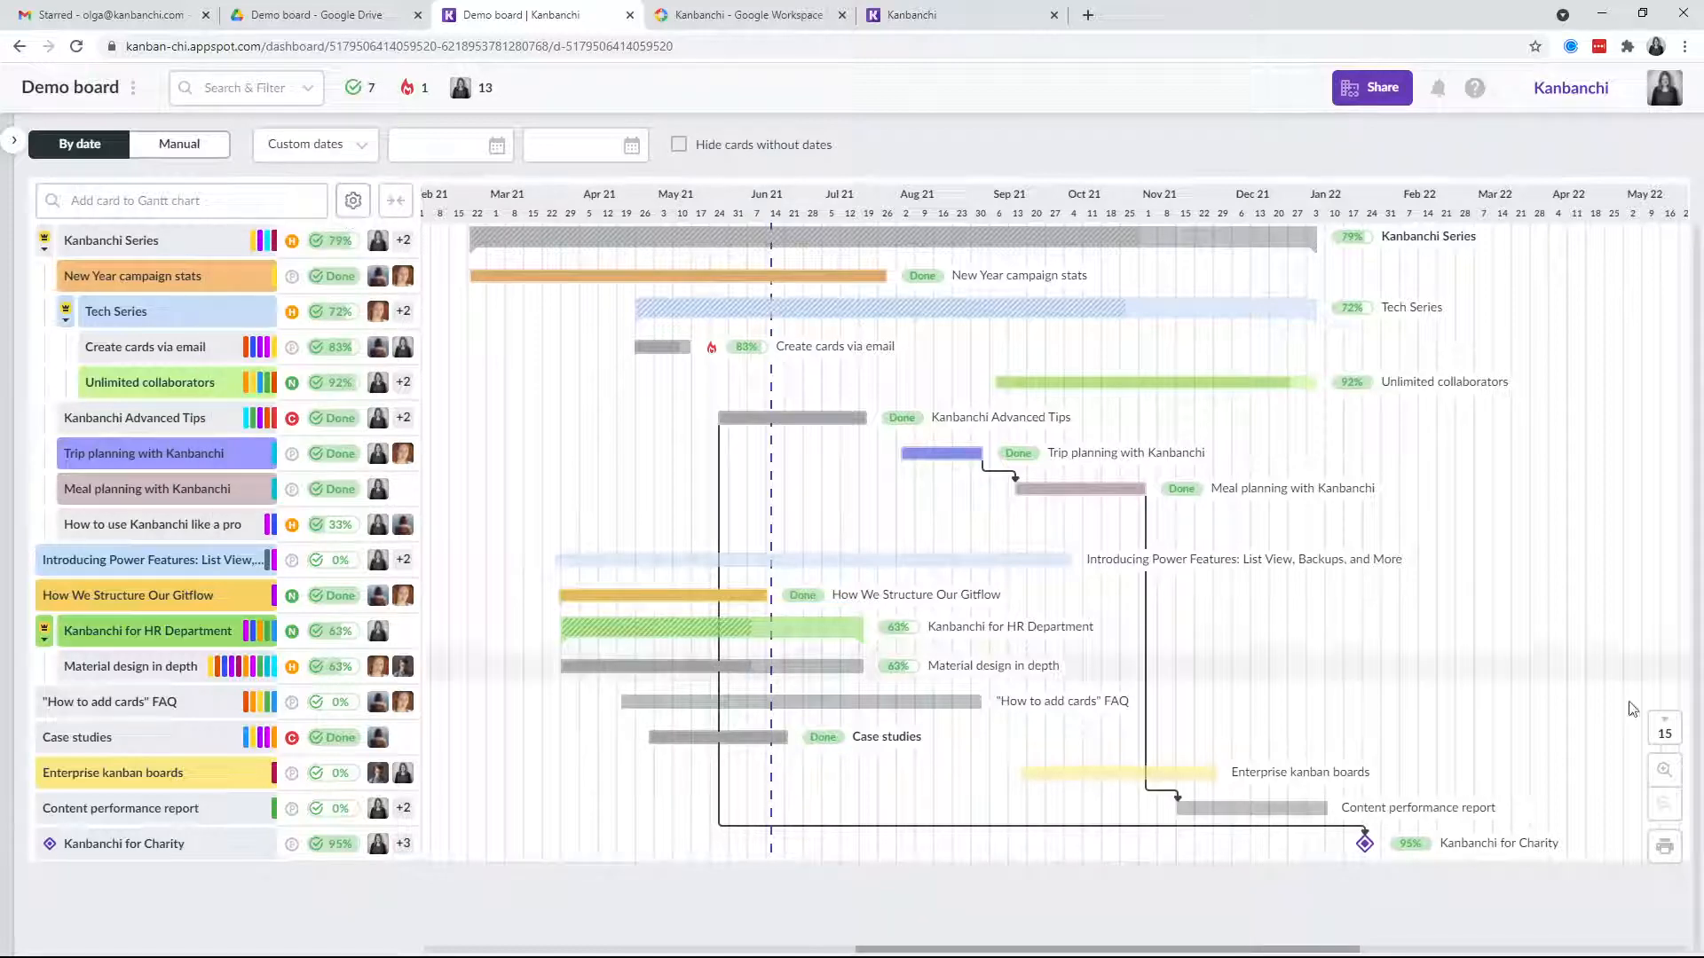
Step: Zoom in the Gantt timeline on the present day and check the print settings without printing
scroll(1242, 619, "right", 3)
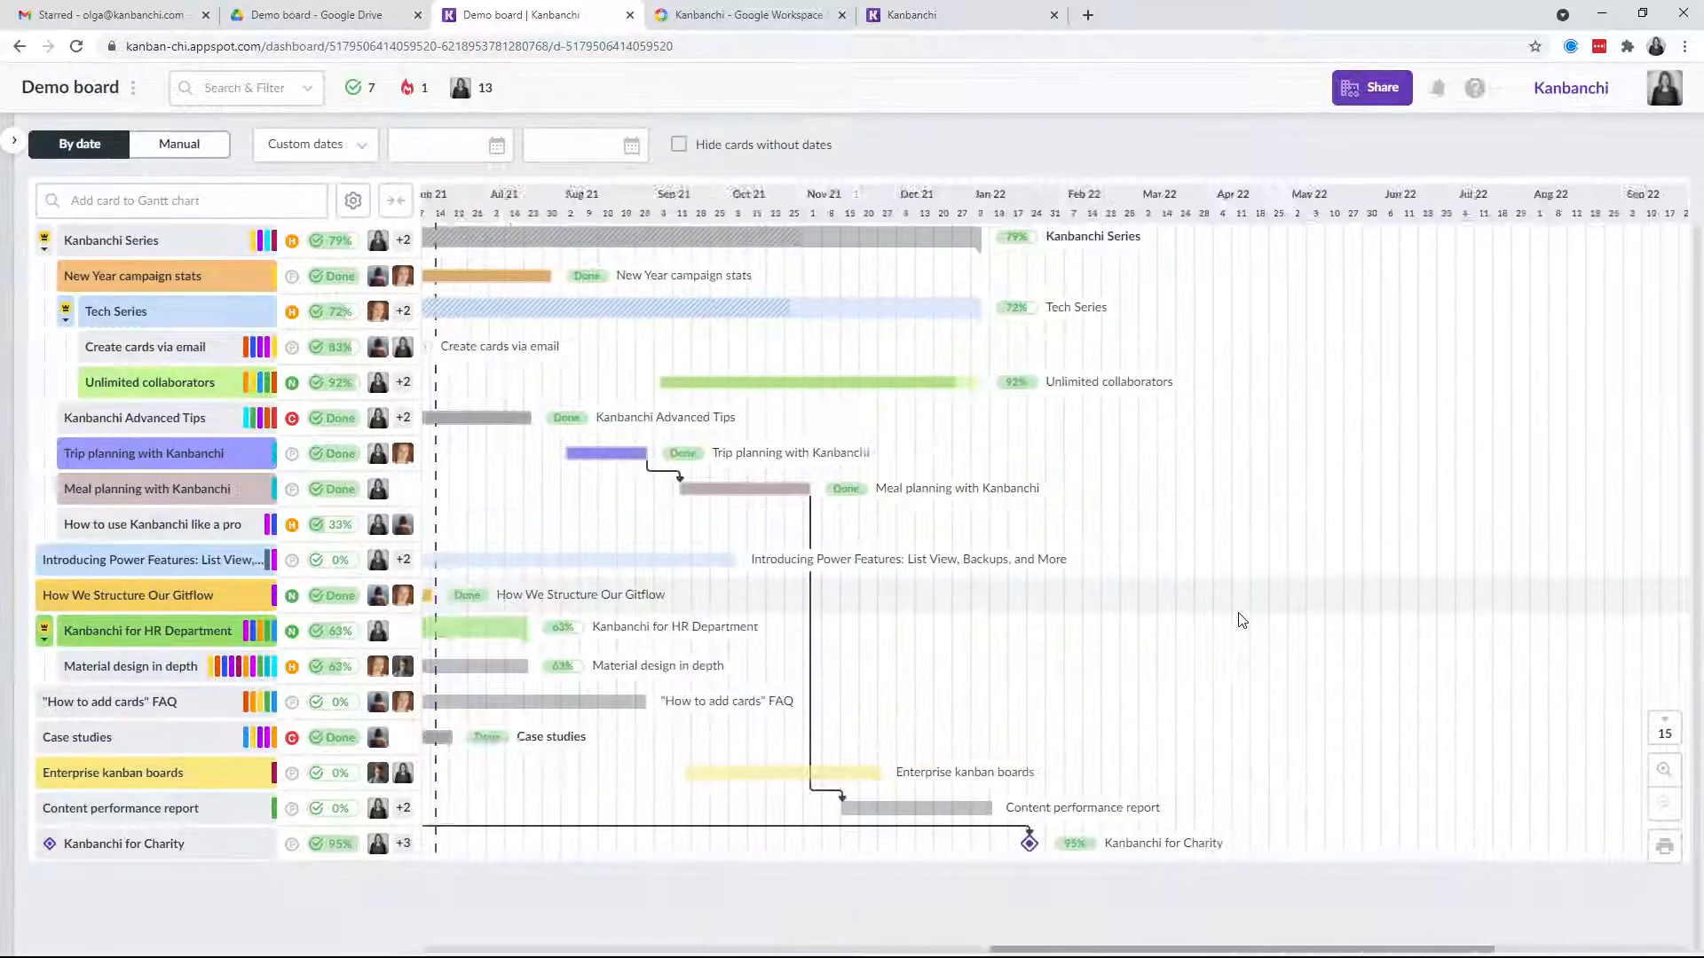
left_click(1664, 781)
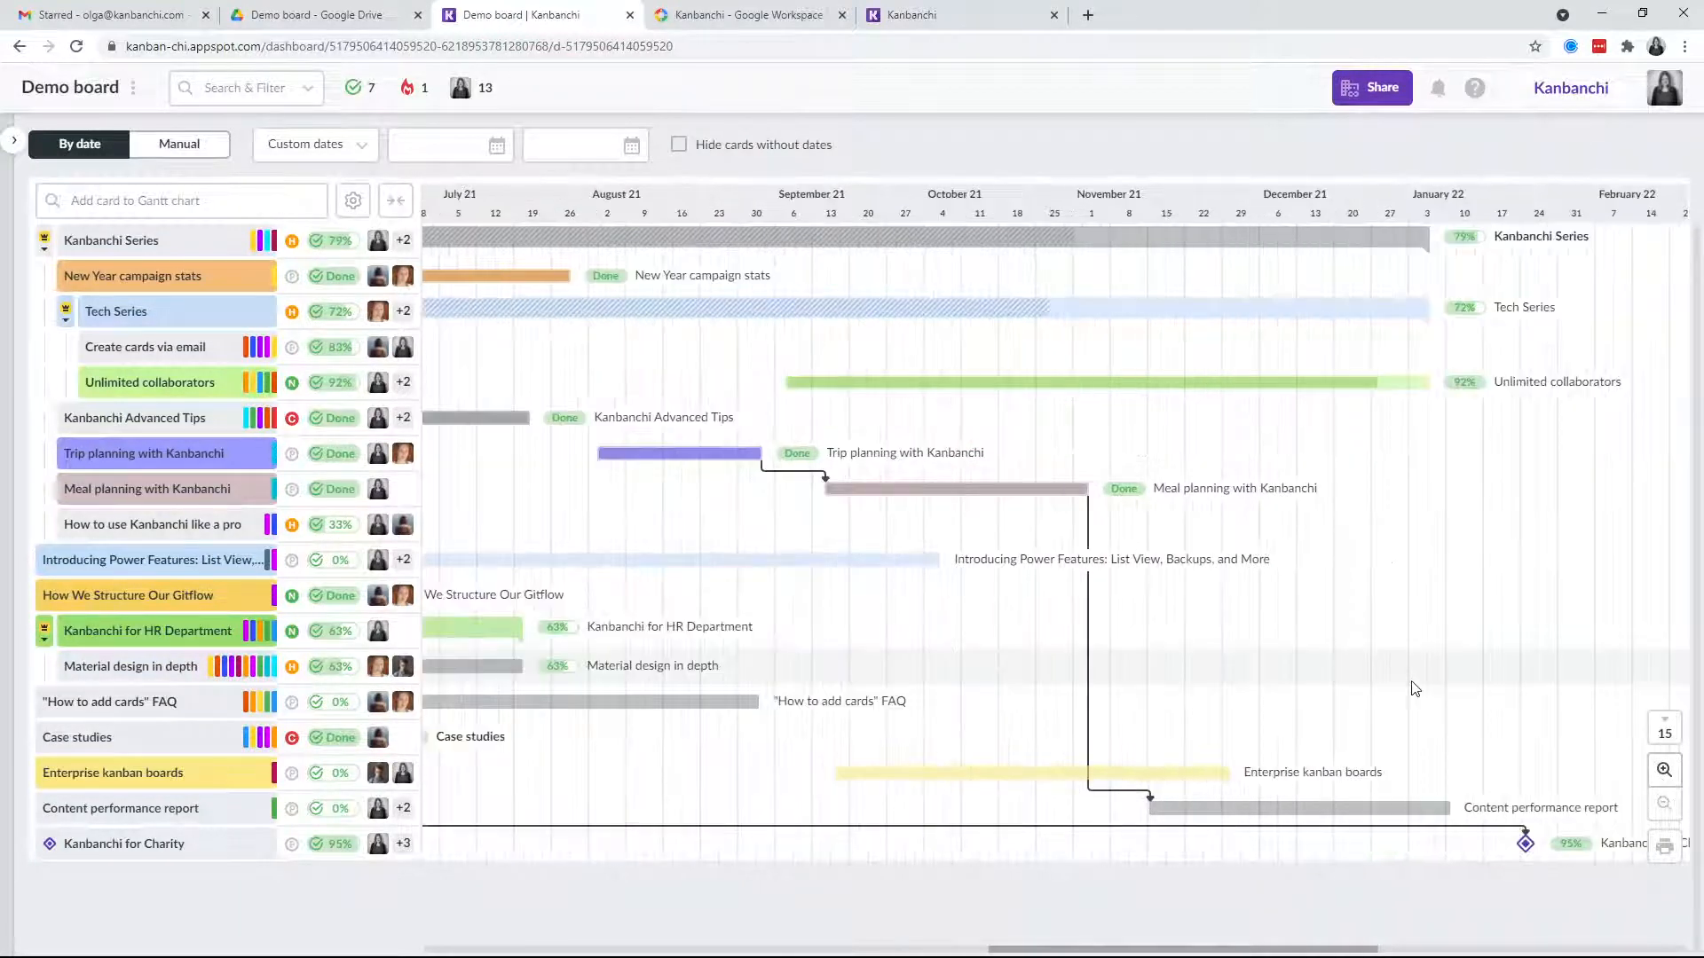
left_click(1673, 738)
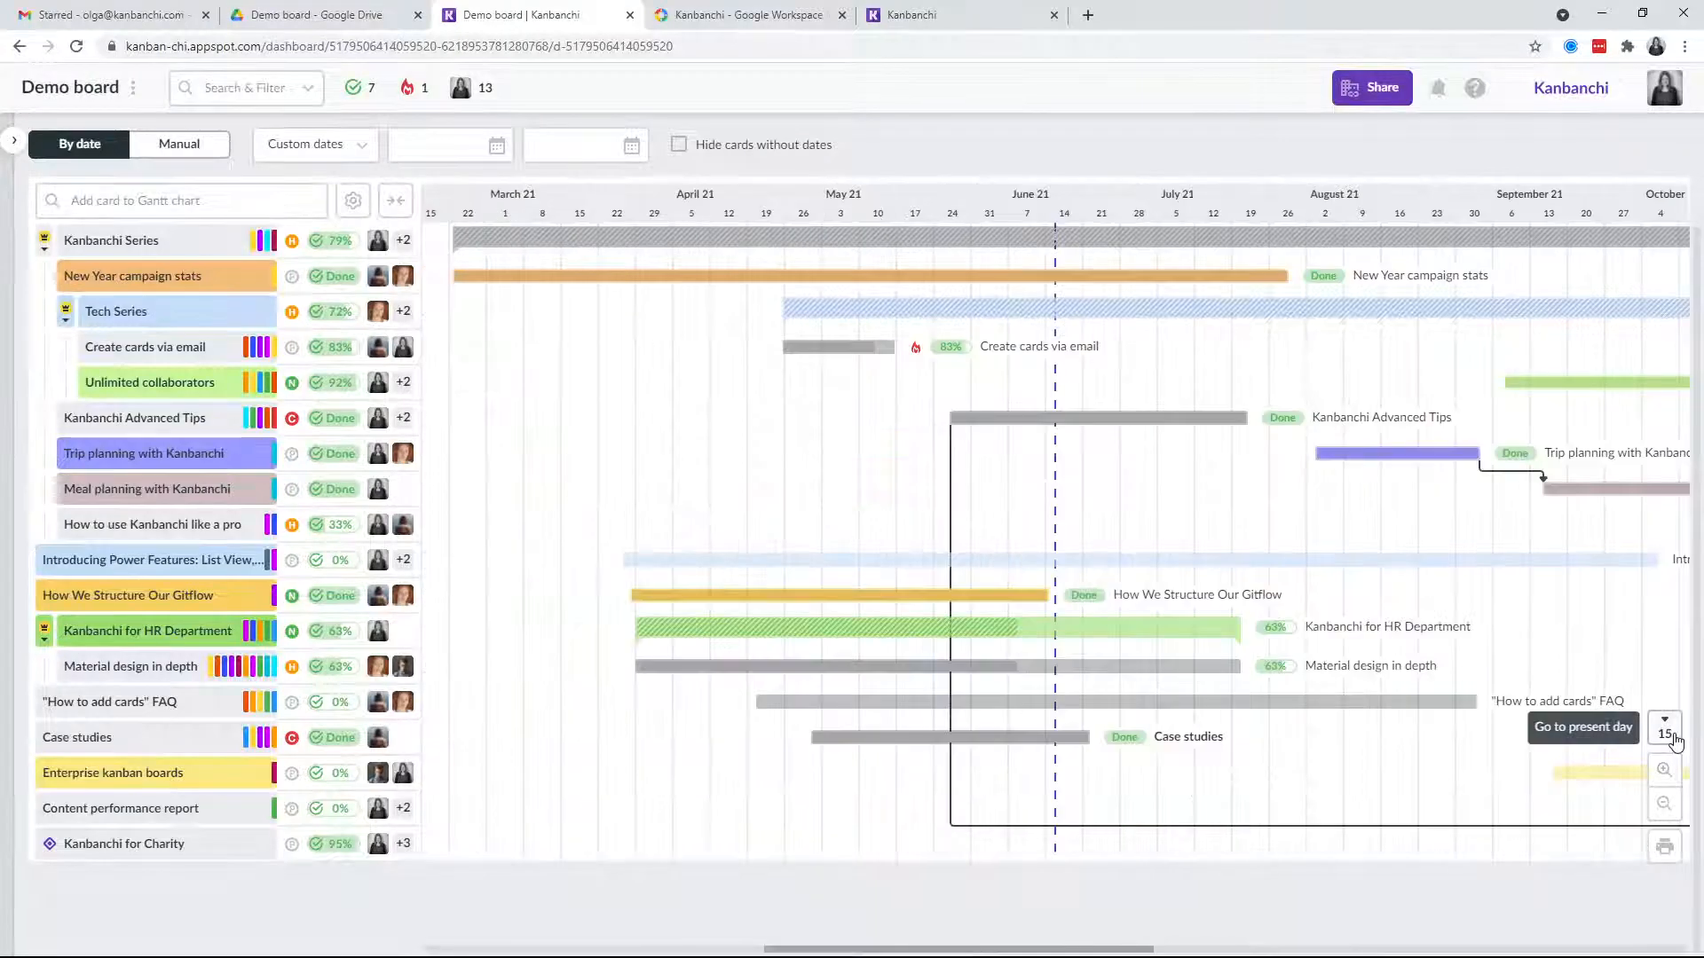
left_click(1665, 848)
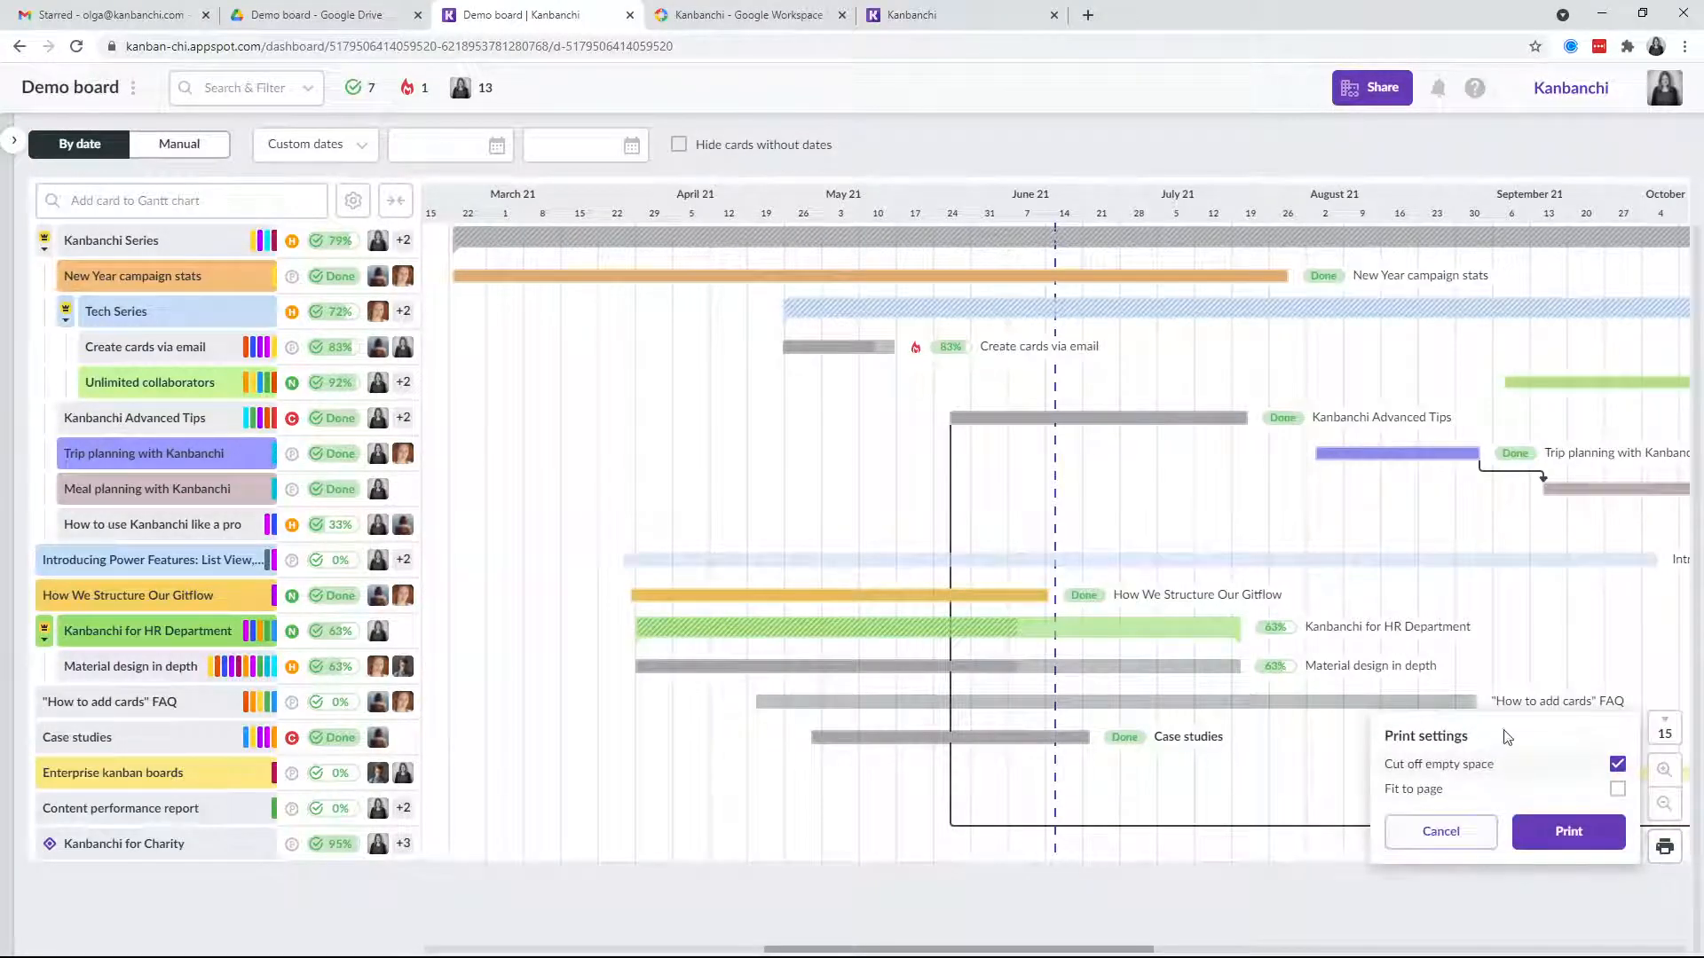
left_click(1441, 834)
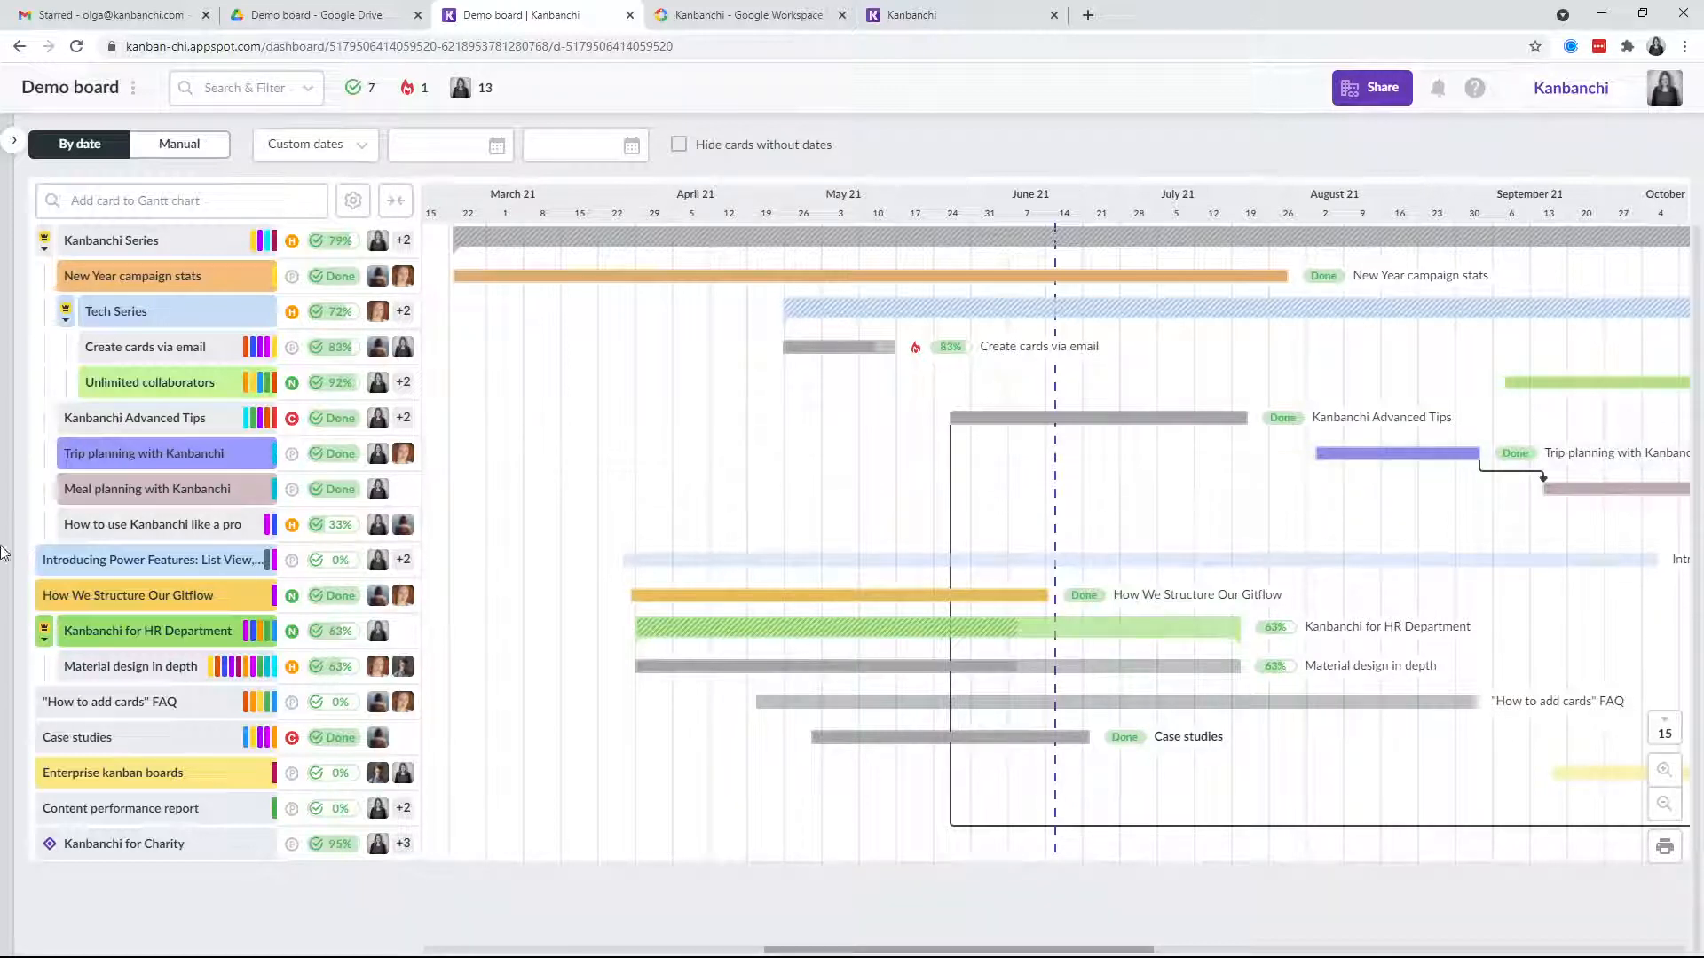
Step: Switch Demo board to the List view and look through its cards and their columns
mouse_move(6, 552)
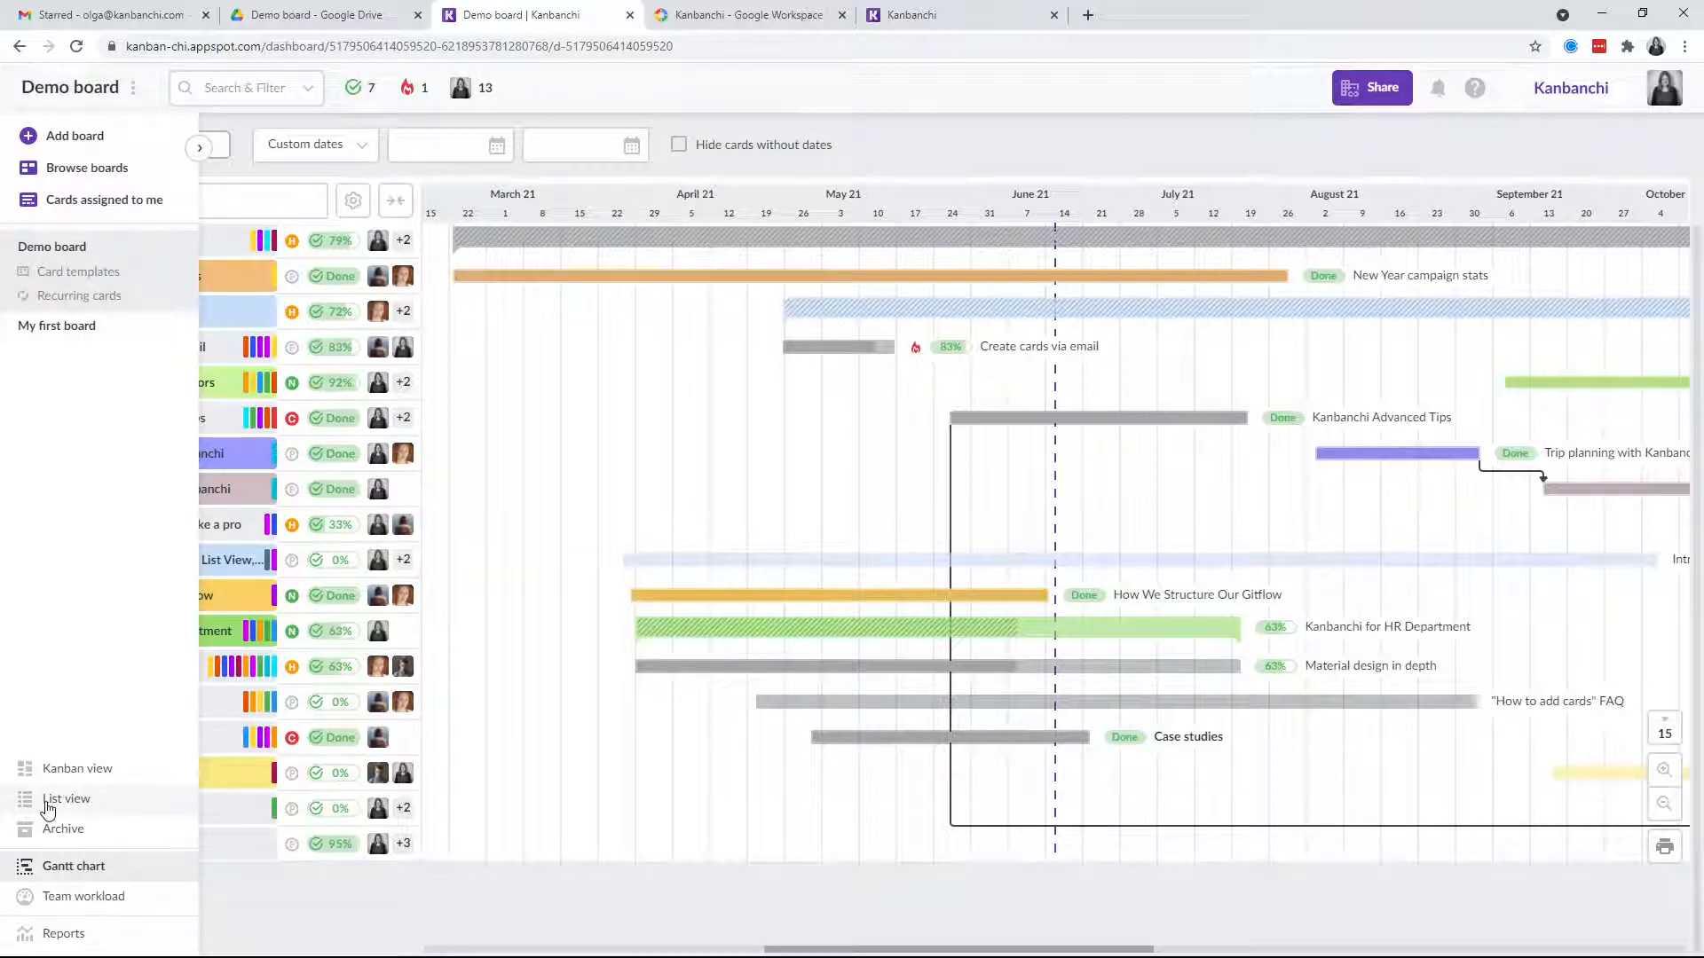
left_click(49, 803)
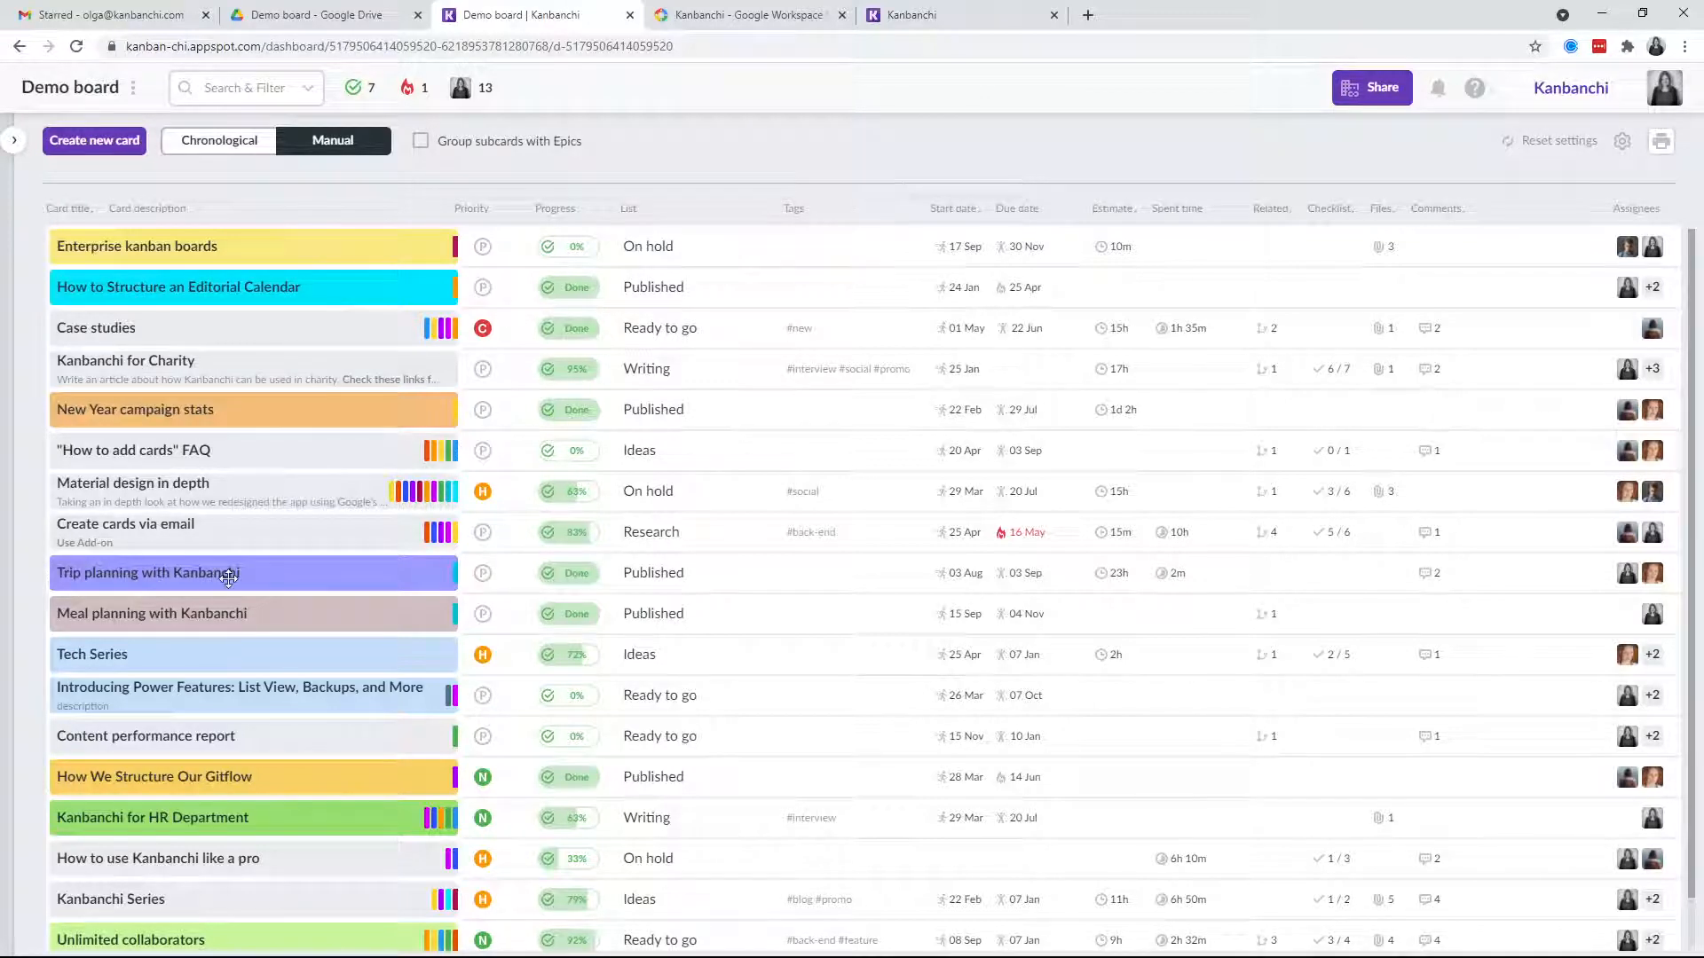
scroll(228, 577, "down", 1)
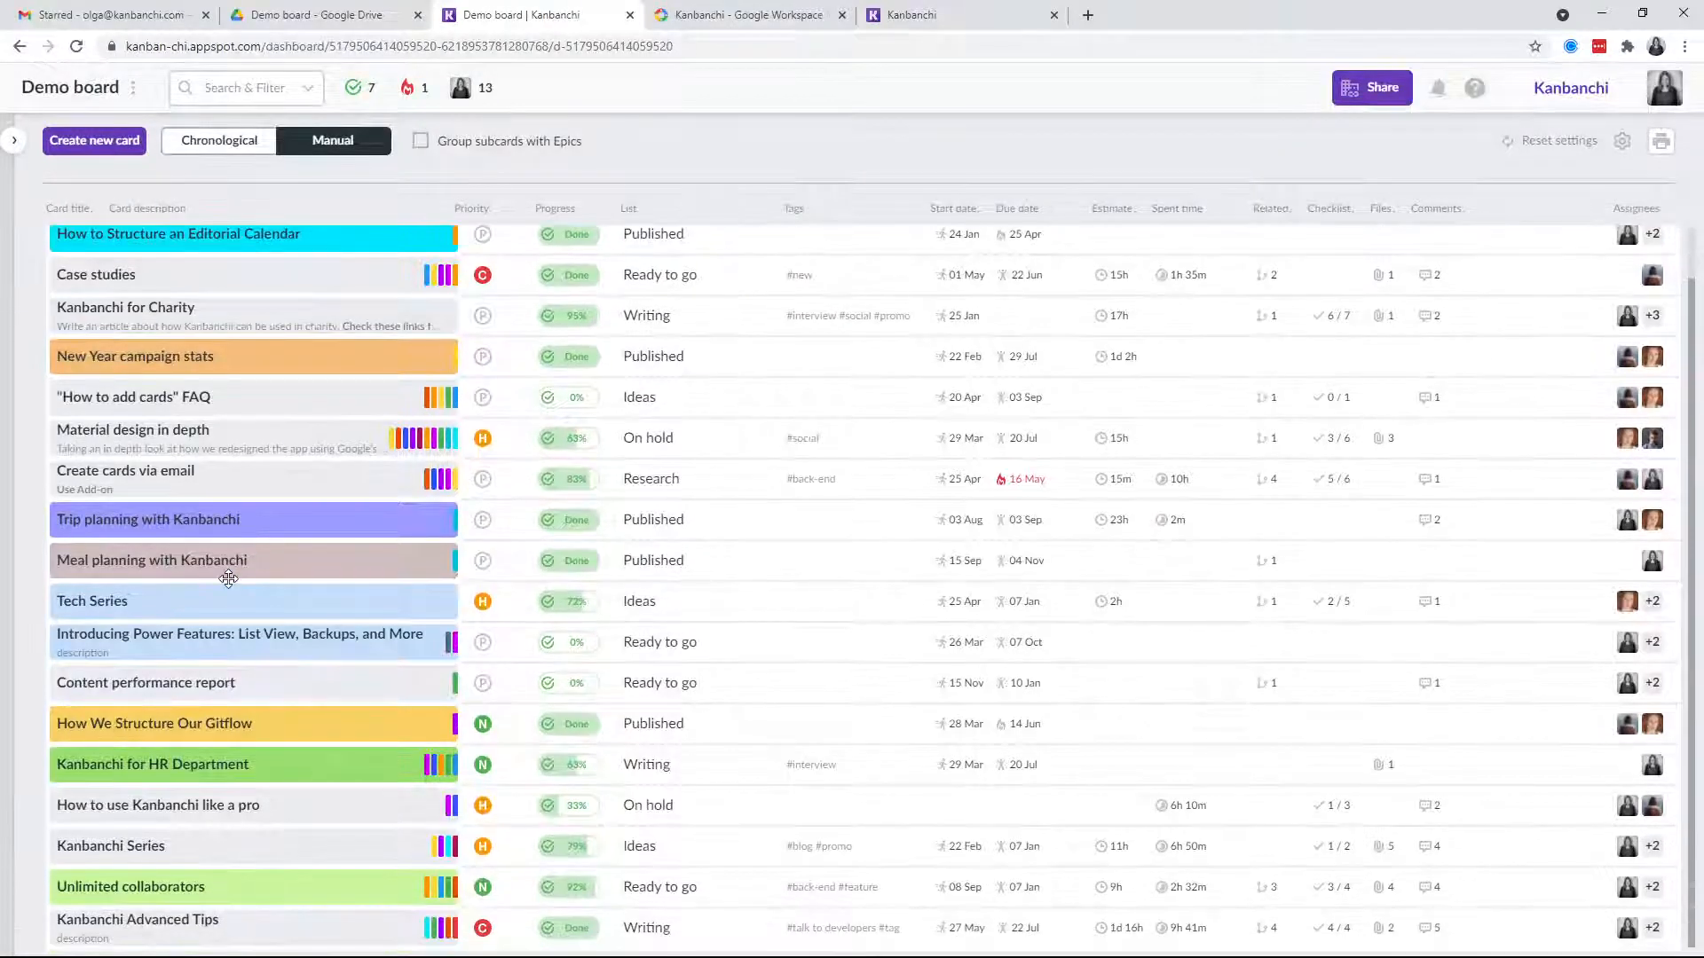
scroll(228, 578, "up", 1)
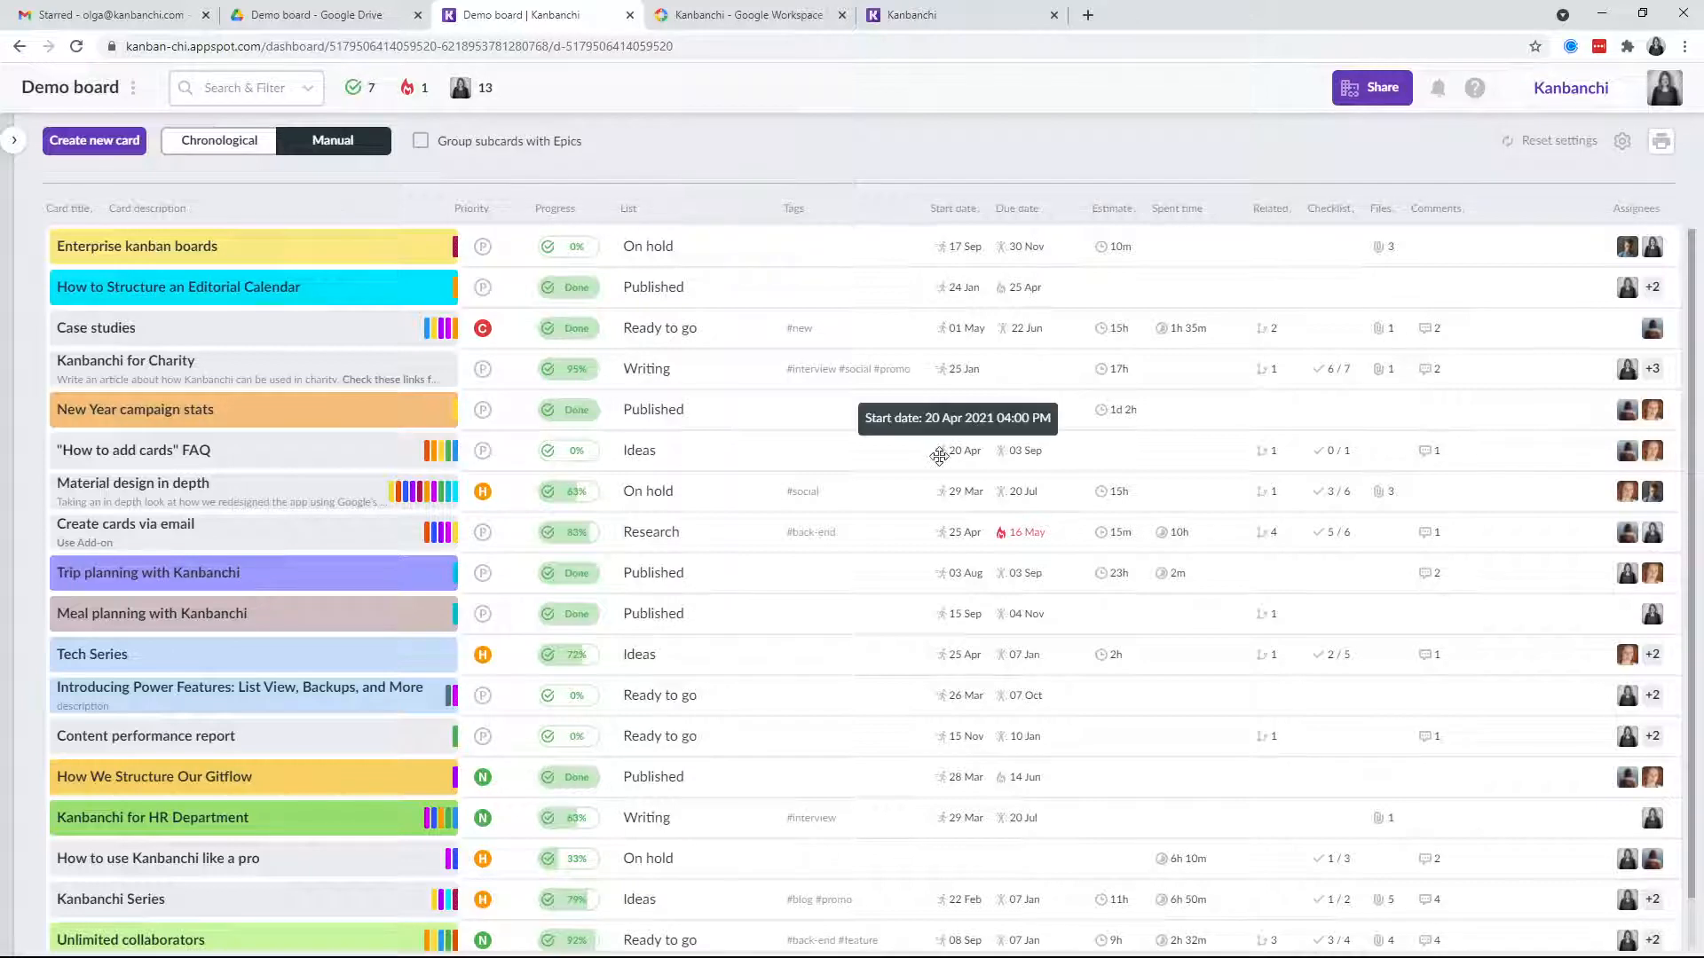
Step: Sort the cards by priority, by progress, and finally by list
left_click(473, 210)
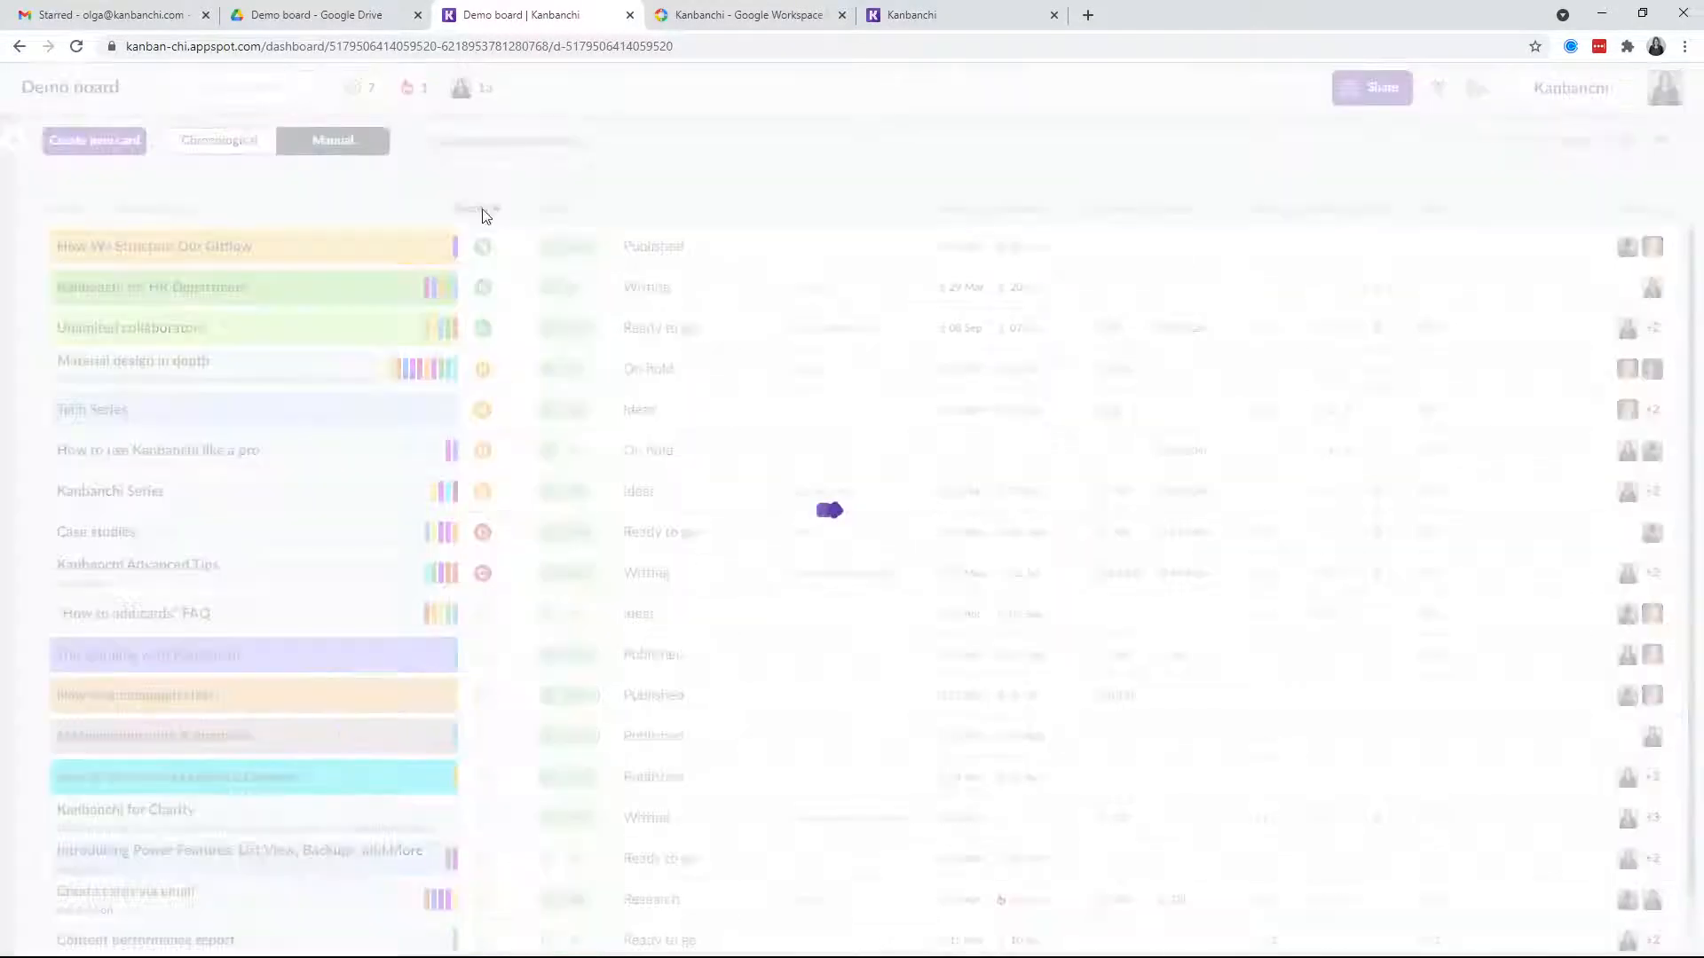
left_click(557, 210)
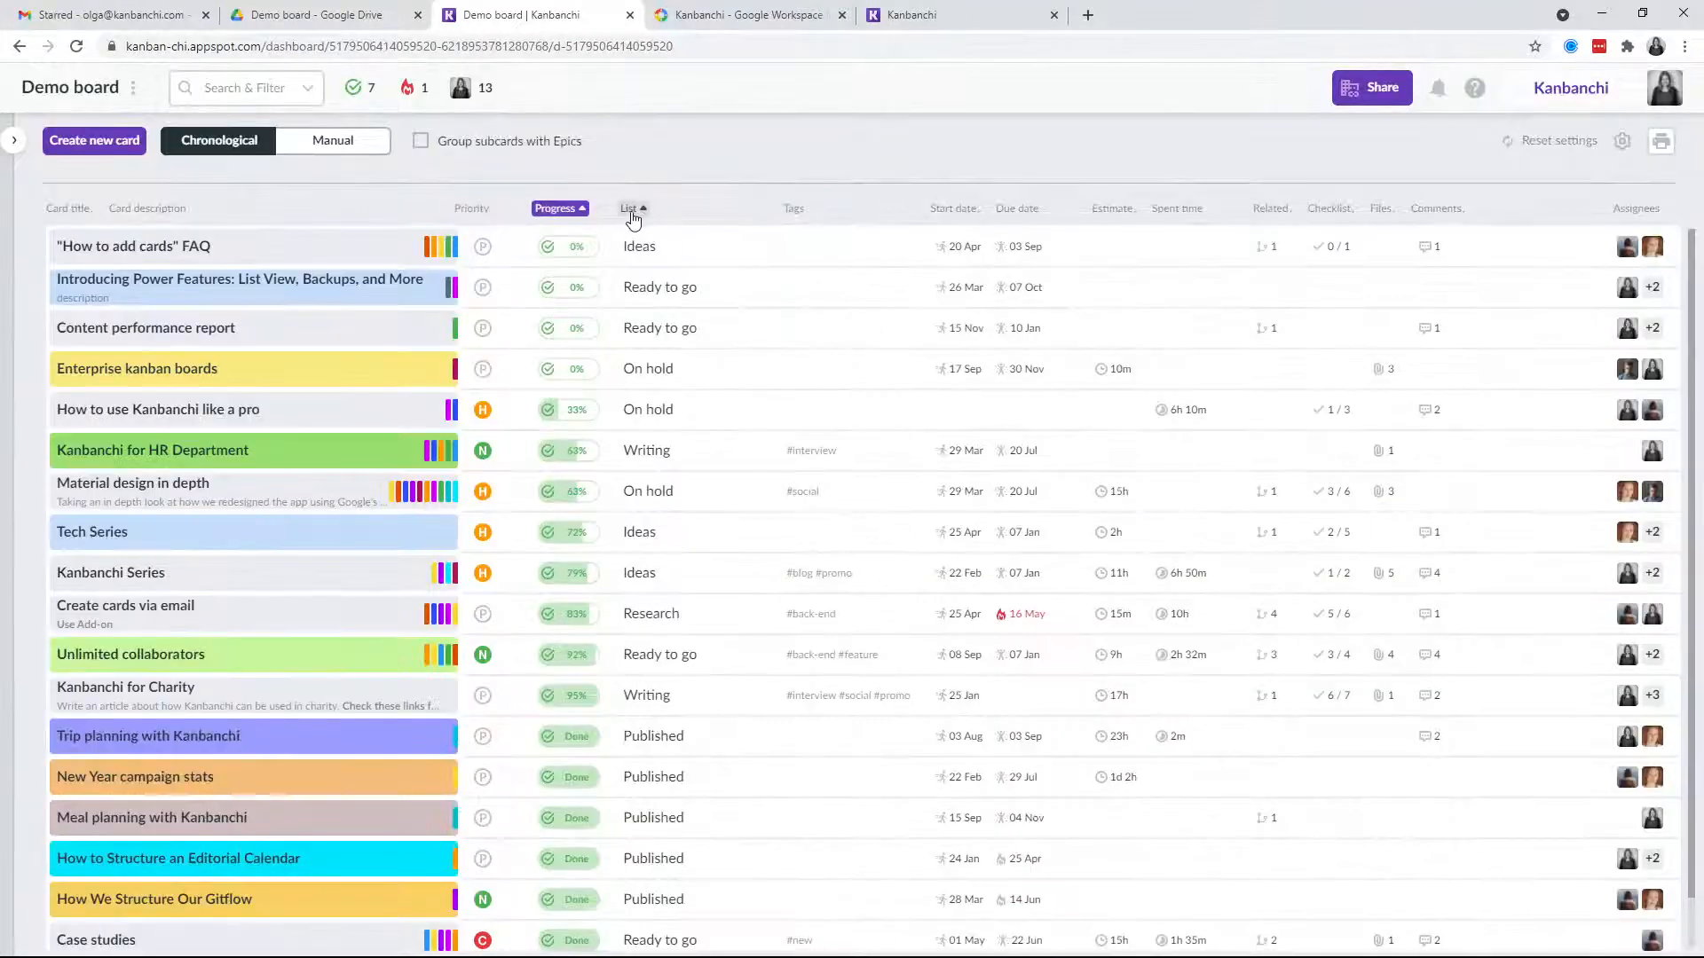
left_click(633, 215)
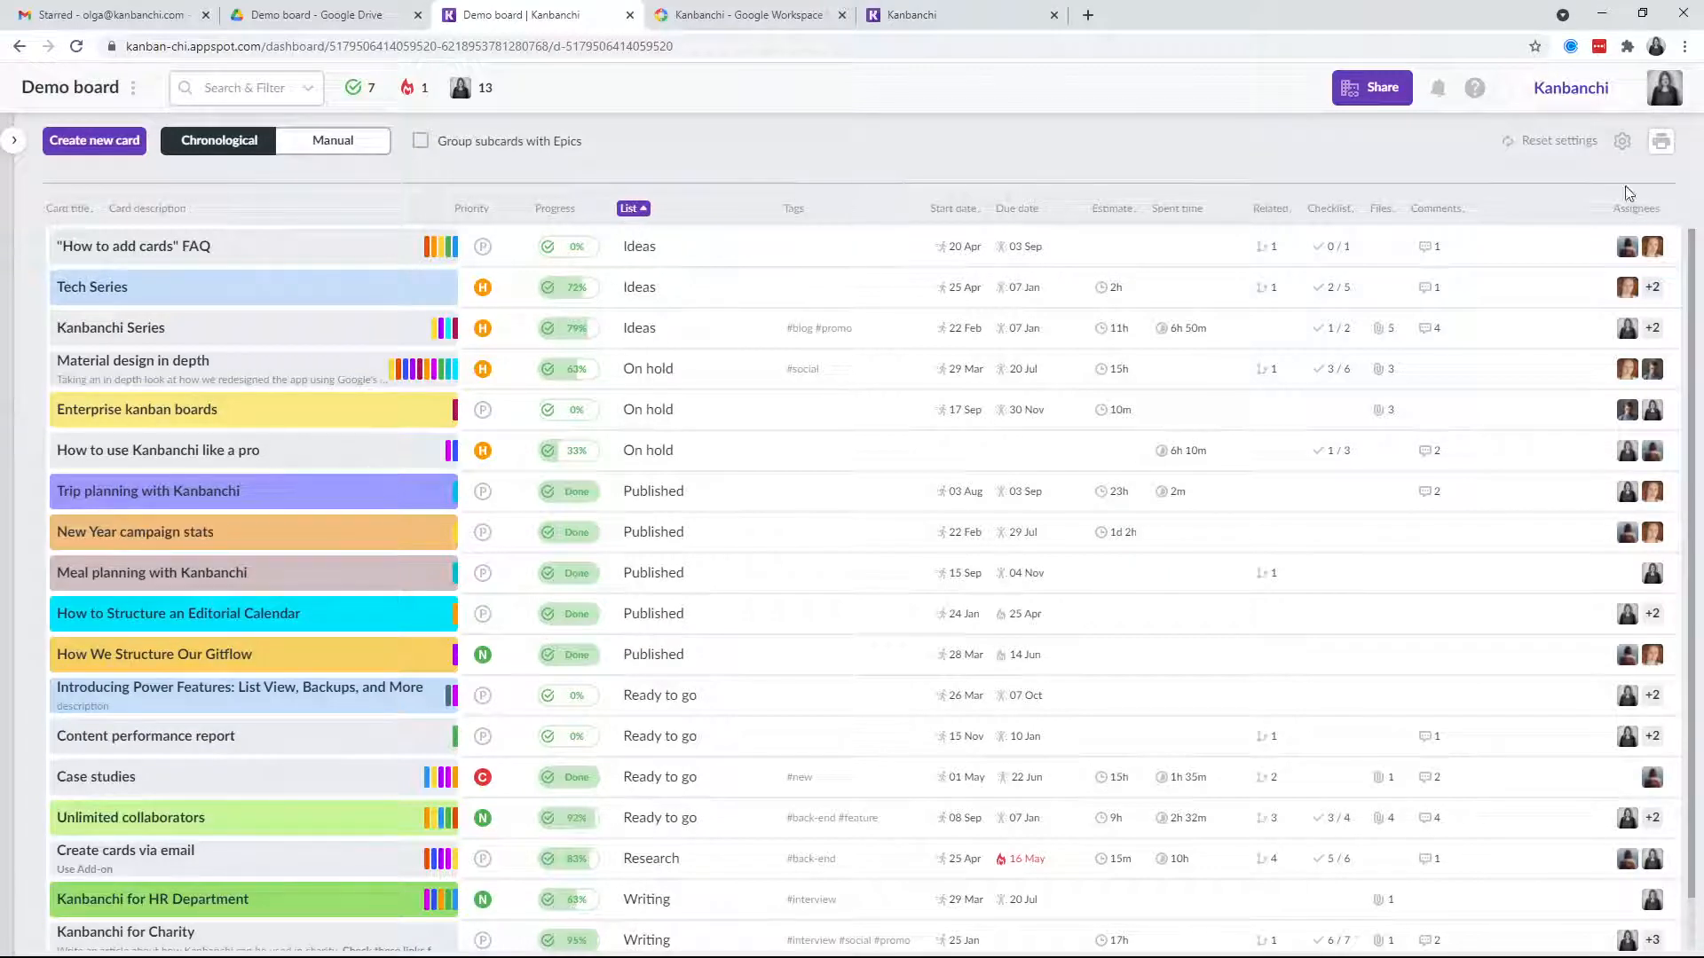
Step: Hide the Checklist and List columns, keeping card descriptions shown
left_click(1622, 144)
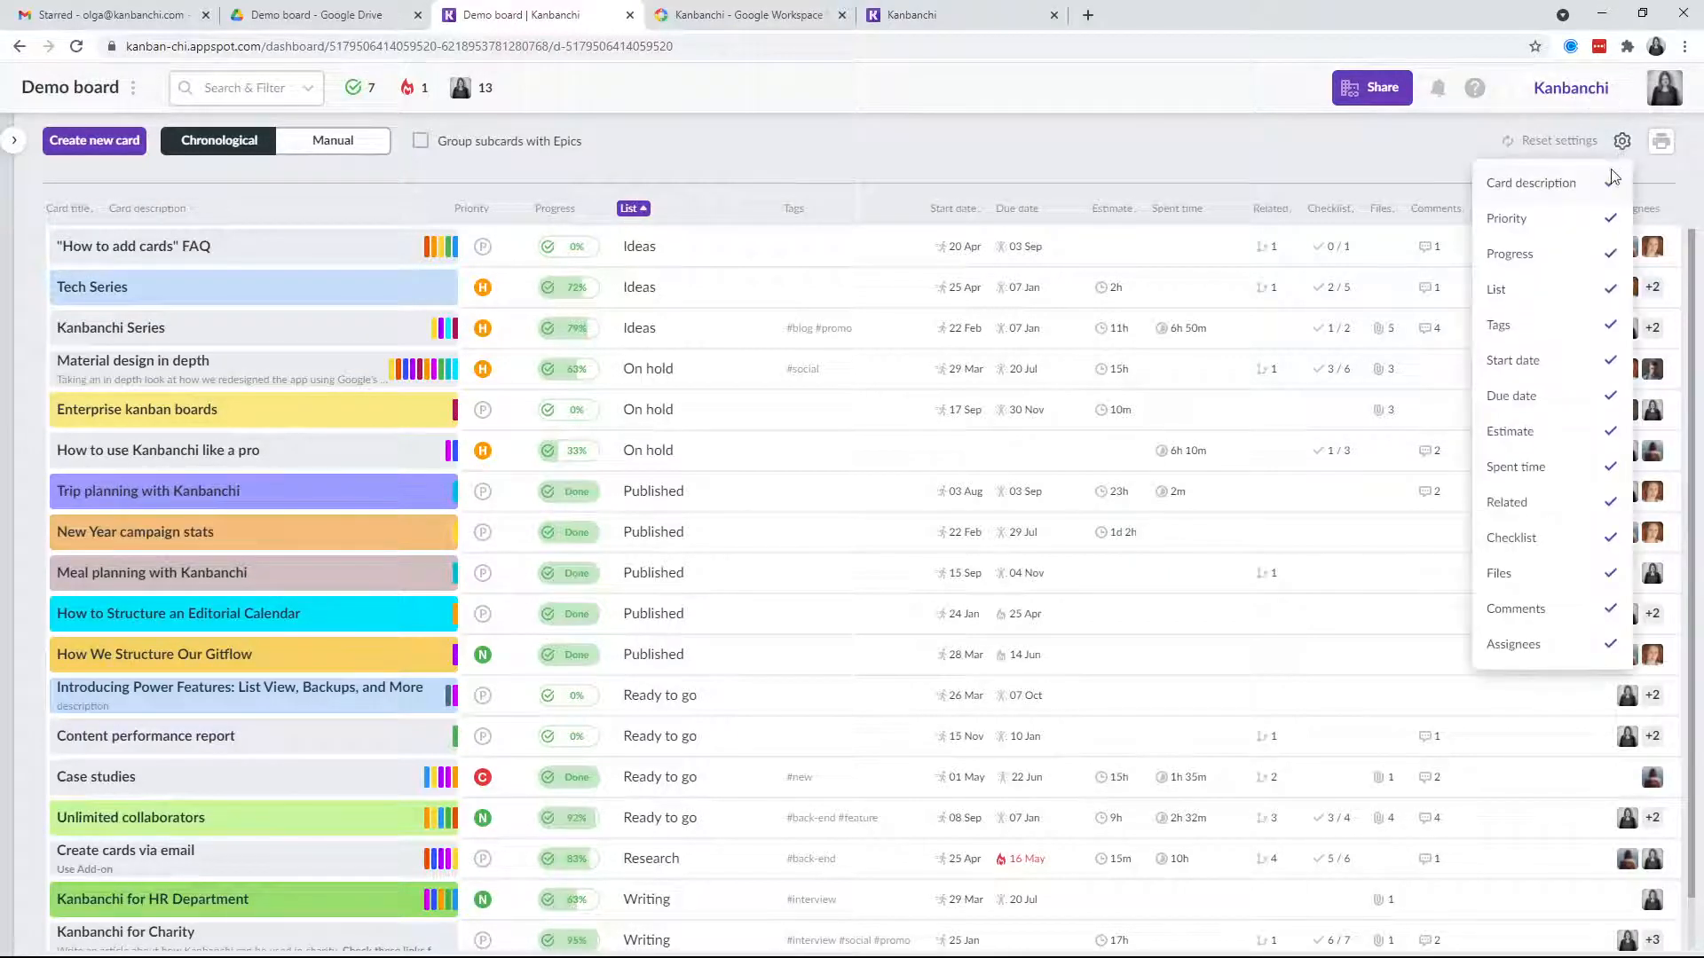
left_click(1612, 183)
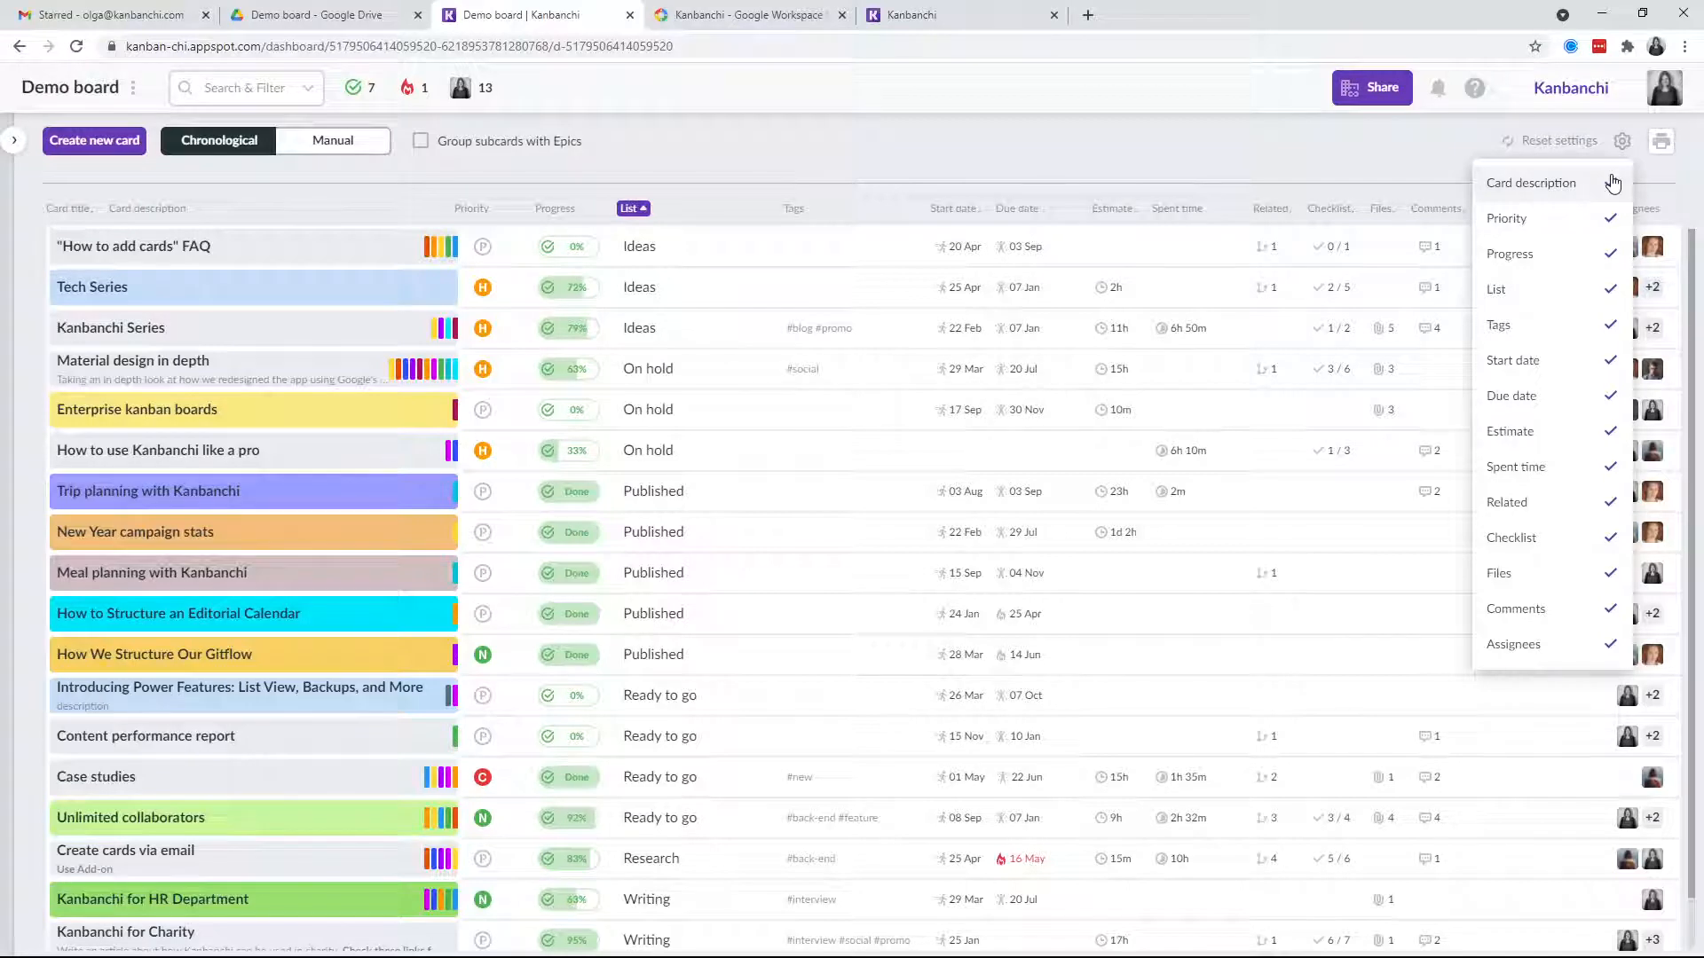
left_click(1612, 182)
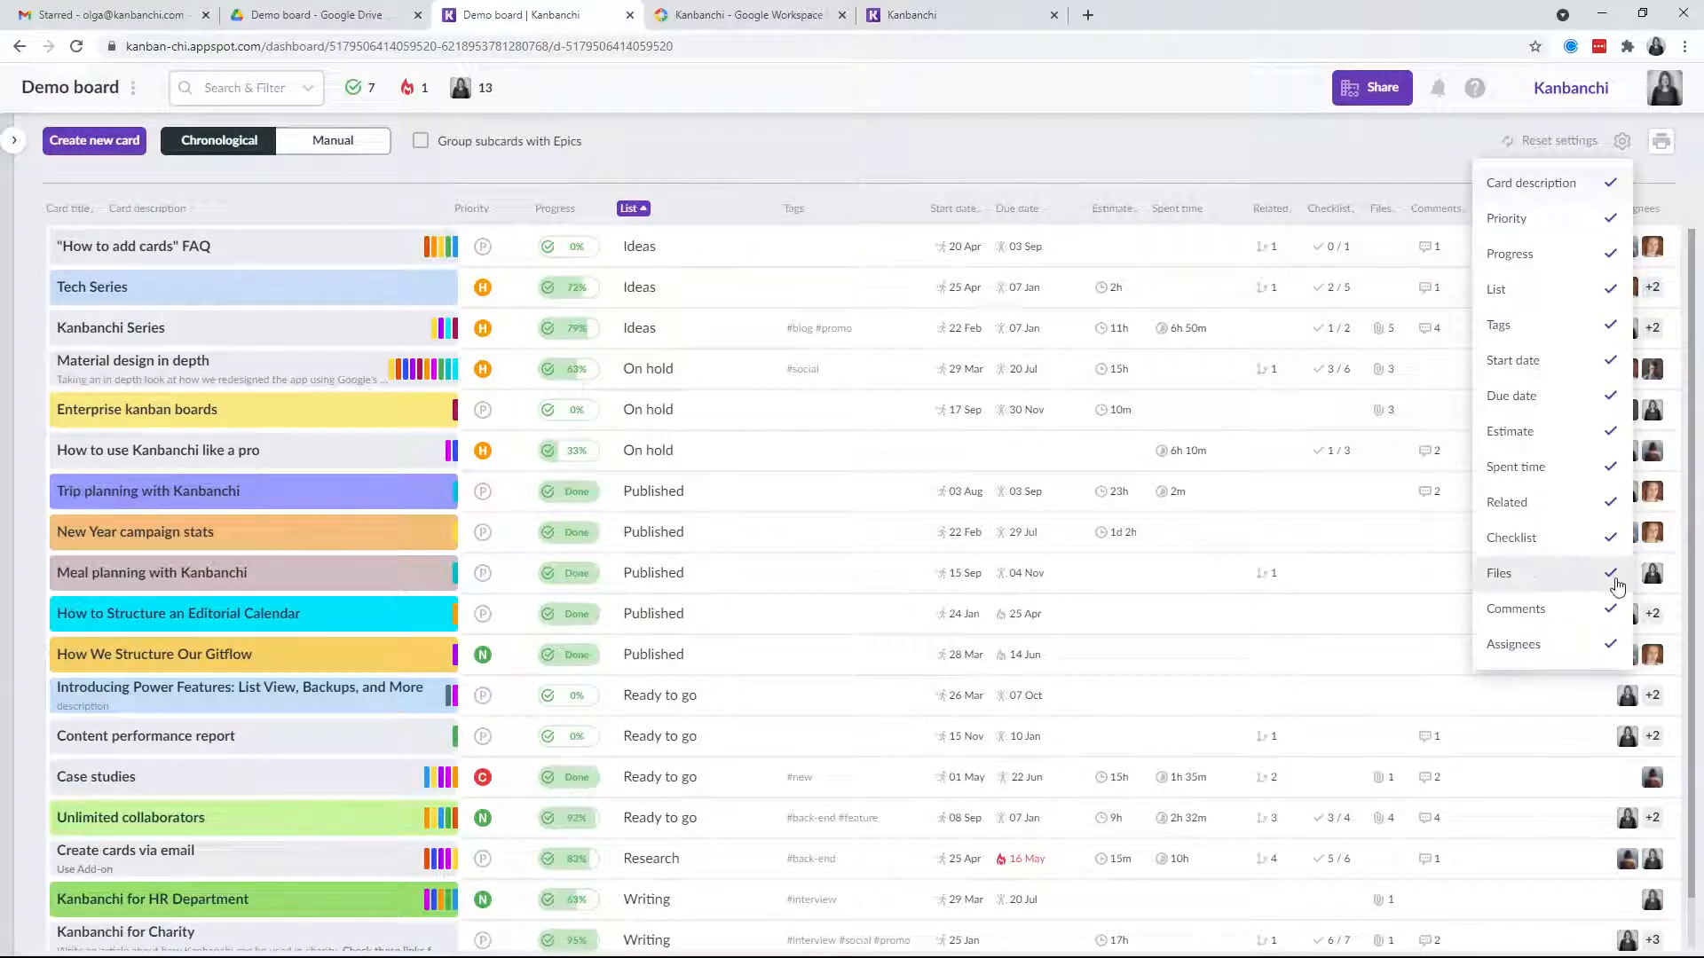
left_click(1611, 541)
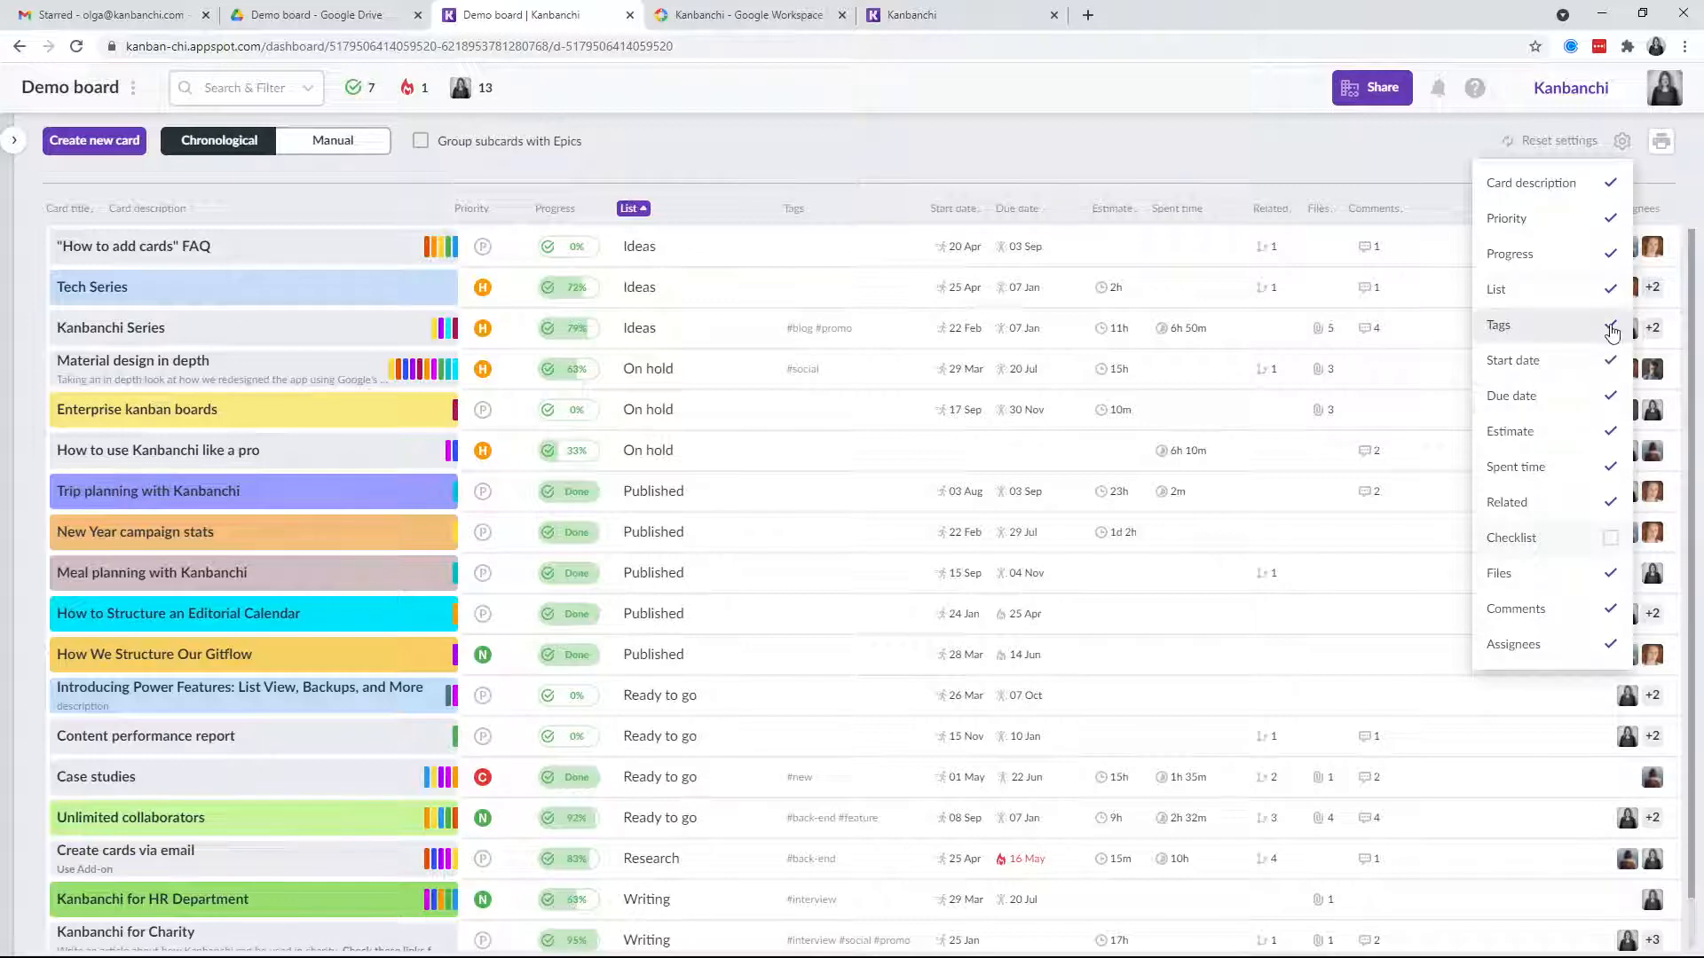
left_click(1612, 290)
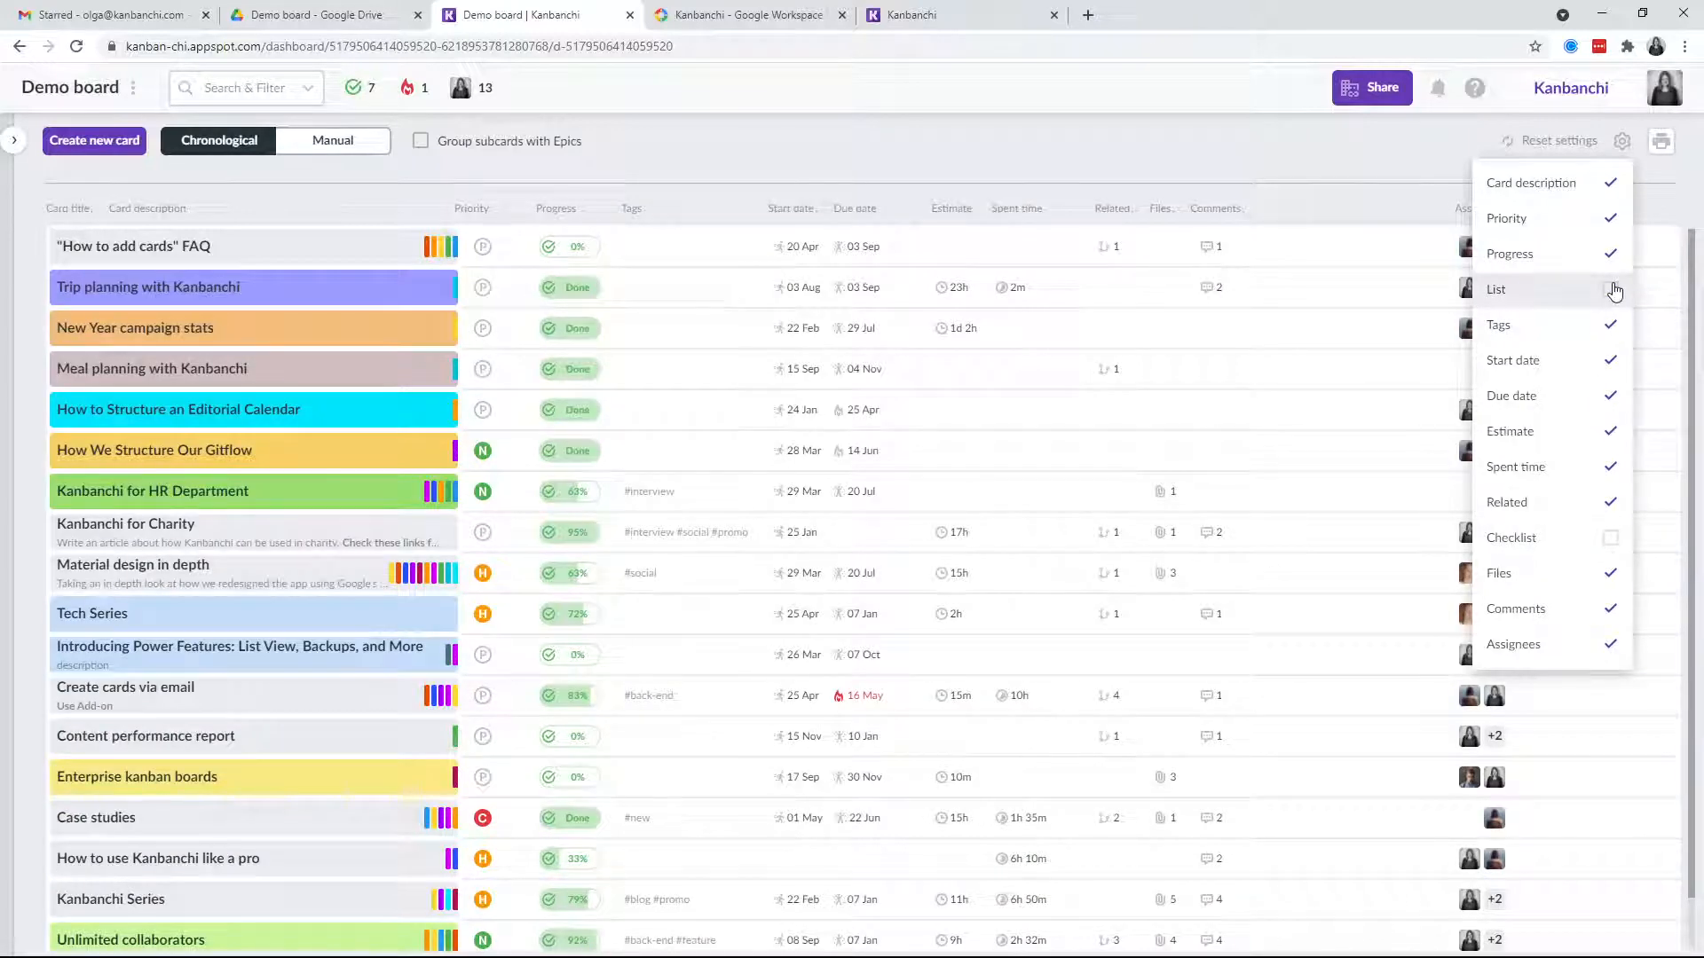
left_click(1269, 131)
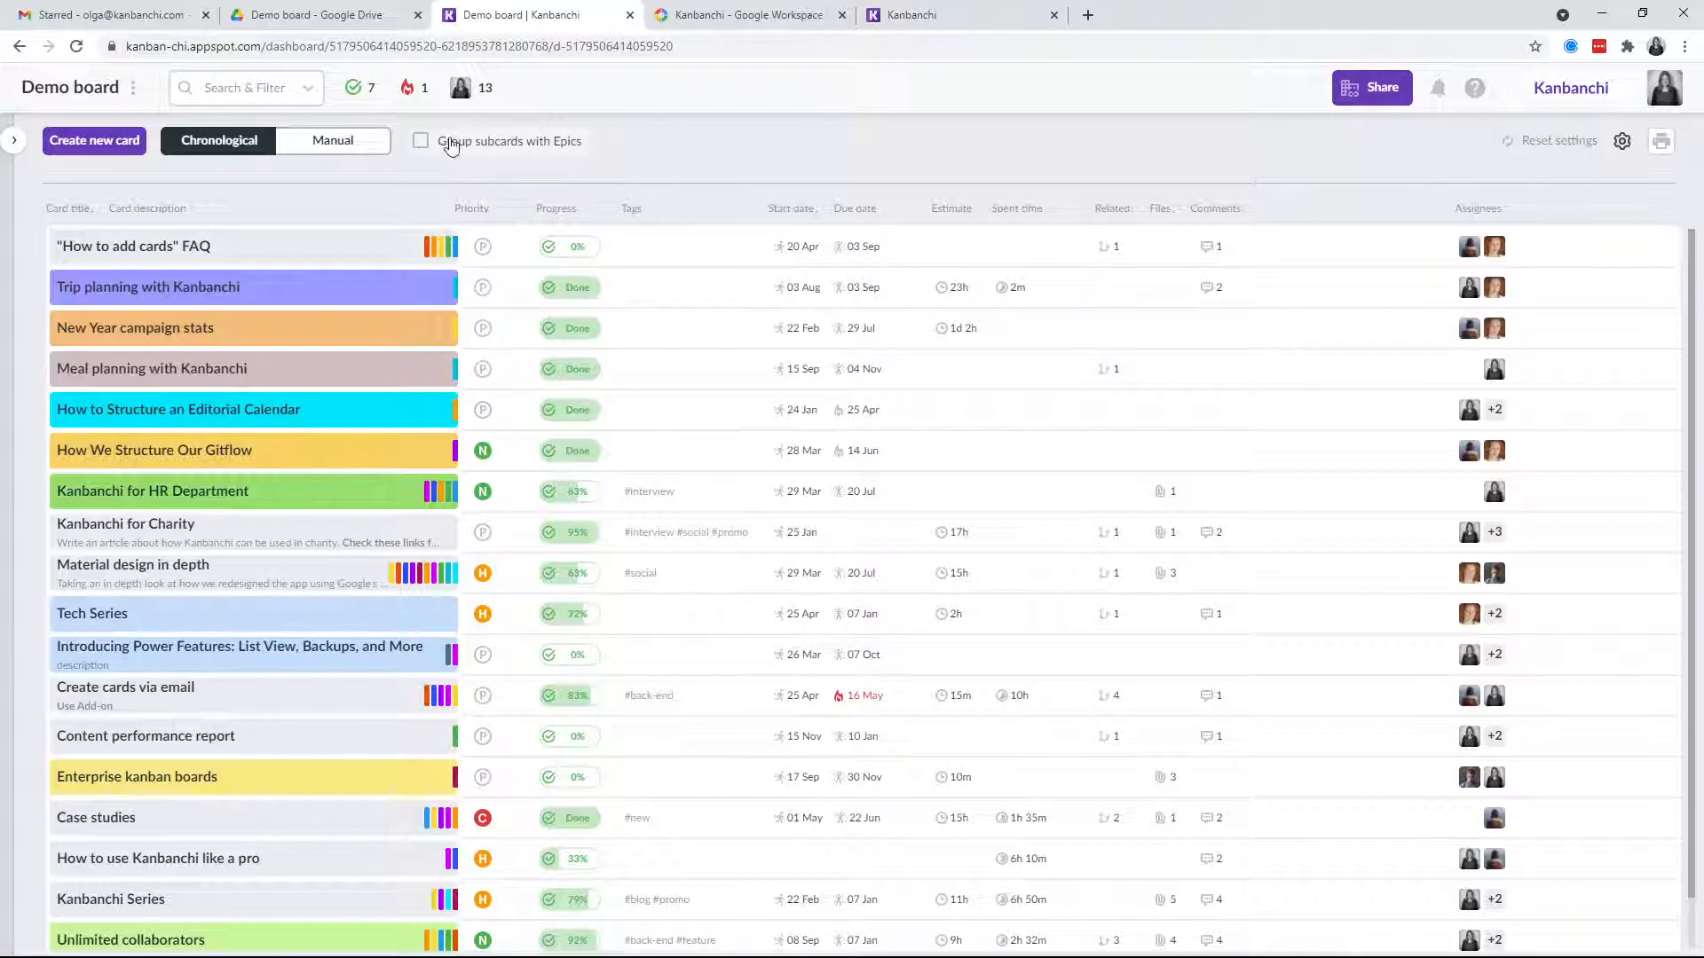
Step: Group subcards with their Epics and collapse the Kanbanchi Series group
left_click(421, 142)
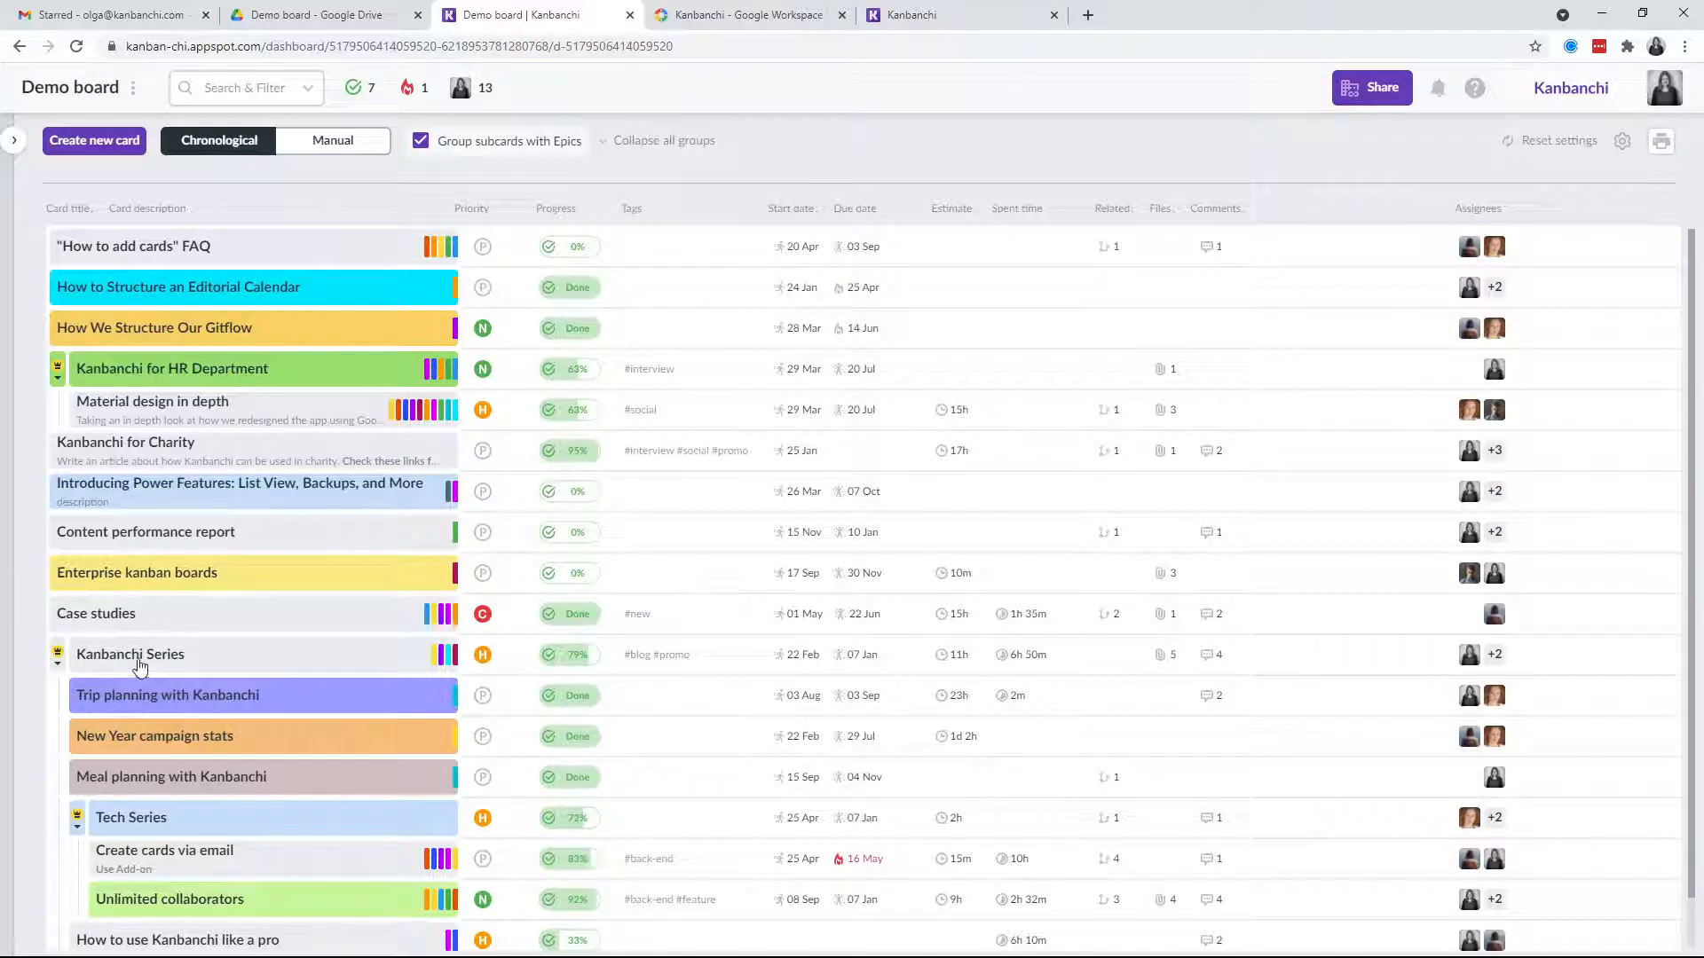
scroll(133, 669, "down", 1)
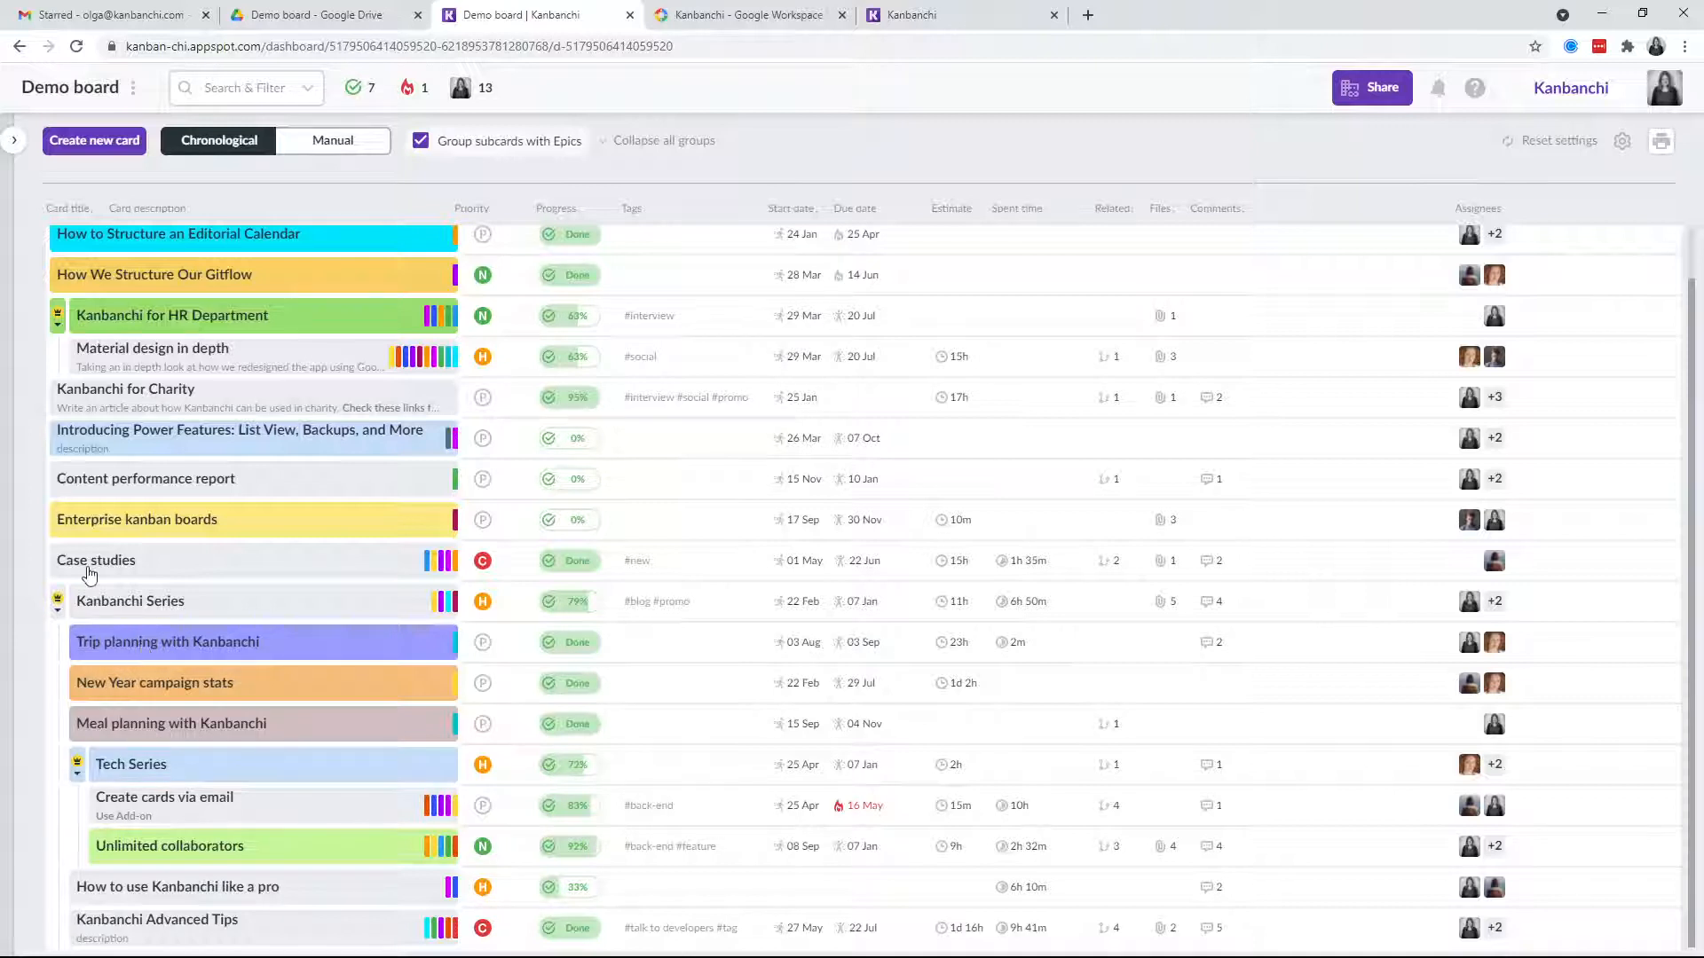
left_click(59, 604)
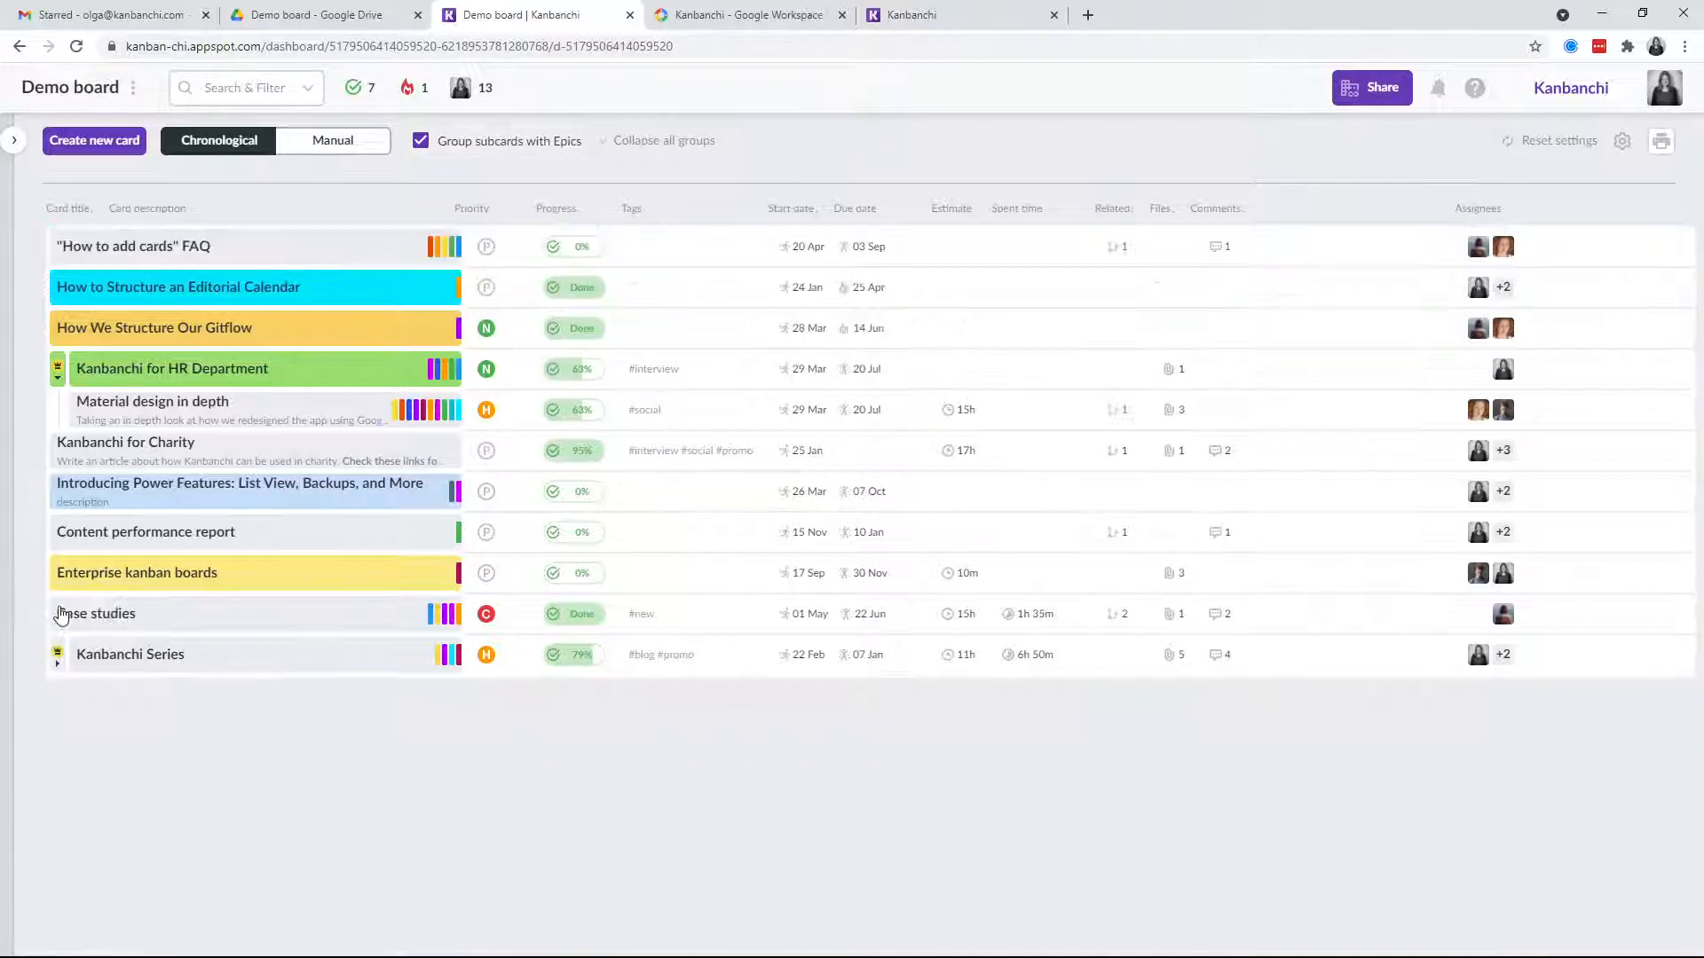
Step: Collapse and re-expand the Kanbanchi for HR Department group, and expand the Kanbanchi Series group to look through its subcards
left_click(58, 371)
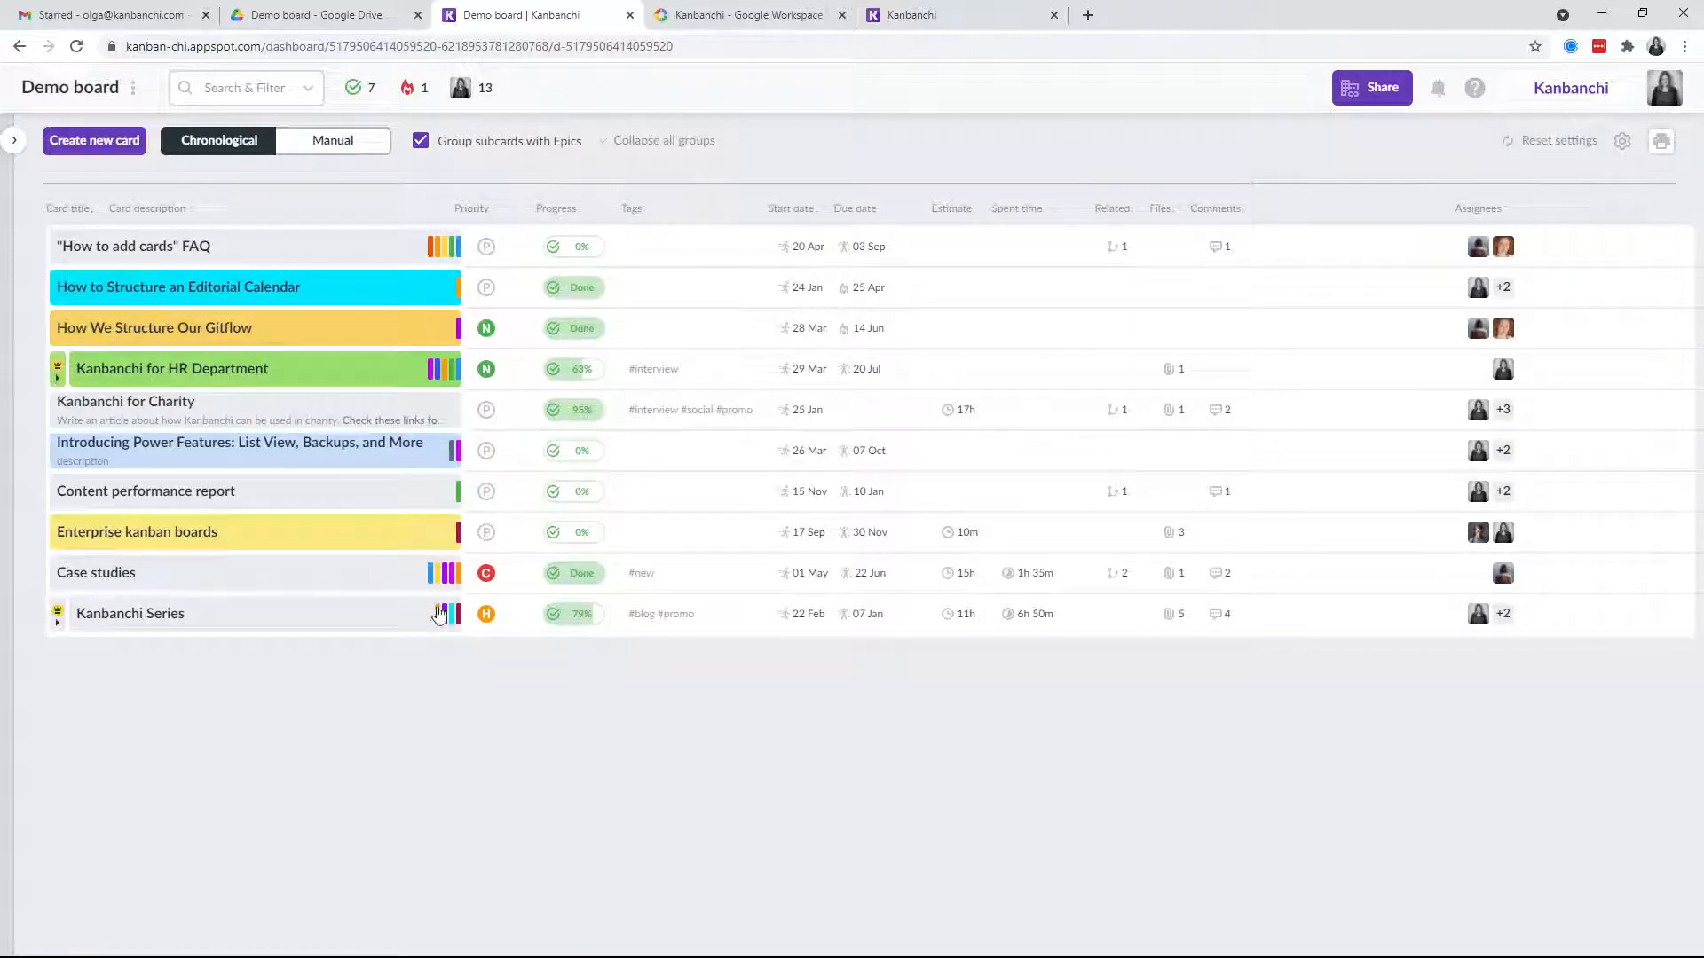
left_click(57, 371)
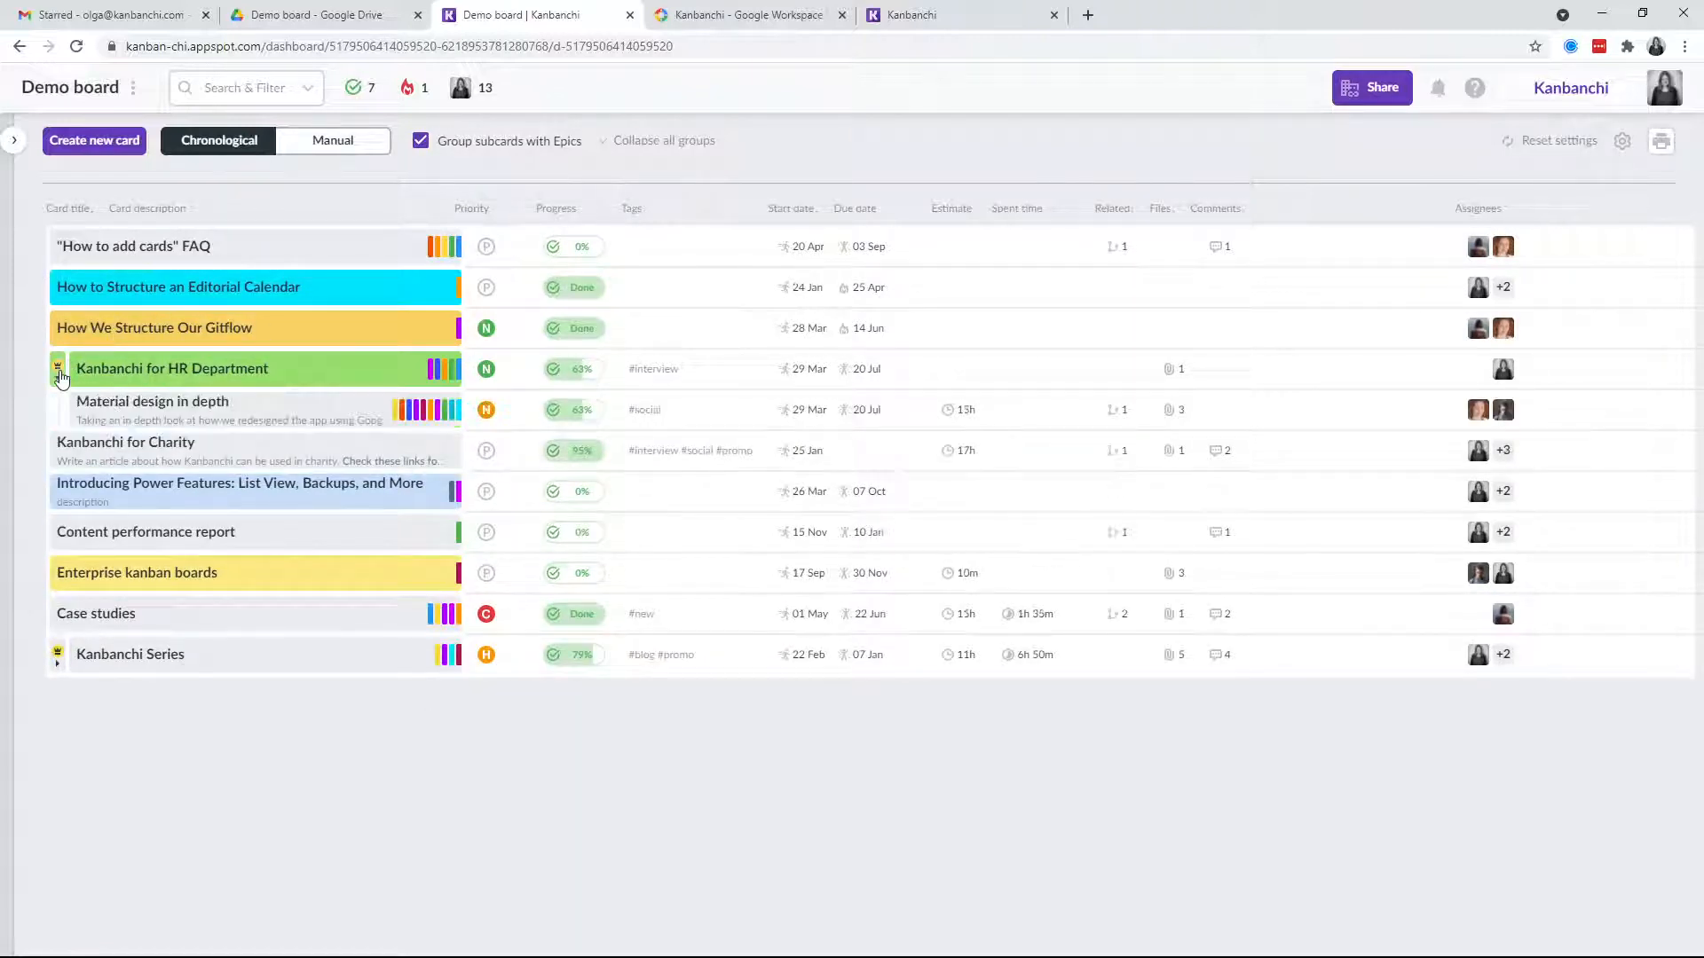
left_click(58, 657)
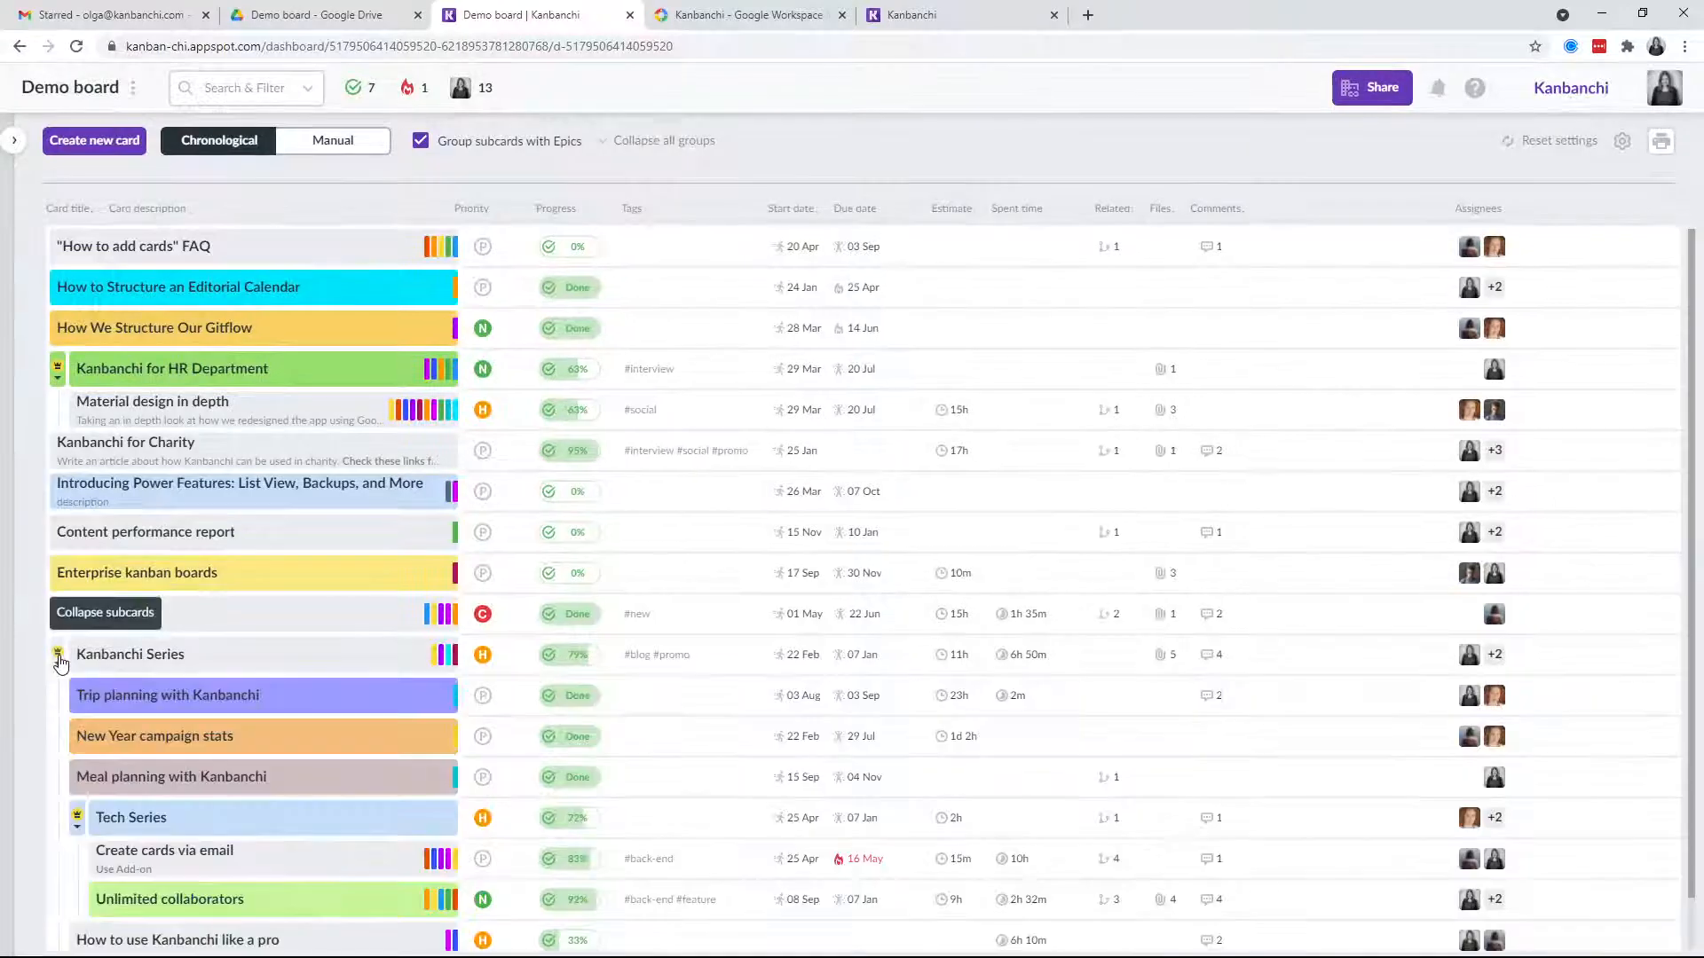
scroll(701, 686, "down", 1)
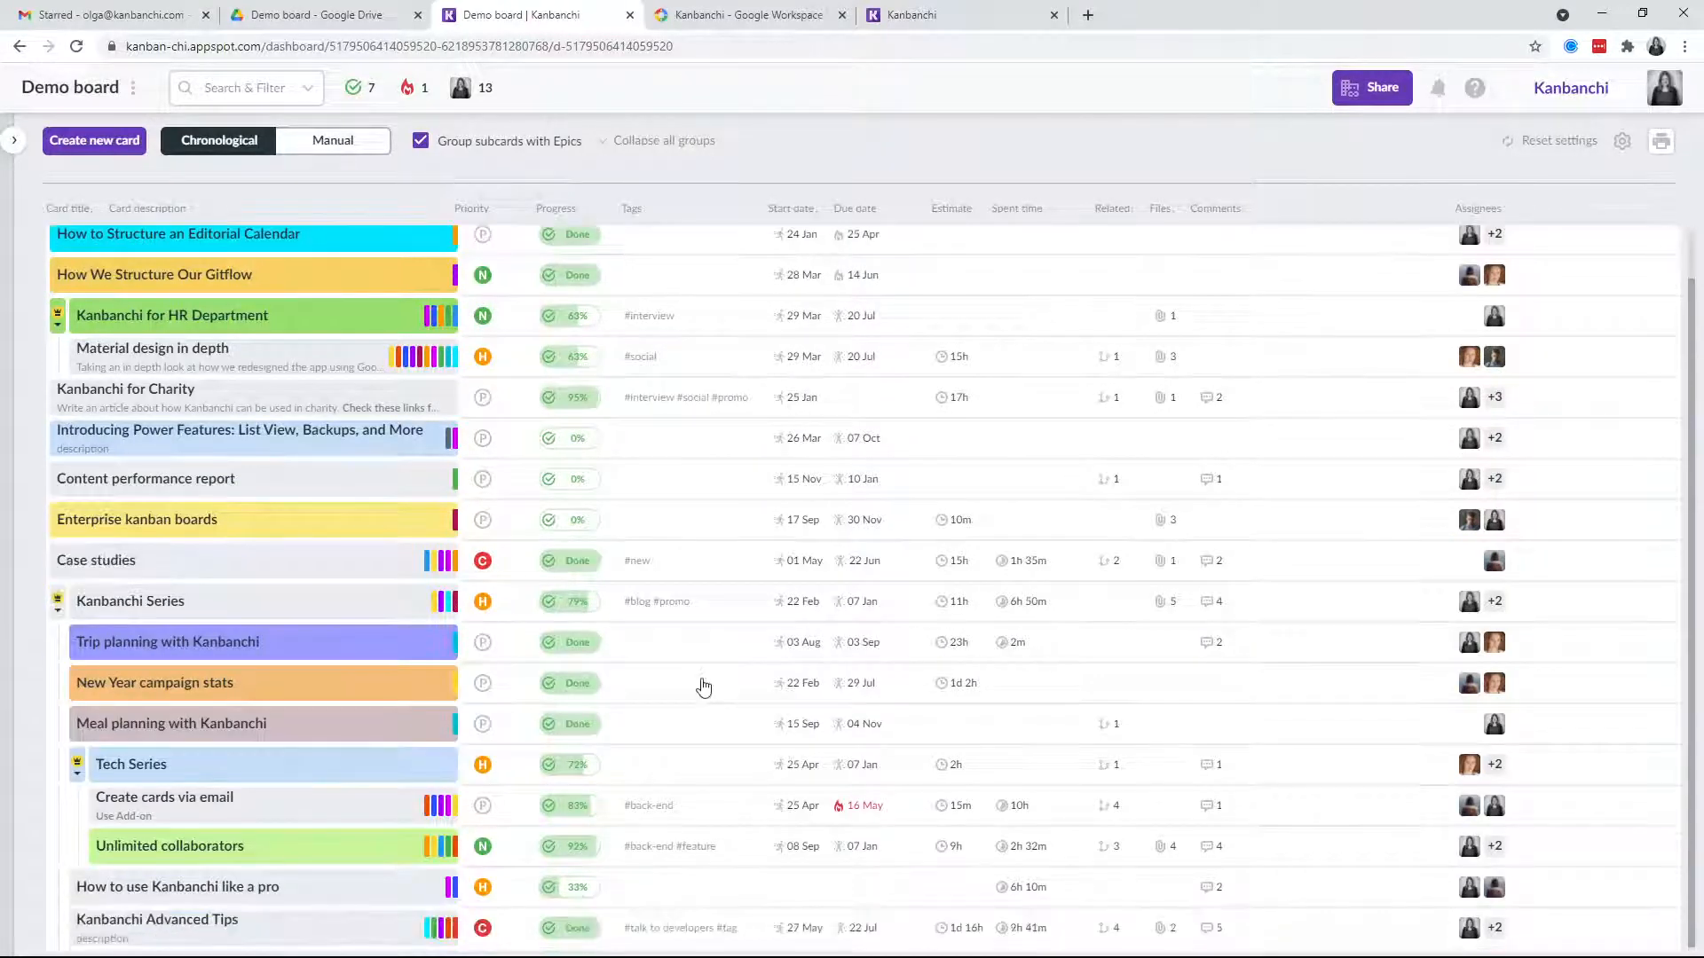
scroll(703, 686, "up", 1)
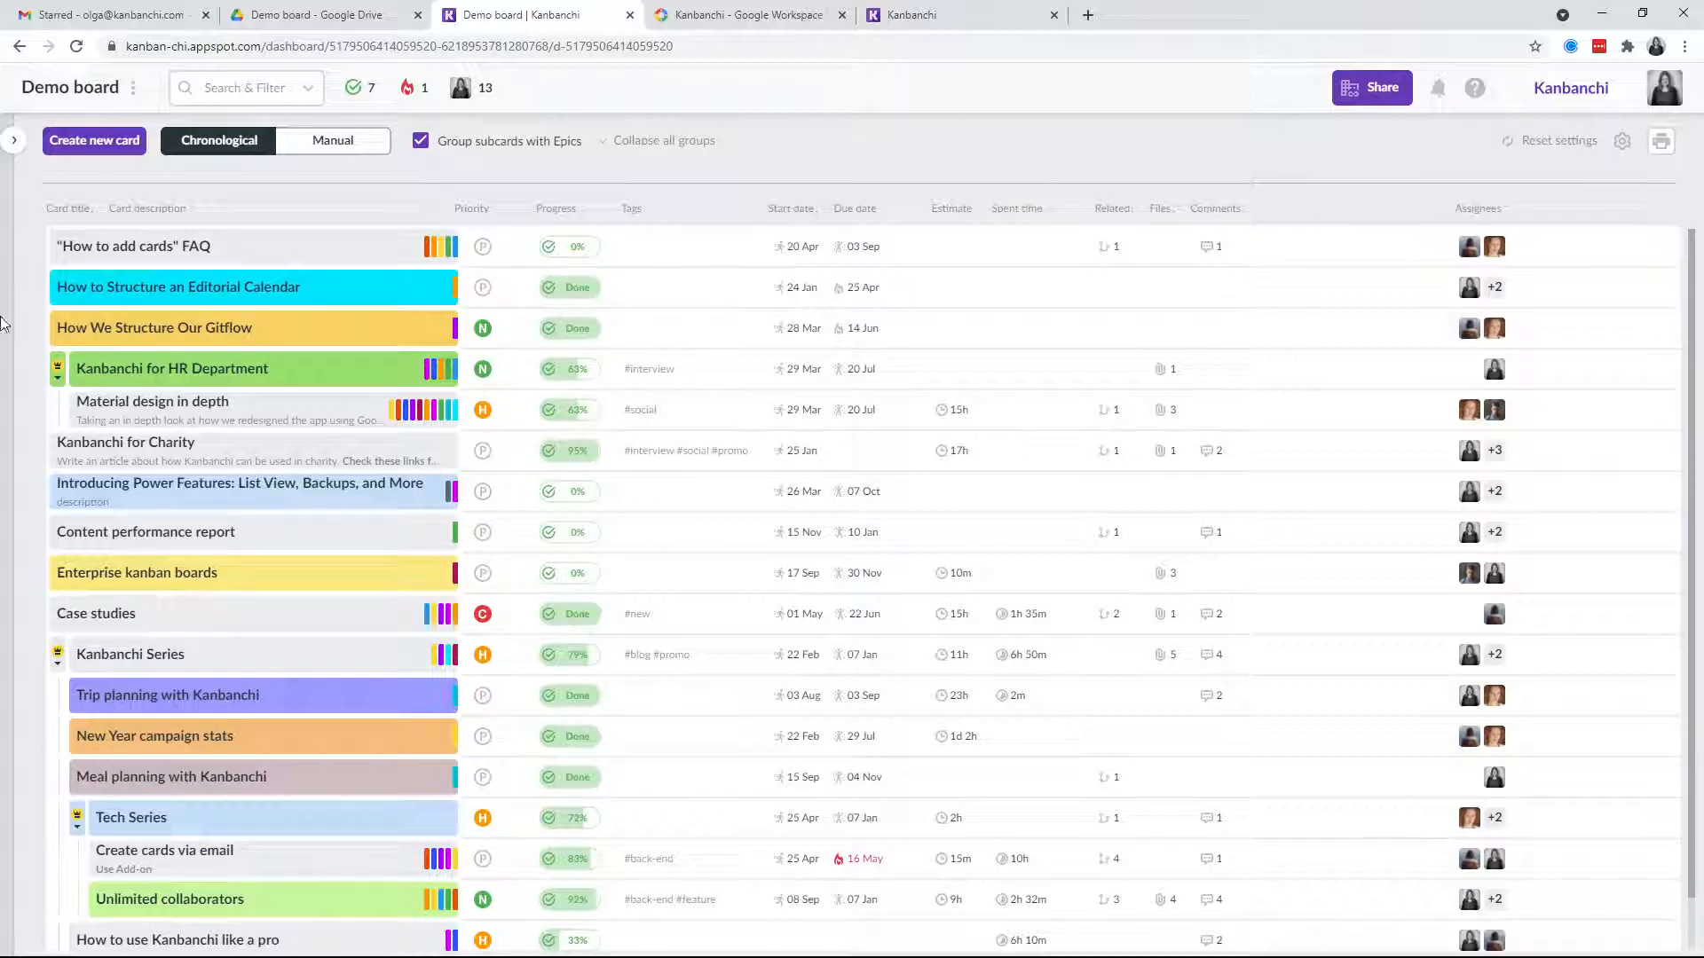
Step: Open the board's Team workload view and expand the card status statistics of the first two assignees
mouse_move(2, 512)
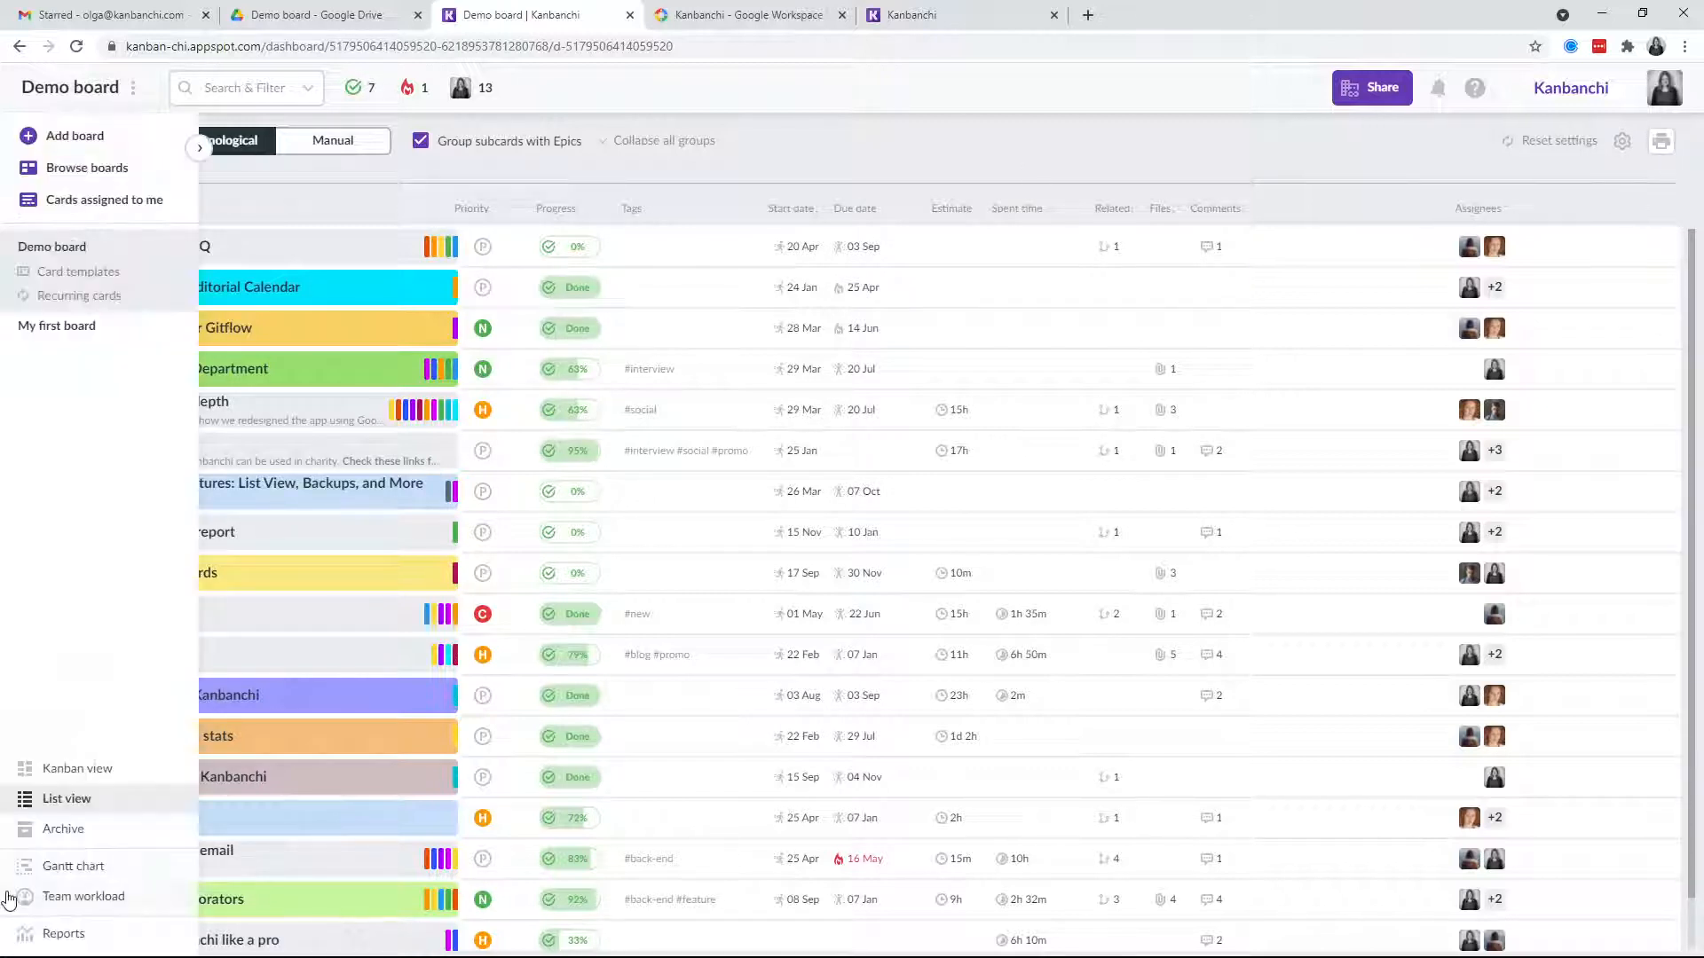
left_click(120, 899)
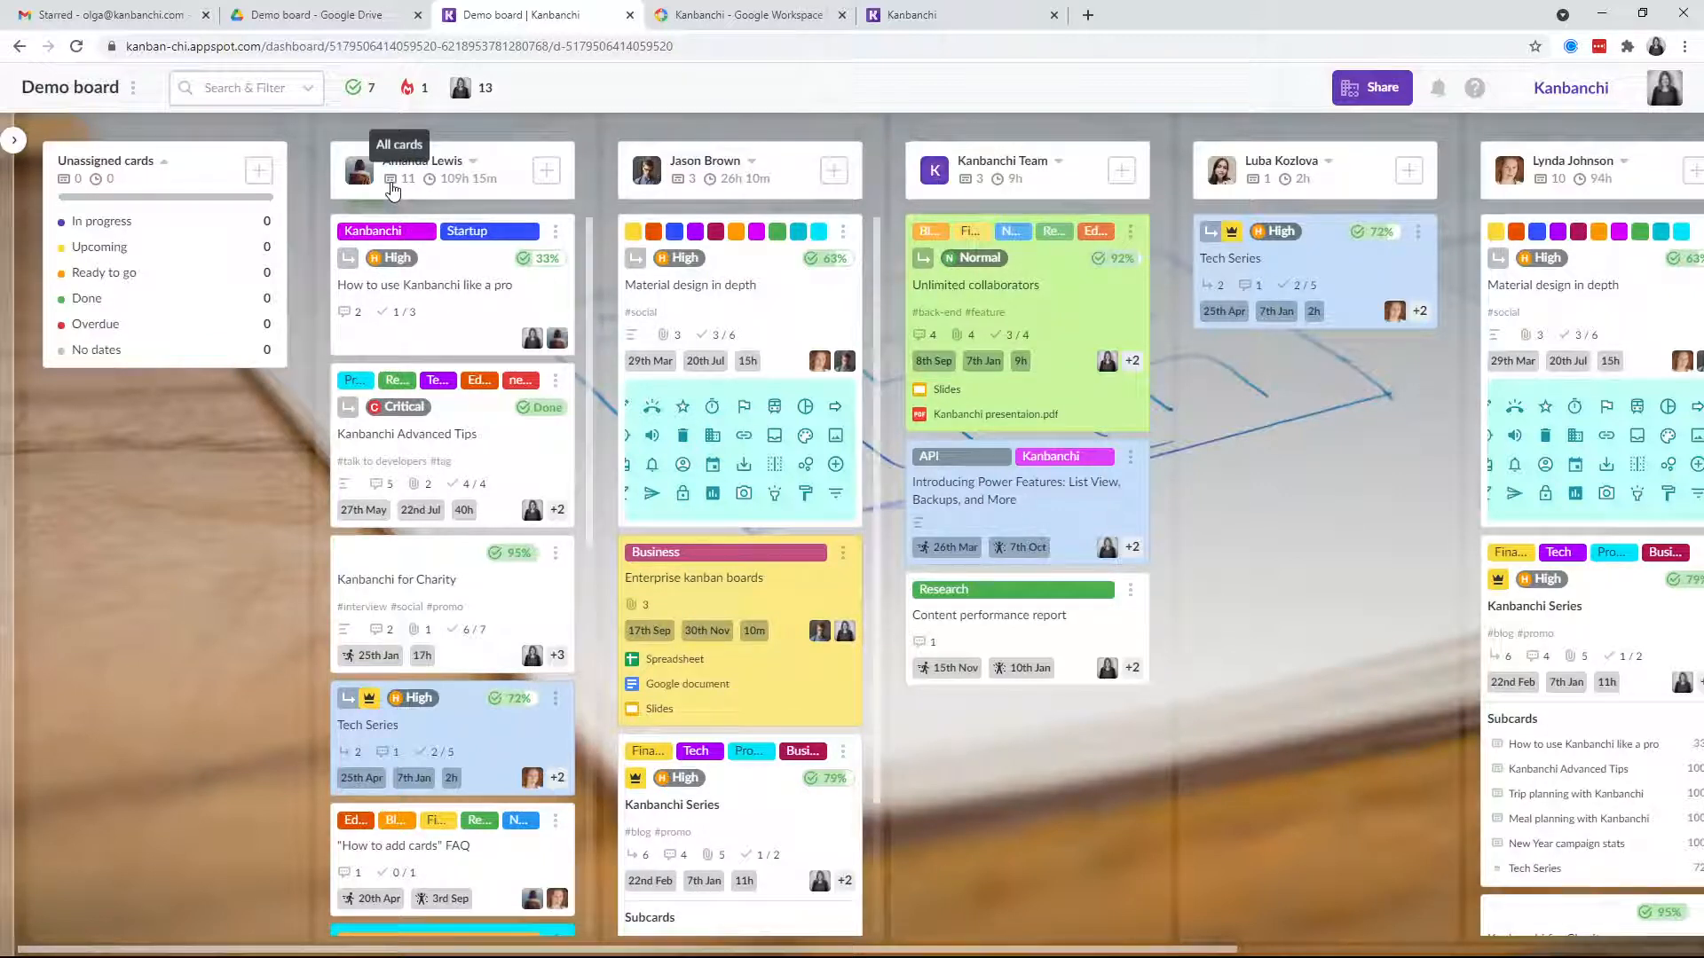
left_click(495, 172)
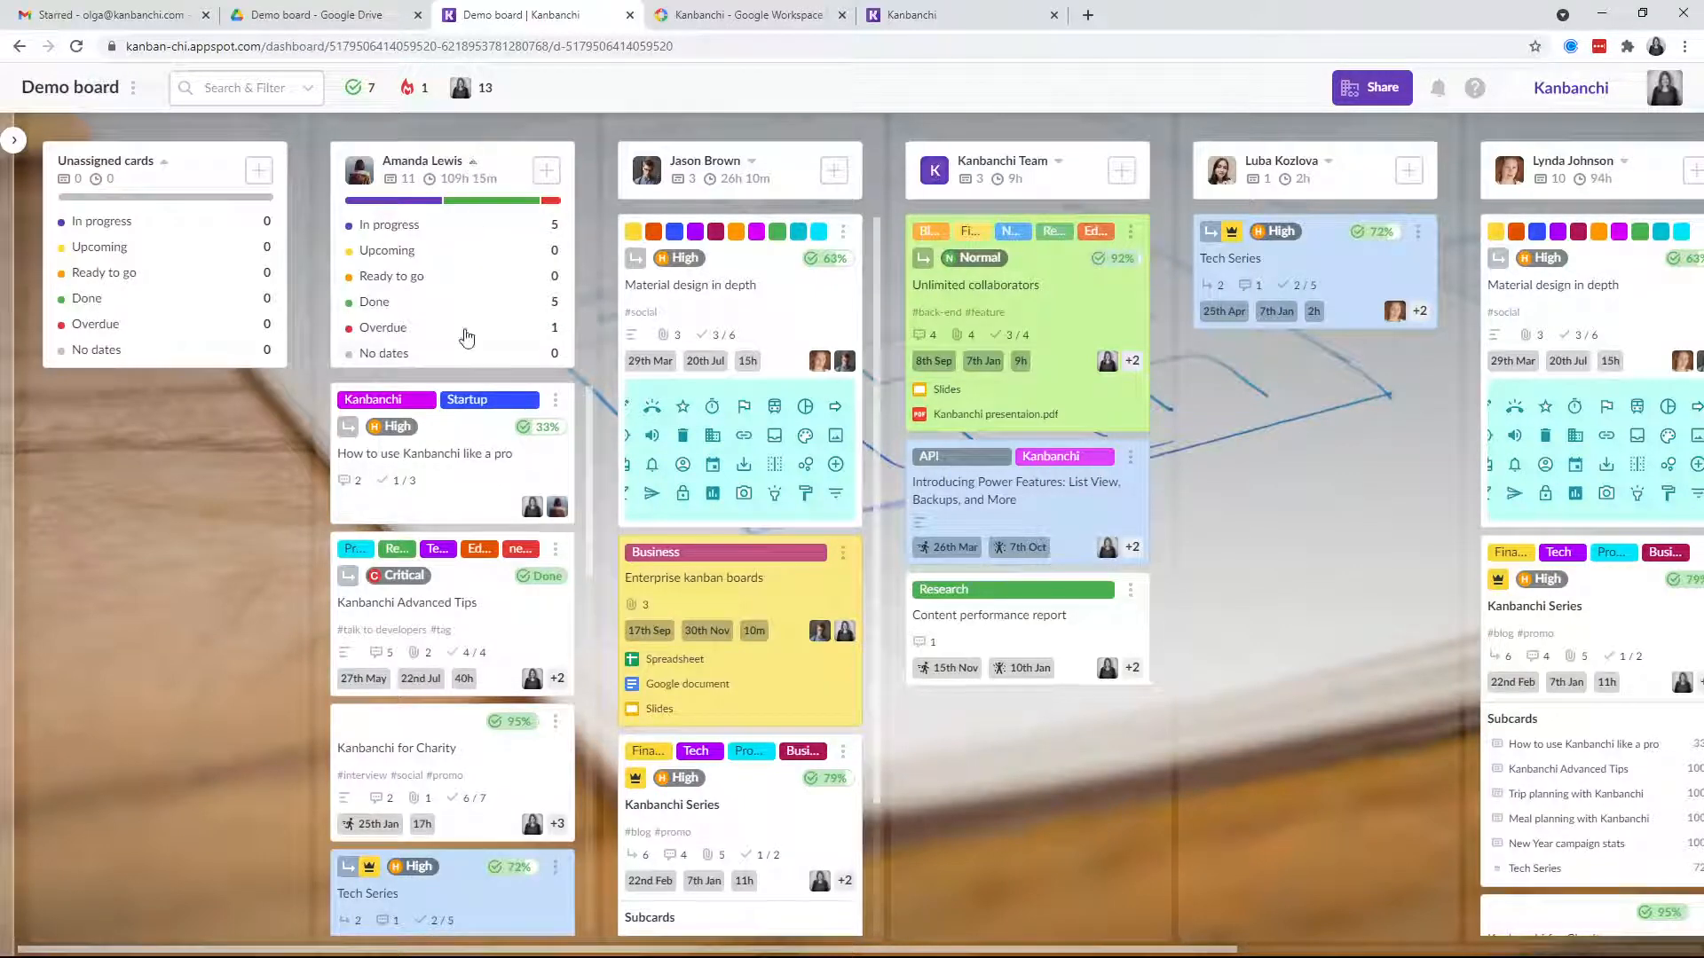
mouse_move(399, 233)
mouse_move(380, 338)
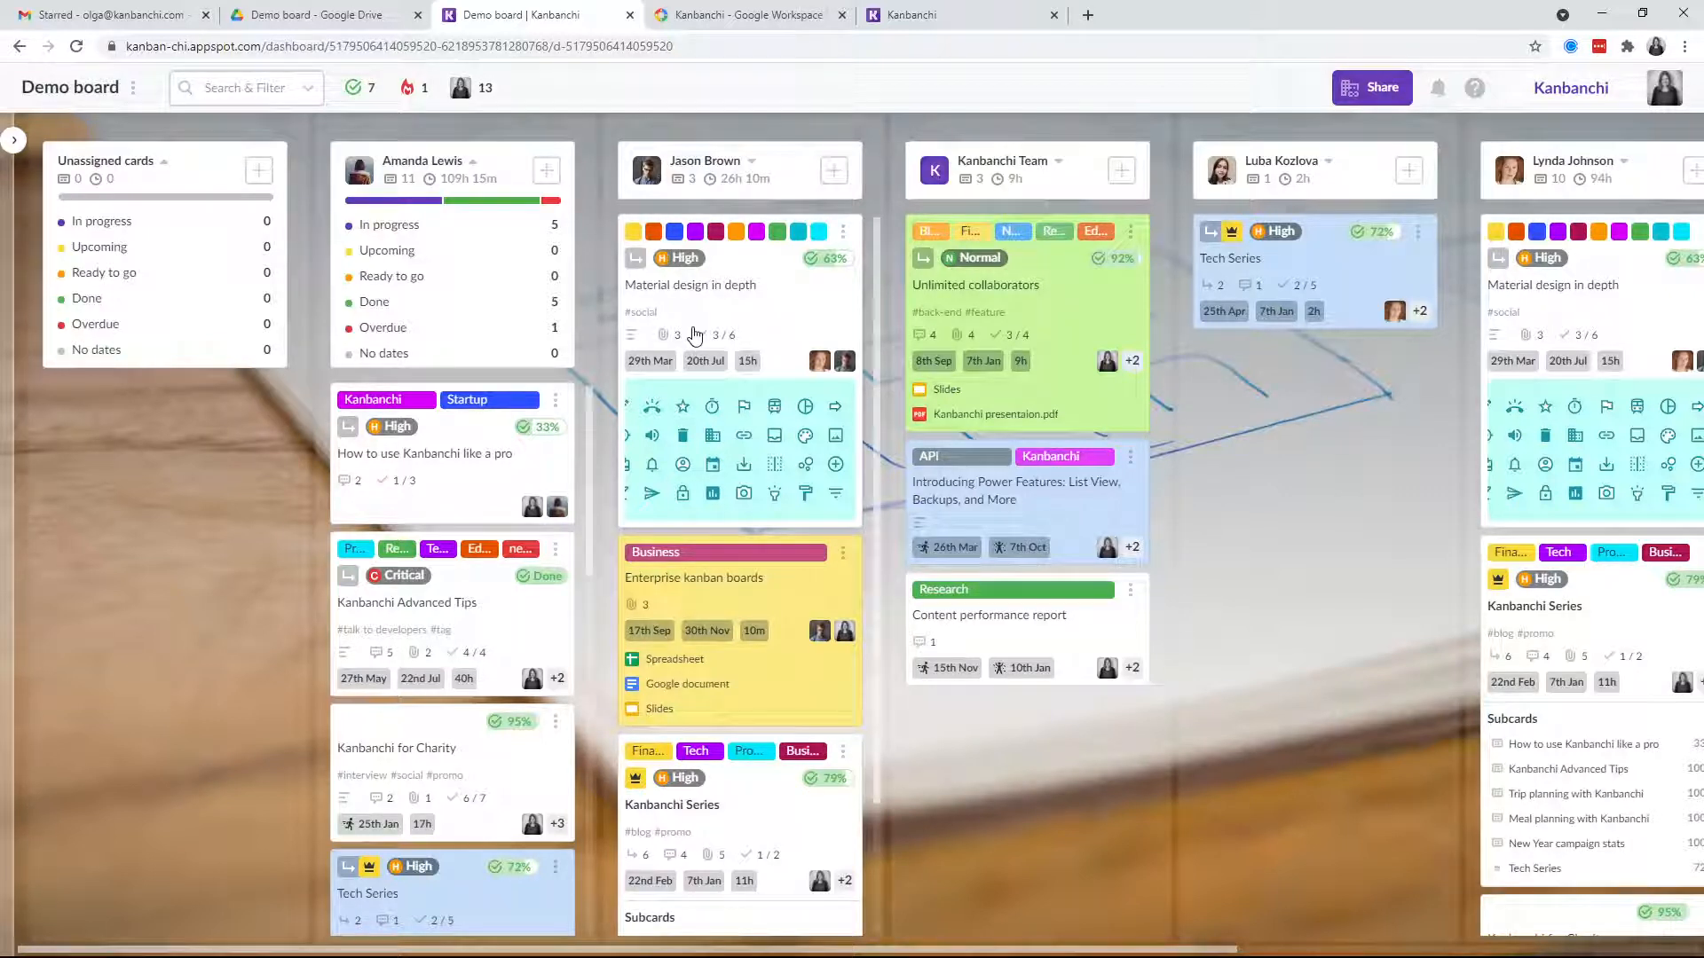
left_click(753, 163)
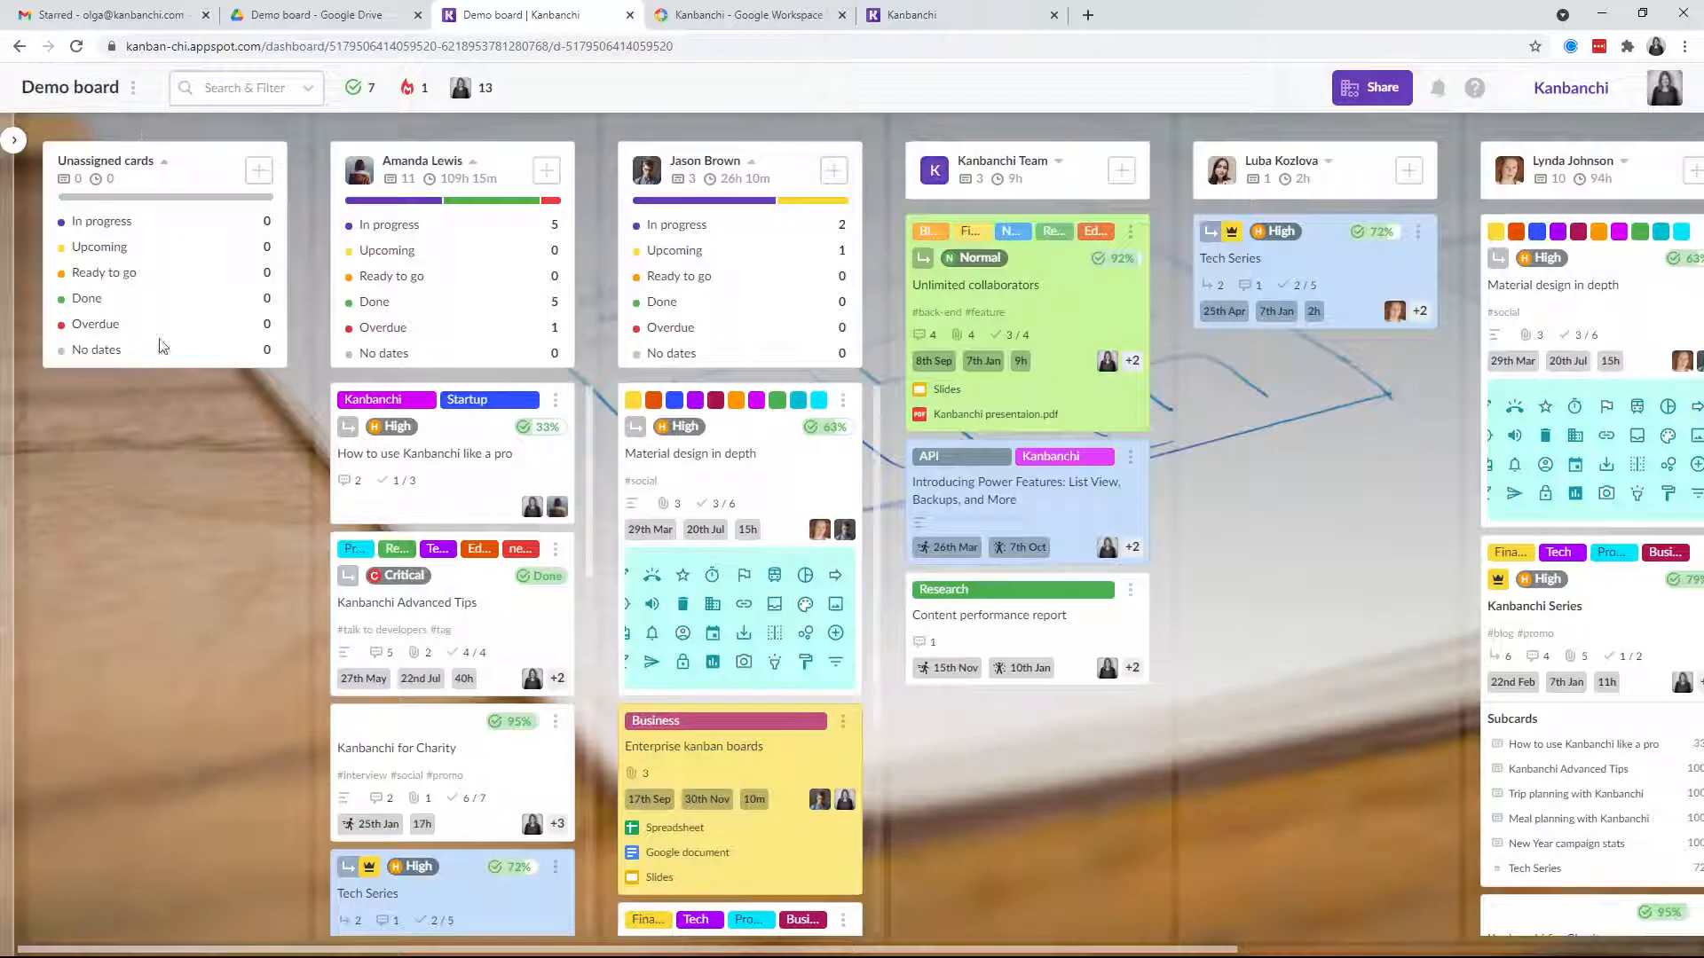
mouse_move(160, 353)
Step: View the reports available for the board and return to the Kanban view
mouse_move(3, 568)
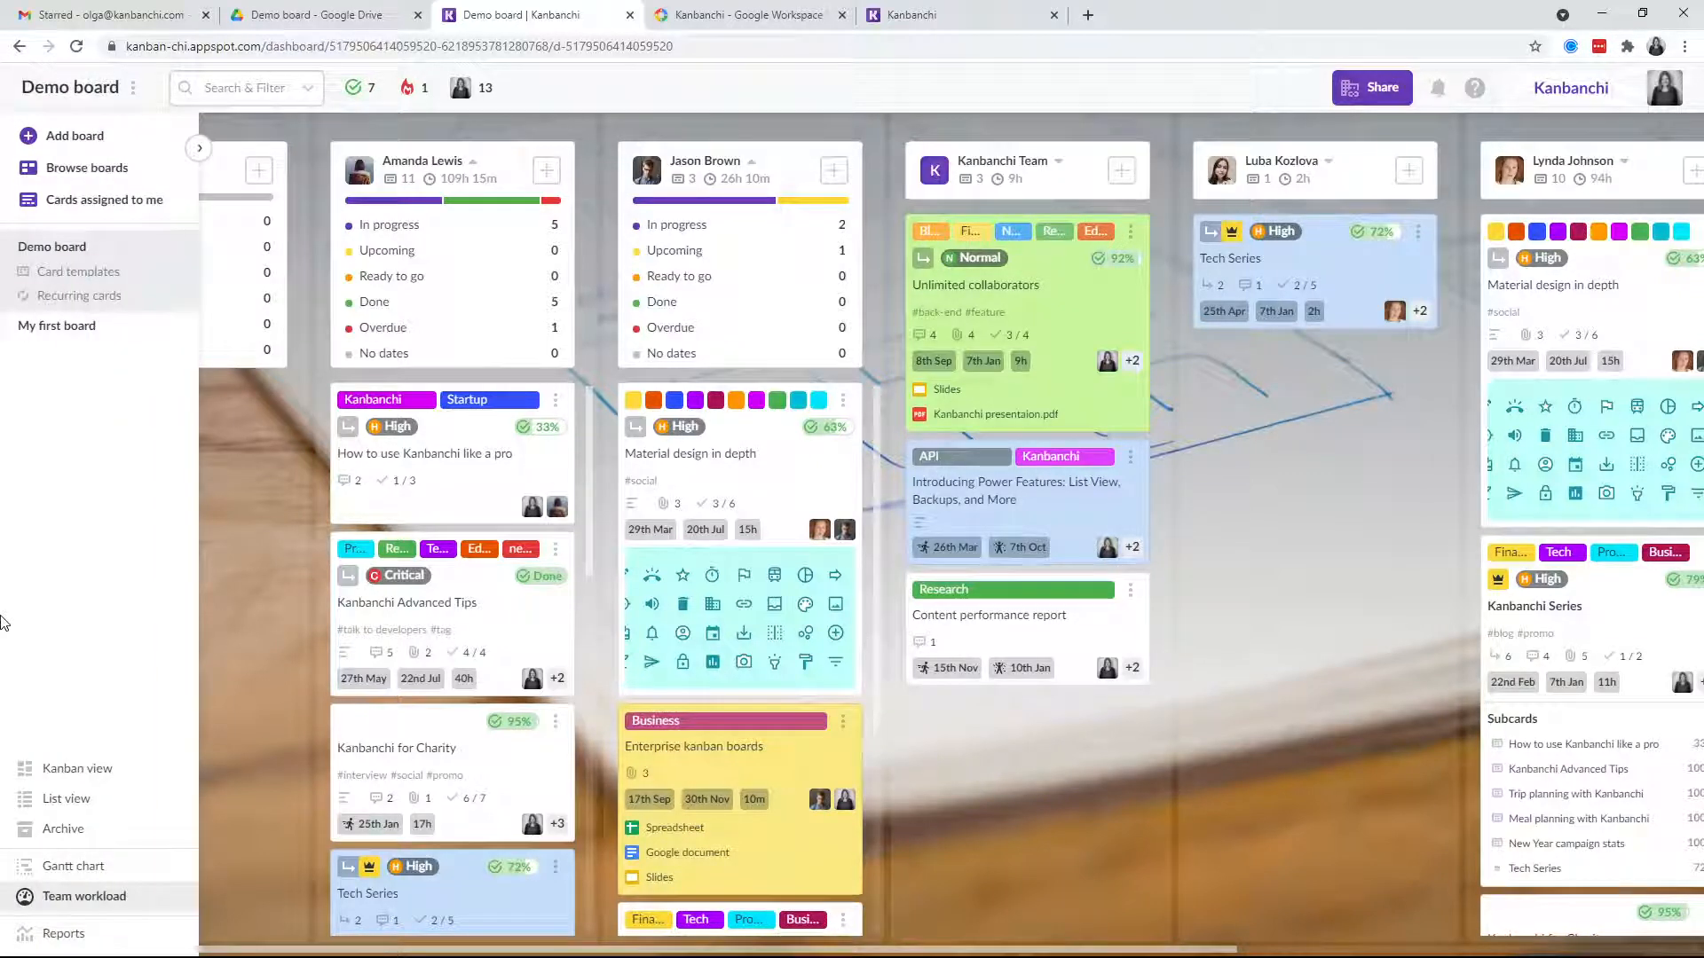
left_click(60, 933)
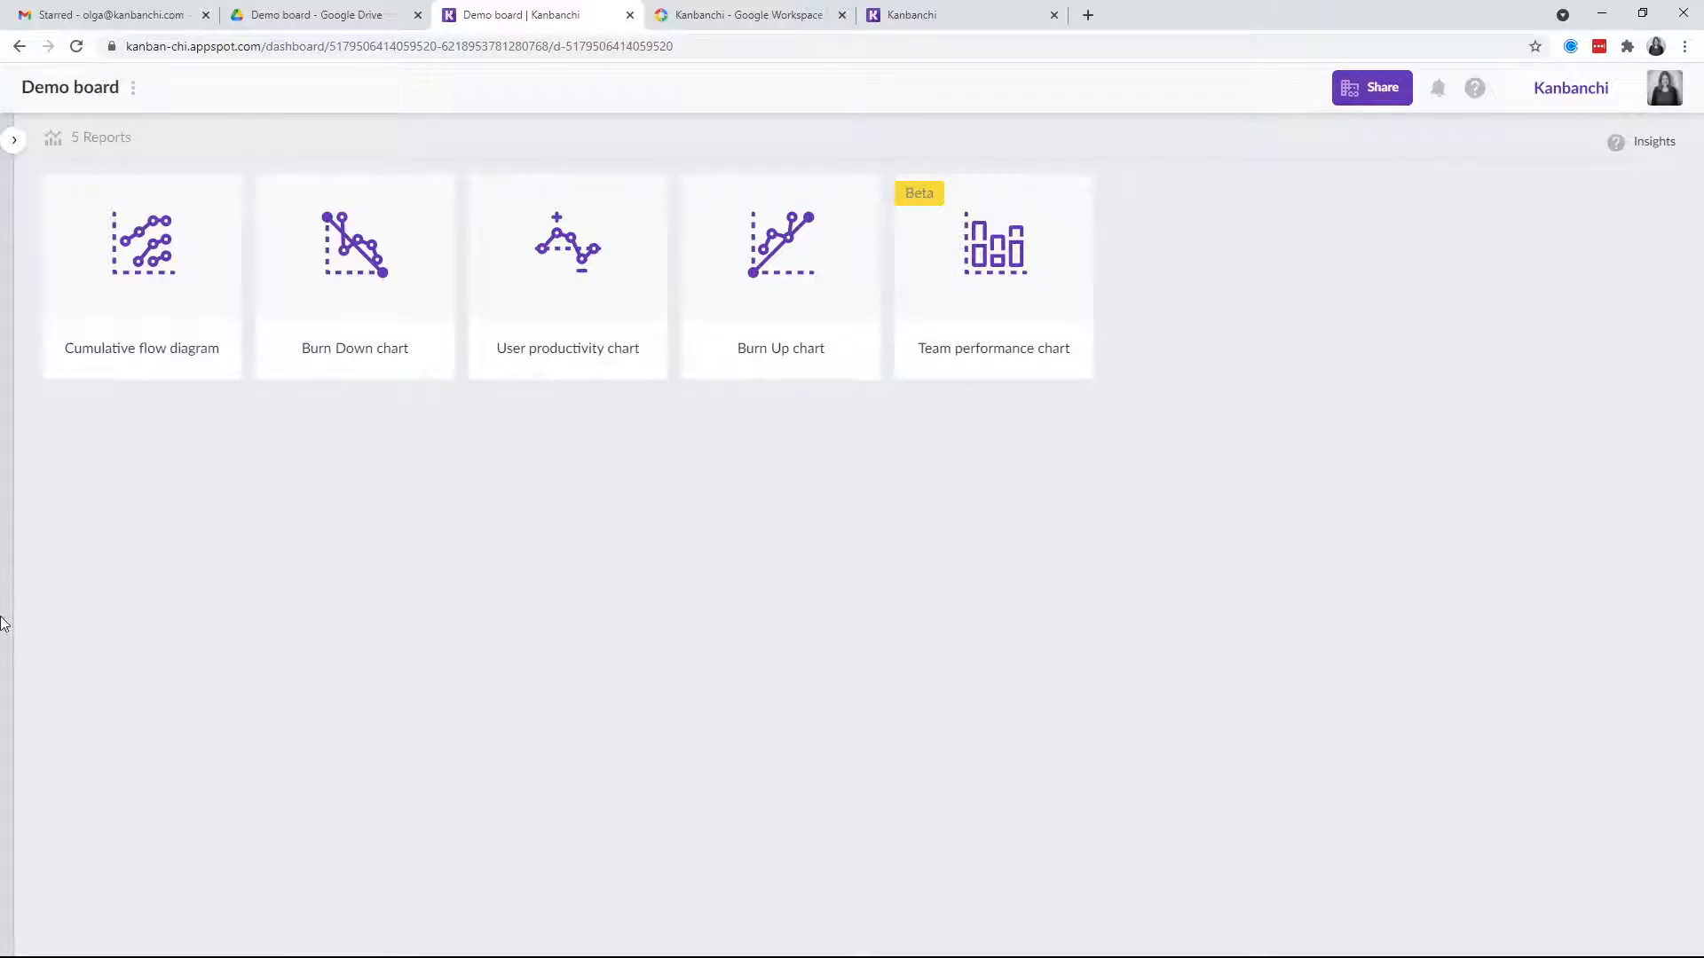
mouse_move(4, 623)
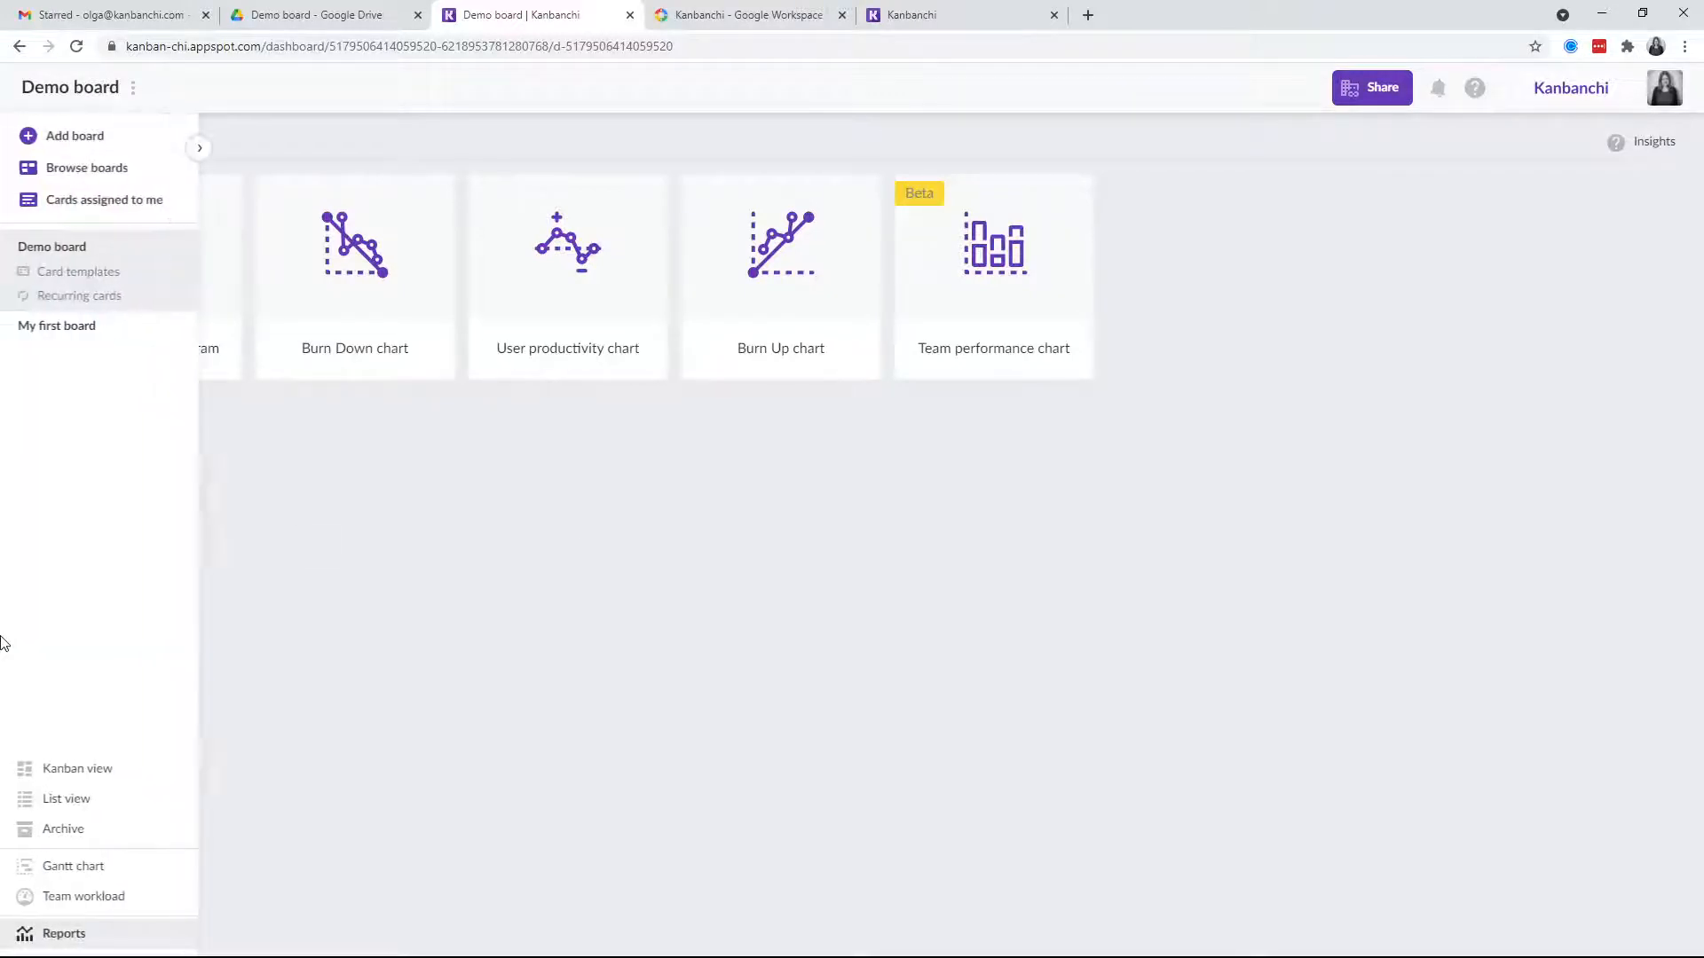
left_click(77, 768)
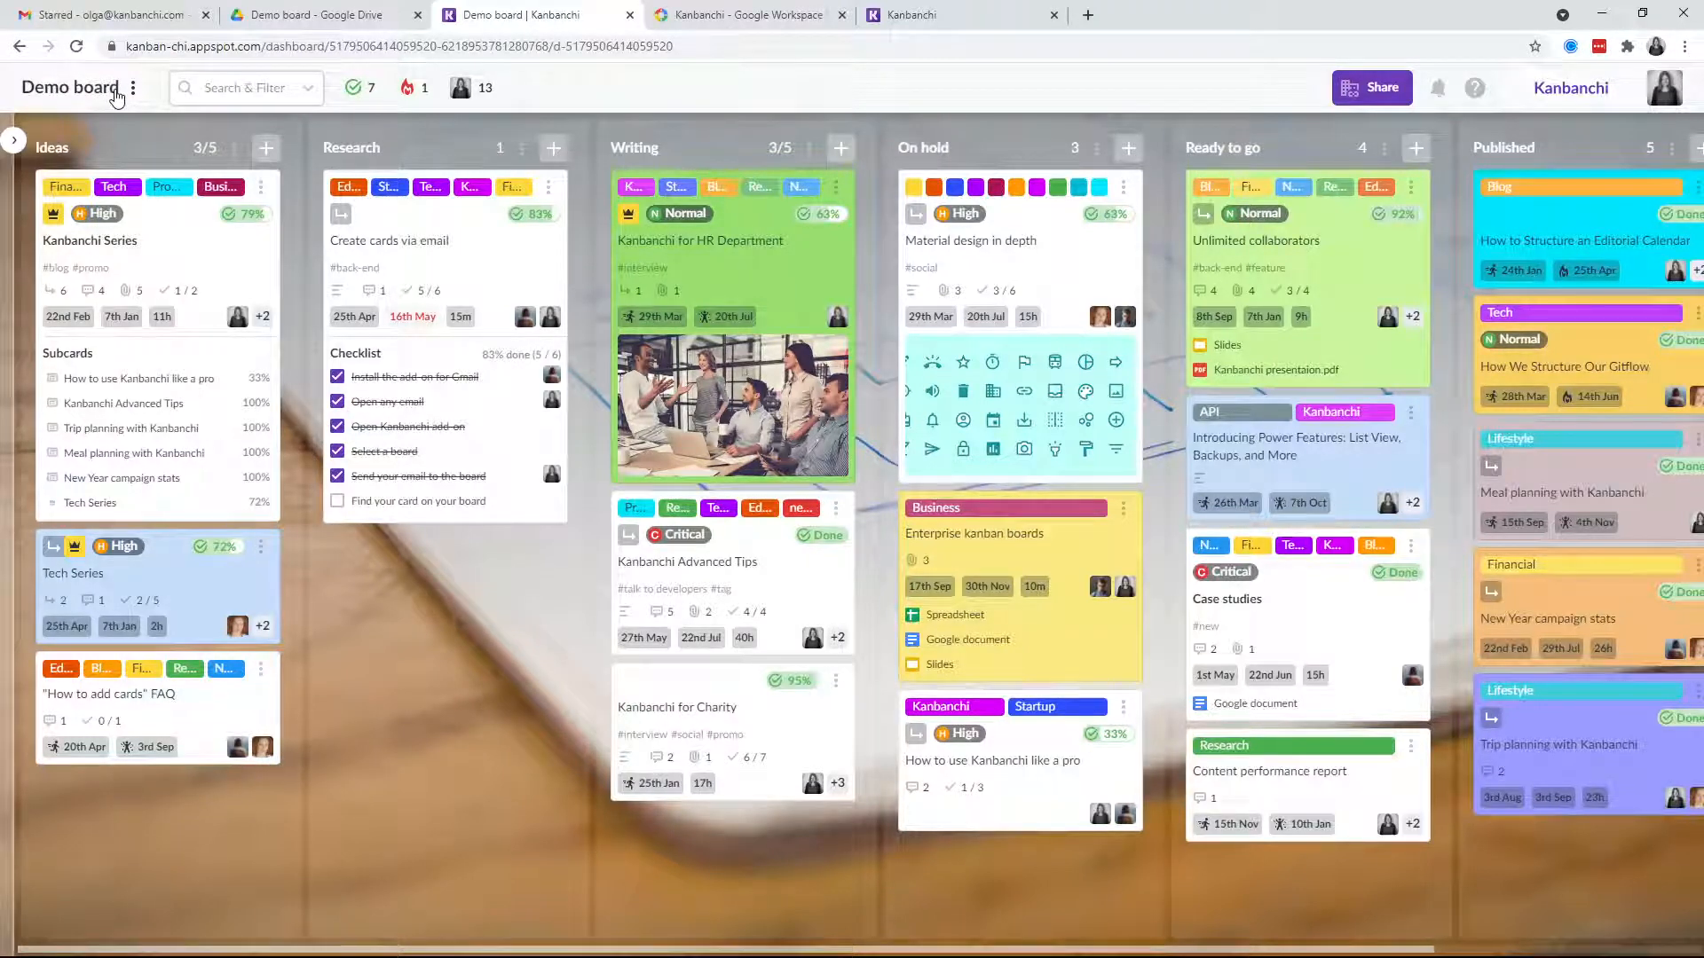
Step: Open the settings of Demo board and show its Google Spreadsheet export options
left_click(114, 92)
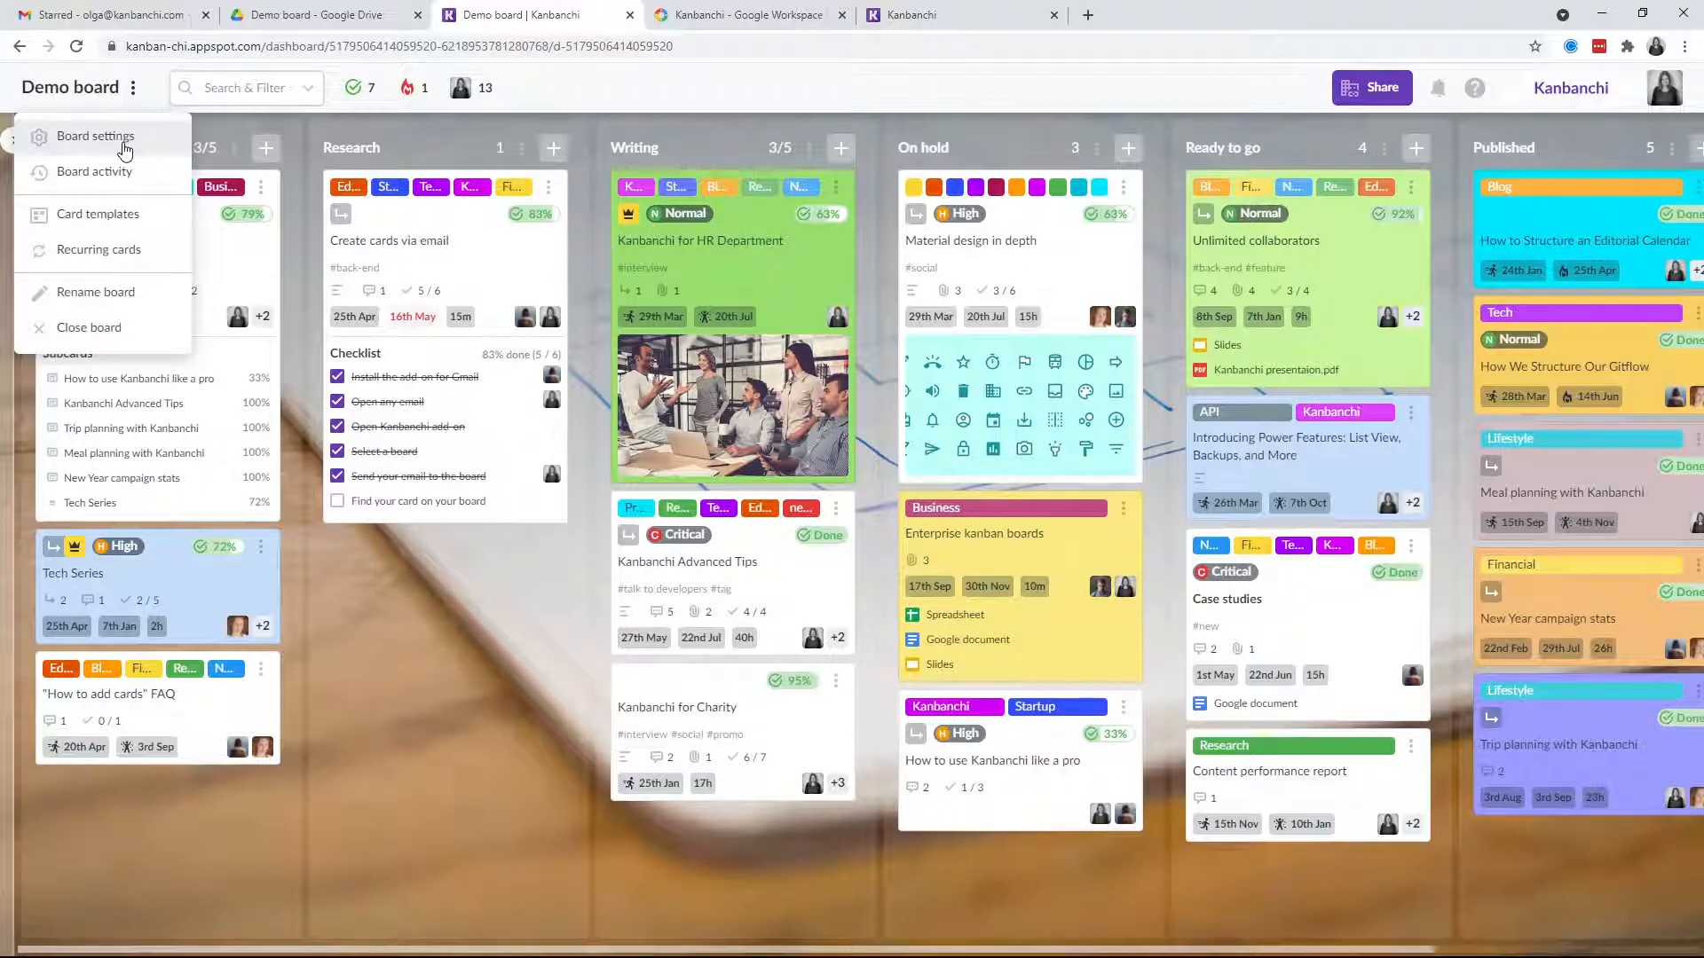
left_click(125, 142)
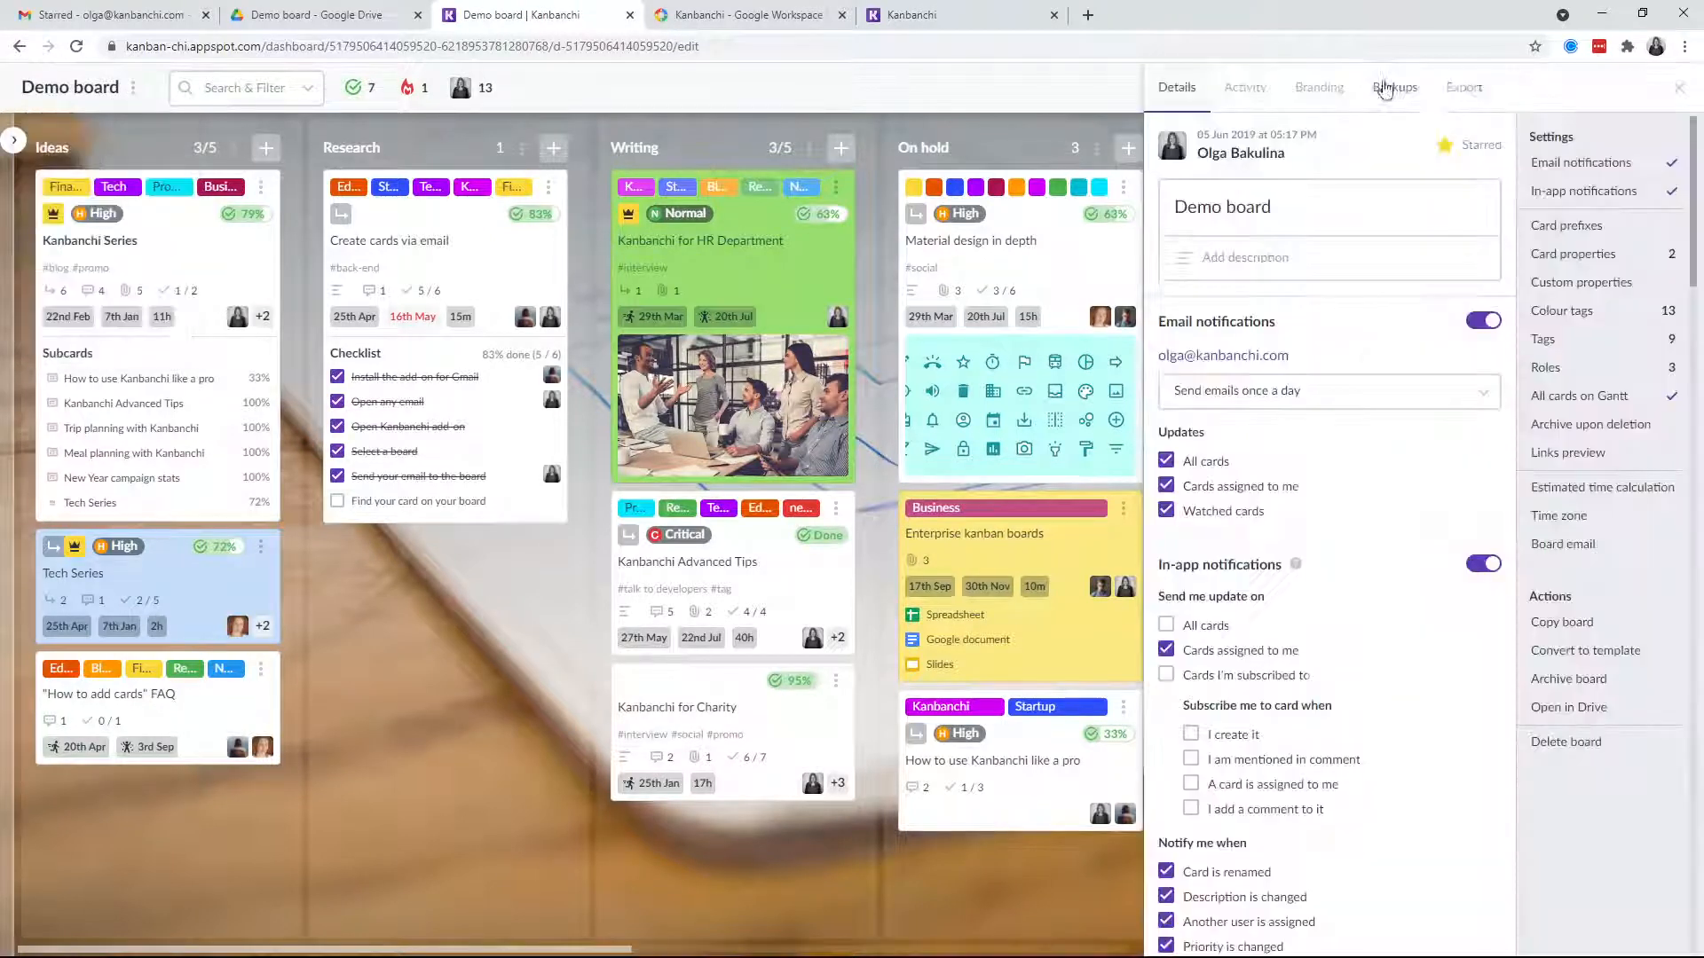
left_click(1464, 88)
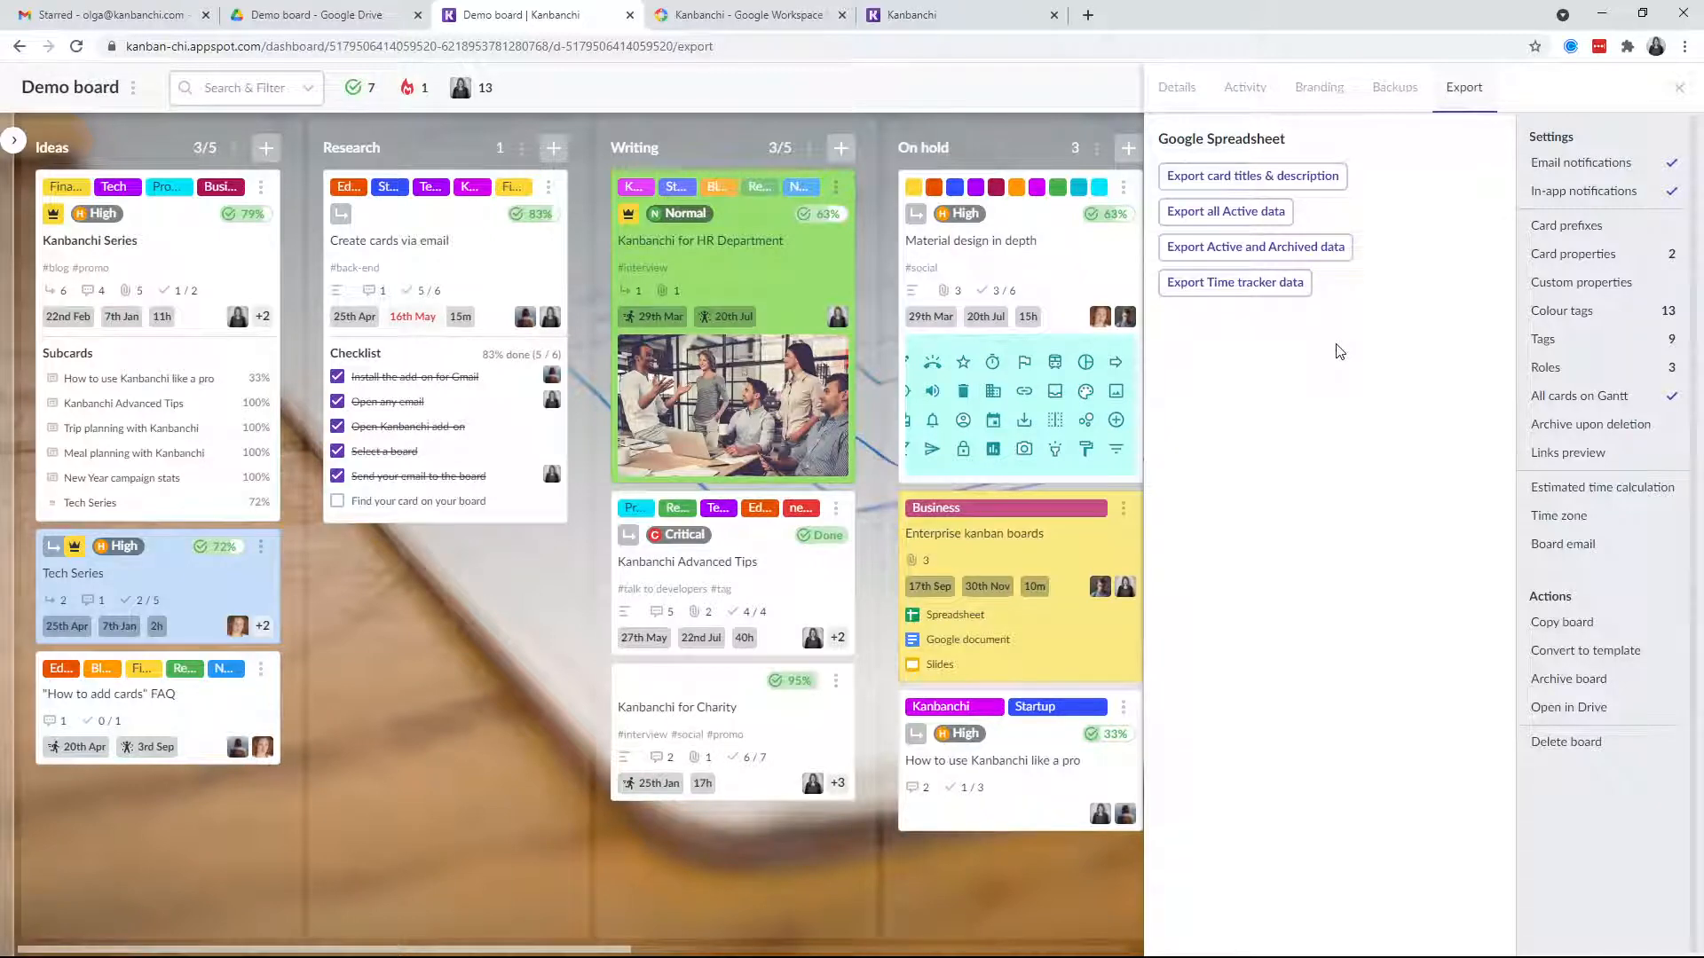
Step: Check the exported spreadsheets in the Demo board folder in Google Drive, and return to Kanbanchi to close the board settings
left_click(311, 14)
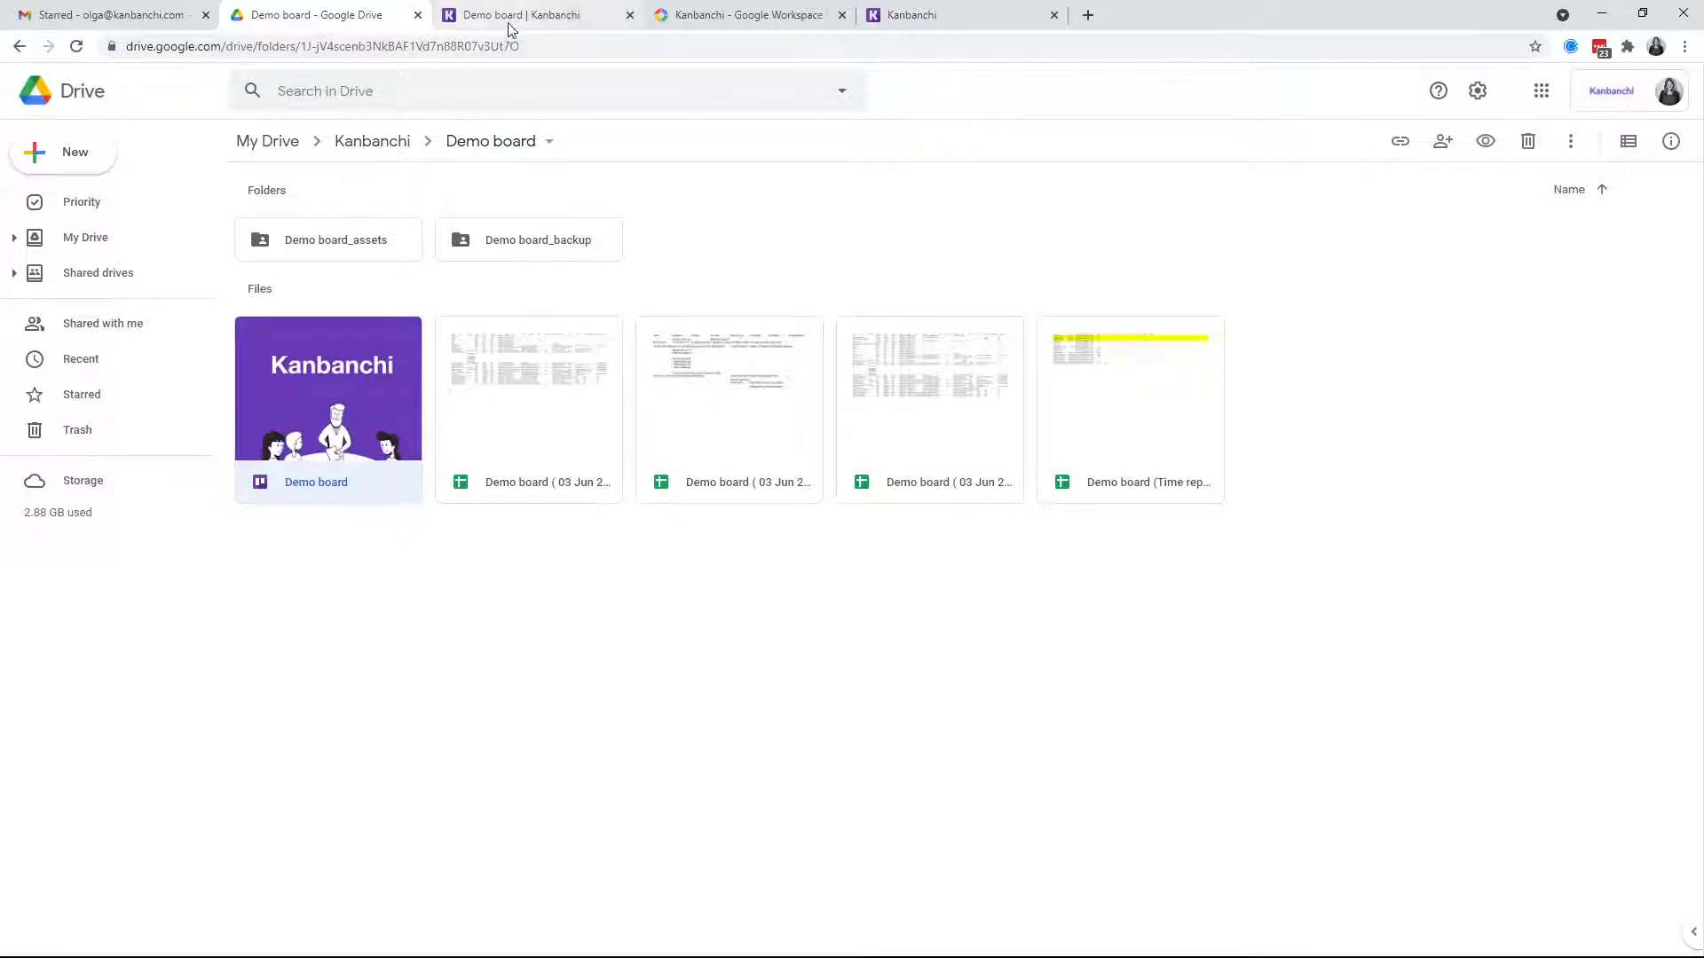
left_click(508, 27)
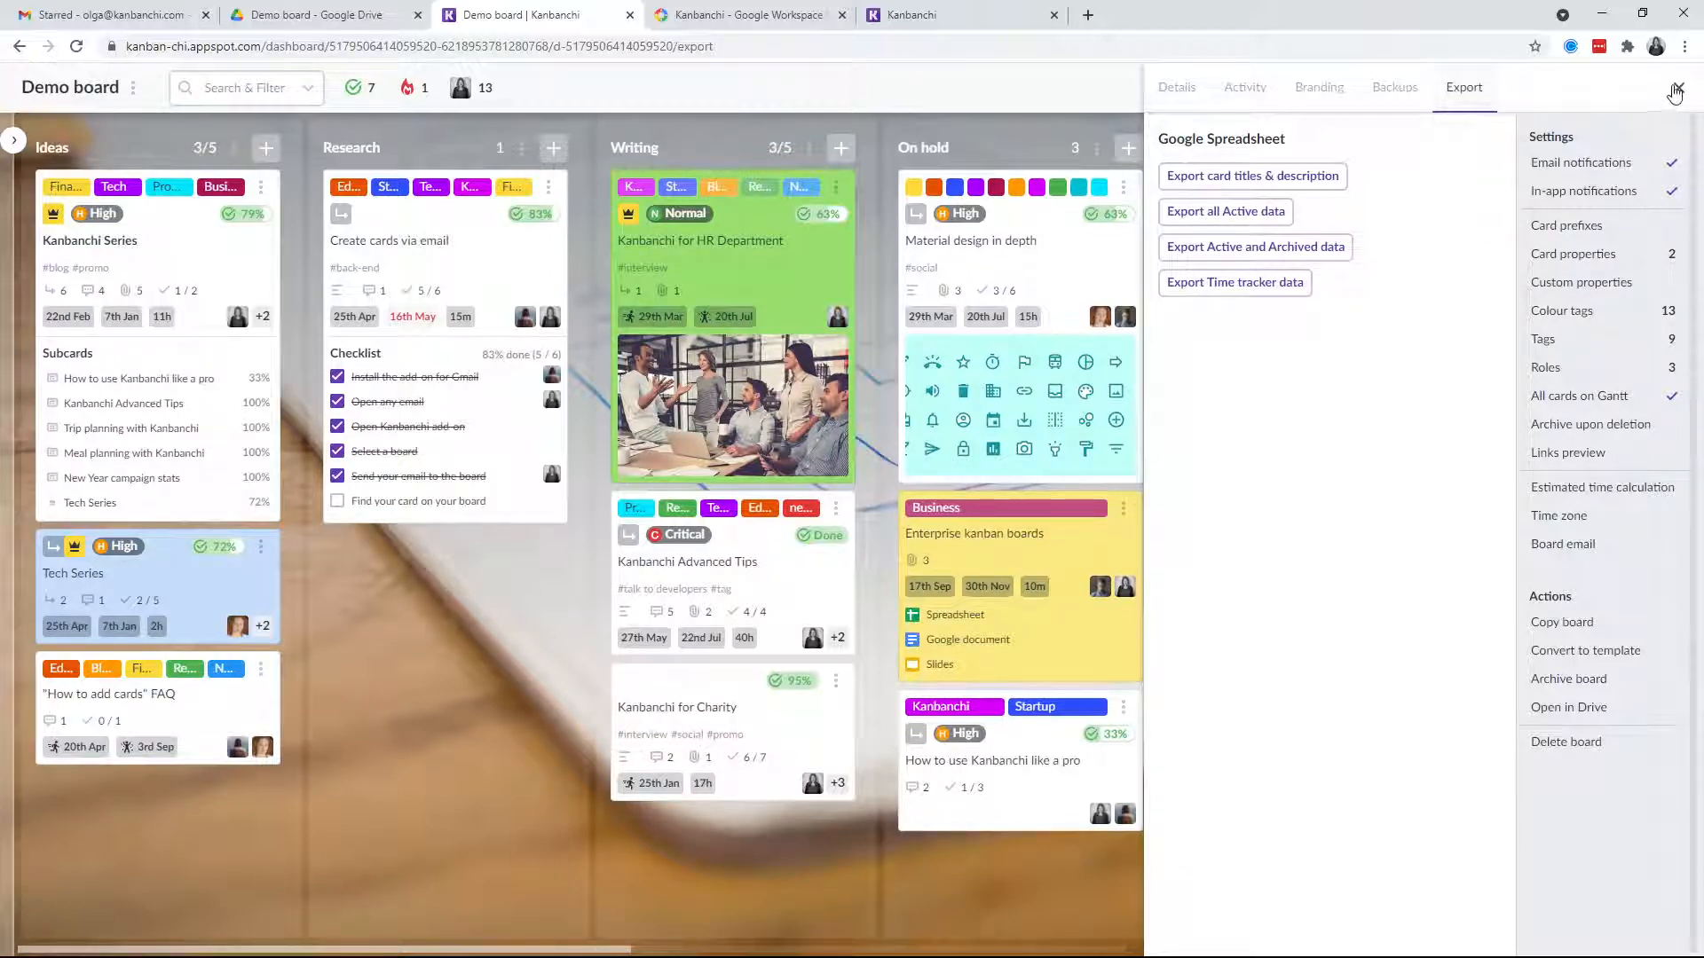
left_click(1676, 91)
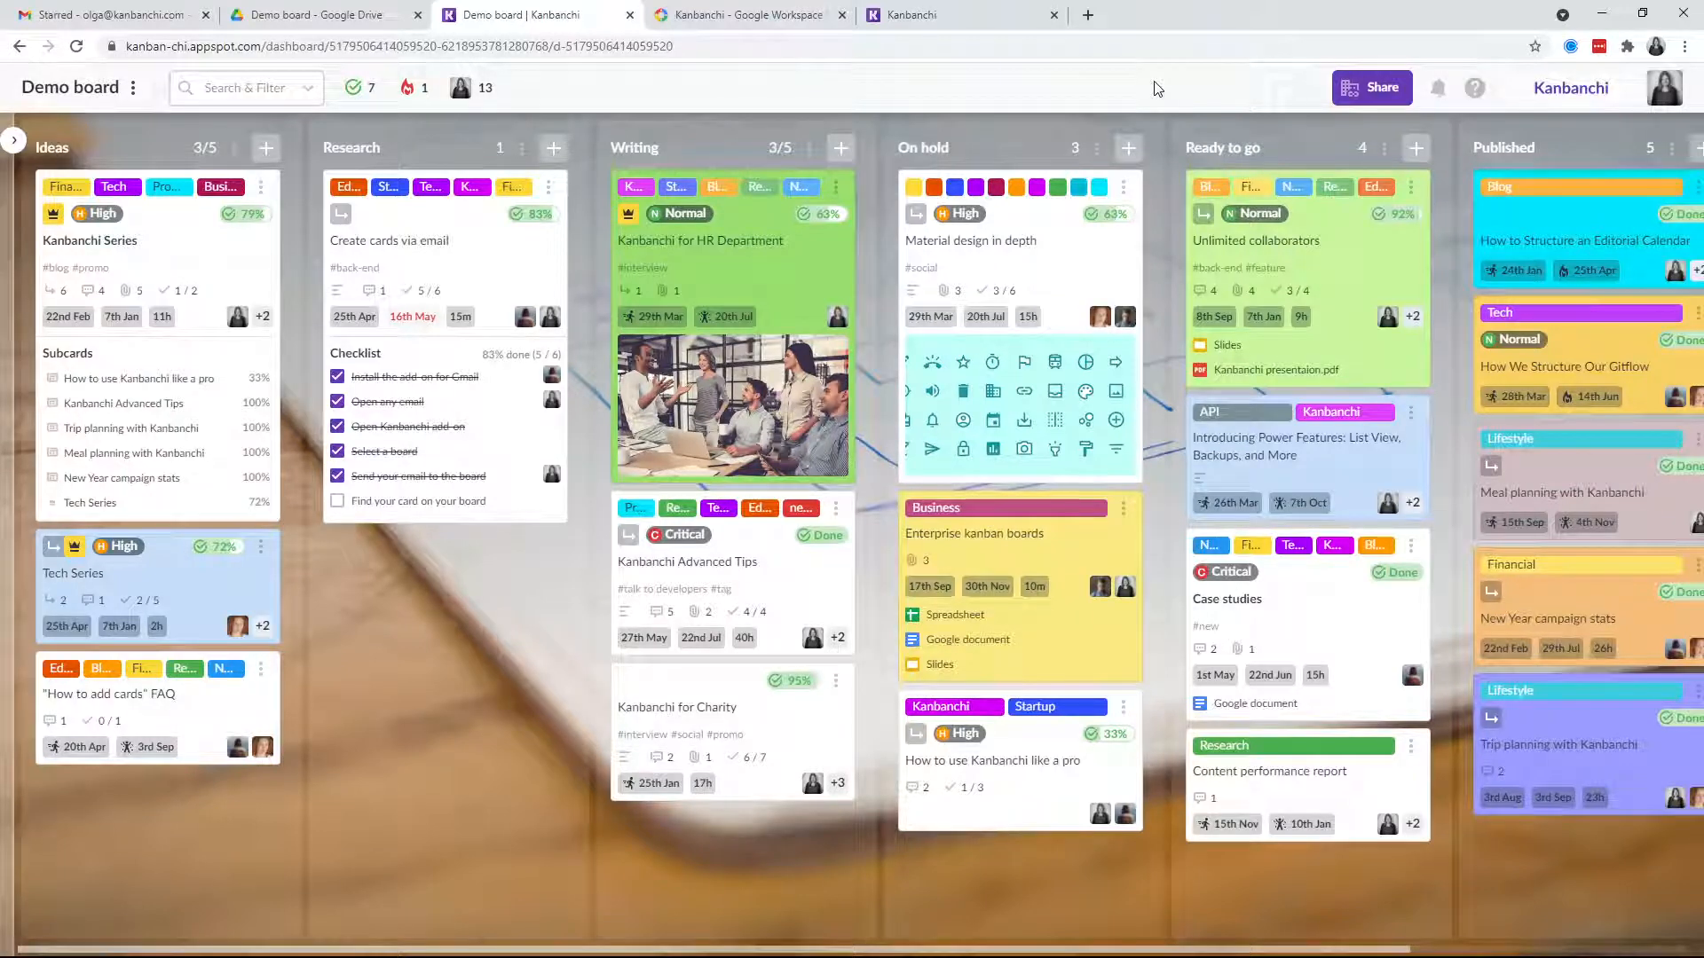
Step: Archive the How to Structure an Editorial Calendar card from the Published list
mouse_move(3, 844)
scroll(1370, 827, "right", 3)
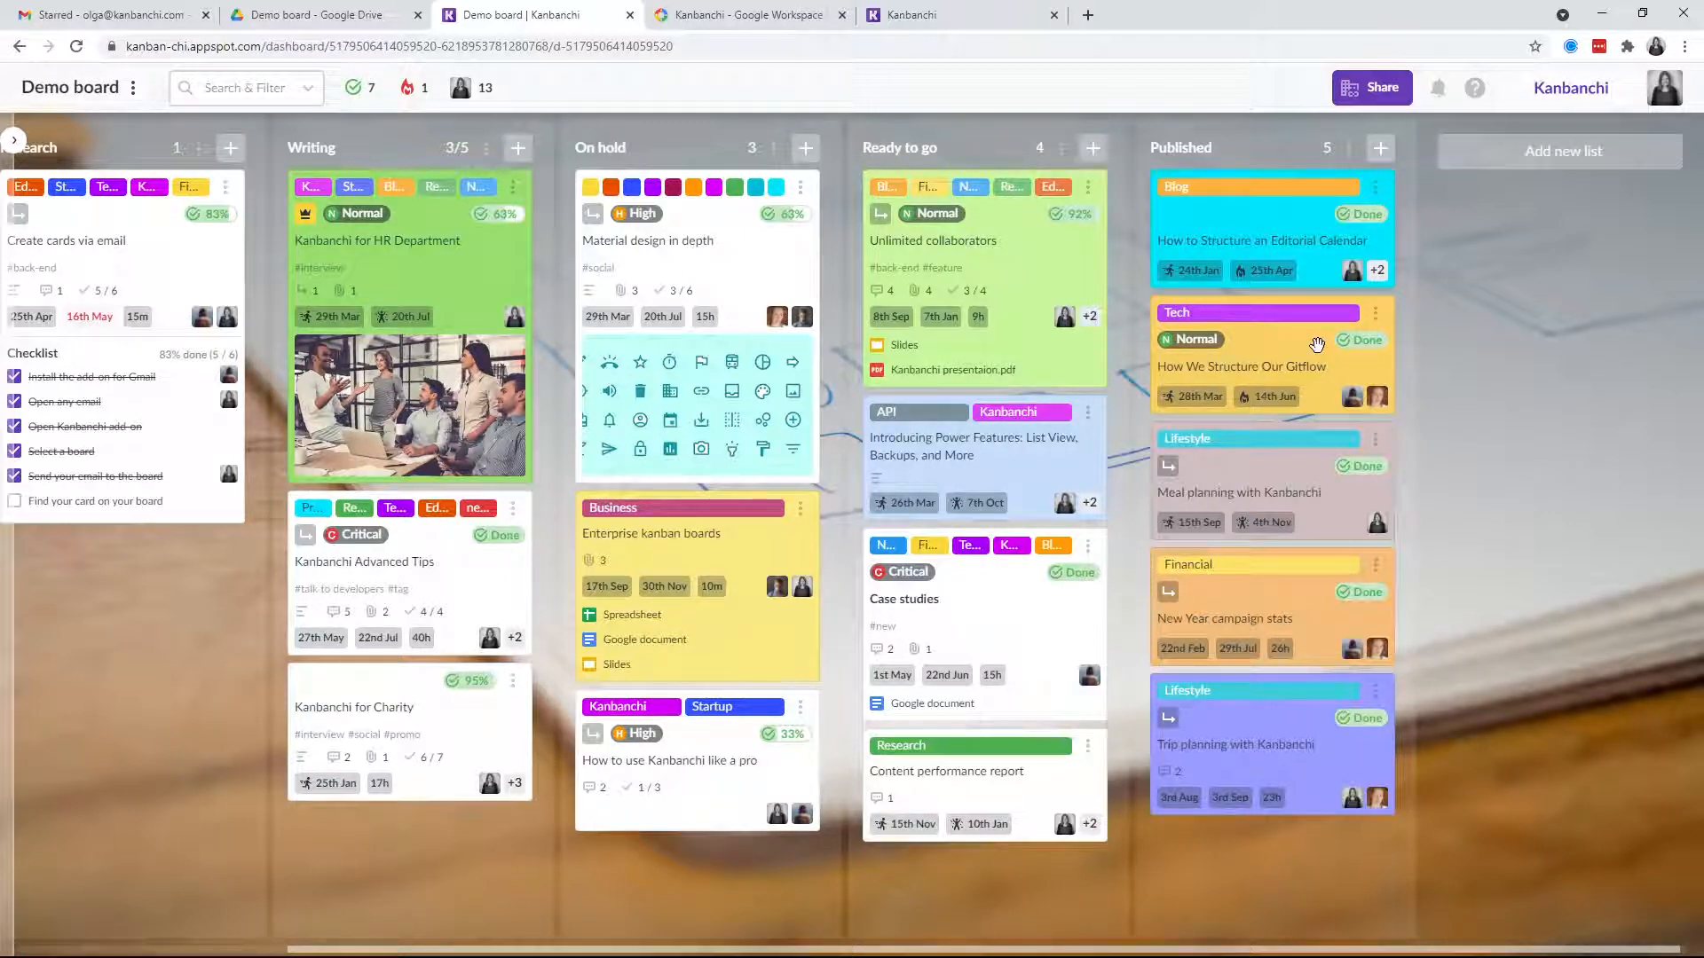
left_click(1375, 189)
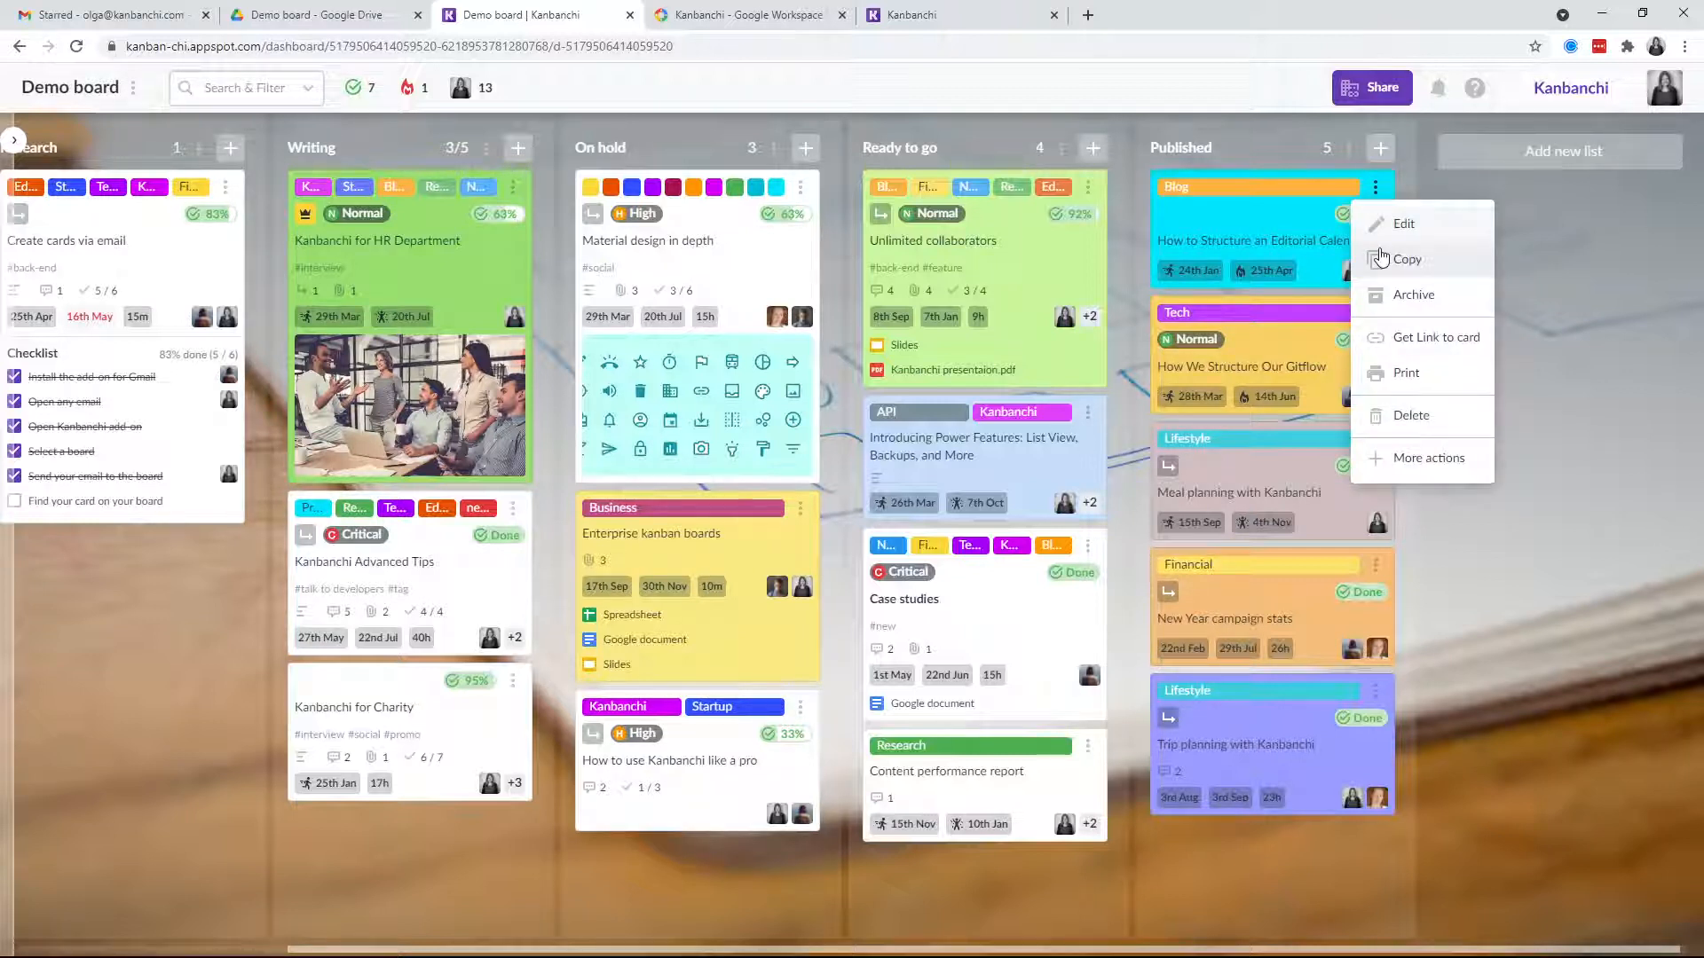
left_click(1395, 297)
scroll(163, 692, "left", 4)
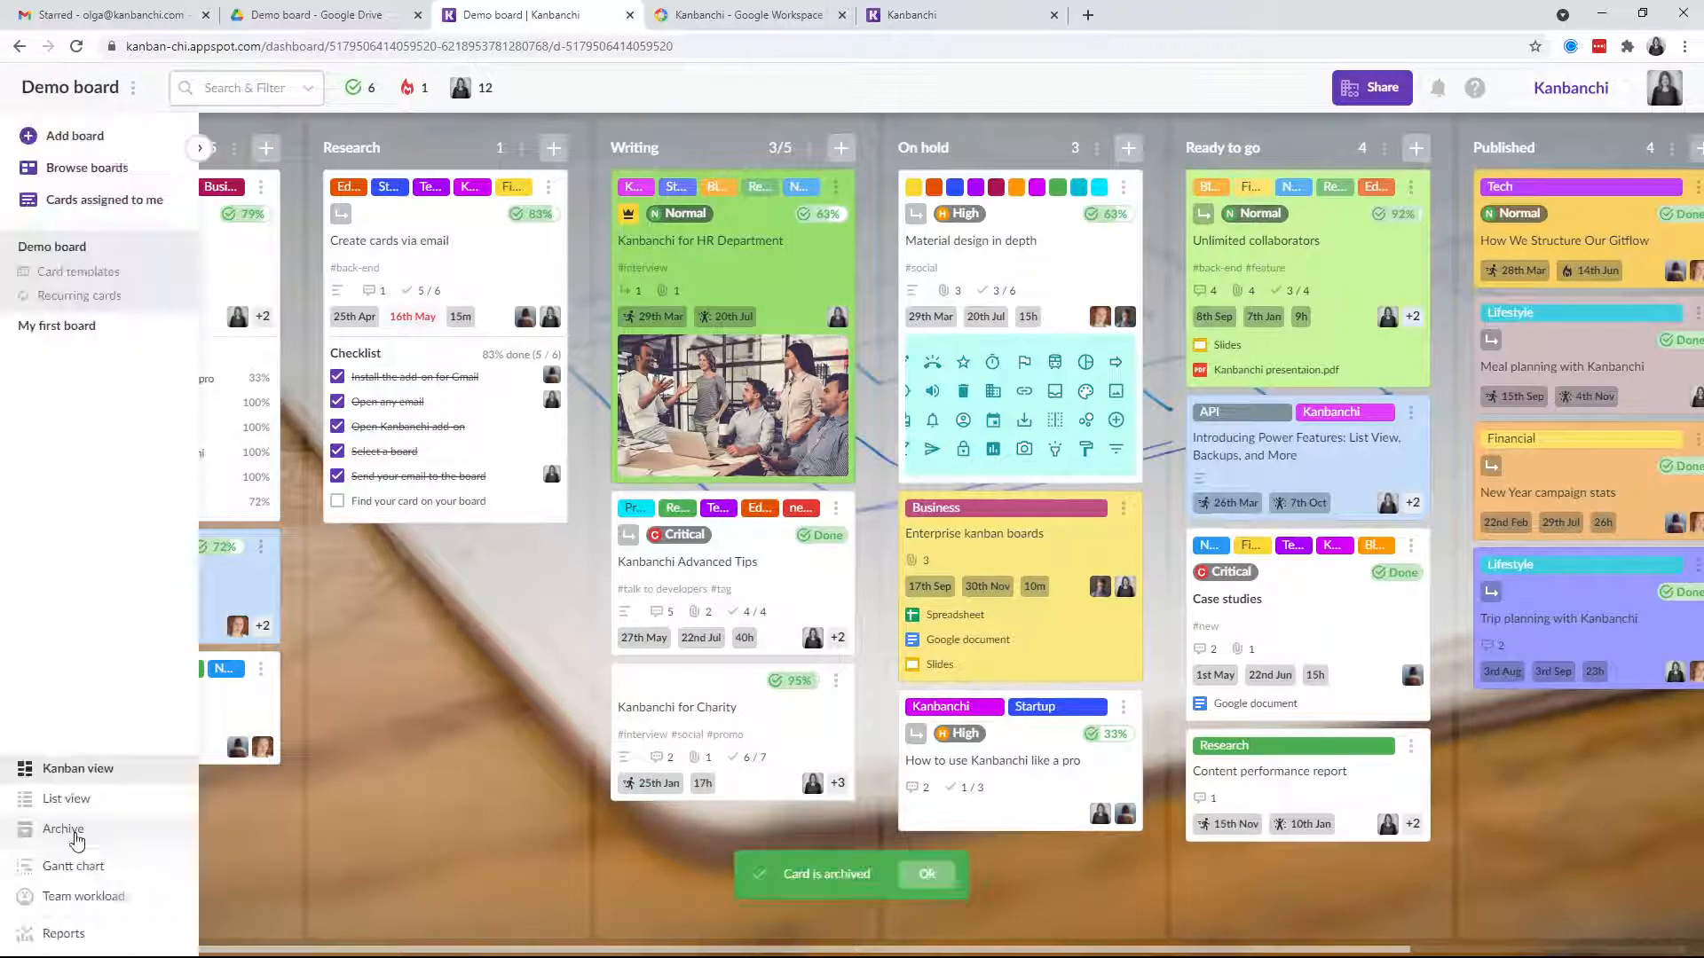
Step: Inspect the archived How to Structure an Editorial Calendar card in the board's archive and return to the Kanban view
left_click(77, 838)
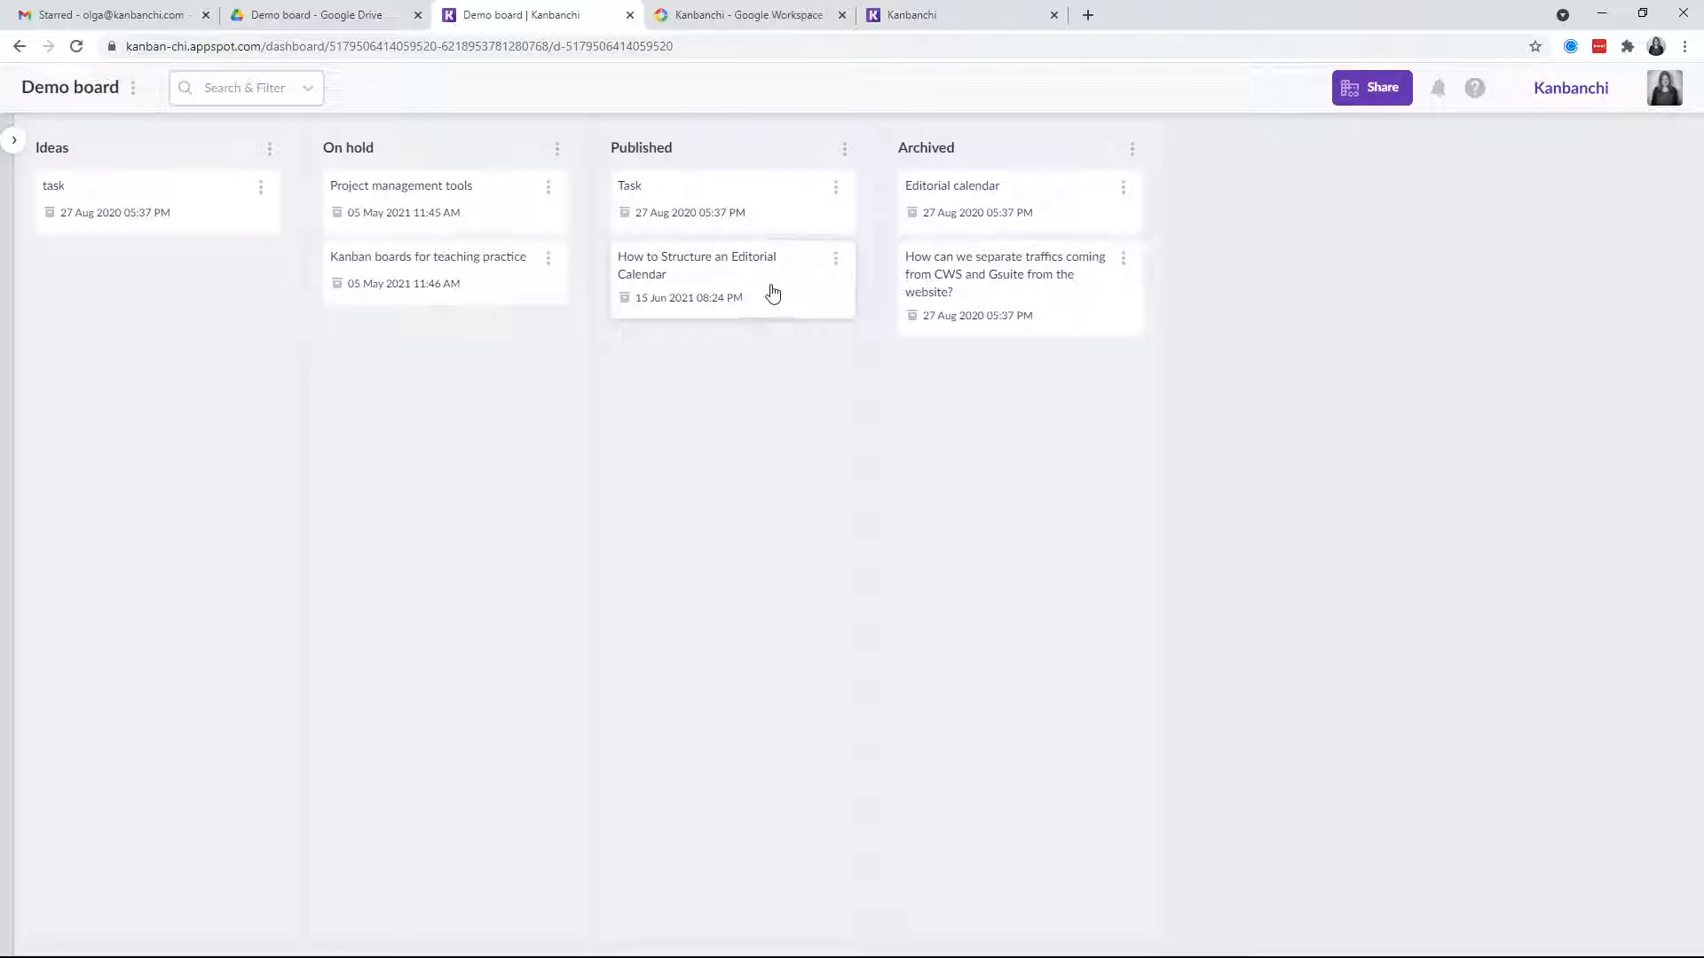
left_click(772, 291)
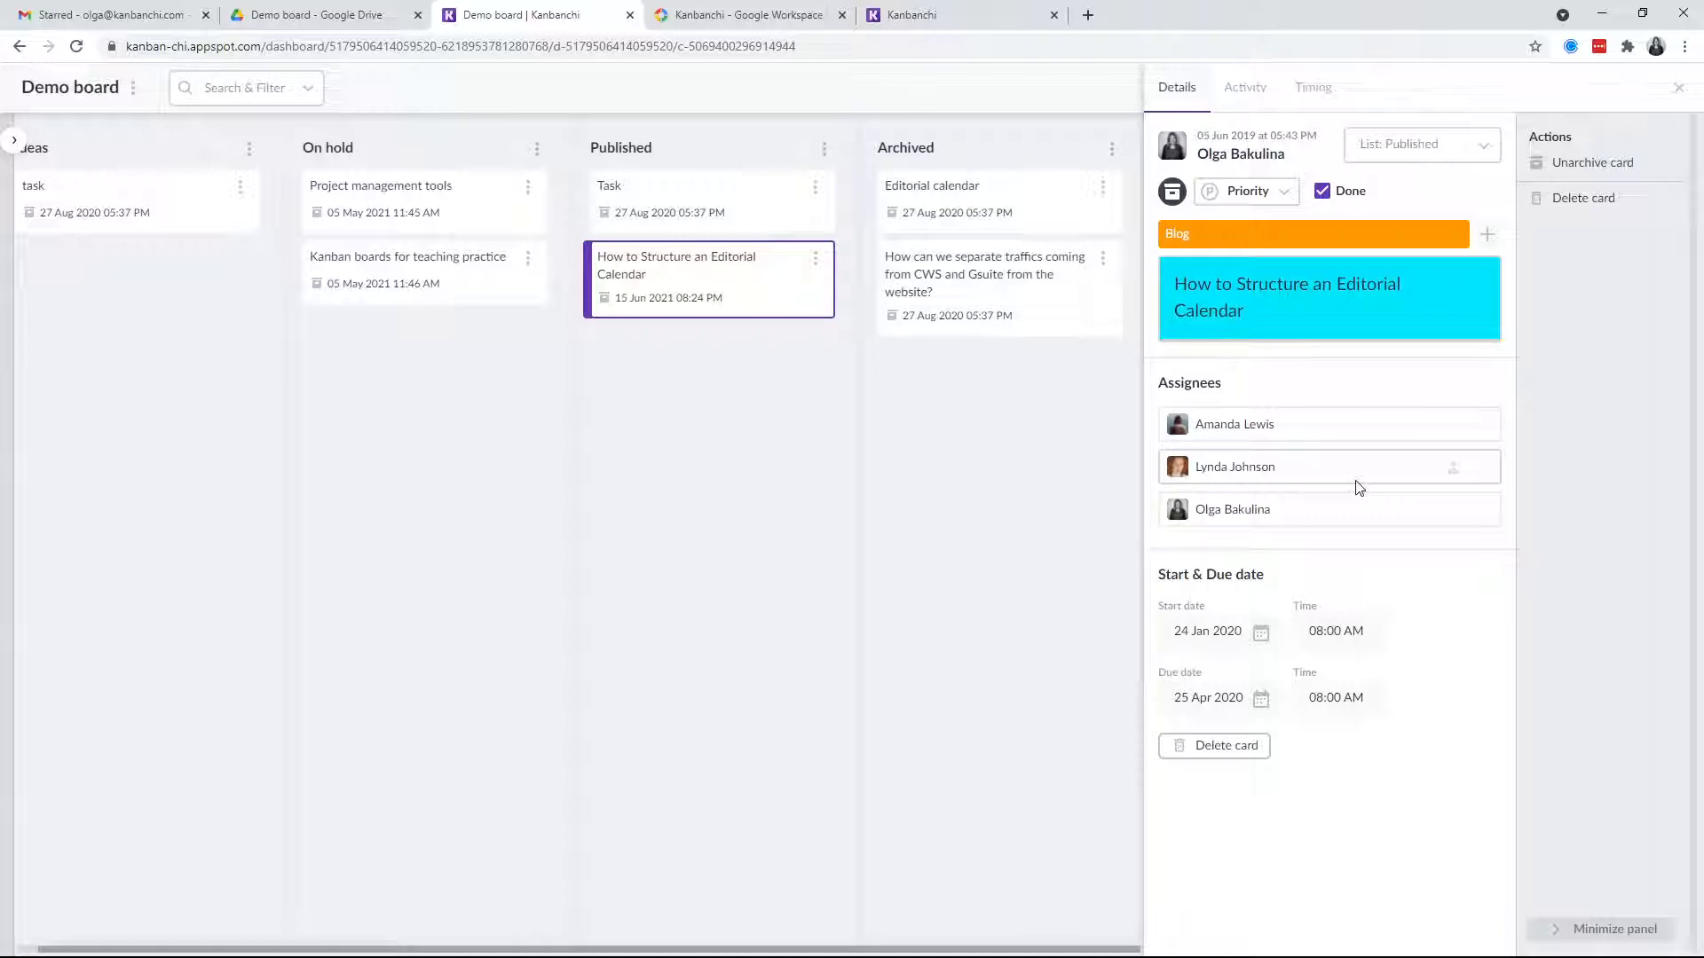
left_click(297, 609)
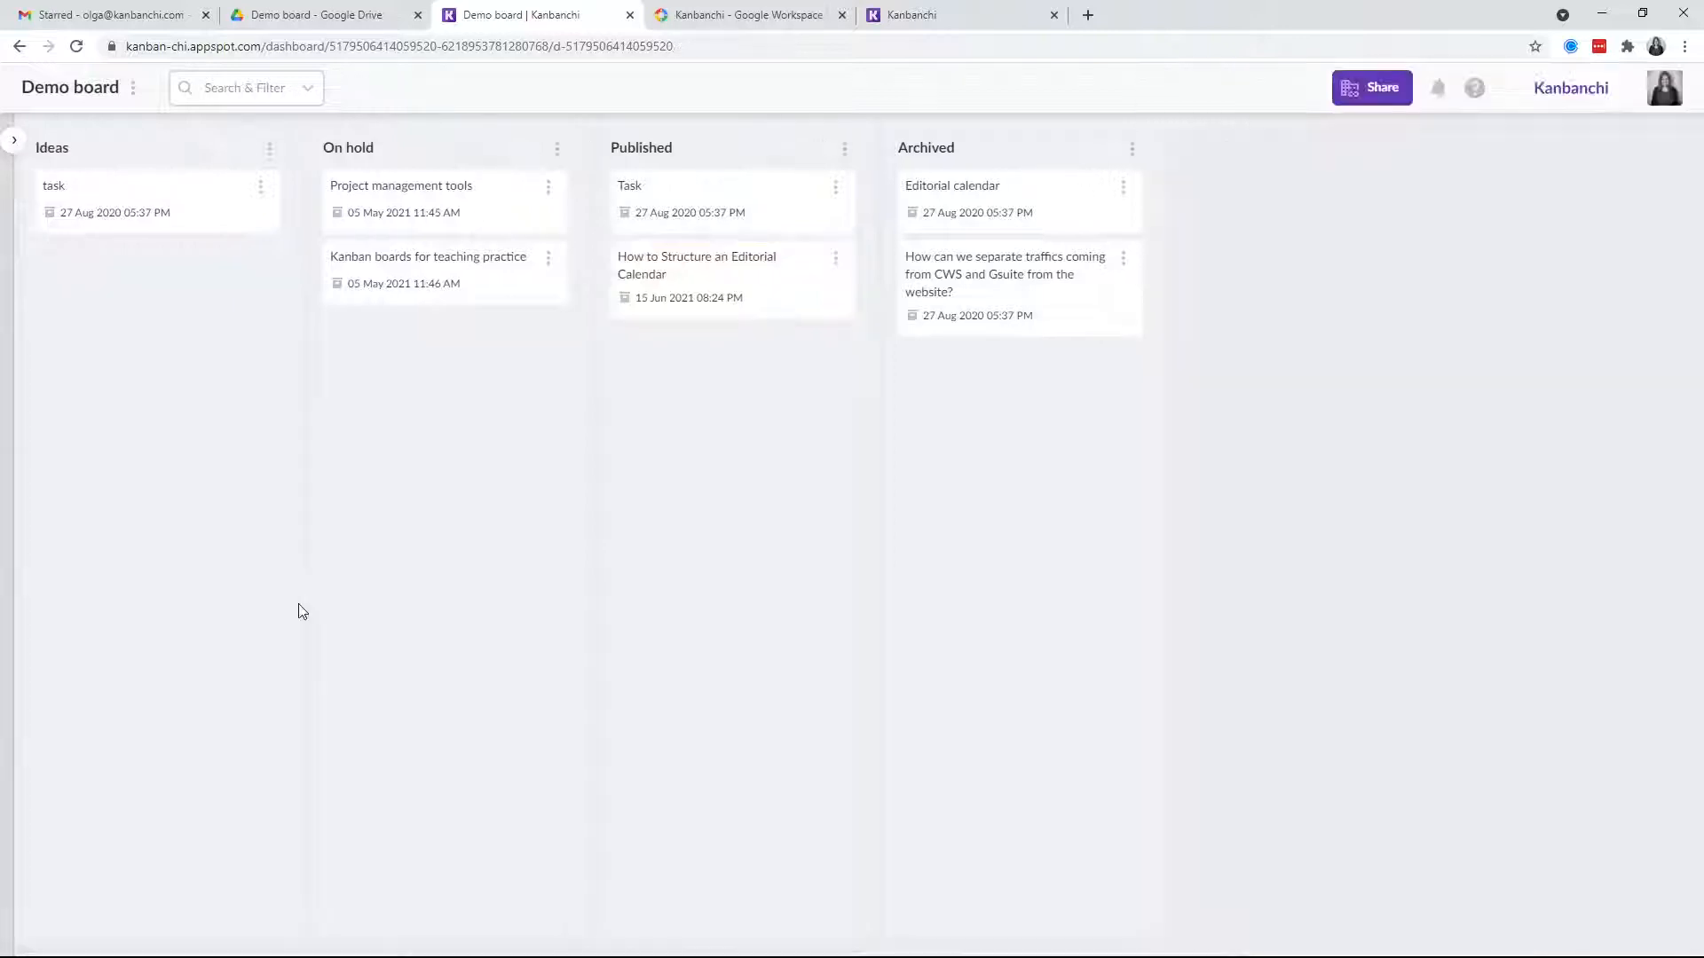
mouse_move(8, 741)
left_click(75, 769)
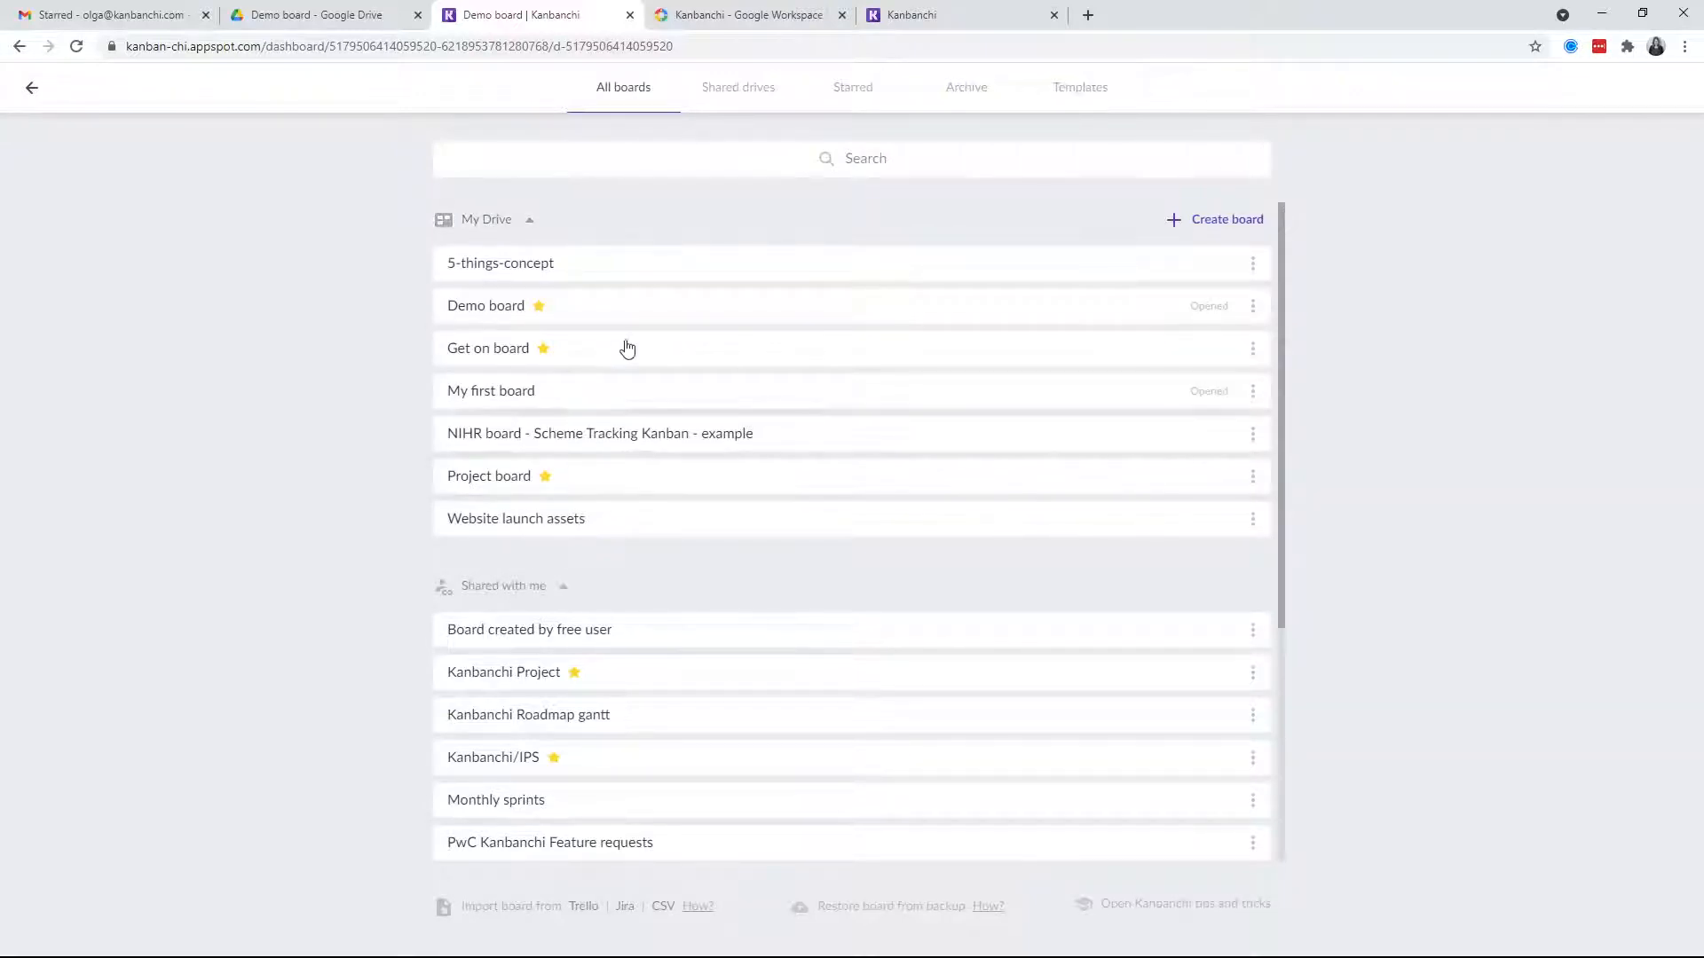
Step: Look through all boards in My Drive, Shared with me and the shared drives, and go back to Demo board
scroll(590, 609, "down", 2)
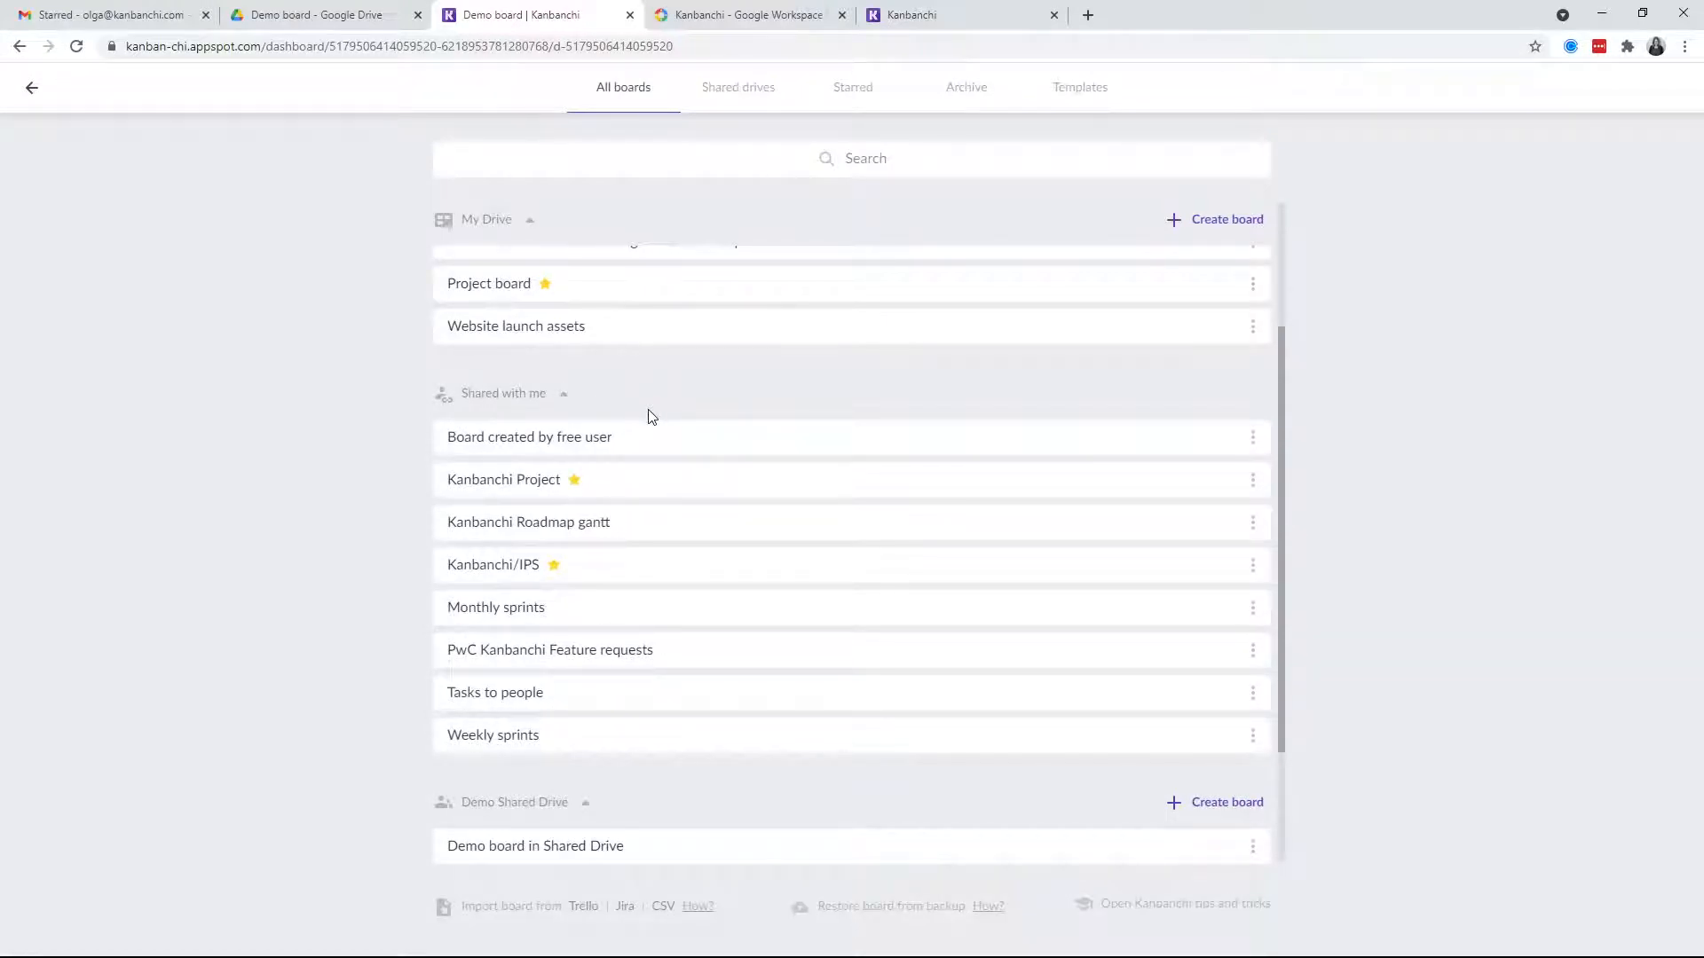
scroll(652, 417, "down", 2)
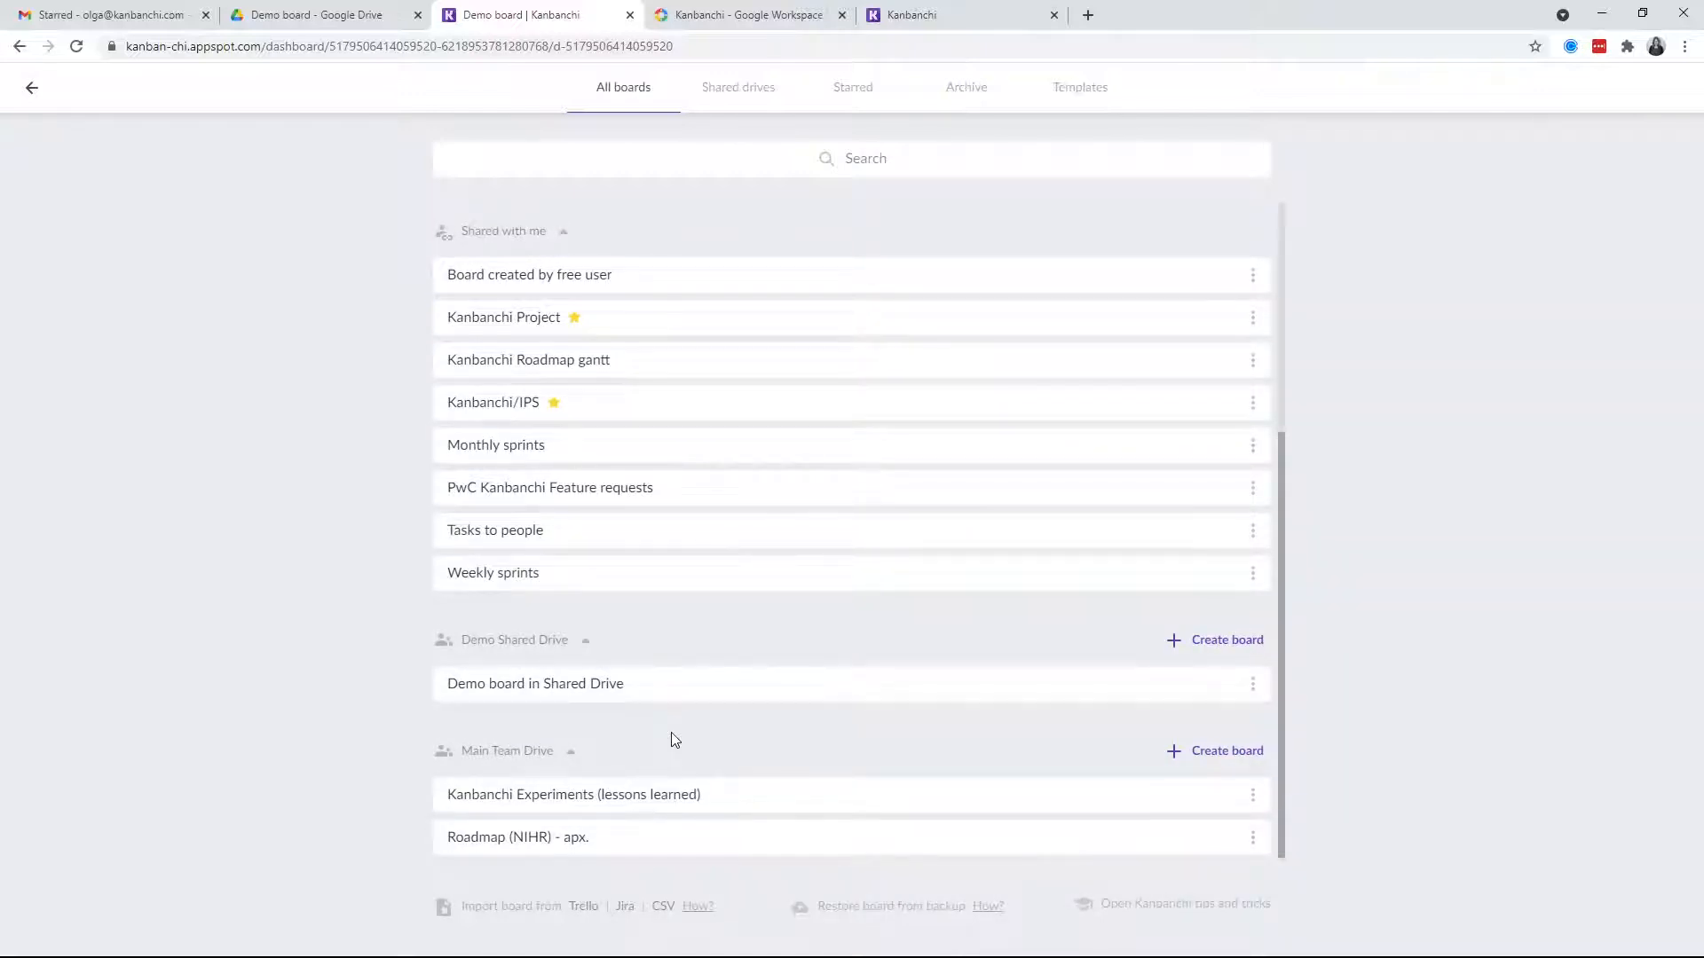
scroll(674, 740, "up", 4)
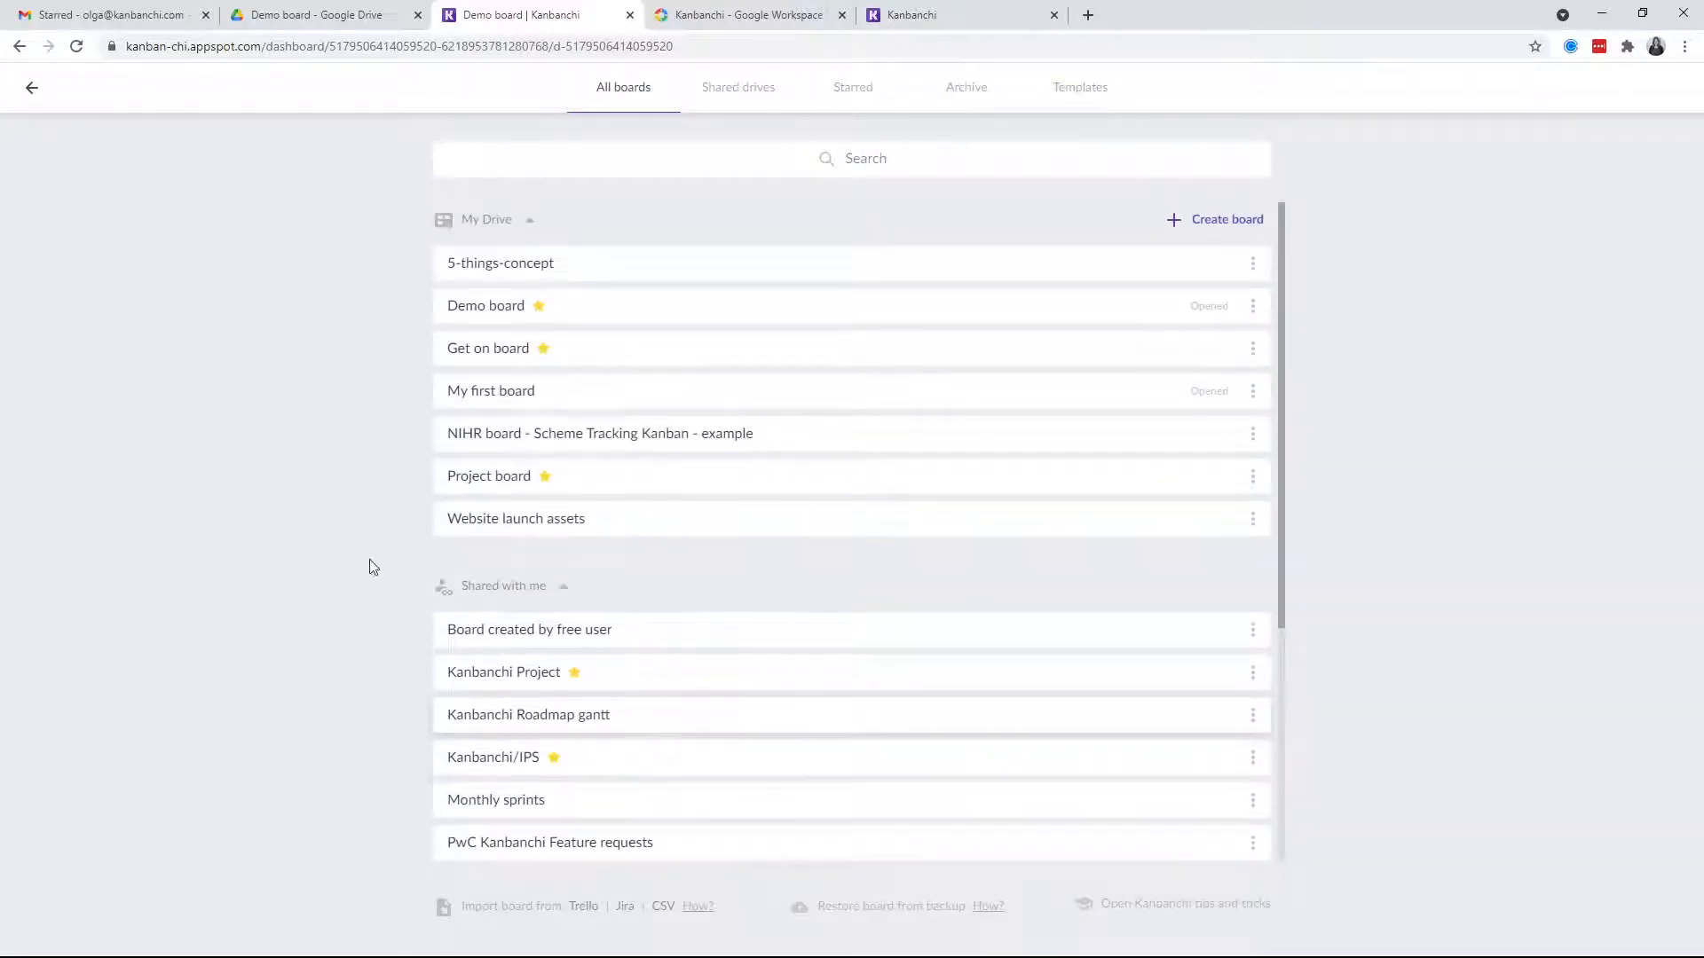
left_click(33, 90)
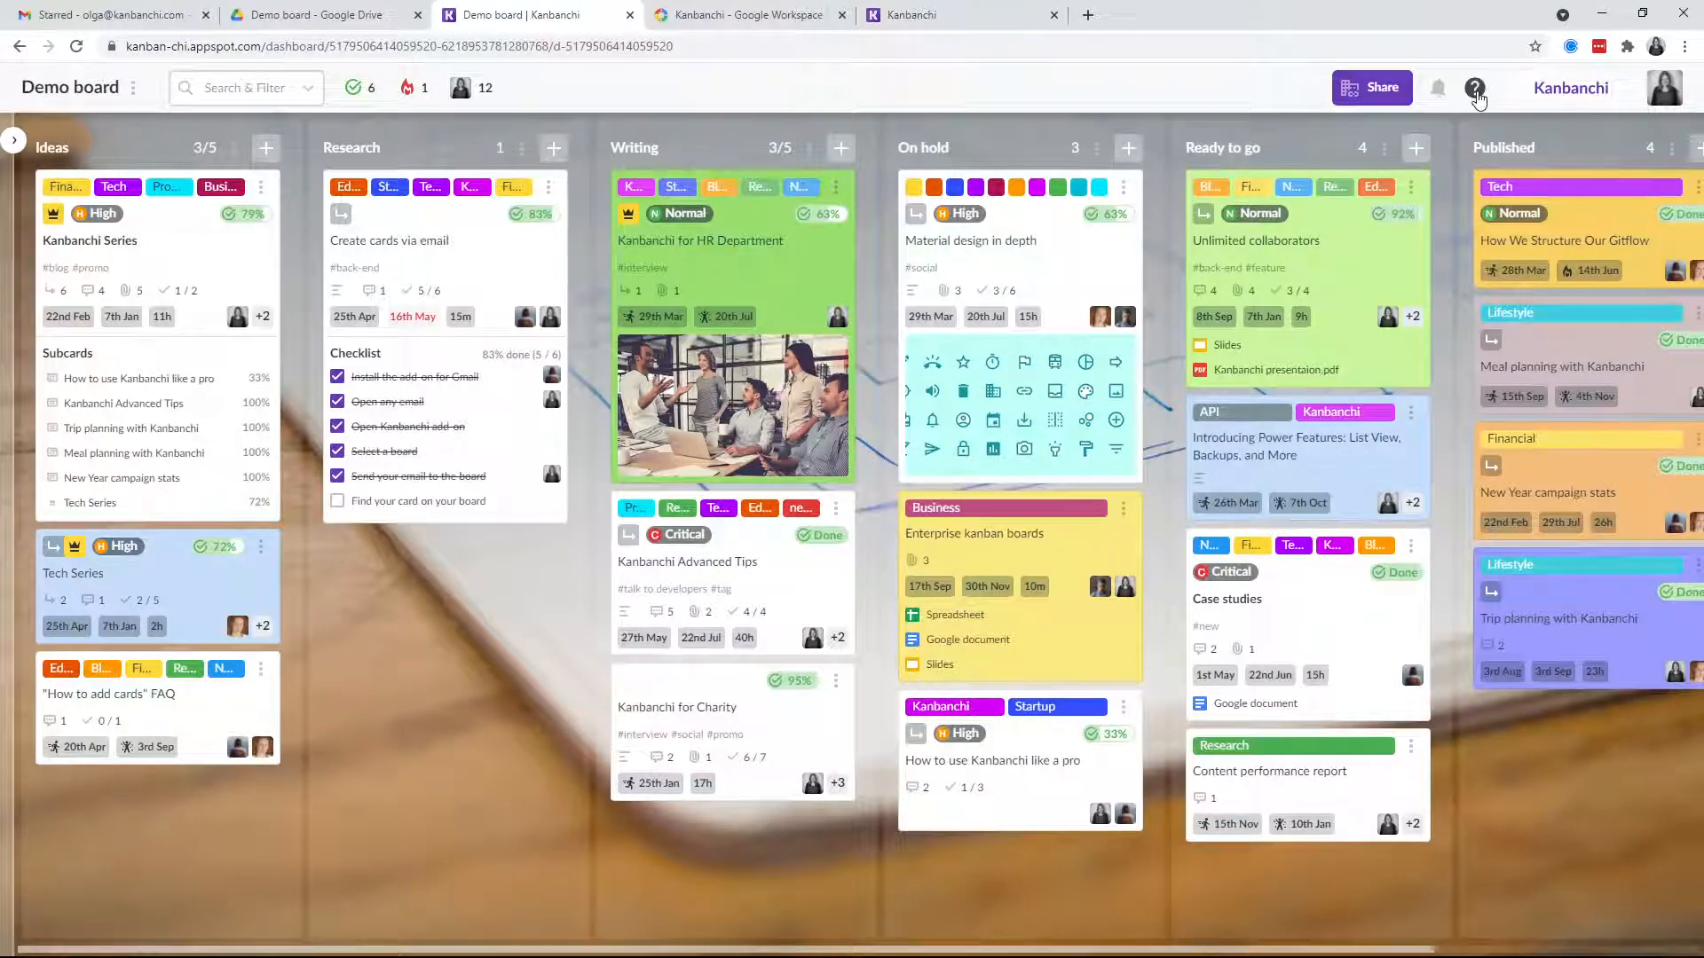
Step: View the help options for contacting support, FAQ and video tutorials, and close them
left_click(1473, 88)
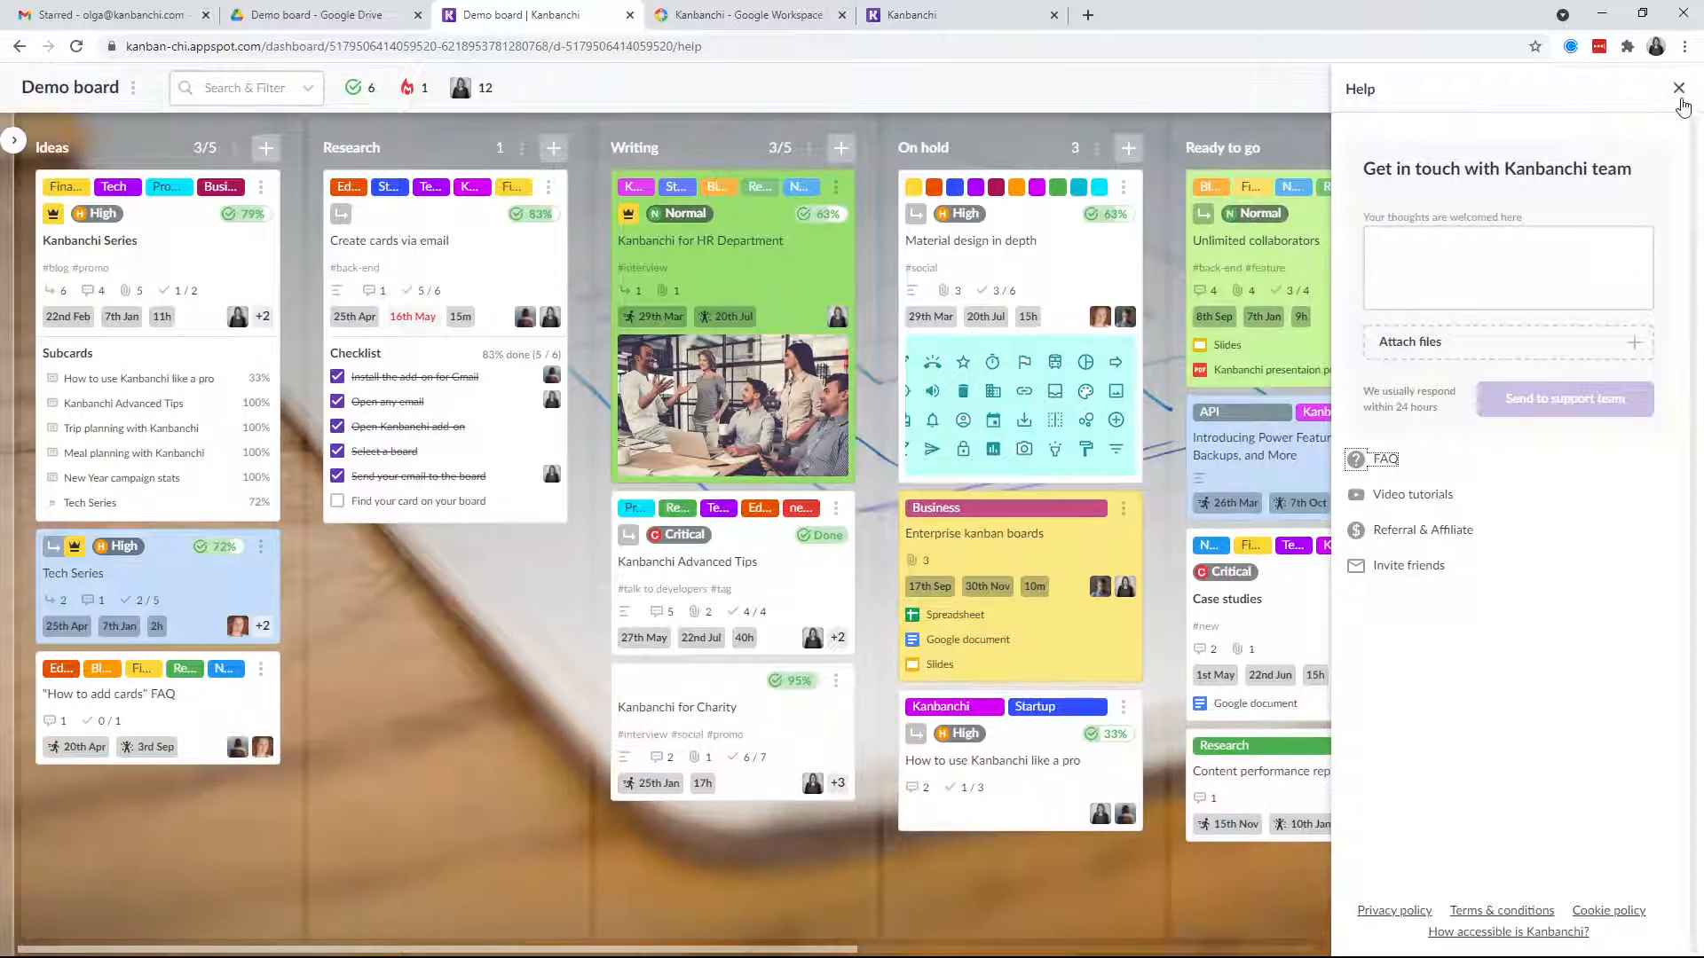
left_click(1679, 88)
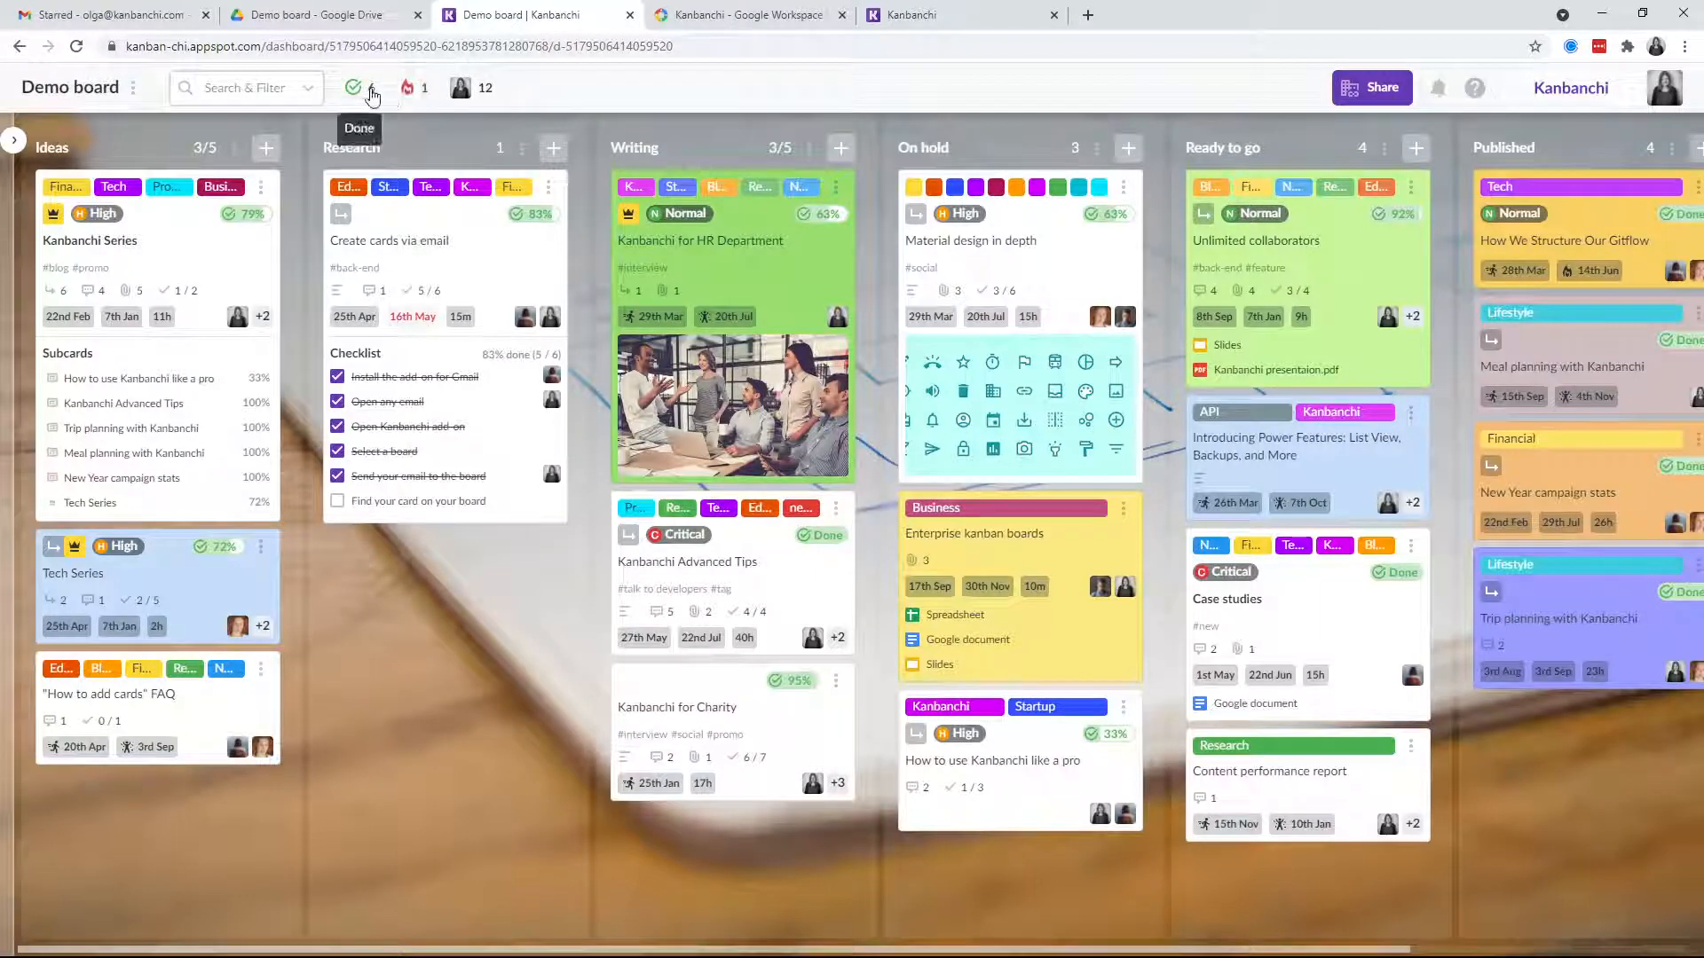
Step: Filter the board to show only Done cards, and clear the filter
left_click(370, 89)
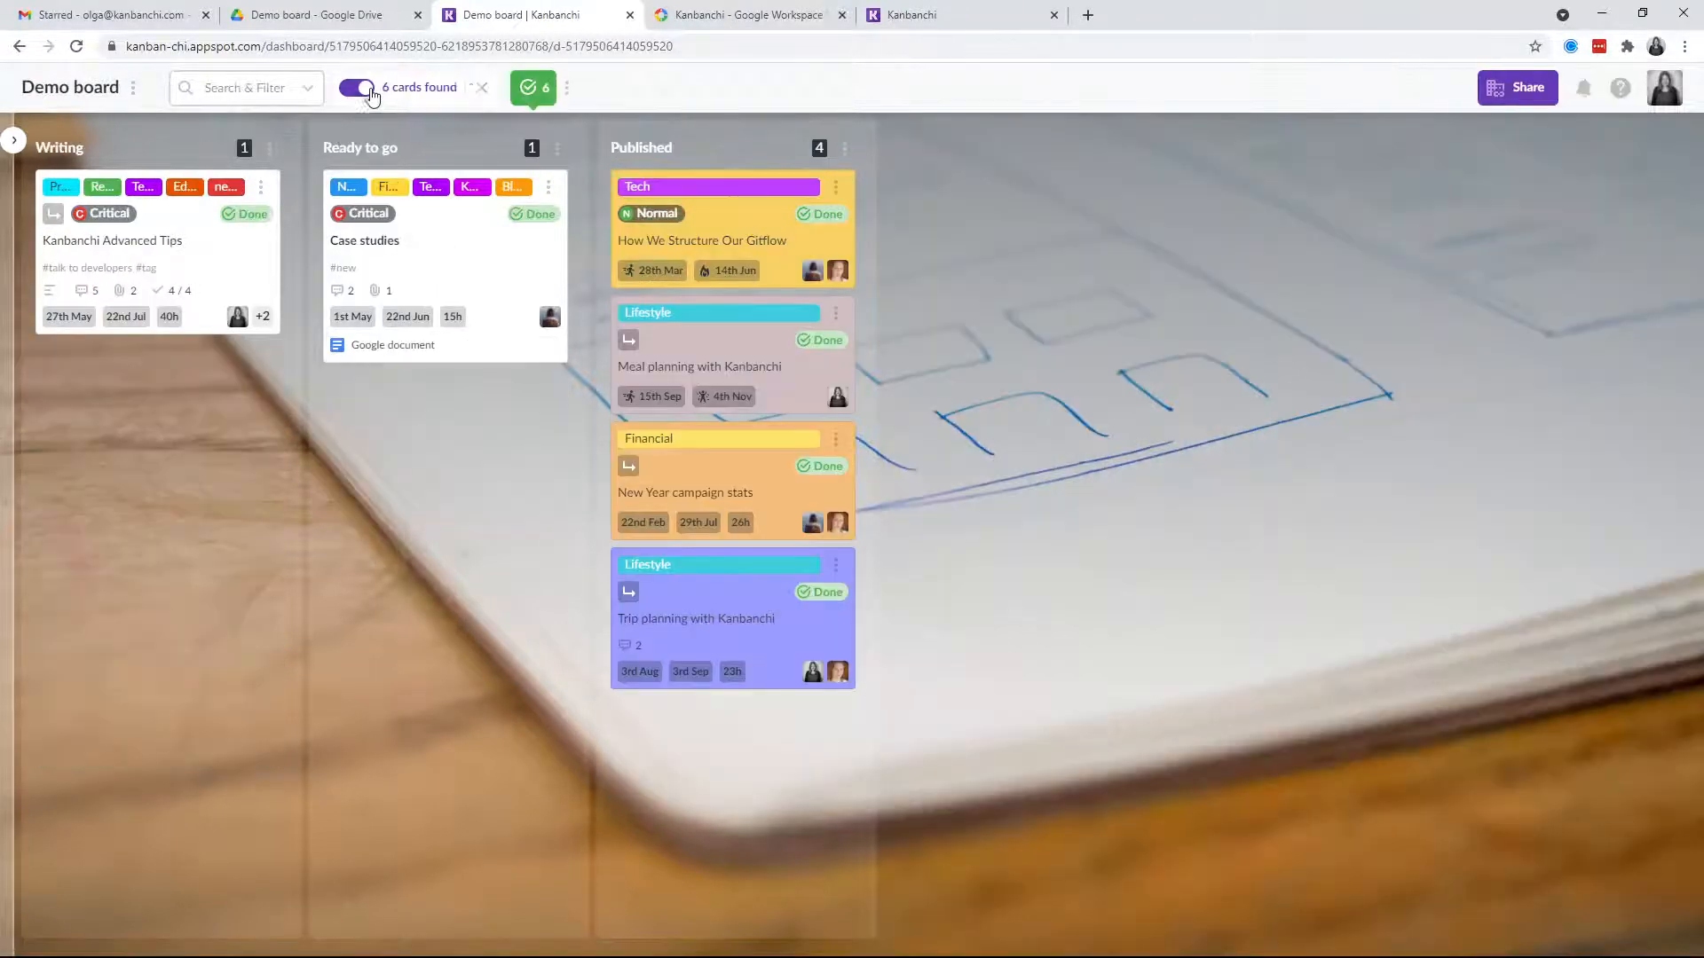
left_click(491, 93)
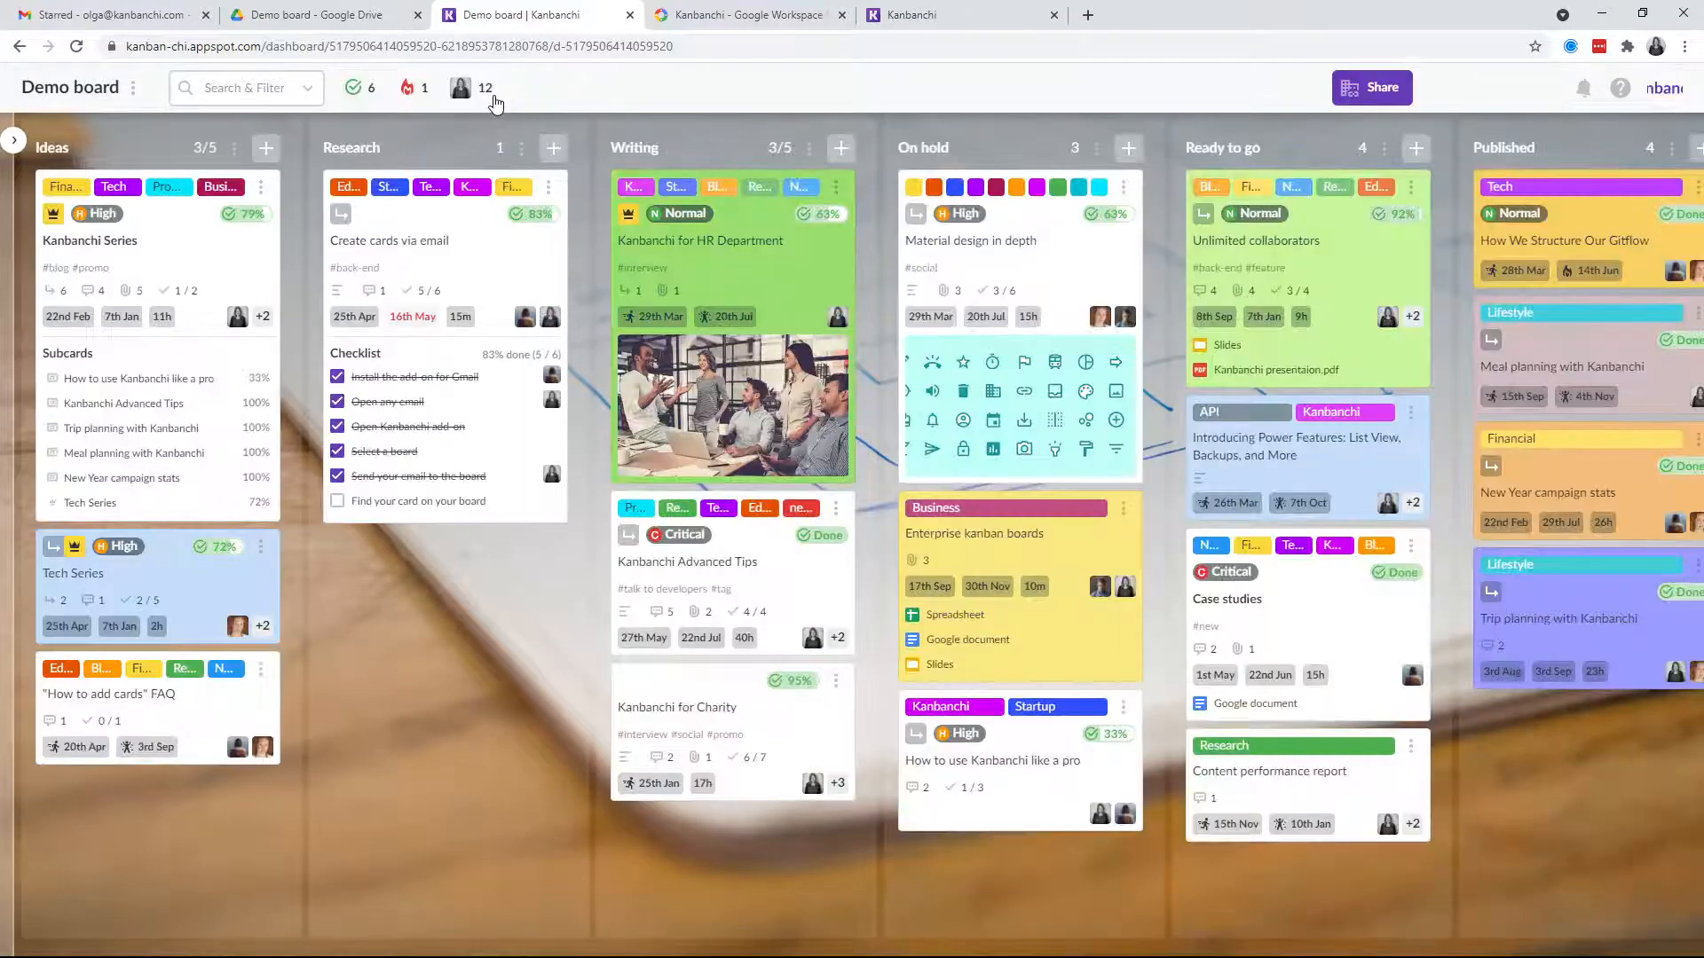
Step: Filter the board to show only overdue cards, then only cards assigned to the current account, clearing each filter after viewing
left_click(477, 92)
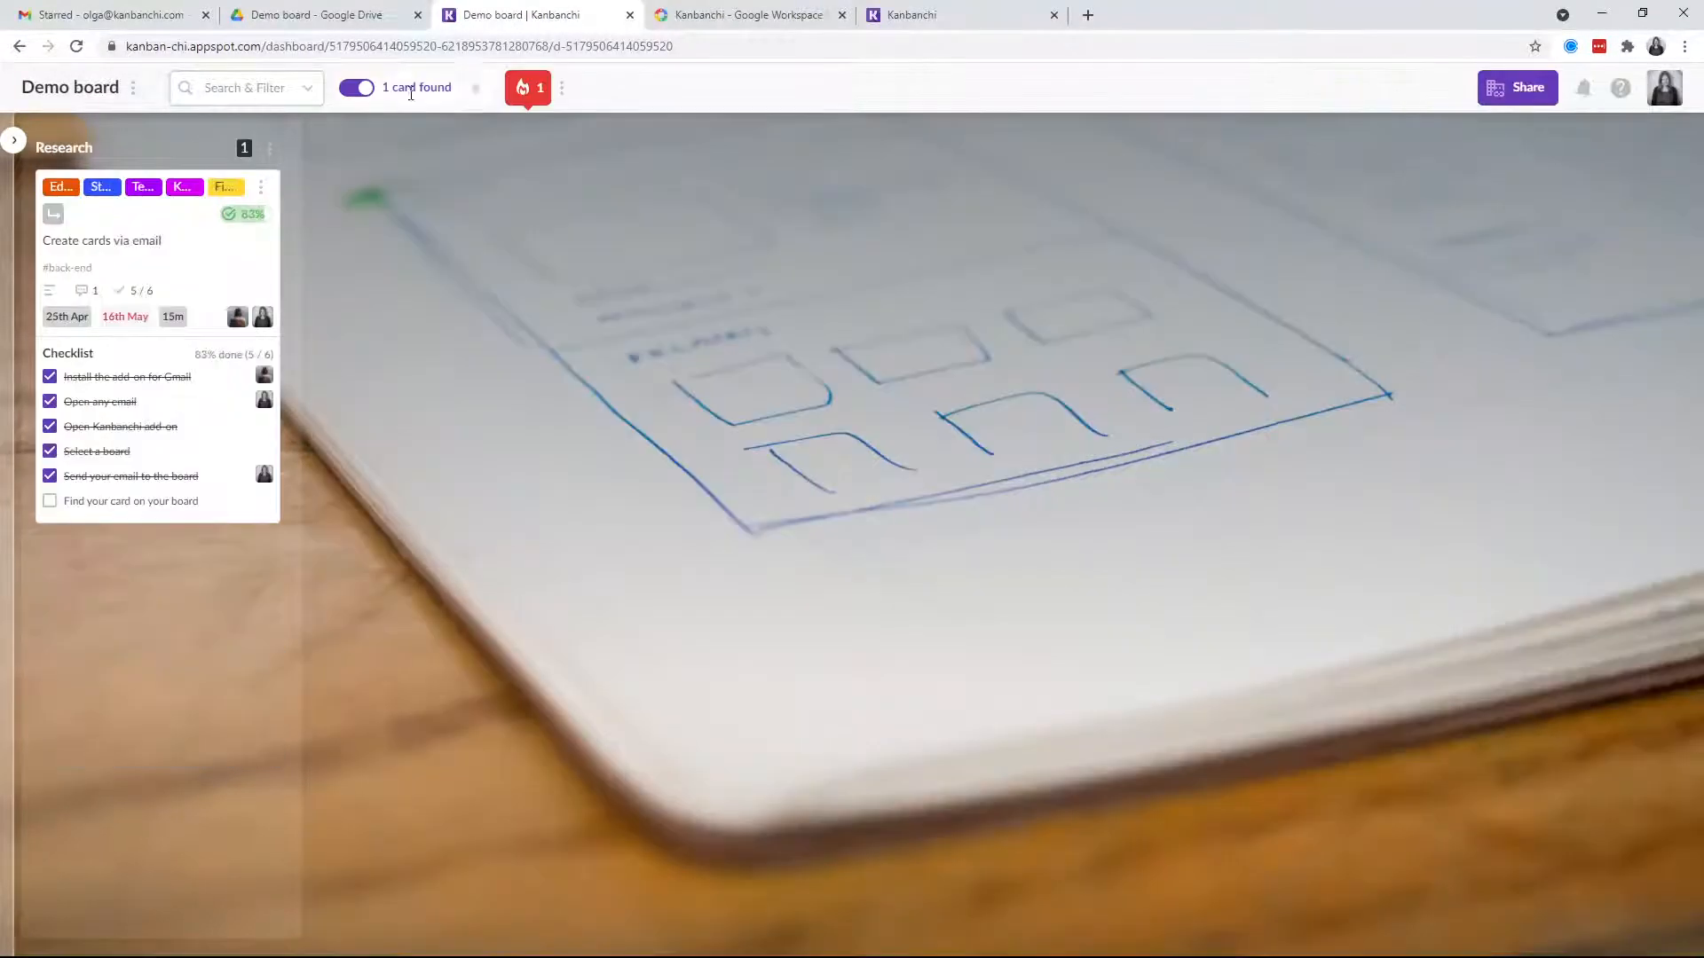
left_click(476, 89)
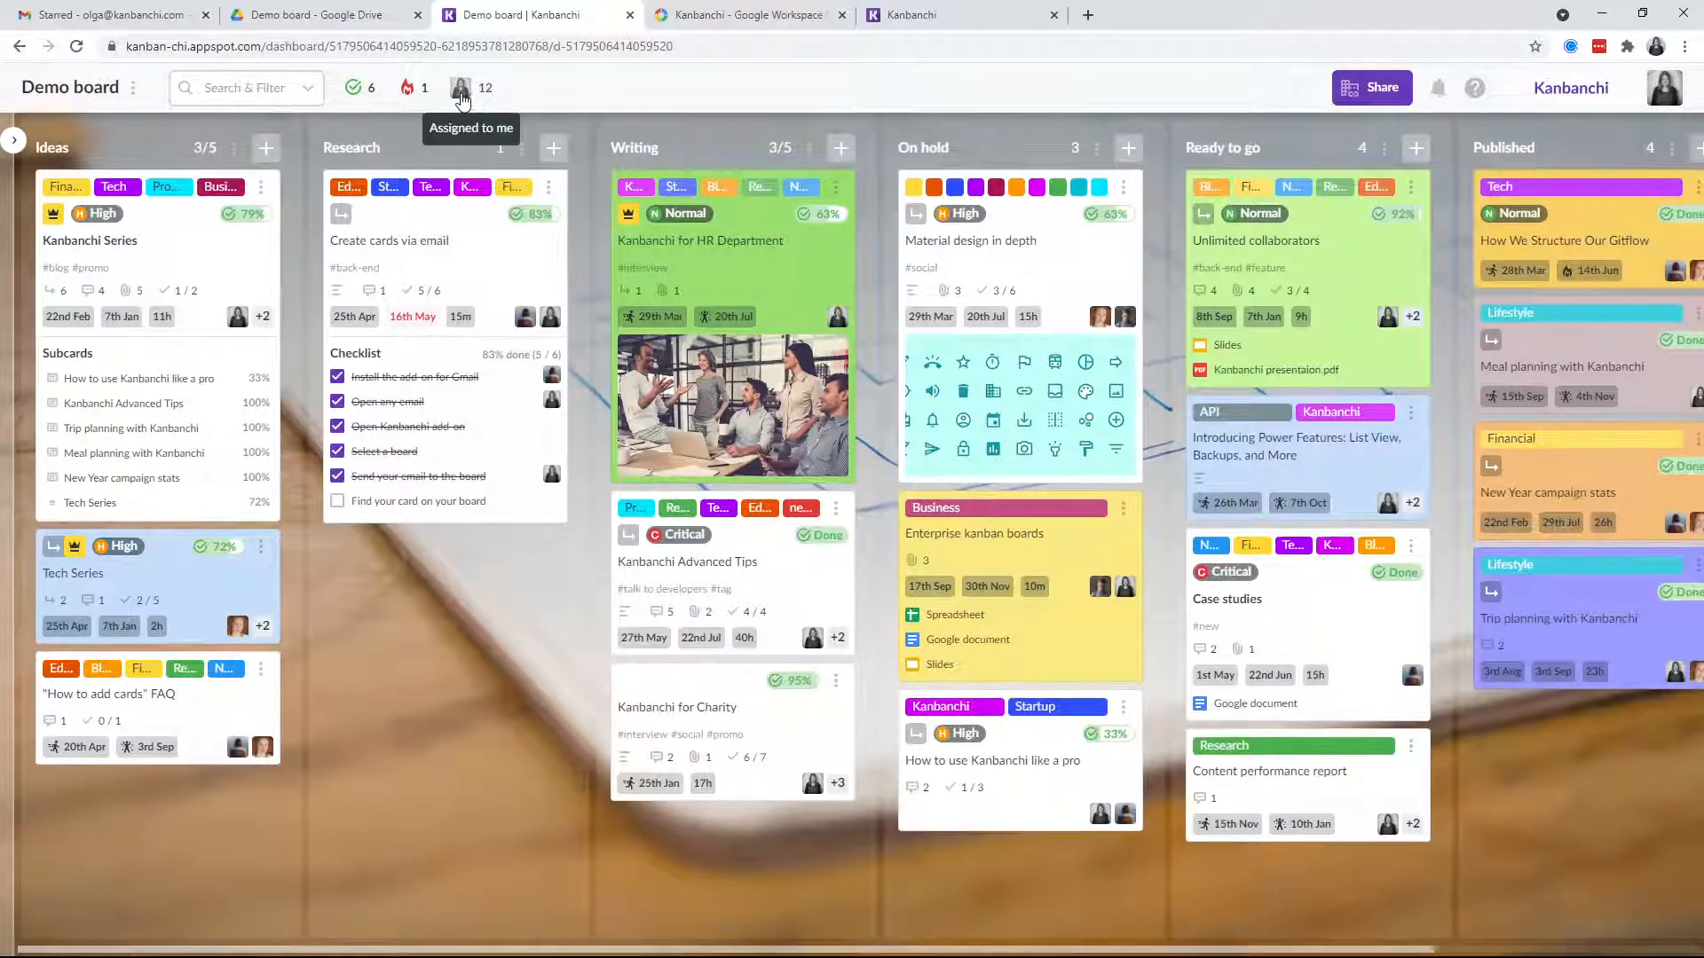
left_click(474, 94)
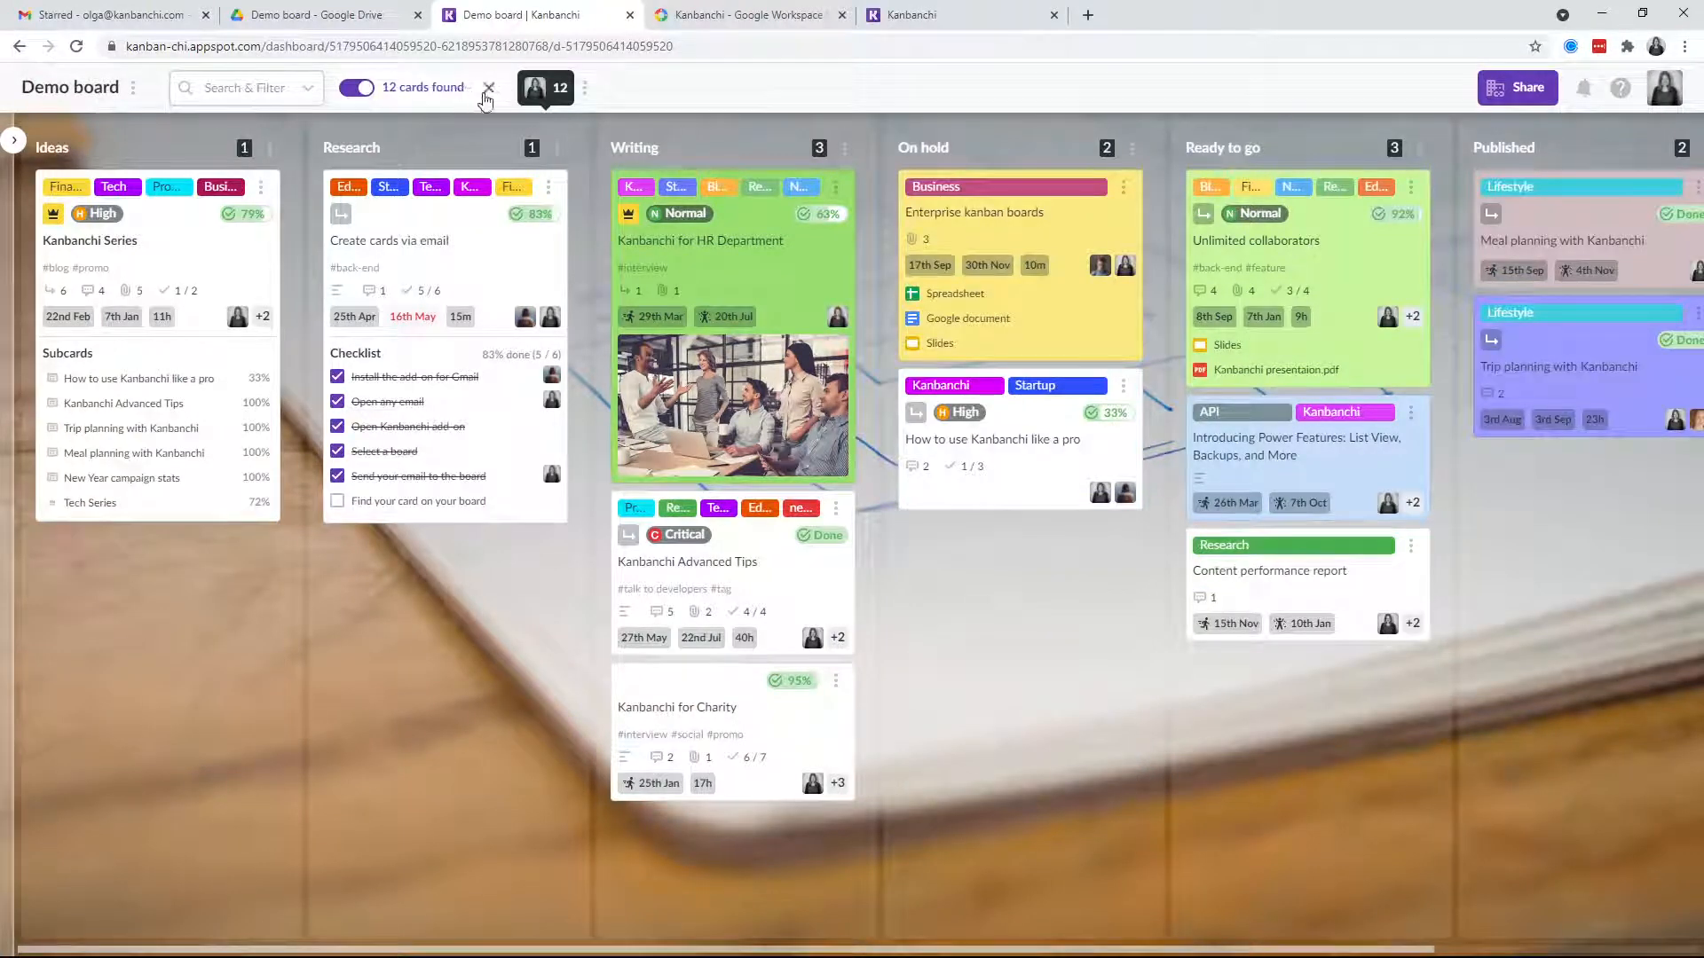
left_click(487, 93)
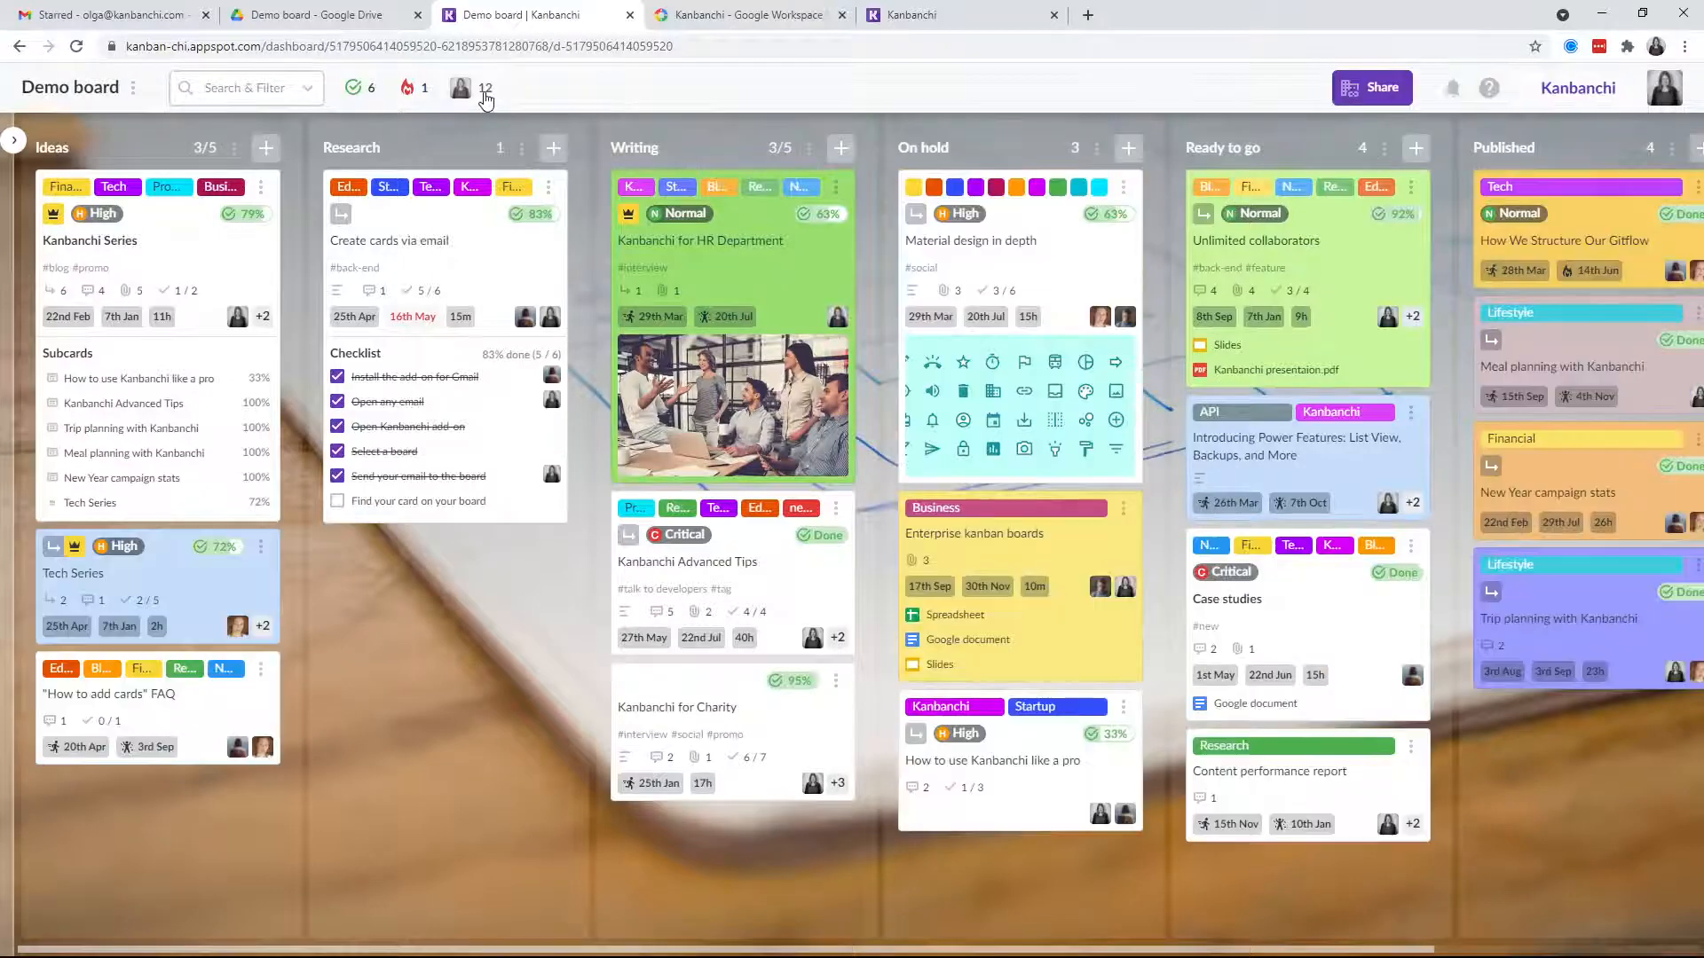
Step: Review the cards assigned to the current account across all boards, including their status filters, and return to Demo board
mouse_move(5, 271)
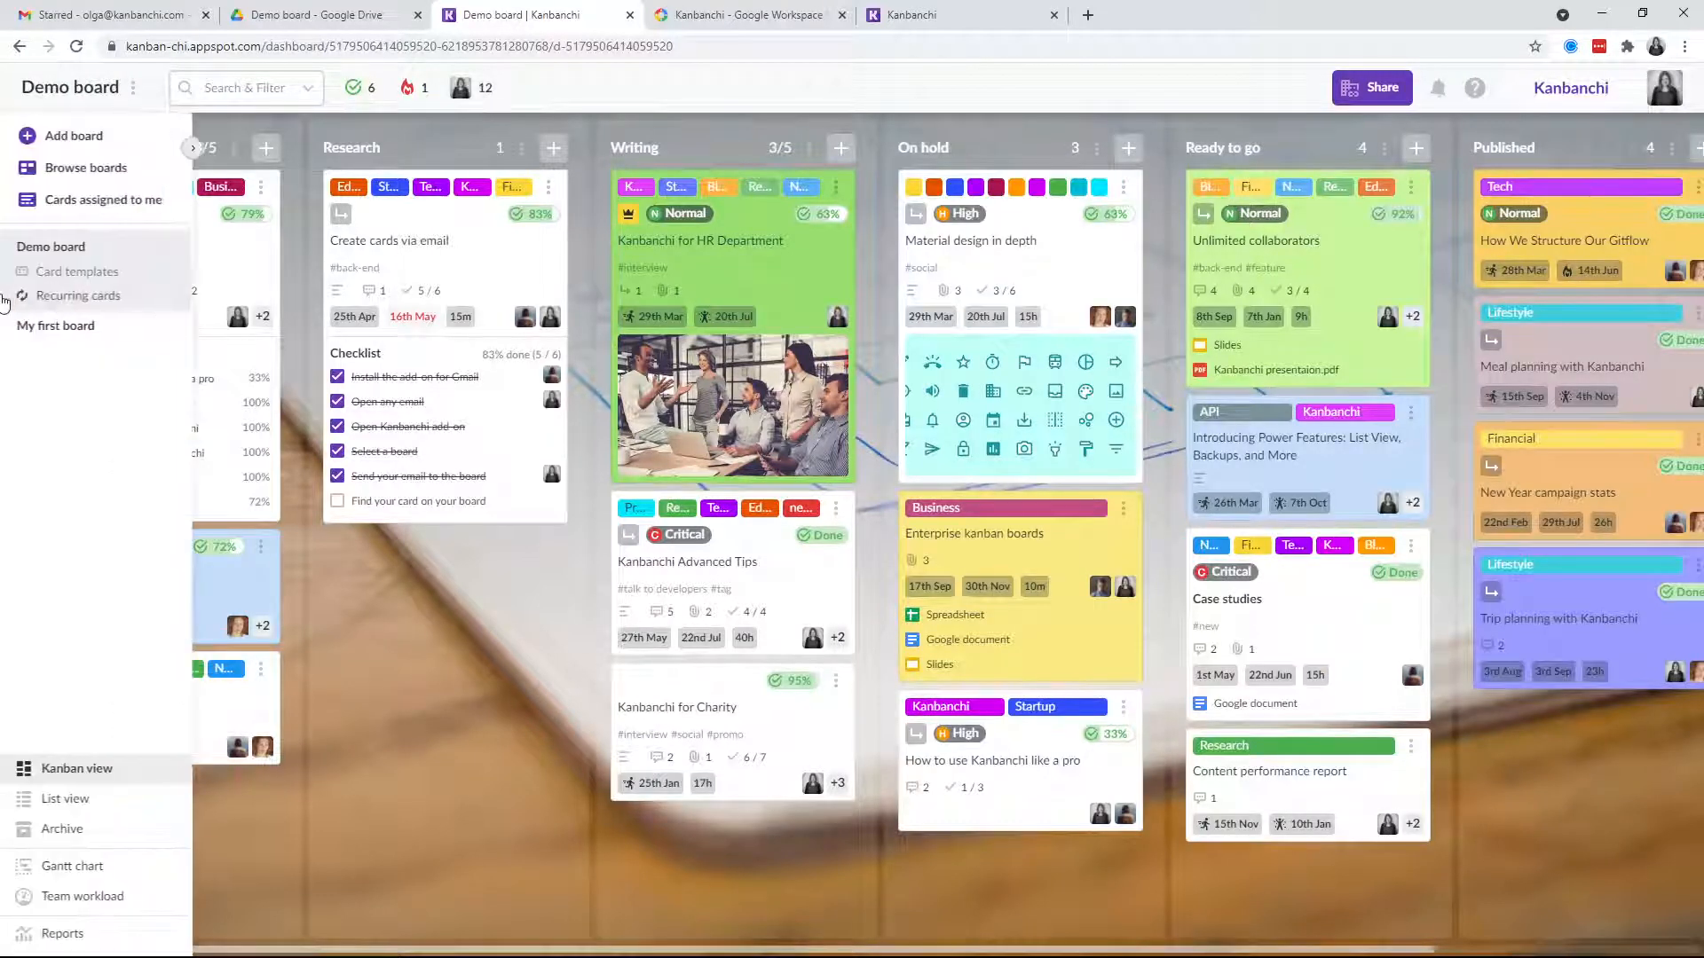
left_click(84, 201)
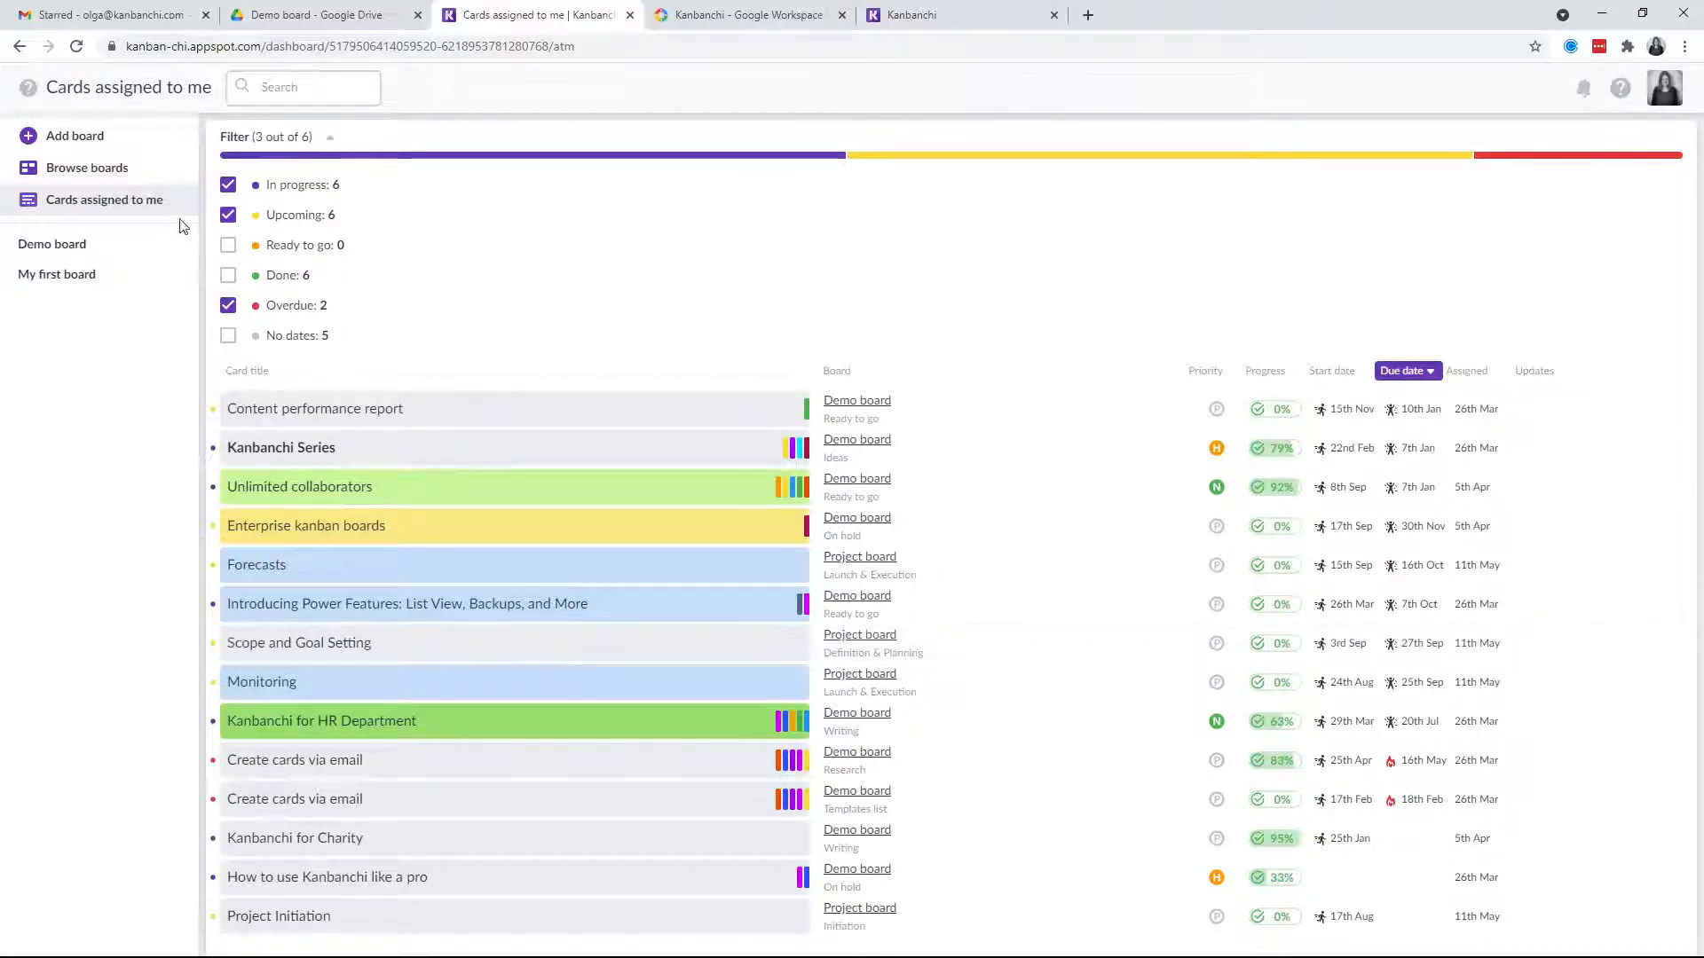
mouse_move(272, 229)
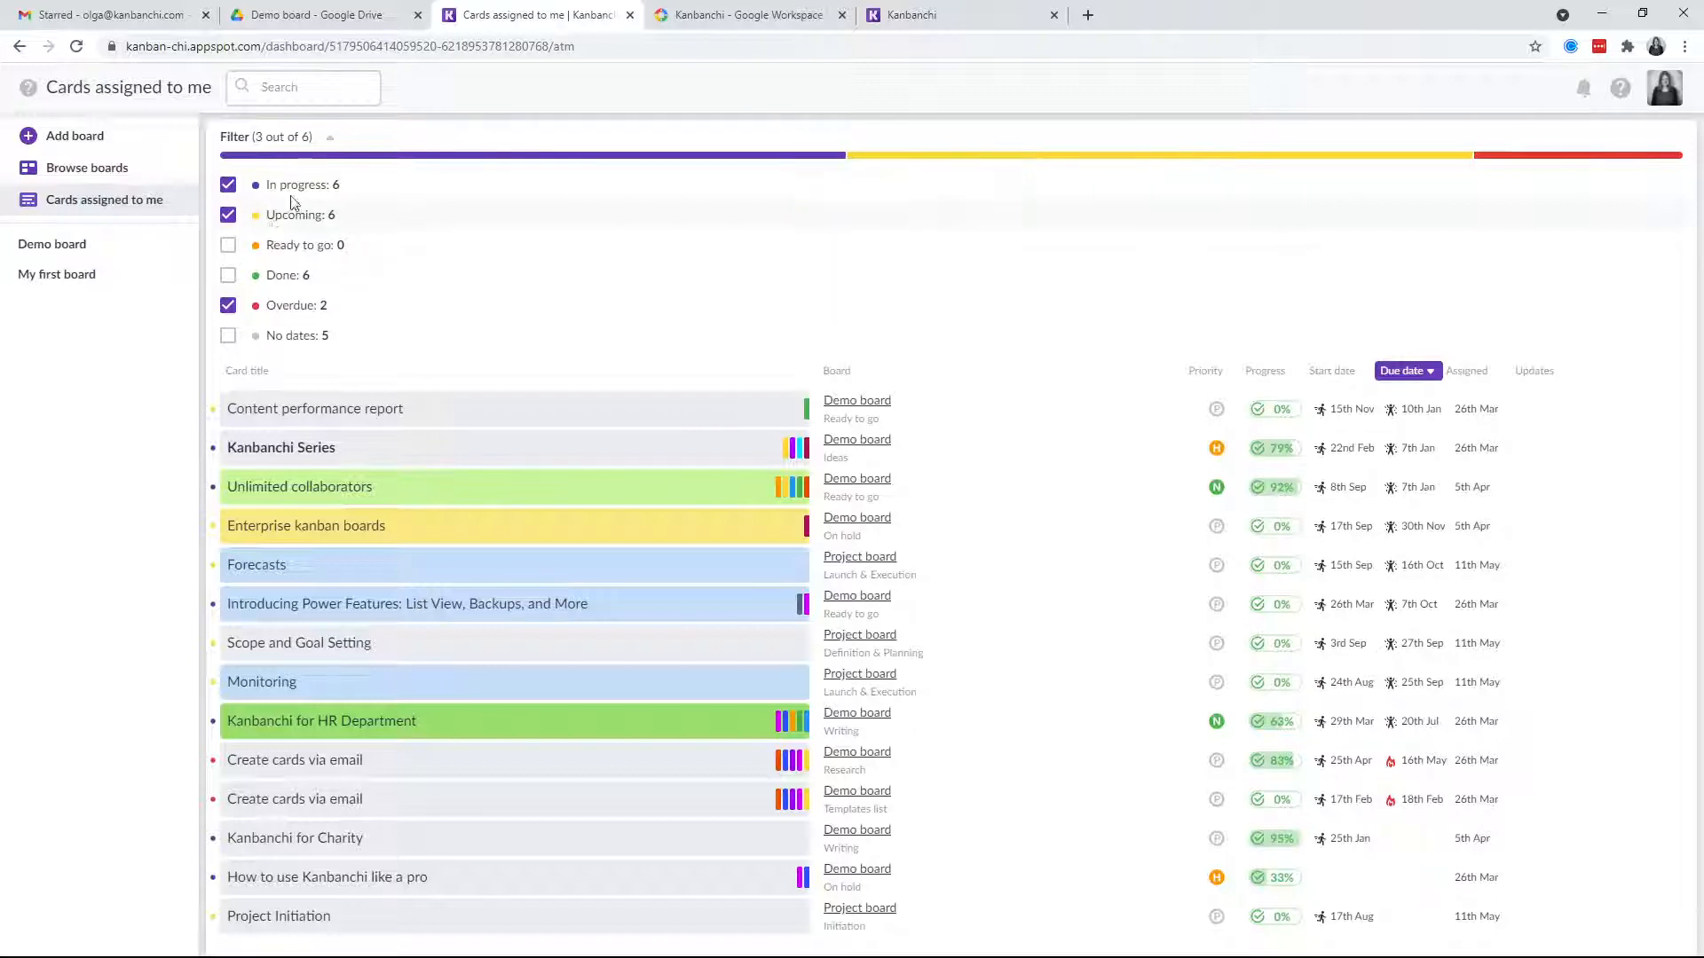
mouse_move(284, 310)
left_click(38, 249)
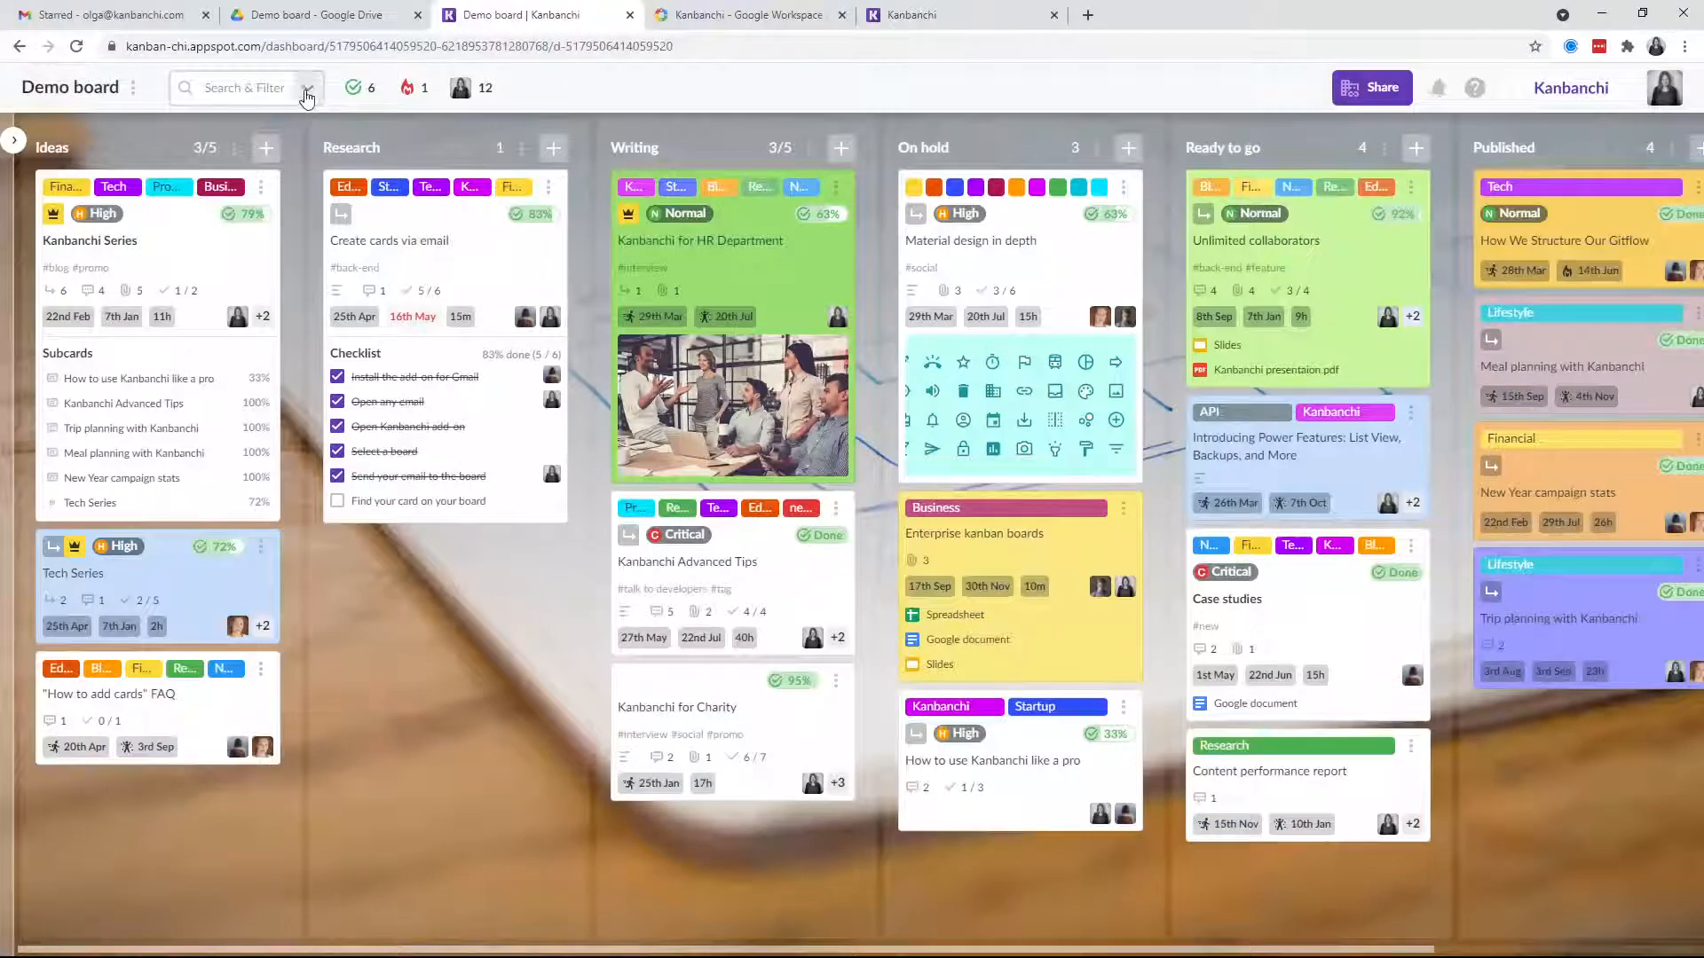
Step: Apply the saved Marketing tasks filter, look through the remaining filter options, and clear the filter
left_click(307, 90)
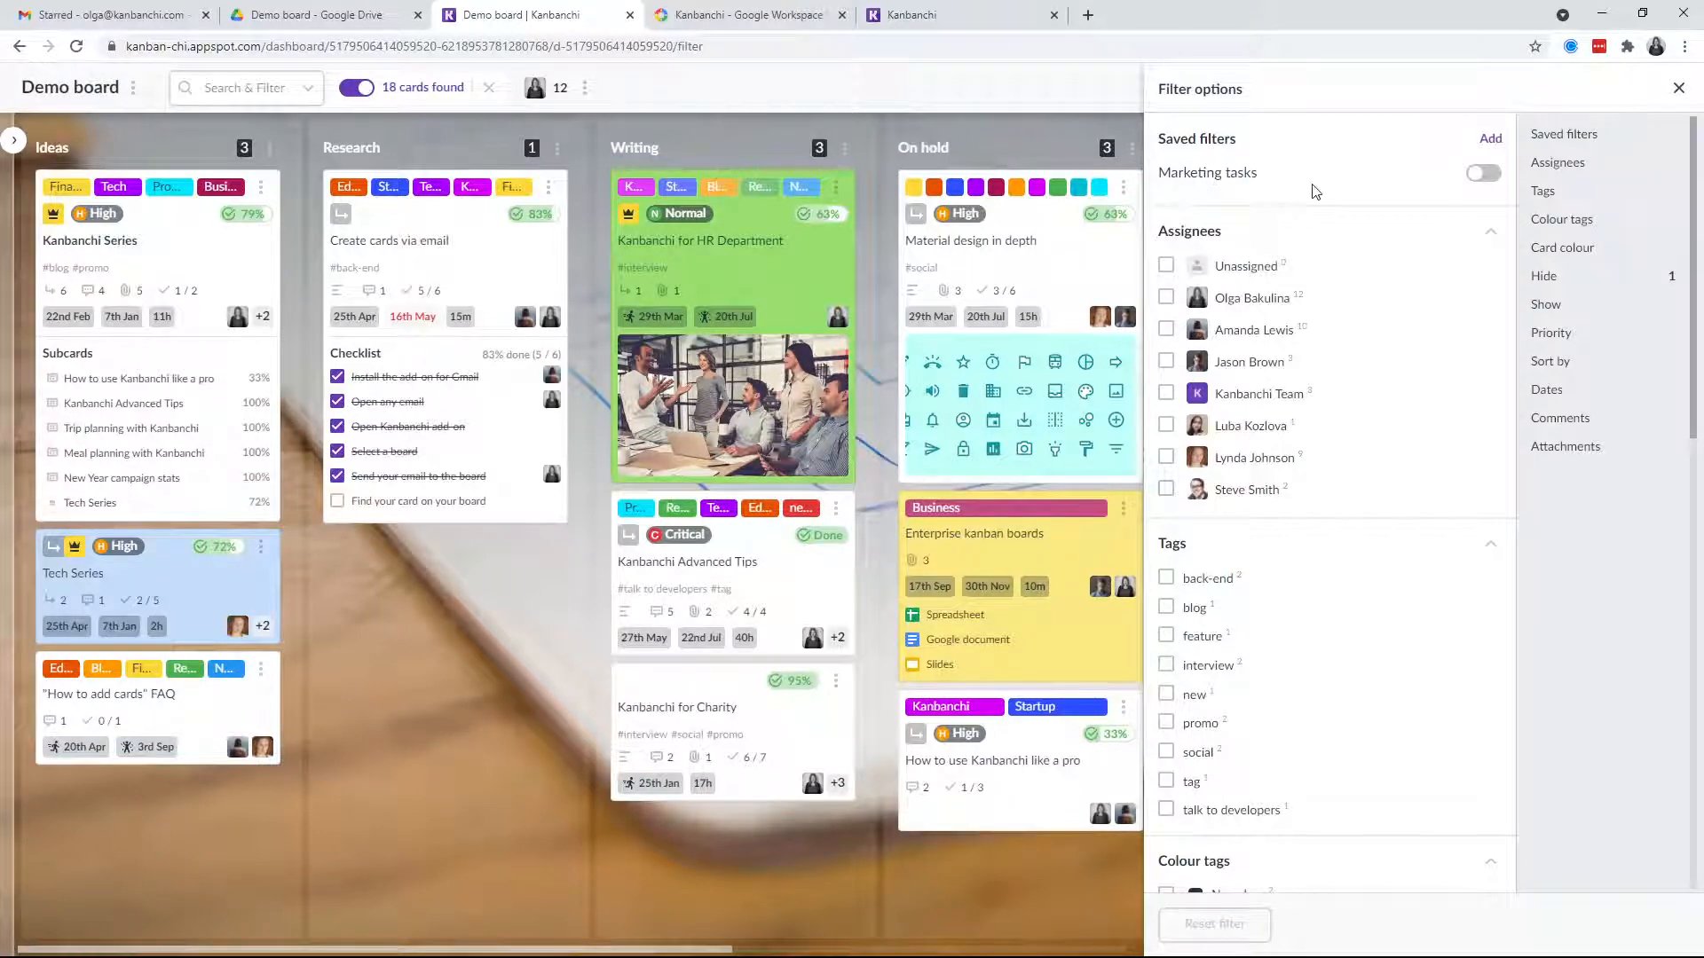
left_click(1480, 176)
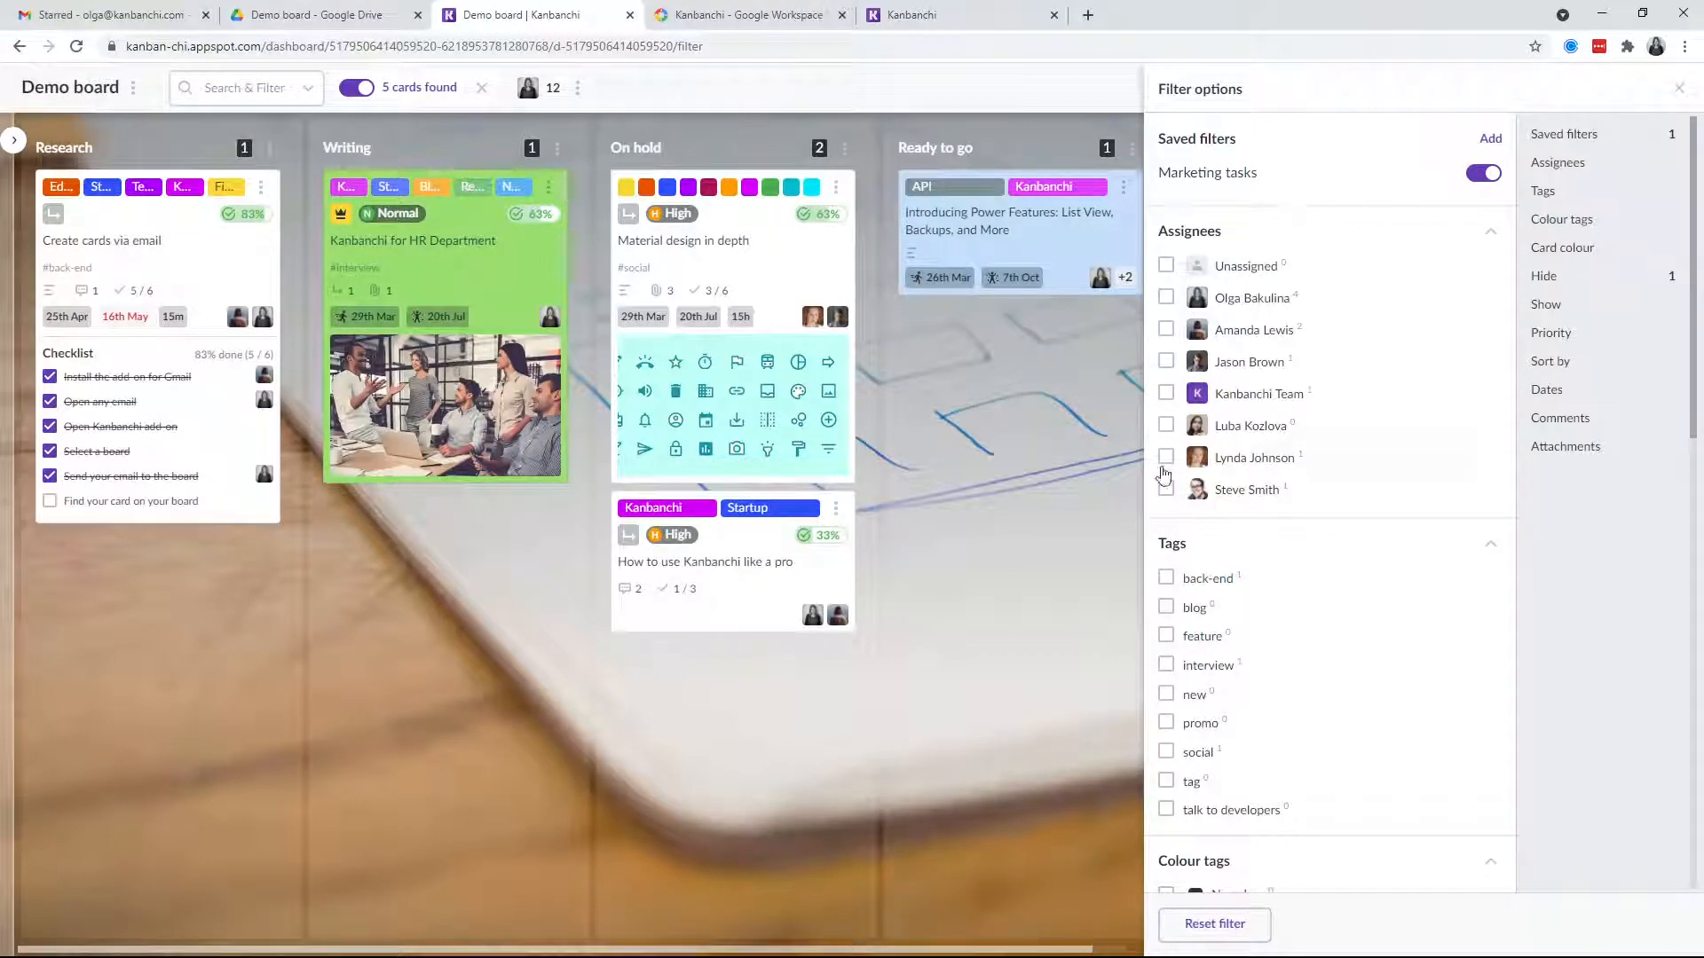
scroll(1235, 490, "down", 3)
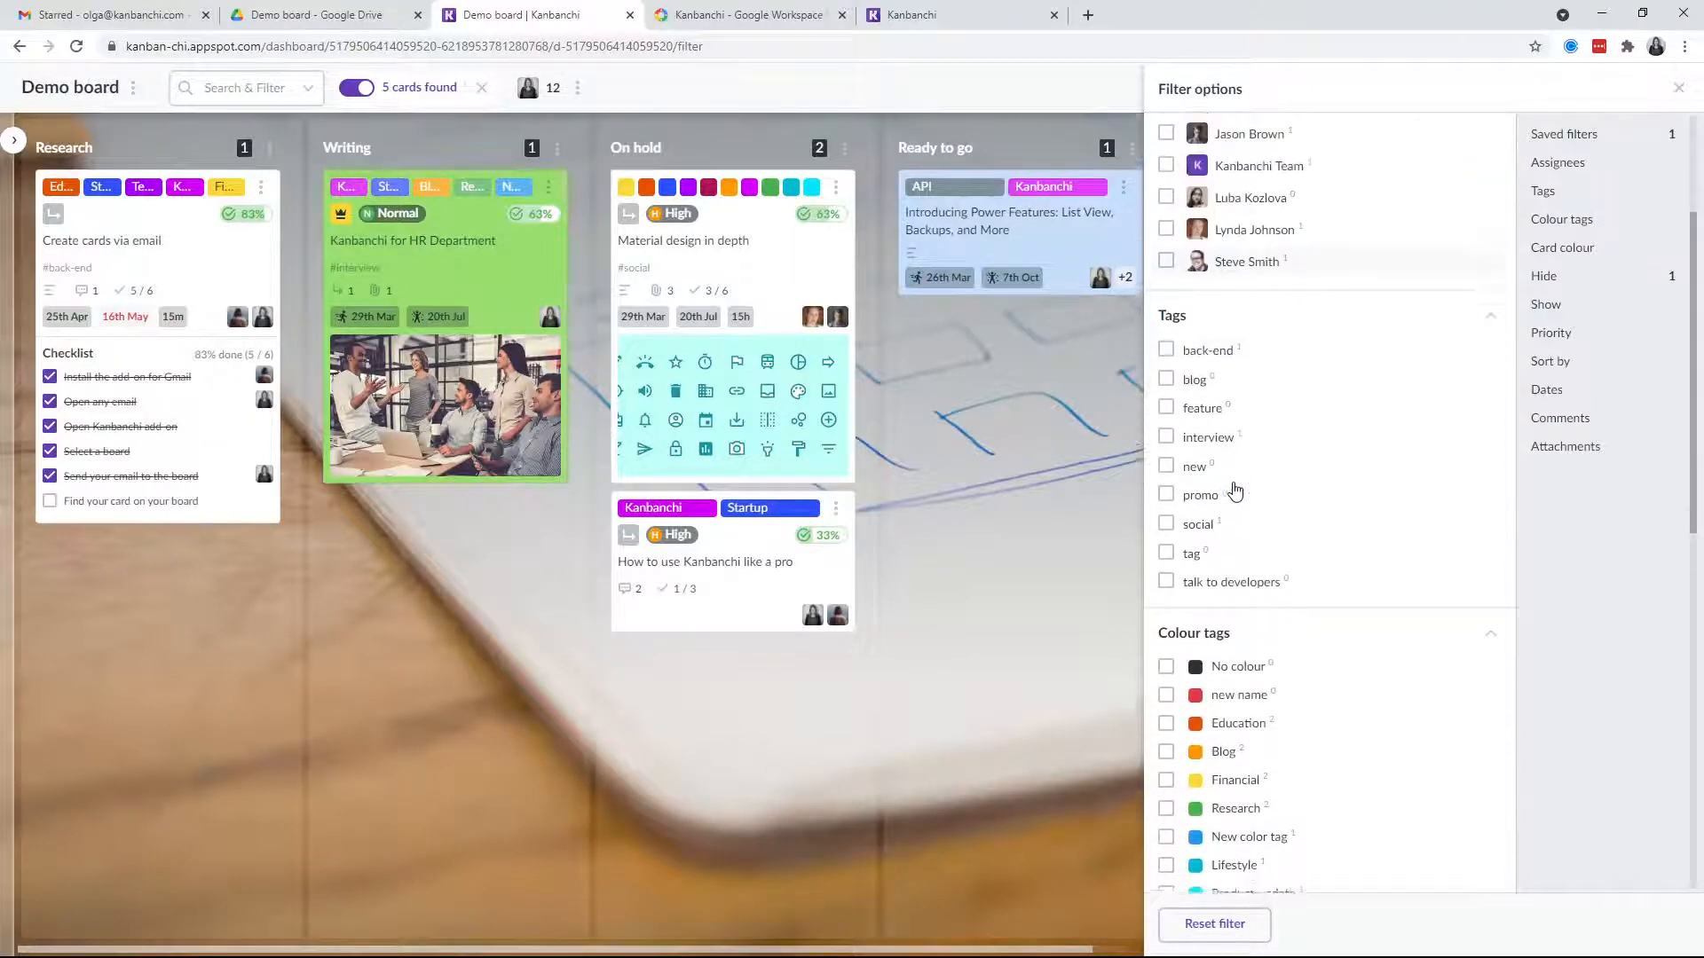
scroll(1235, 491, "down", 9)
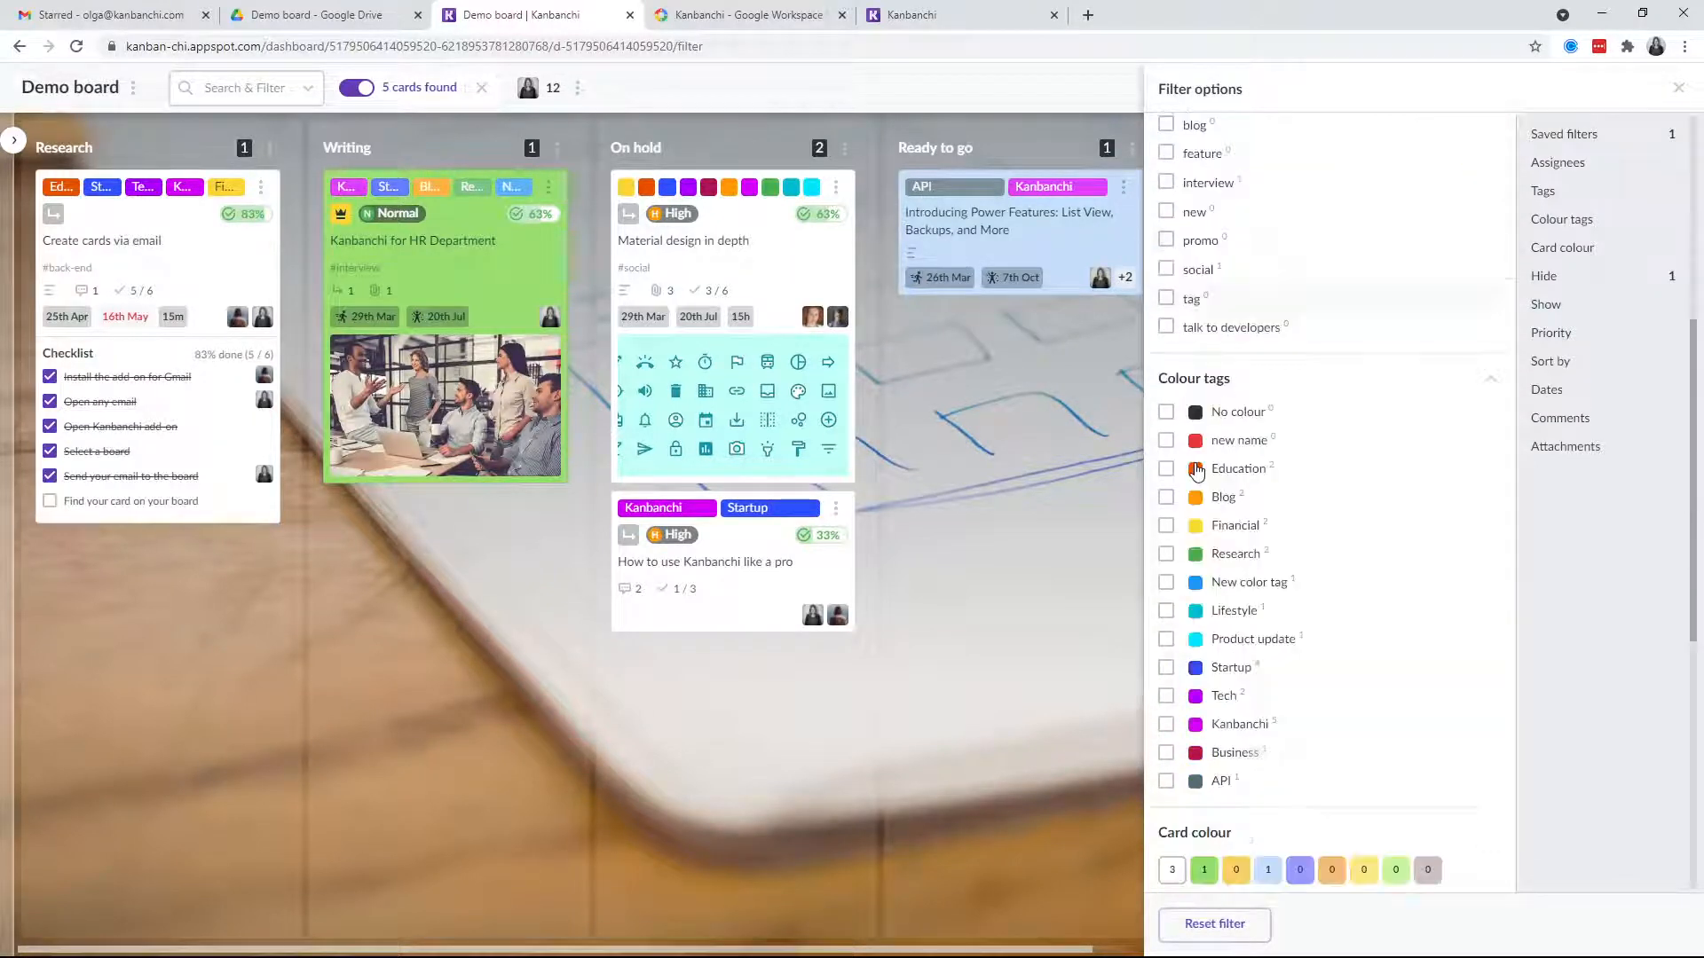
scroll(1195, 468, "down", 1)
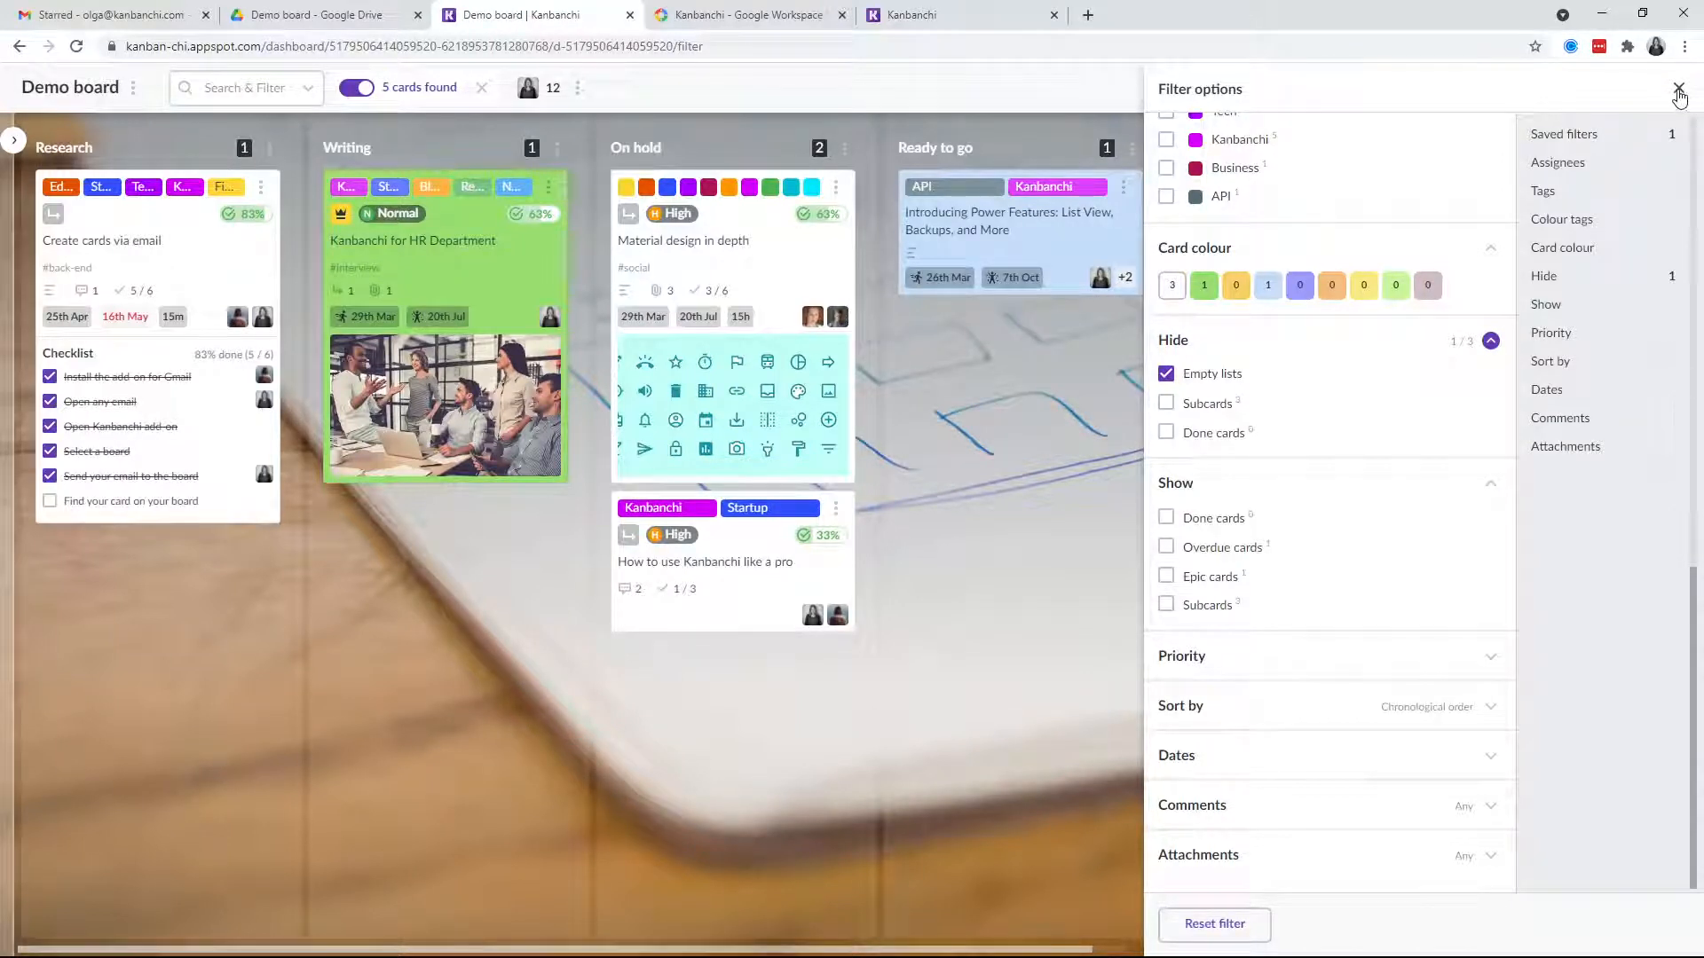
left_click(1680, 92)
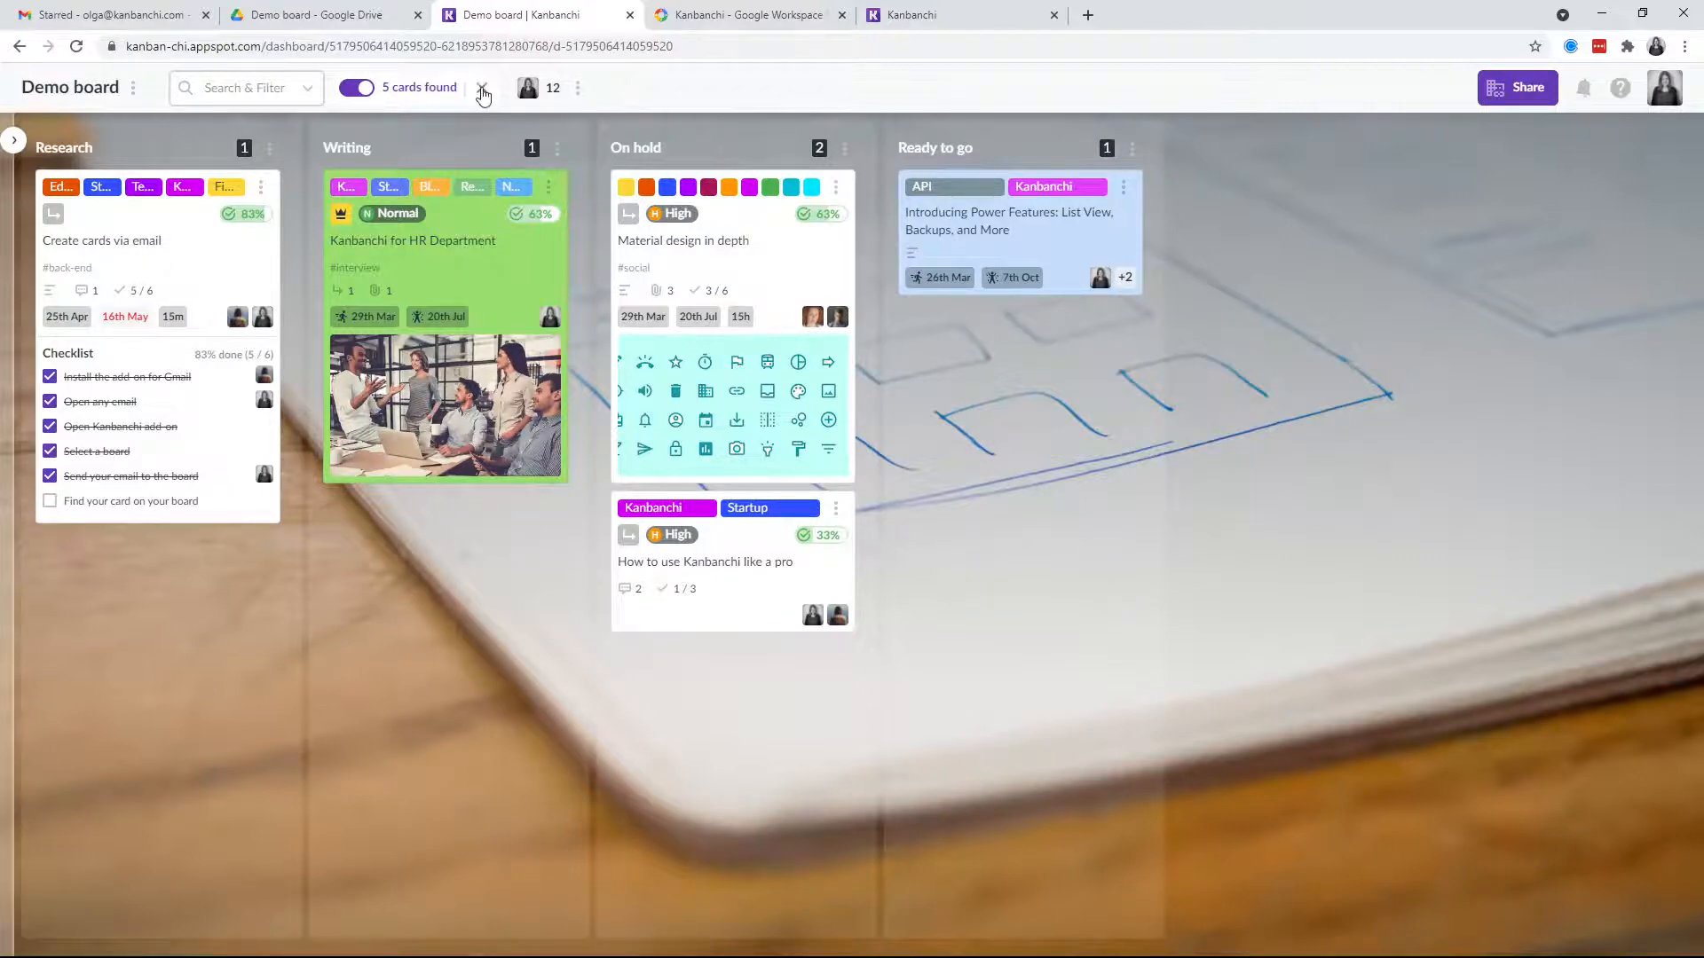
left_click(482, 89)
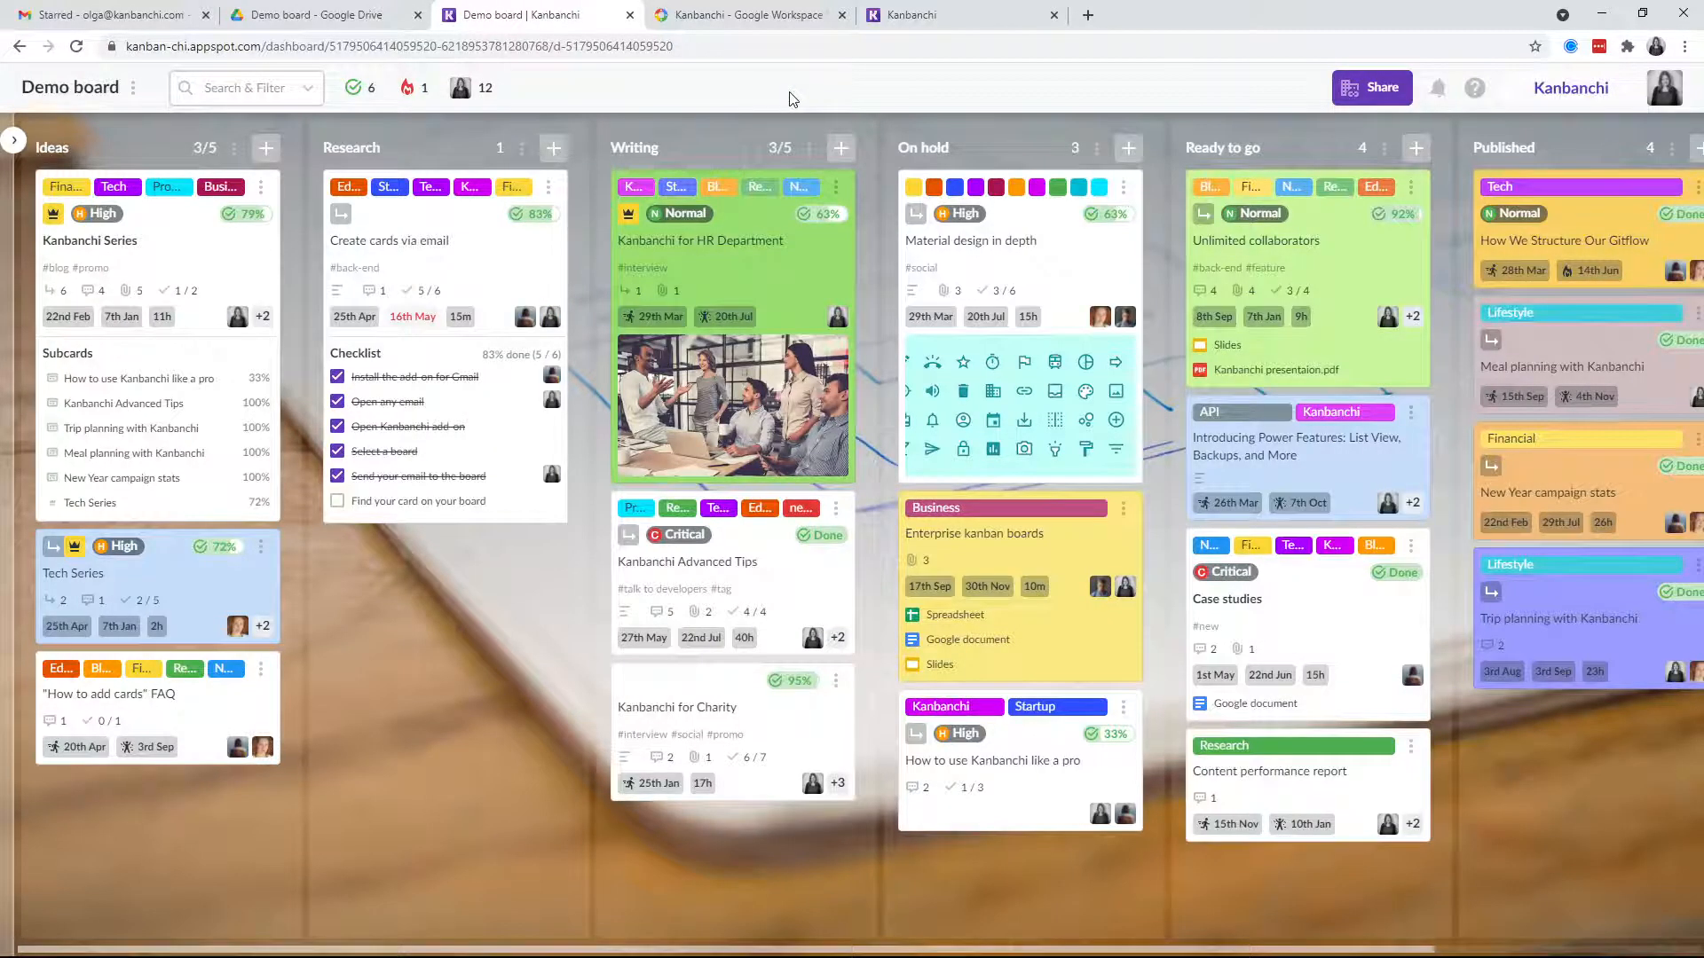